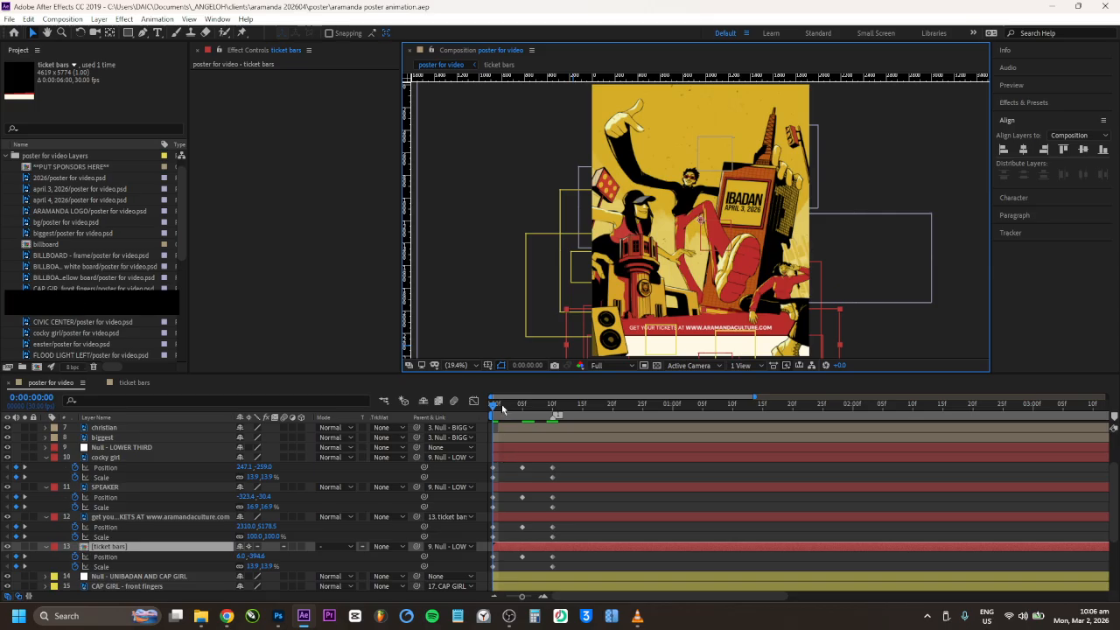
Step: Preview the poster animation, and hide all layers from Null - UNIBADAN AND CAP GIRL down to traffic light copy
{"action": "key", "text": "space"}
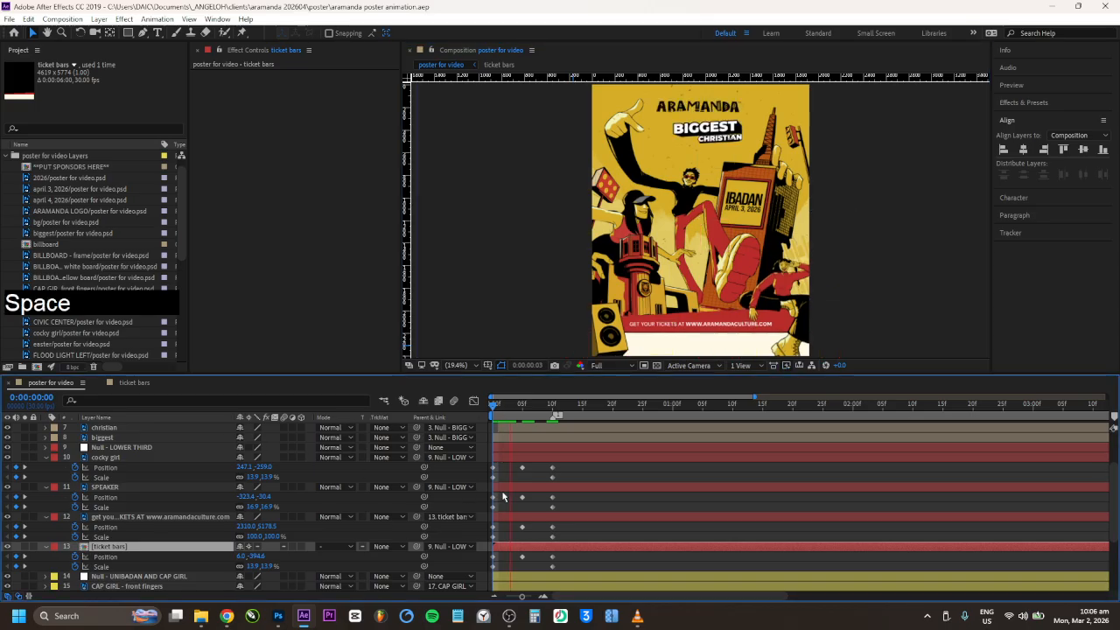
{"action": "key", "text": "space"}
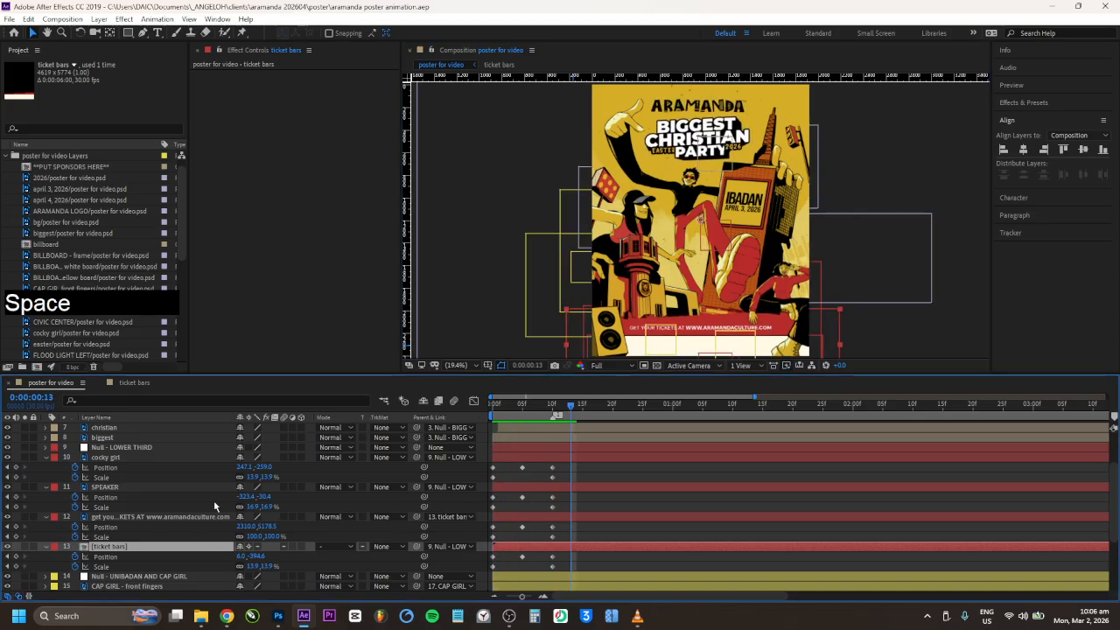
{"action": "scroll", "coordinate": [107, 475], "scroll_direction": "down", "scroll_amount": 3}
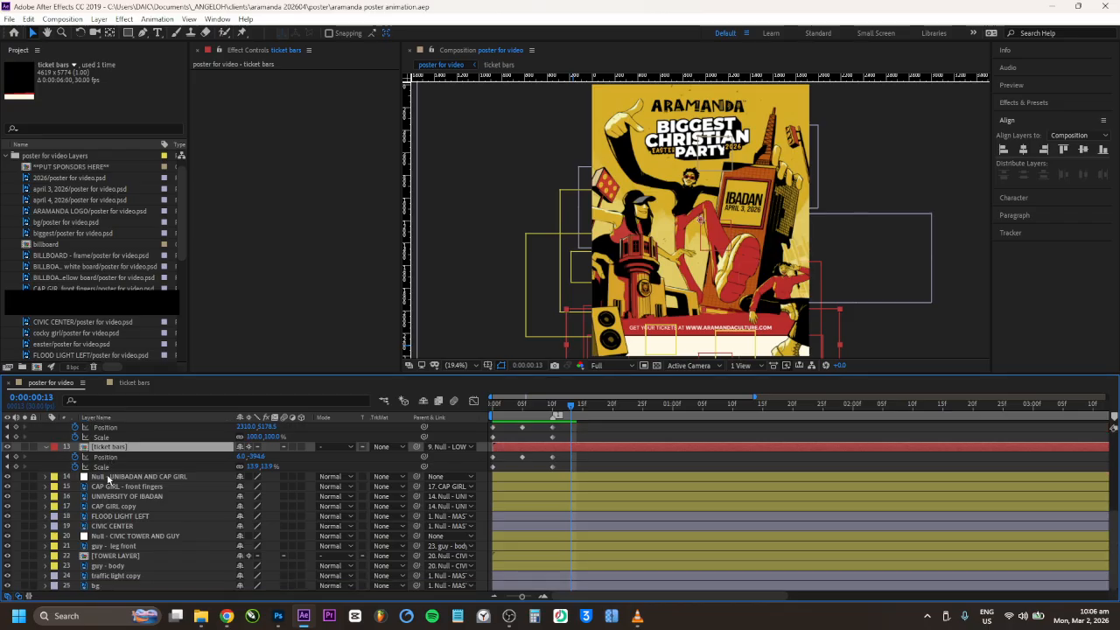
{"action": "left_click", "coordinate": [108, 477]}
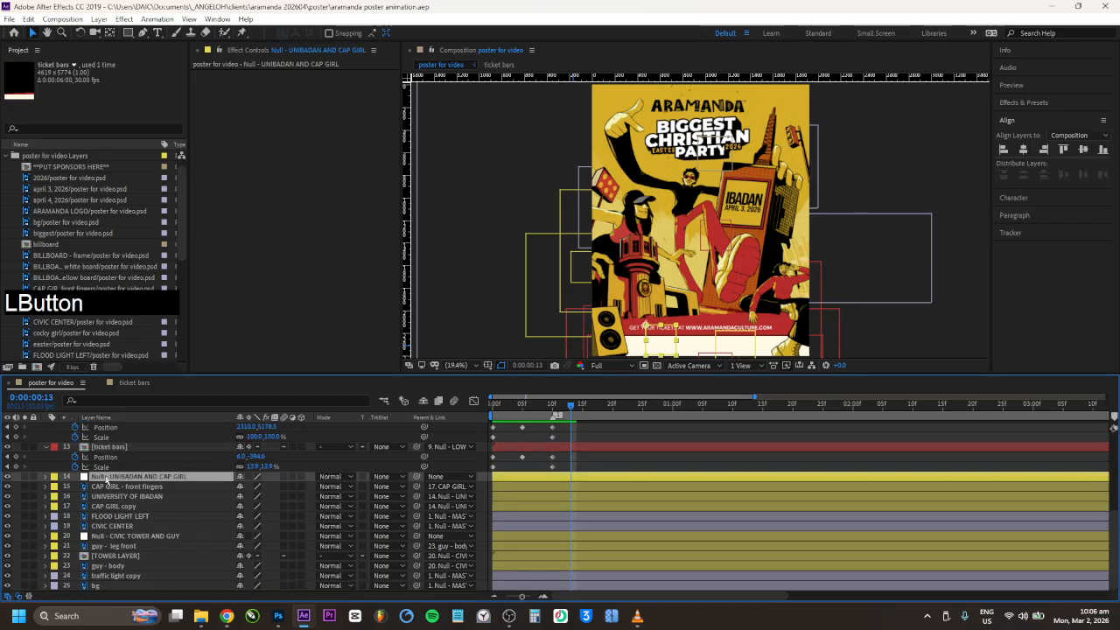
{"action": "left_click", "coordinate": [117, 584], "text": "shift"}
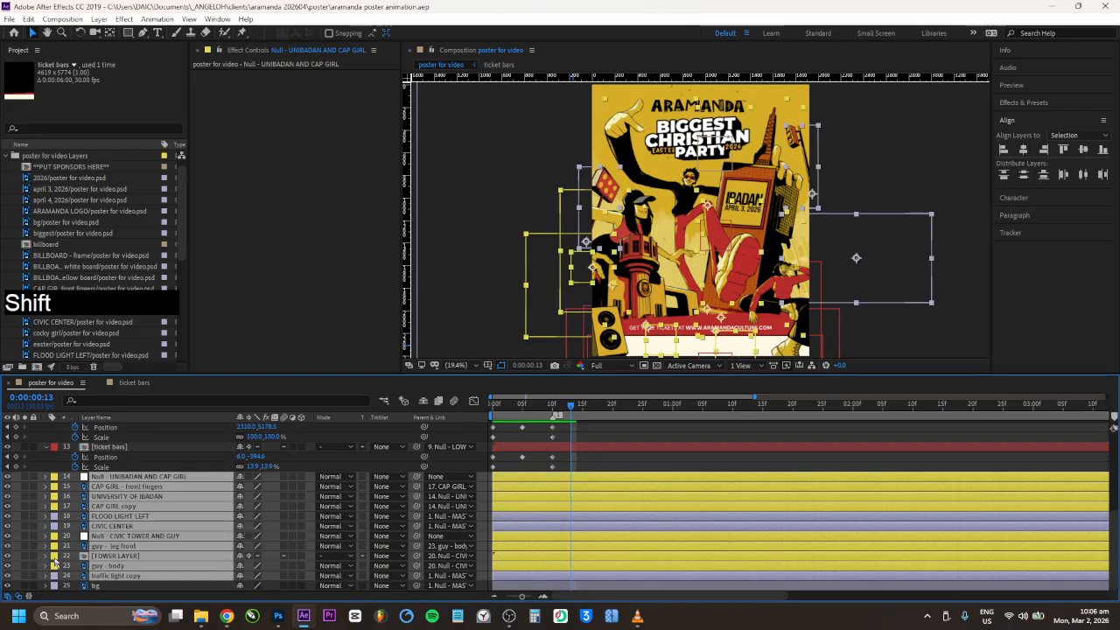
{"action": "left_click", "coordinate": [9, 494]}
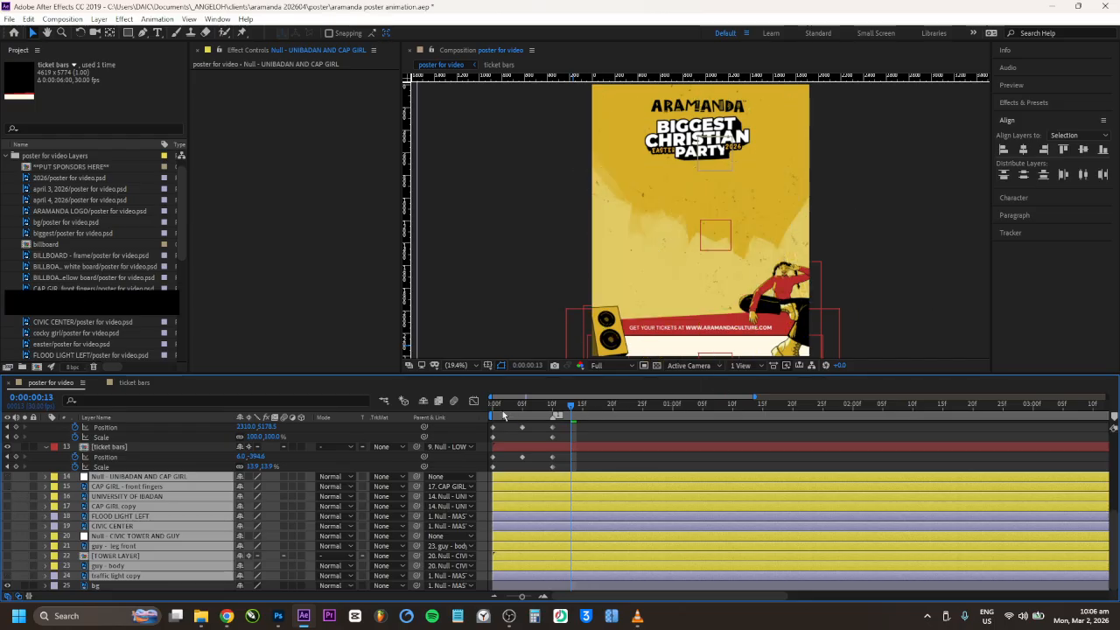
Step: Play the title and lower-third animation from the first frame and return to the start
{"action": "left_click_drag", "start_coordinate": [503, 410], "coordinate": [435, 412]}
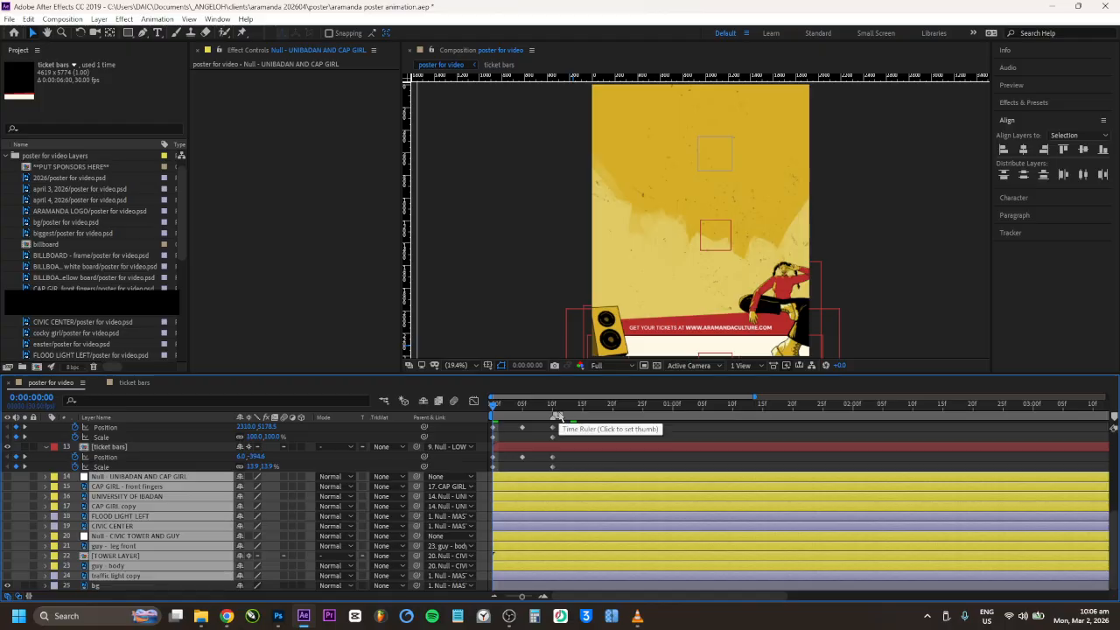
{"action": "key", "text": "space"}
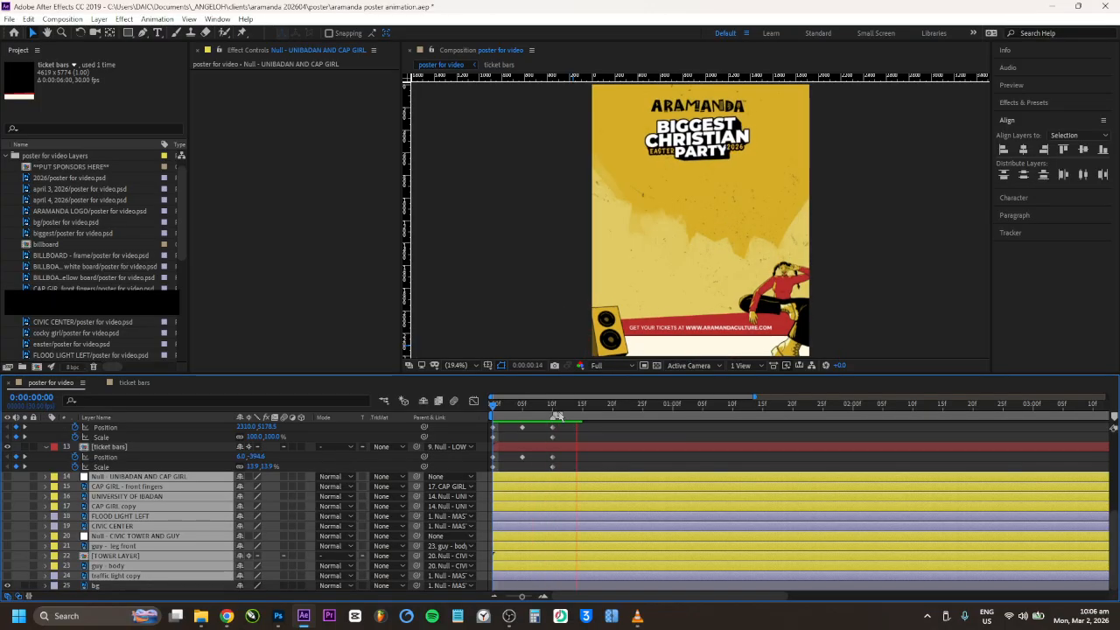
{"action": "key", "text": "space"}
{"action": "left_click_drag", "start_coordinate": [518, 401], "coordinate": [470, 405]}
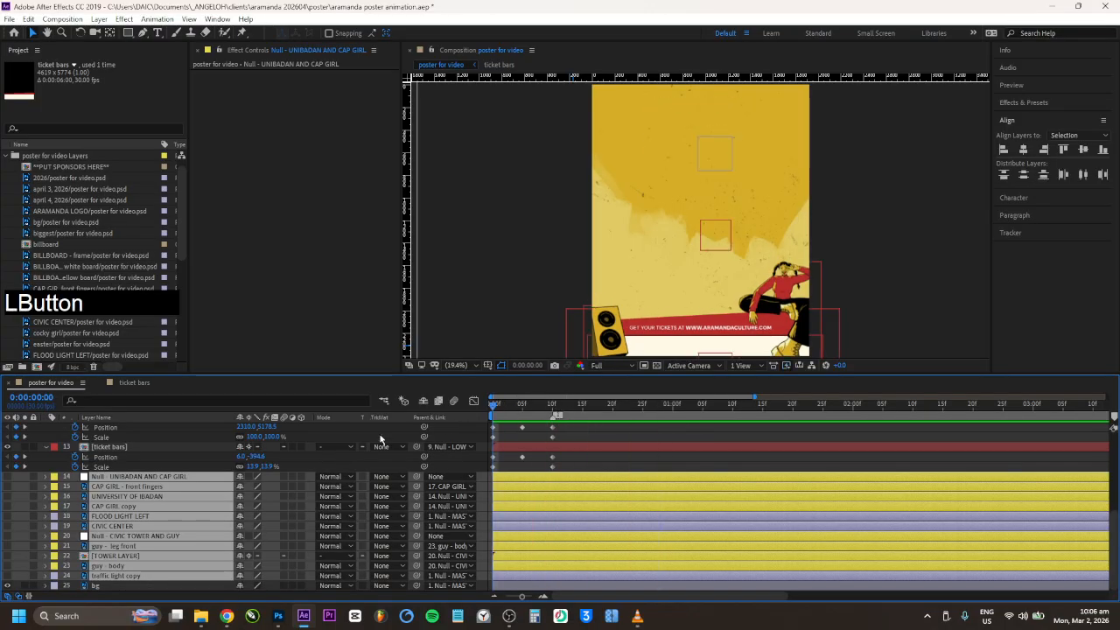
Step: Select the cocky girl, SPEAKER, ticket text and ticket bars layers together
{"action": "scroll", "coordinate": [325, 457], "scroll_direction": "up", "scroll_amount": 3}
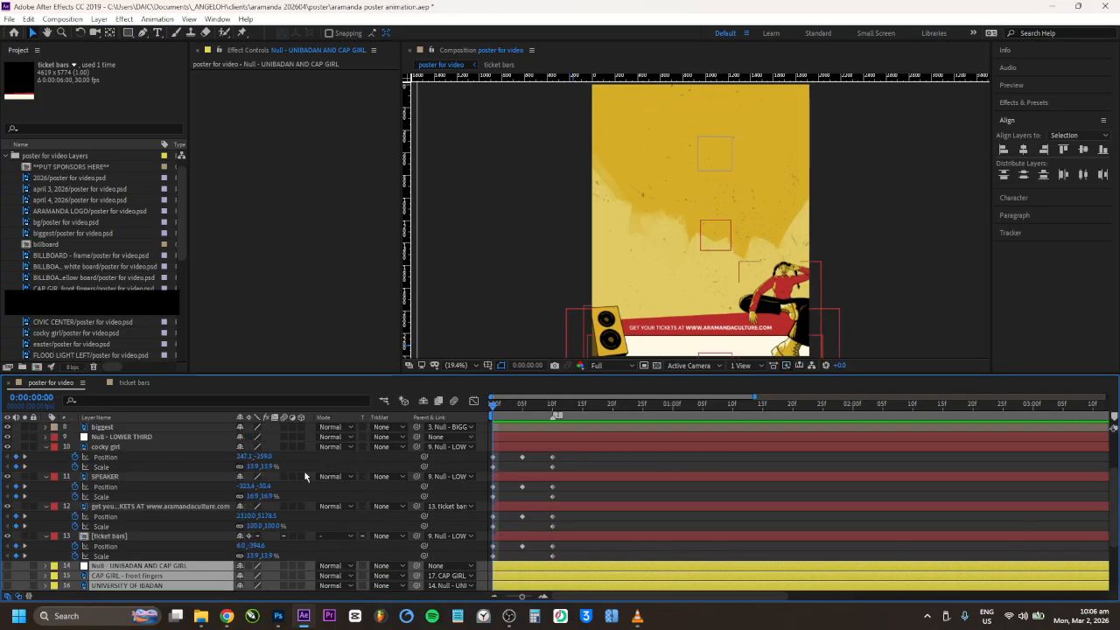
{"action": "left_click", "coordinate": [128, 448]}
{"action": "left_click", "coordinate": [130, 537], "text": "shift"}
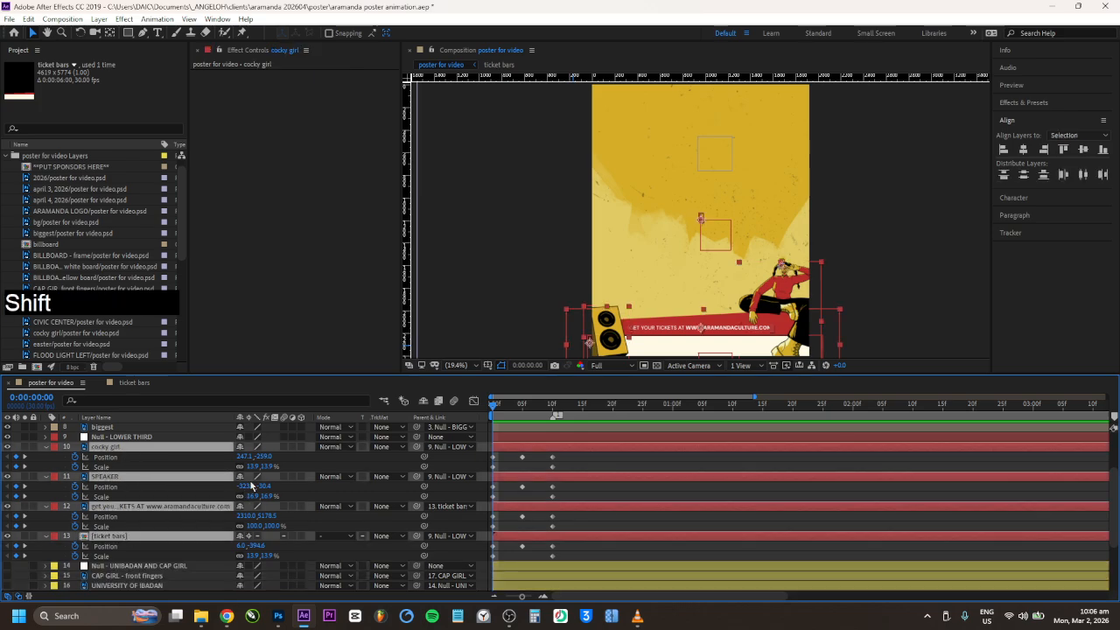
Step: Try lowering the four selected layers' Position at the first frame, with cocky girl's Y at 83, and preview it
{"action": "left_click_drag", "start_coordinate": [262, 456], "coordinate": [310, 460]}
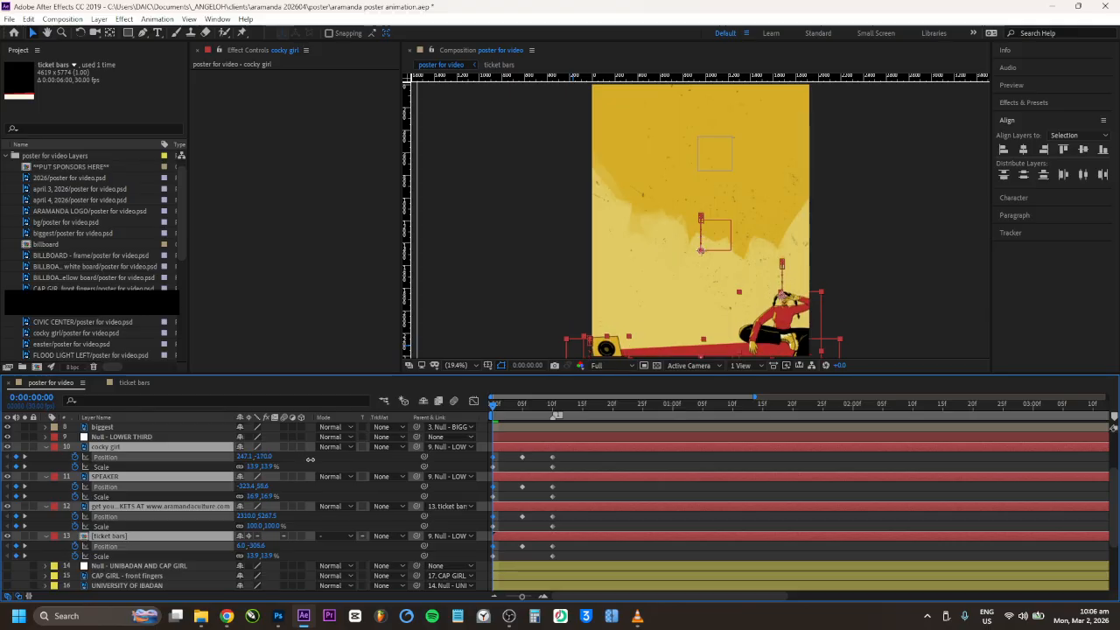
{"action": "left_click_drag", "start_coordinate": [445, 465], "coordinate": [488, 466]}
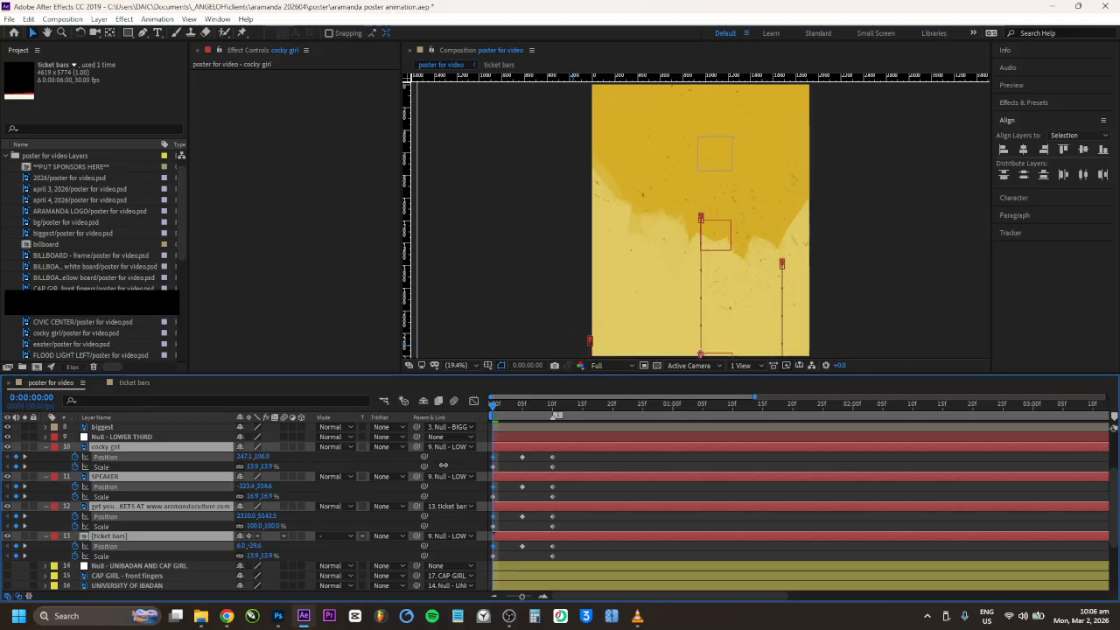
{"action": "key", "text": "space"}
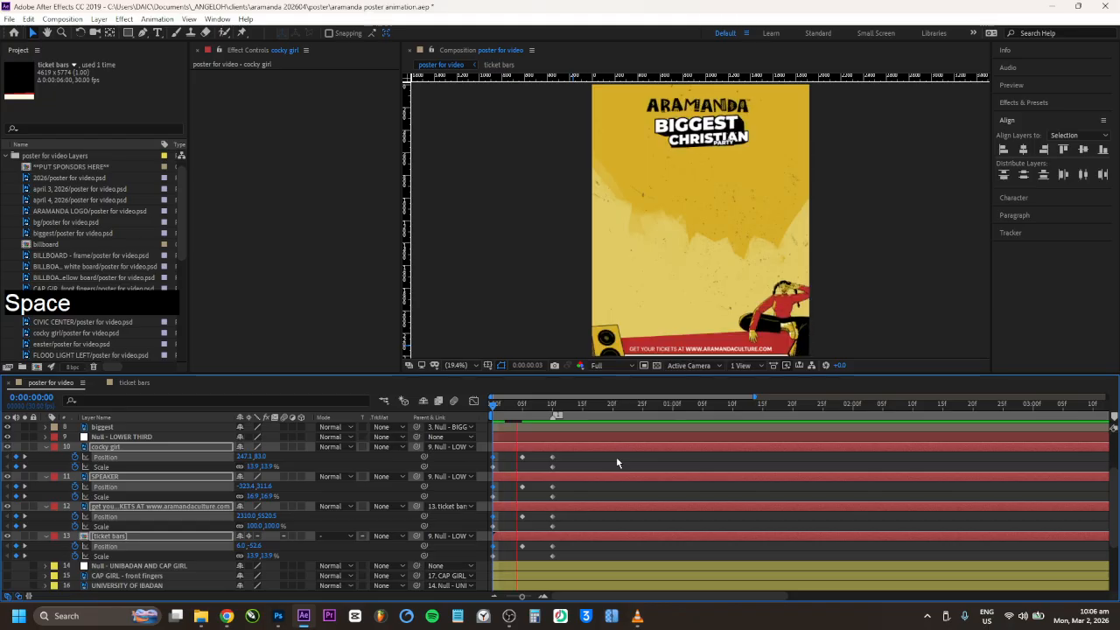
{"action": "key", "text": "ctrl+z"}
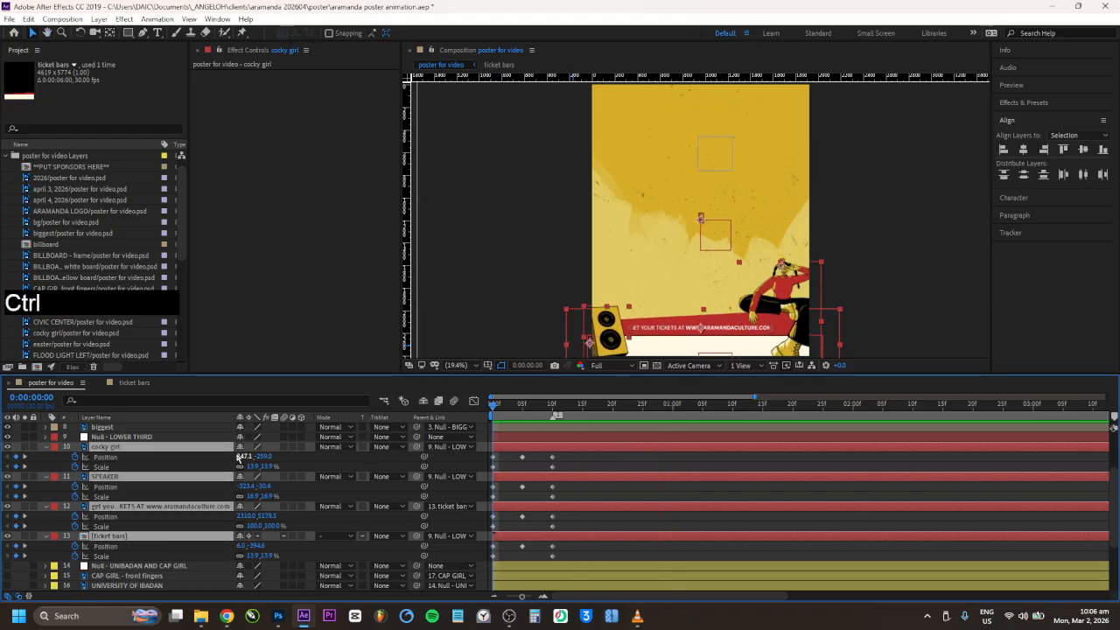
Step: Try a smaller first-frame drop for the four lower-third layers, with cocky girl's Y at -198, and preview it
{"action": "left_click_drag", "start_coordinate": [259, 457], "coordinate": [299, 455]}
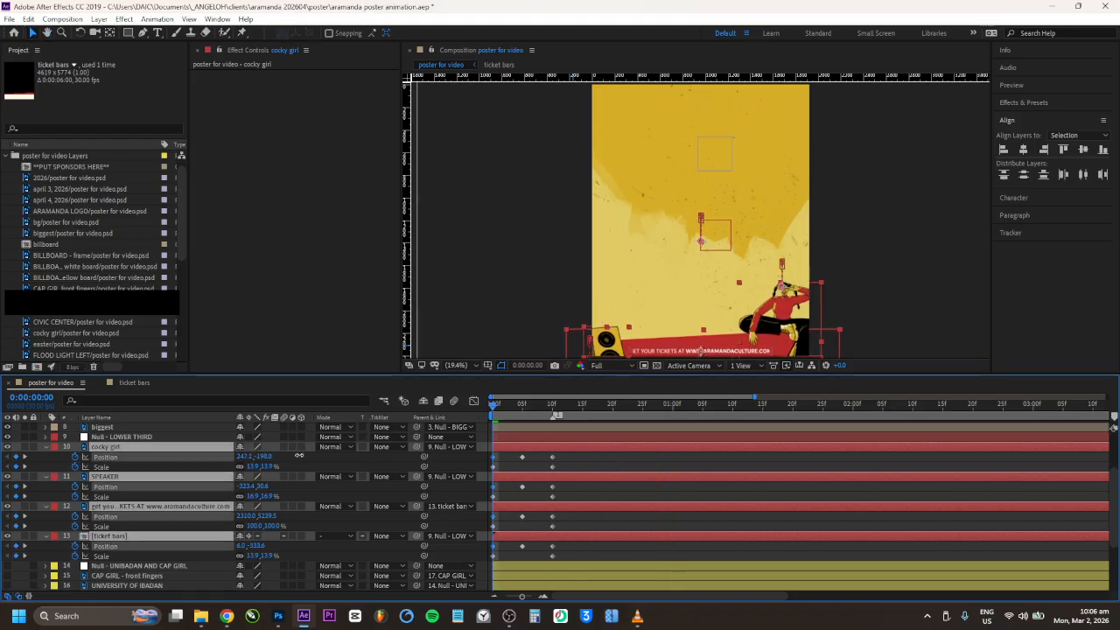
{"action": "key", "text": "space"}
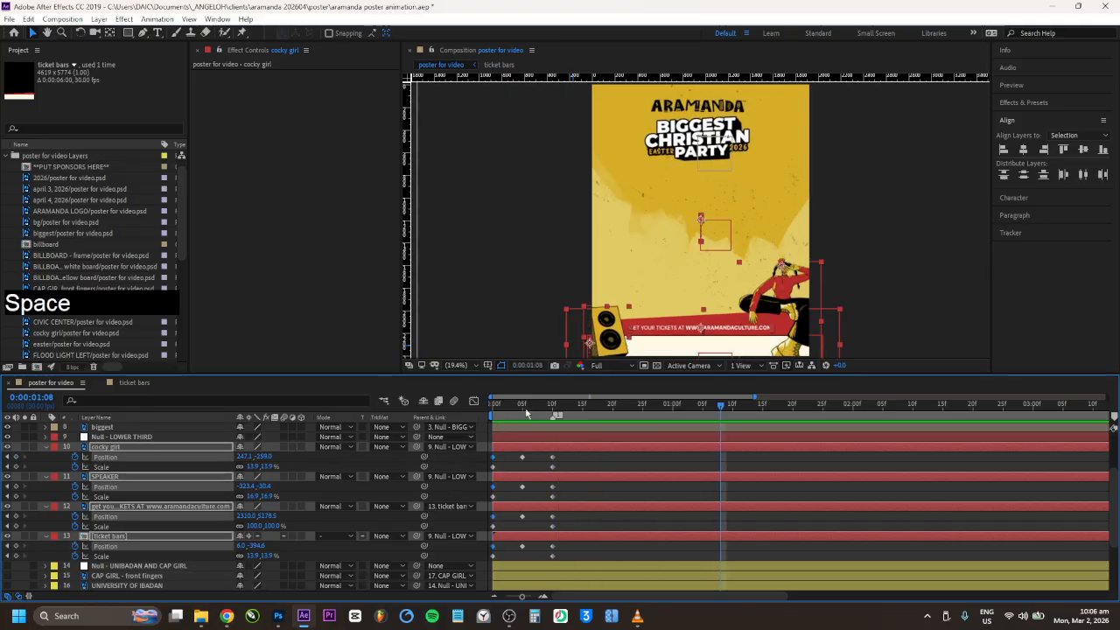
{"action": "left_click", "coordinate": [590, 483]}
{"action": "key", "text": "space"}
{"action": "key", "text": "space"}
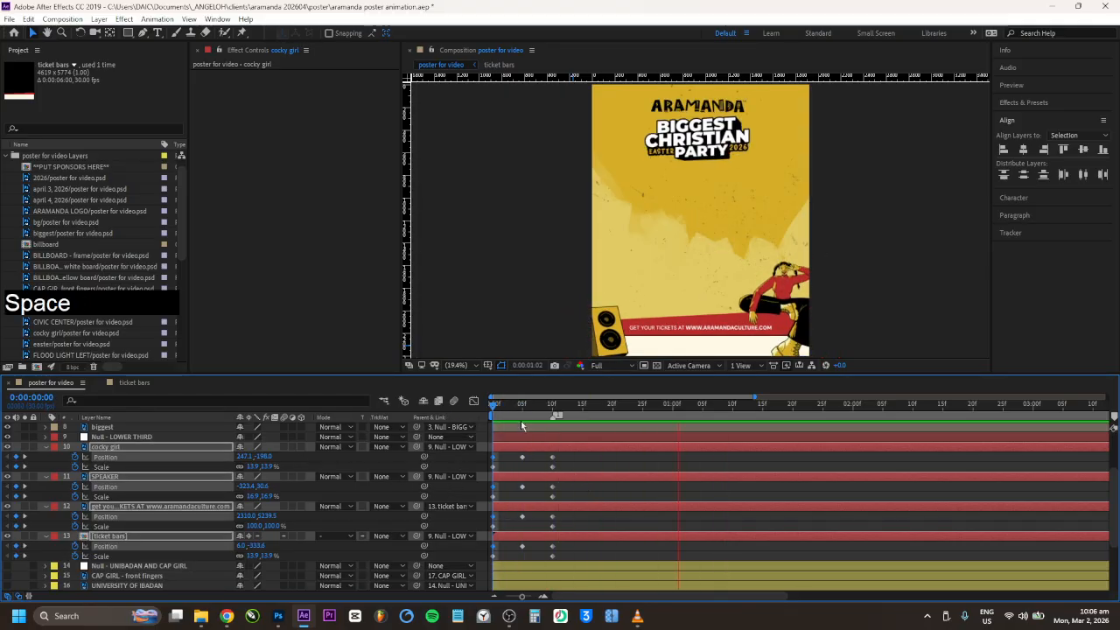
Step: Replay the lower-third entrance repeatedly from the first frame to judge its motion
{"action": "left_click_drag", "start_coordinate": [516, 405], "coordinate": [466, 402]}
{"action": "key", "text": "space"}
{"action": "key", "text": "space"}
{"action": "left_click", "coordinate": [495, 404]}
{"action": "key", "text": "space"}
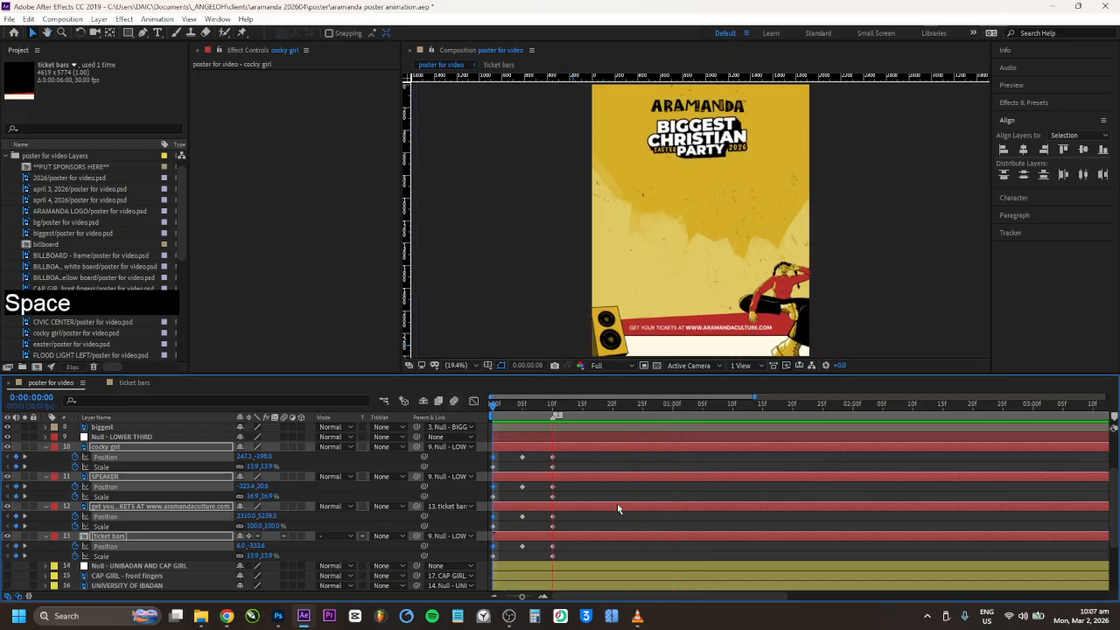
{"action": "key", "text": "space"}
{"action": "left_click_drag", "start_coordinate": [501, 405], "coordinate": [462, 403]}
{"action": "key", "text": "space"}
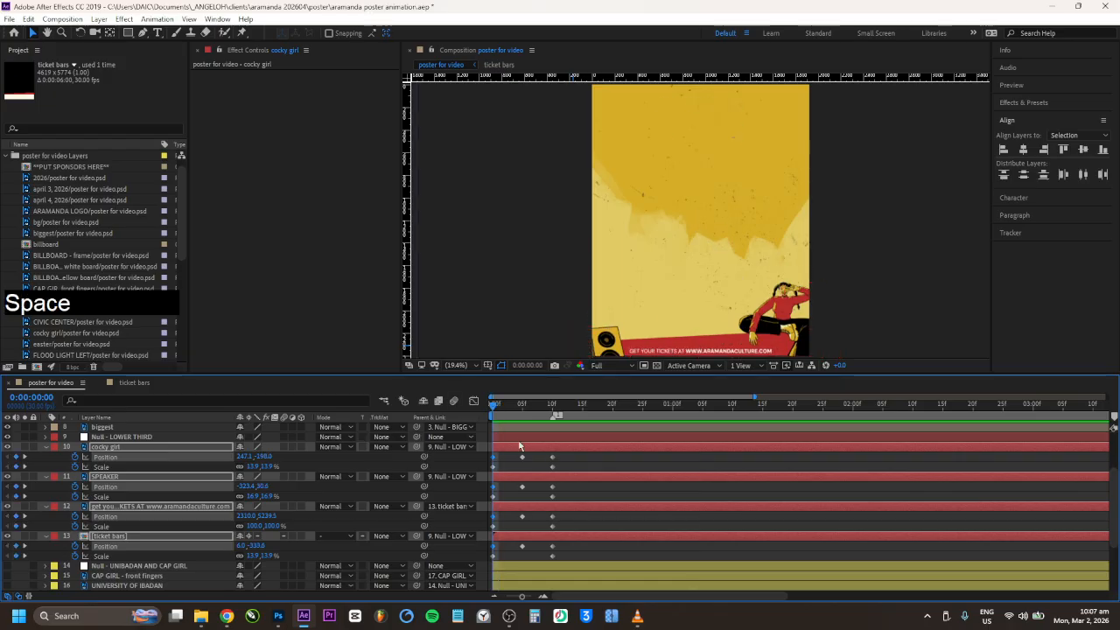
{"action": "key", "text": "space"}
Step: Lower the four lower-third layers' Position at the first frame until cocky girl's Y is 39, and preview the entrance
{"action": "left_click", "coordinate": [497, 406]}
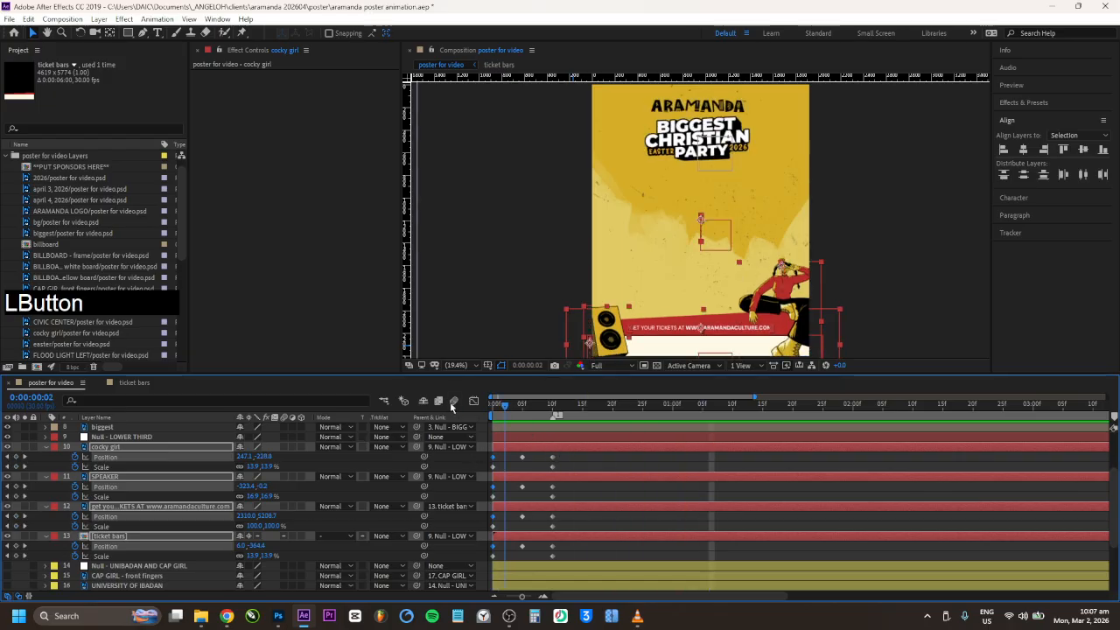
{"action": "left_click_drag", "start_coordinate": [268, 456], "coordinate": [378, 459]}
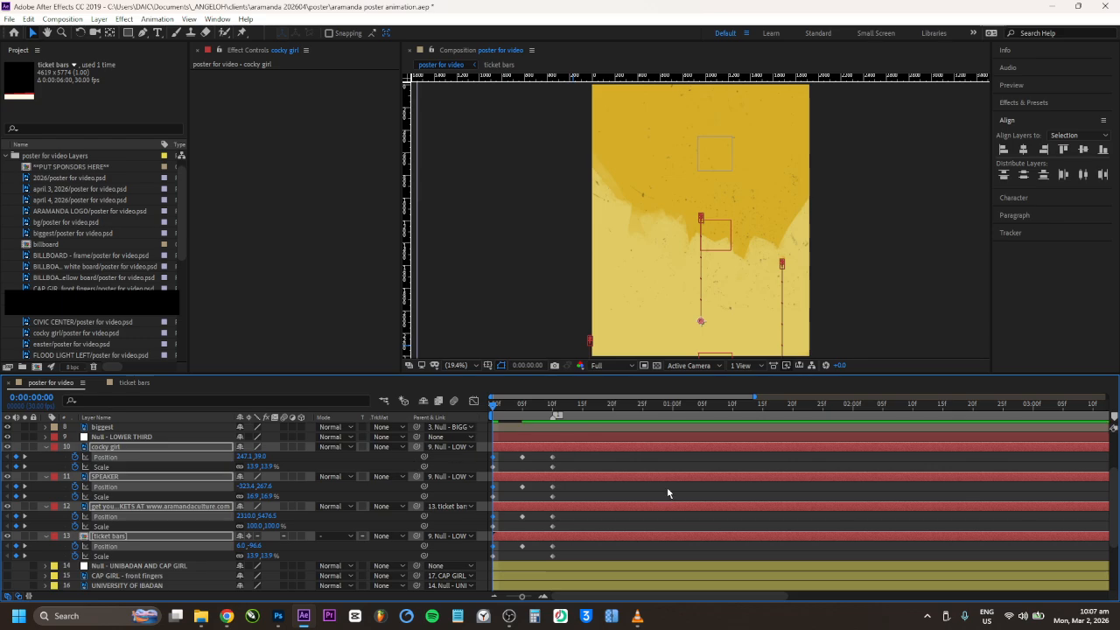
{"action": "key", "text": "space"}
{"action": "key", "text": "space"}
{"action": "left_click_drag", "start_coordinate": [506, 407], "coordinate": [458, 405]}
{"action": "key", "text": "space"}
{"action": "key", "text": "space"}
{"action": "key", "text": "space"}
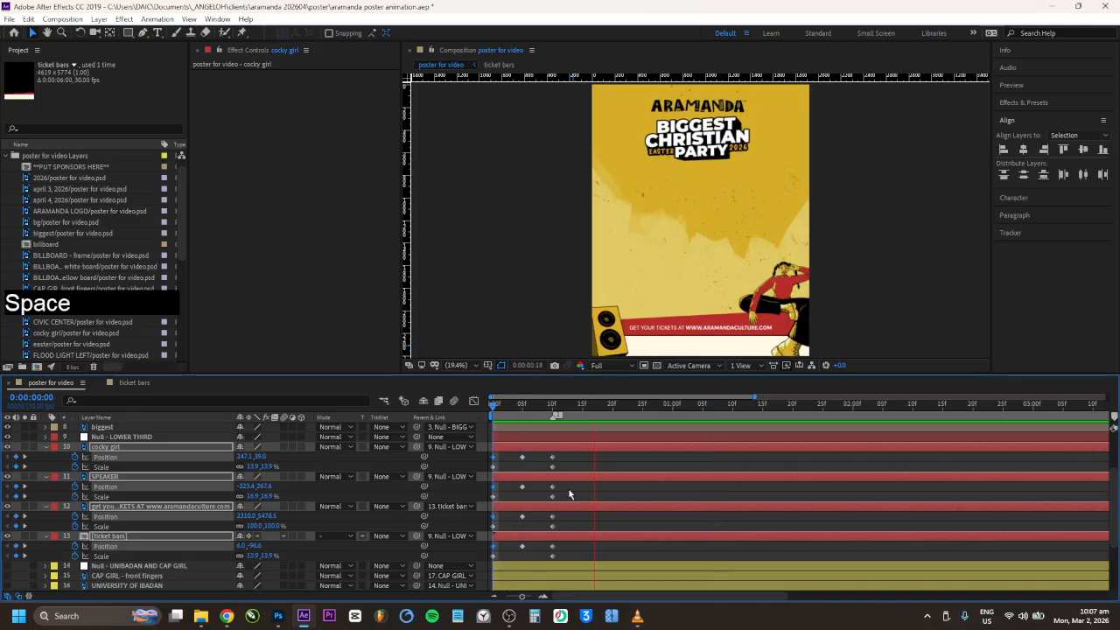
Step: Stretch the four lower-third layers' Position and Scale keyframes so the last ones fall at frame 13, and save the project
{"action": "left_click_drag", "start_coordinate": [566, 454], "coordinate": [570, 560]}
{"action": "left_click", "coordinate": [474, 401]}
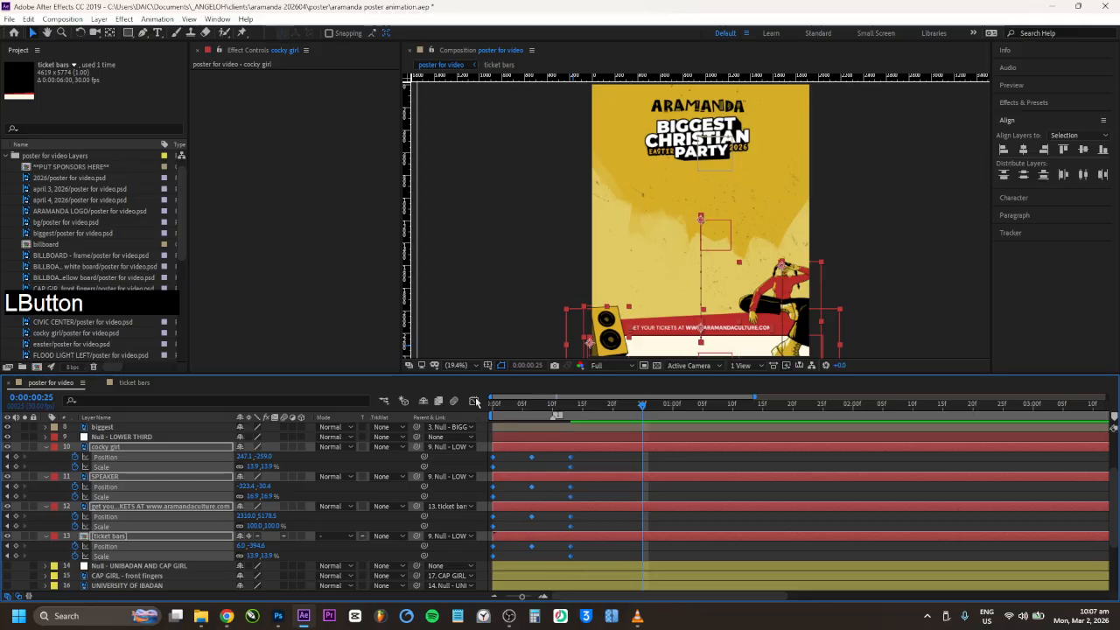
{"action": "left_click", "coordinate": [499, 406]}
{"action": "key", "text": "space"}
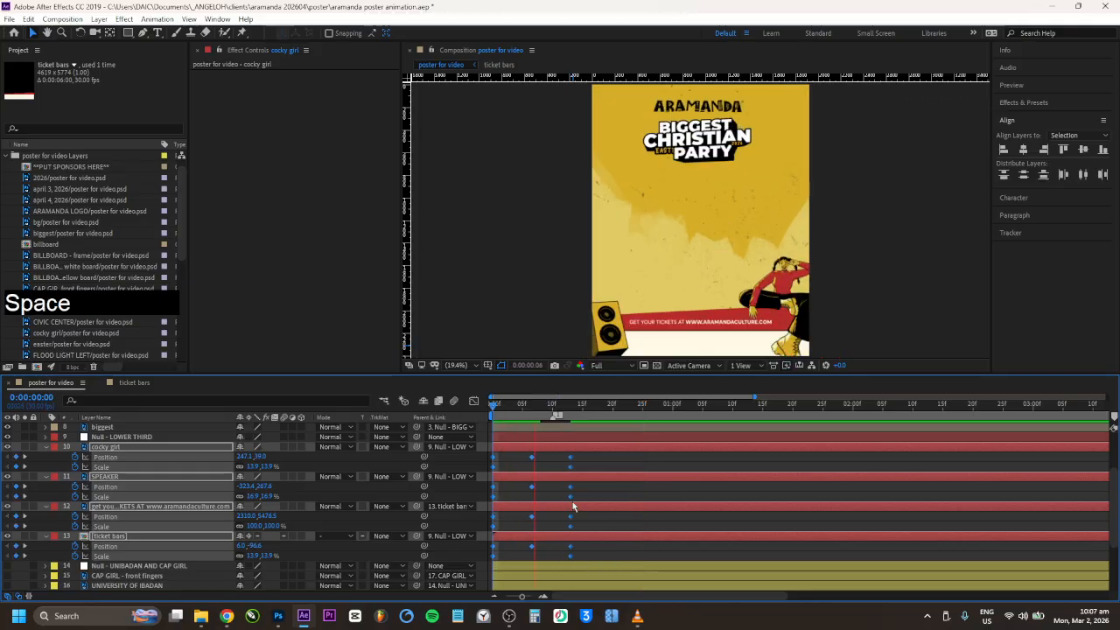
{"action": "key", "text": "space"}
{"action": "left_click", "coordinate": [505, 407]}
{"action": "key", "text": "space"}
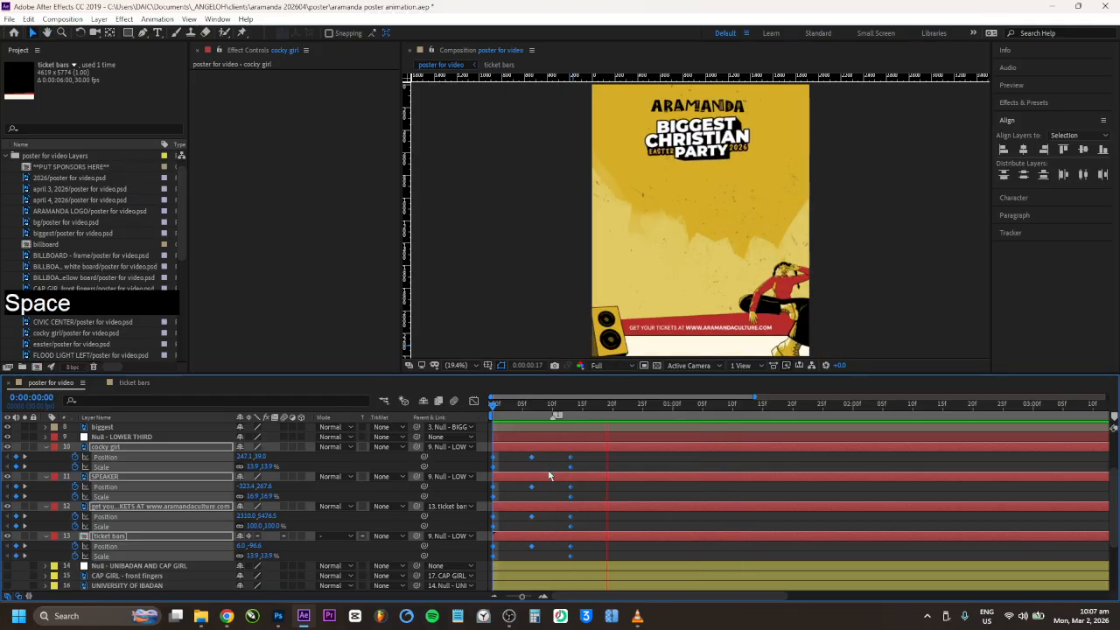
{"action": "left_click", "coordinate": [500, 462]}
{"action": "key", "text": "ctrl+s"}
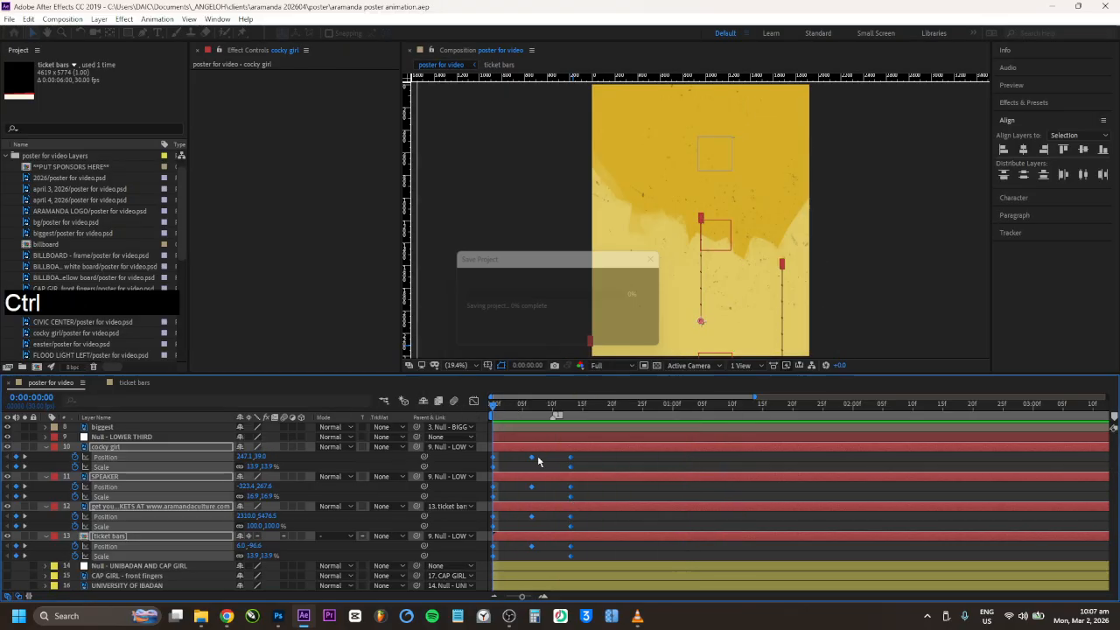
Step: Make Null - UNIBADAN AND CAP GIRL, CAP GIRL - front fingers, UNIVERSITY OF IBADAN and CAP GIRL copy visible again
{"action": "scroll", "coordinate": [99, 530], "scroll_direction": "down", "scroll_amount": 2}
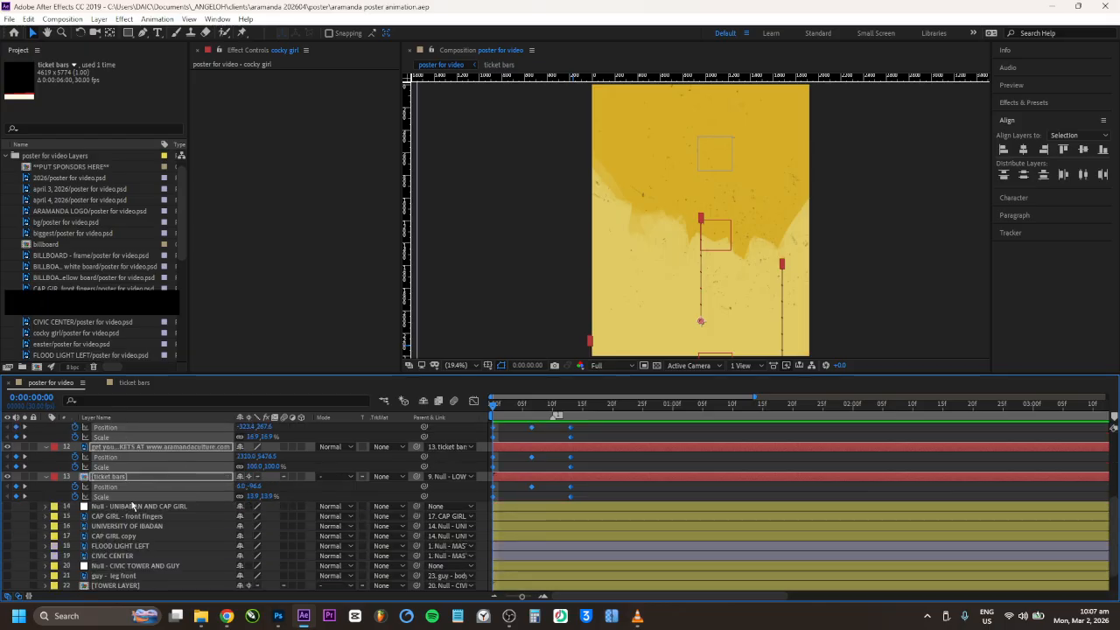
{"action": "left_click", "coordinate": [132, 507]}
{"action": "left_click", "coordinate": [111, 537], "text": "shift"}
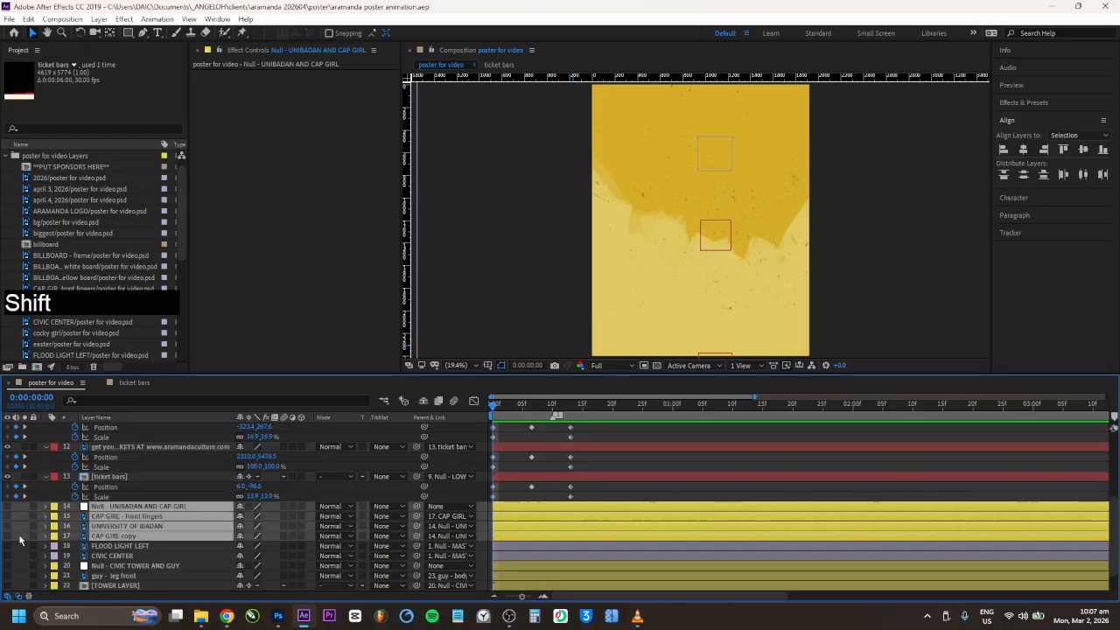
{"action": "left_click", "coordinate": [10, 535]}
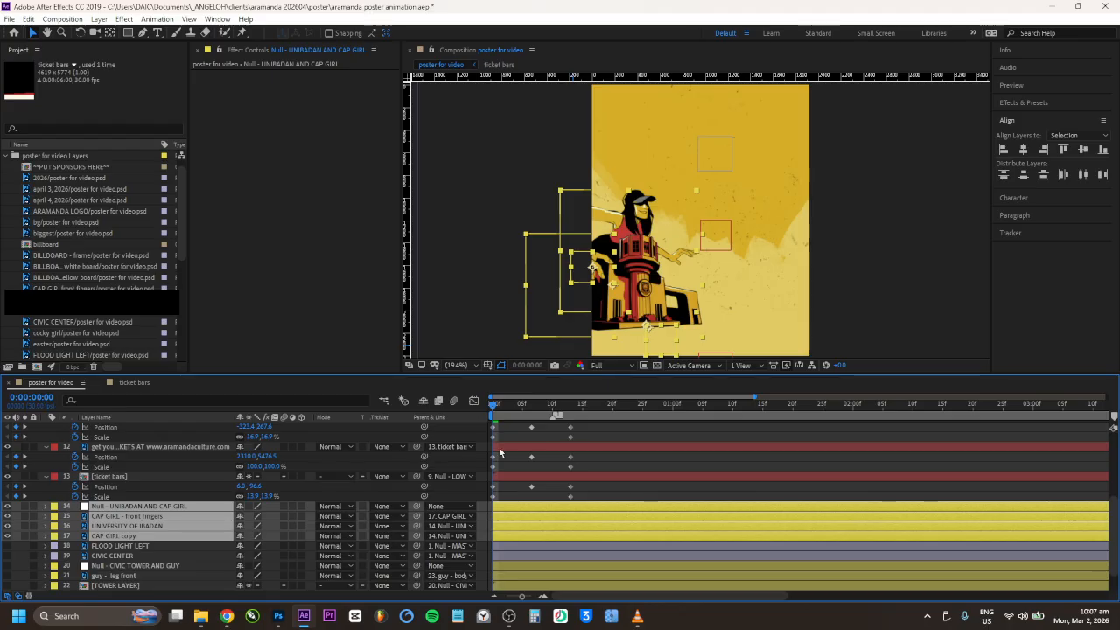
Step: Add Position and Scale keyframes at frame 13 to the four UNIBADAN and CAP GIRL layers, and return to the first frame
{"action": "left_click", "coordinate": [570, 408]}
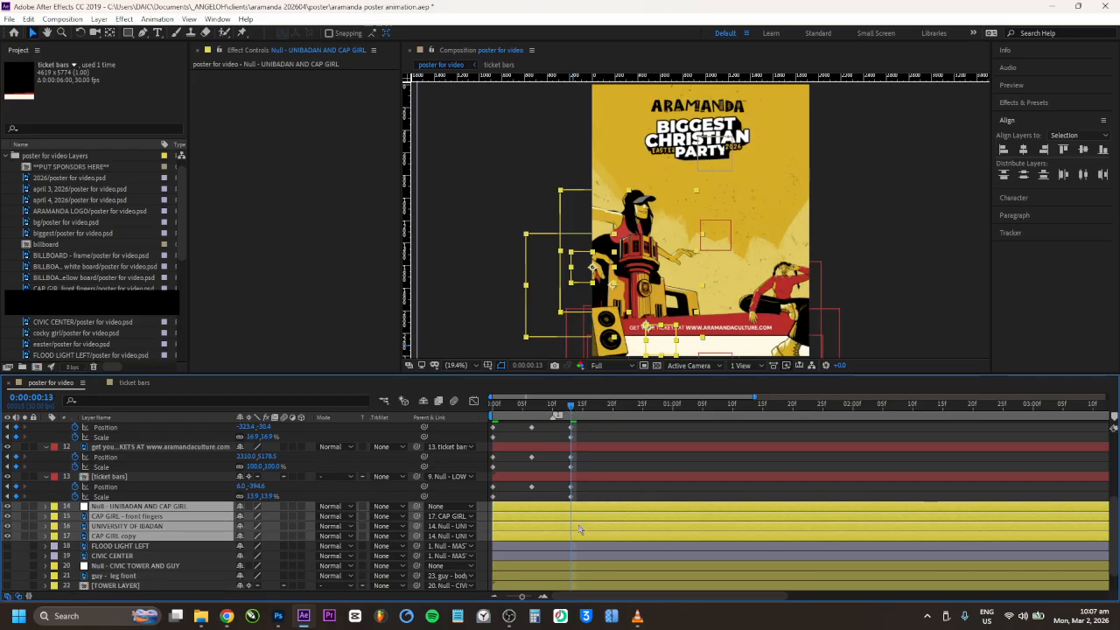
{"action": "key", "text": "p"}
{"action": "key", "text": "shift+s"}
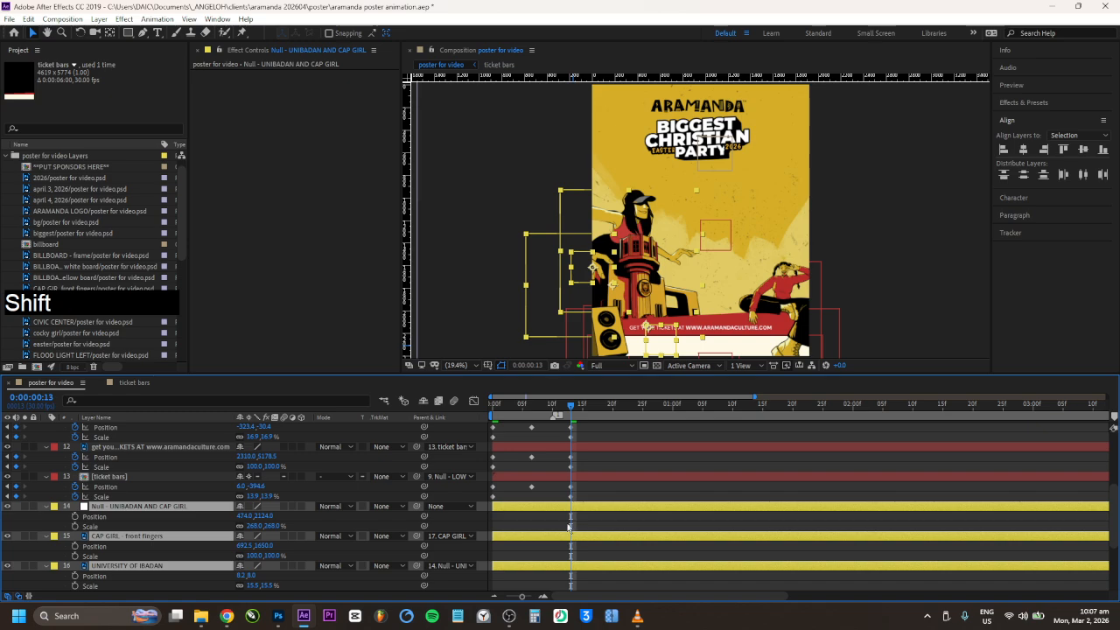
{"action": "scroll", "coordinate": [569, 525], "scroll_direction": "down", "scroll_amount": 2}
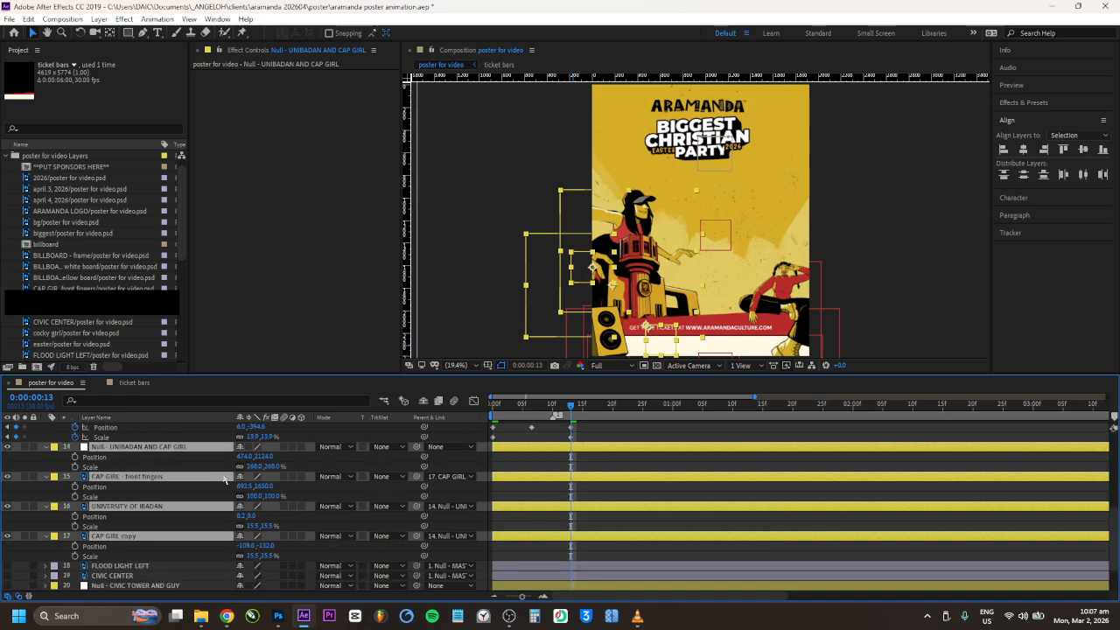
{"action": "left_click", "coordinate": [74, 458]}
{"action": "left_click", "coordinate": [75, 467]}
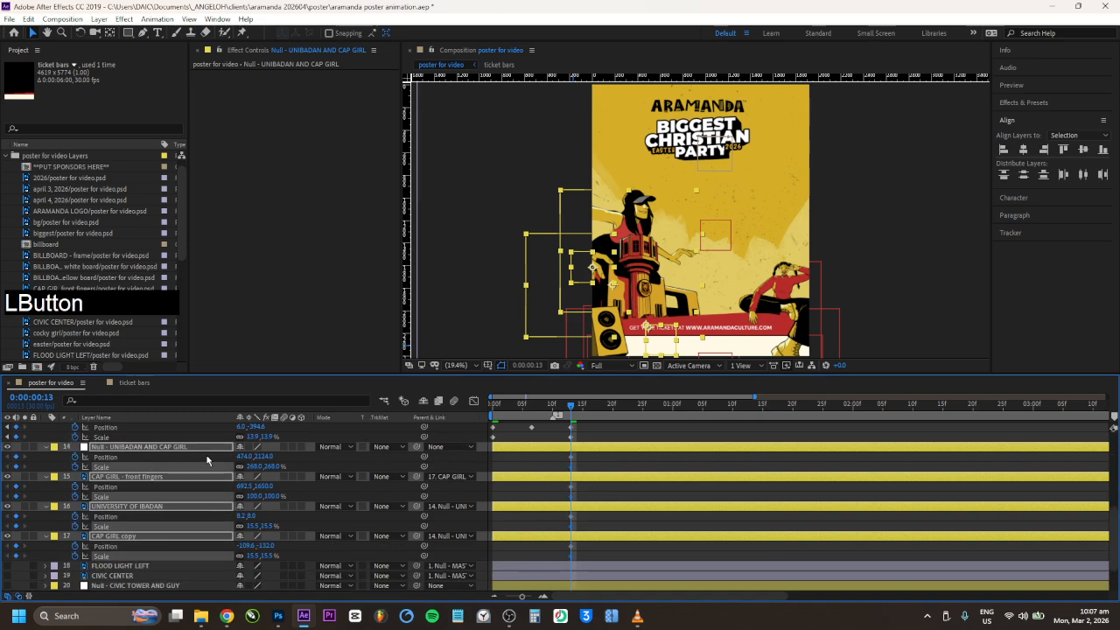
{"action": "left_click", "coordinate": [491, 408]}
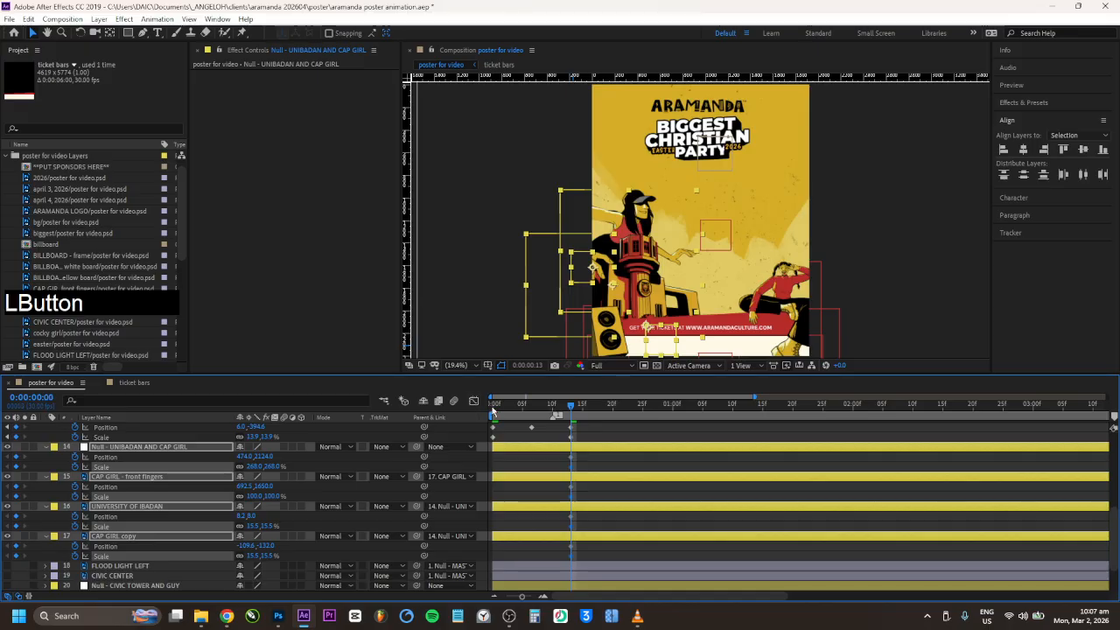
Step: Add Position and Scale keyframes at the first frame to the four UNIBADAN and CAP GIRL layers, save the project, and preview it
{"action": "left_click", "coordinate": [15, 458]}
{"action": "left_click", "coordinate": [16, 467]}
{"action": "key", "text": "ctrl+s"}
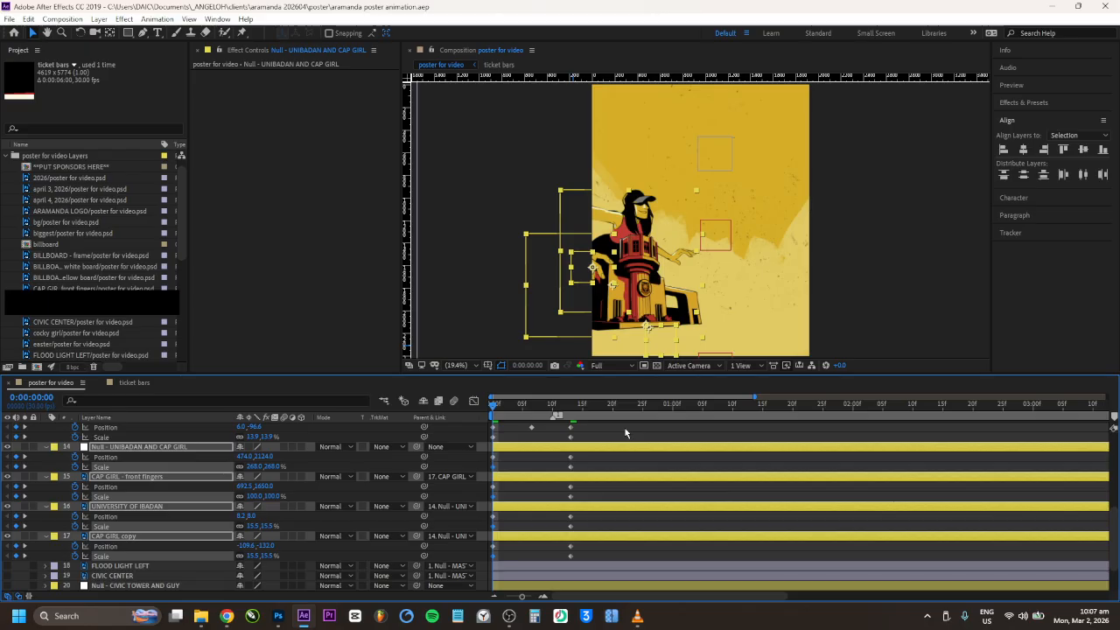
{"action": "key", "text": "space"}
{"action": "key", "text": "space"}
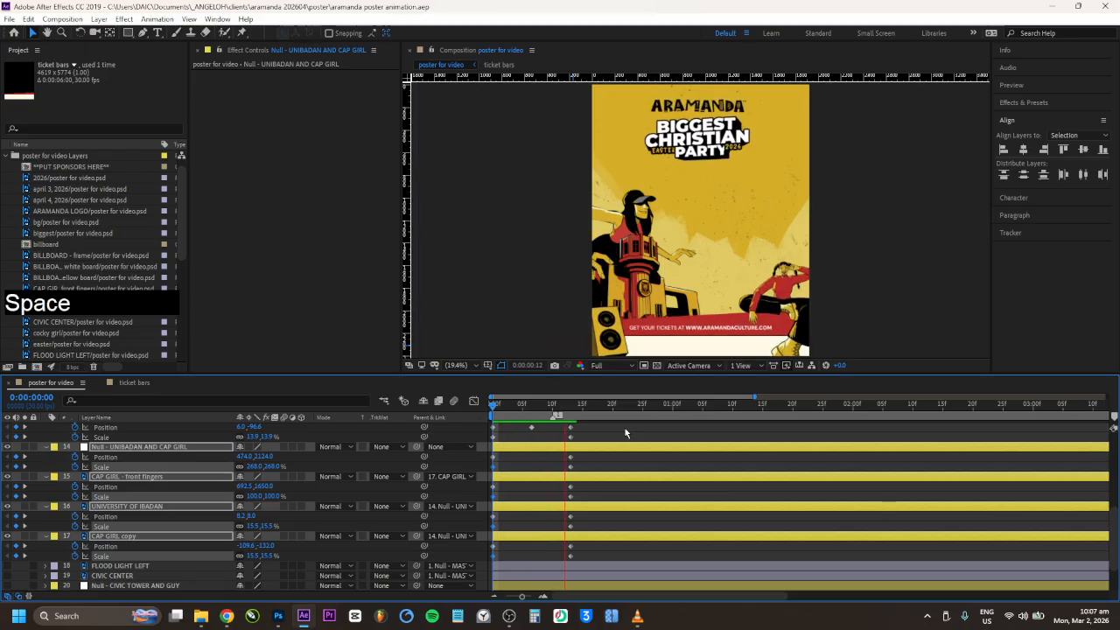
Step: Shift the four UNIBADAN and CAP GIRL layers to start at frame 2, and preview the animation
{"action": "scroll", "coordinate": [618, 467], "scroll_direction": "up", "scroll_amount": 2}
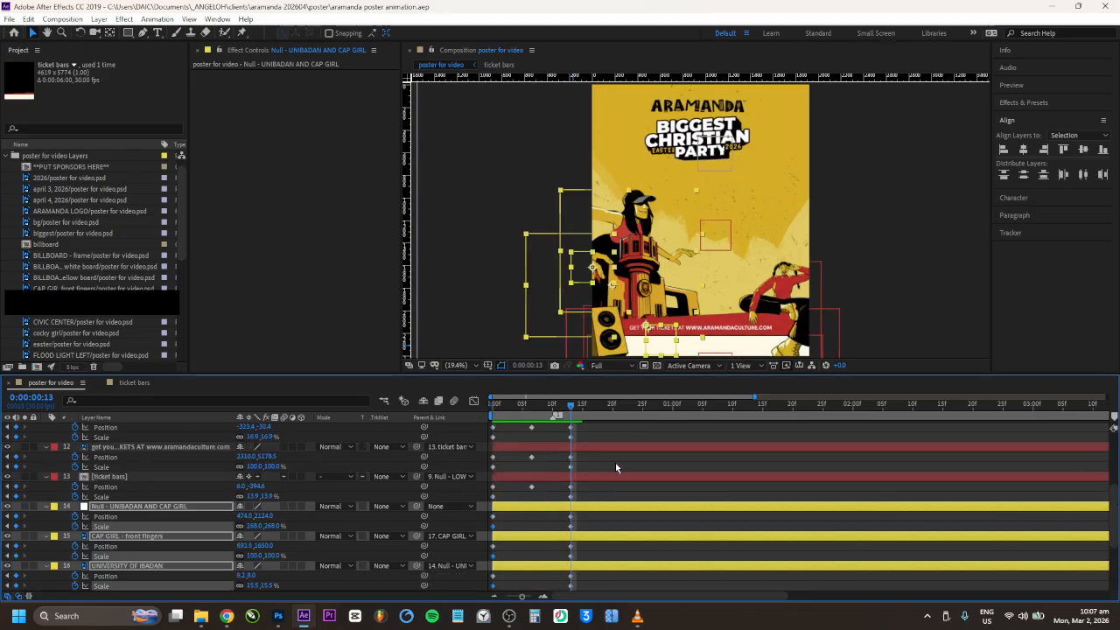
{"action": "scroll", "coordinate": [564, 505], "scroll_direction": "down", "scroll_amount": 1}
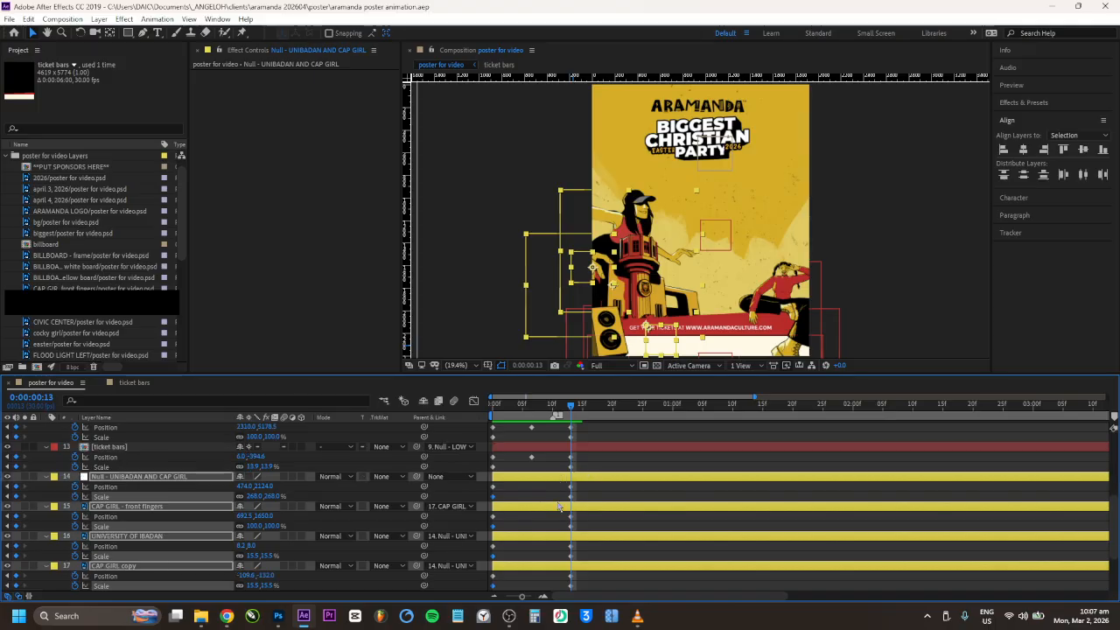
{"action": "left_click_drag", "start_coordinate": [528, 479], "coordinate": [541, 478]}
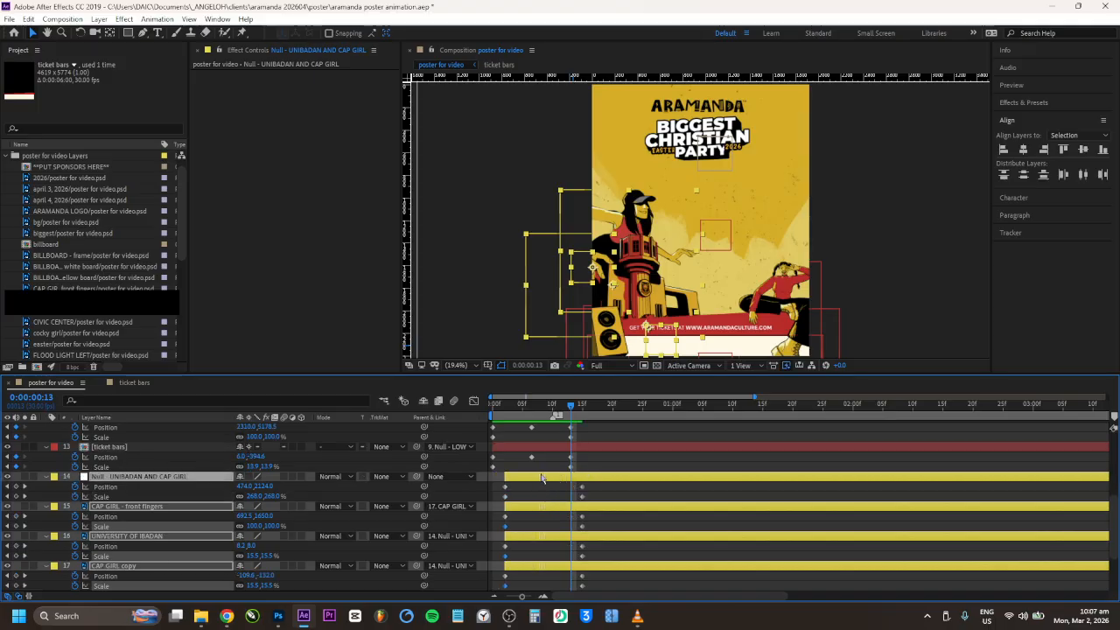
{"action": "left_click", "coordinate": [497, 415]}
{"action": "key", "text": "space"}
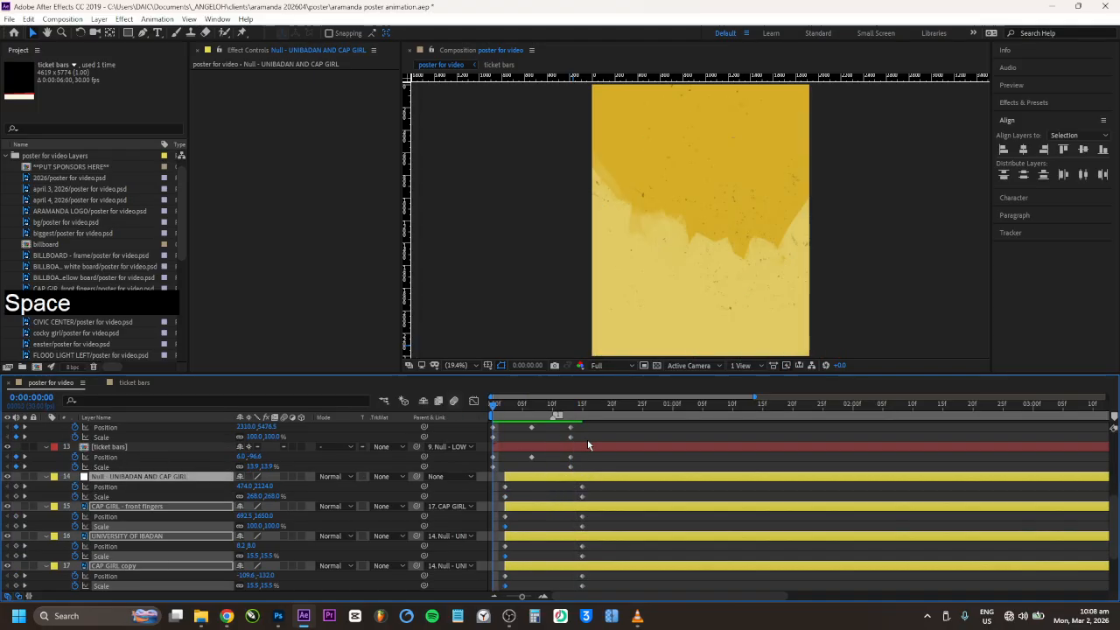
{"action": "key", "text": "space"}
Step: Lower the four UNIBADAN and CAP GIRL layers' Position at frame 2 until the null's Y is 2659, and preview the entrance
{"action": "left_click", "coordinate": [507, 416]}
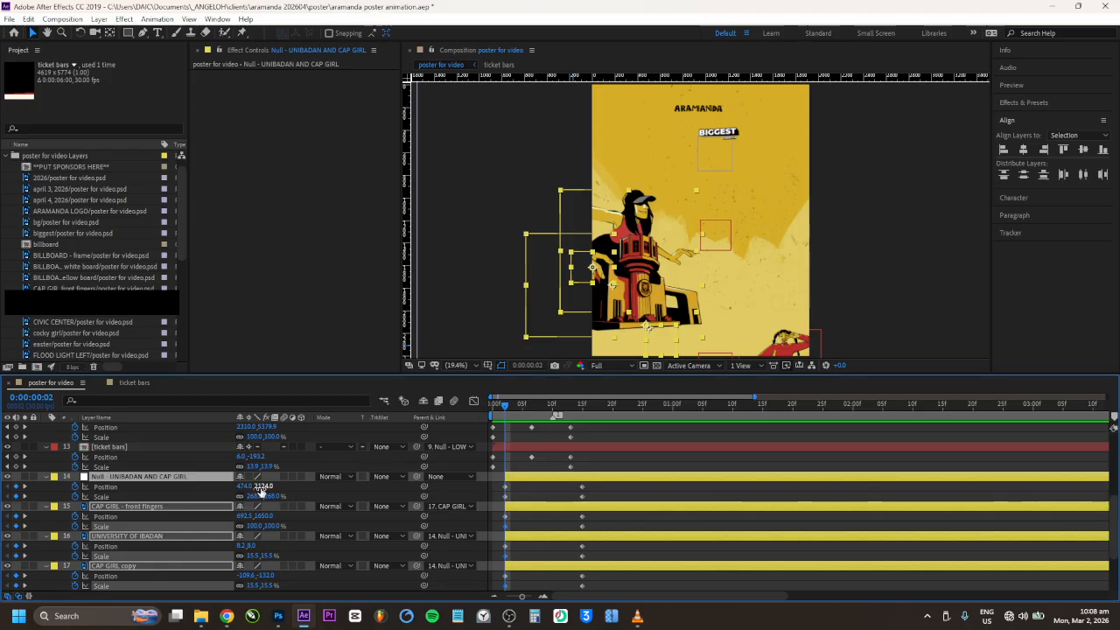
{"action": "left_click_drag", "start_coordinate": [260, 493], "coordinate": [536, 501]}
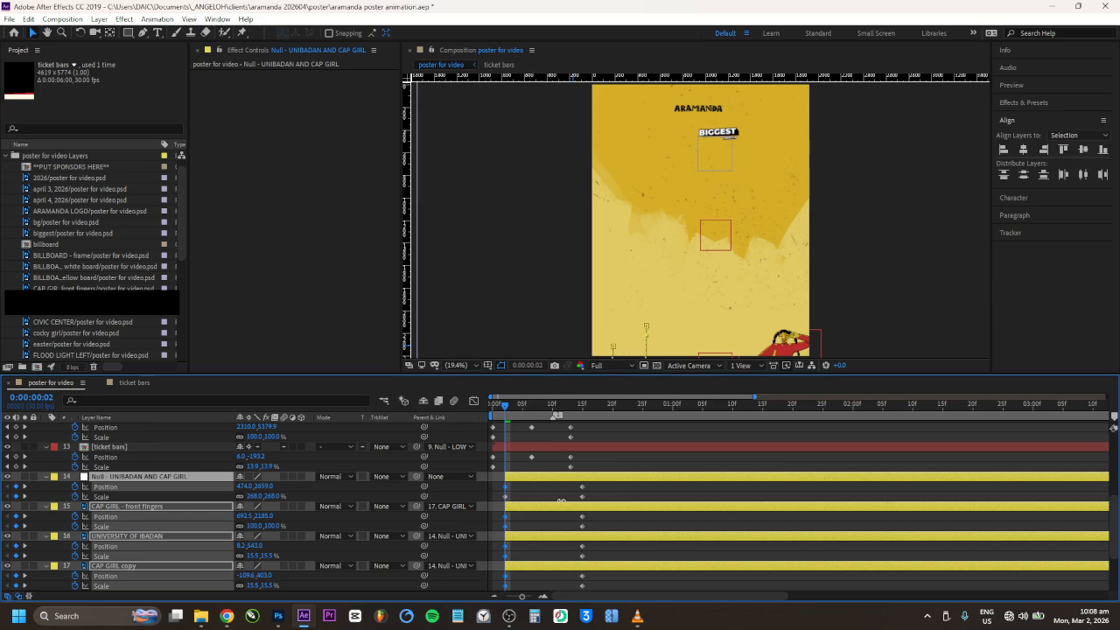
{"action": "left_click_drag", "start_coordinate": [506, 404], "coordinate": [493, 403]}
{"action": "key", "text": "space"}
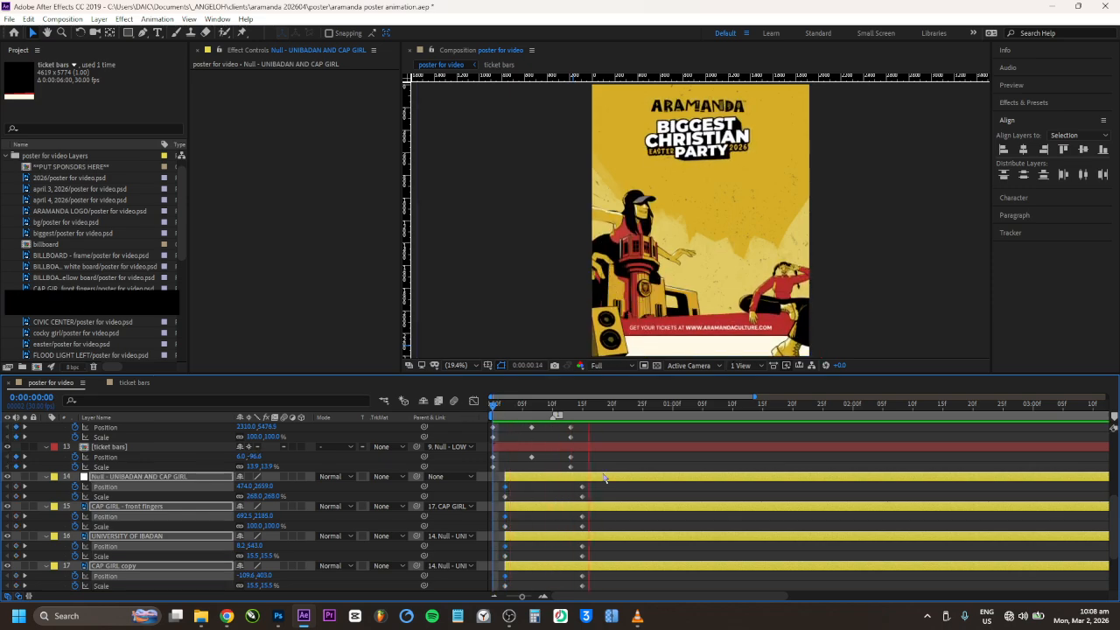
{"action": "key", "text": "space"}
{"action": "left_click", "coordinate": [444, 404]}
{"action": "key", "text": "space"}
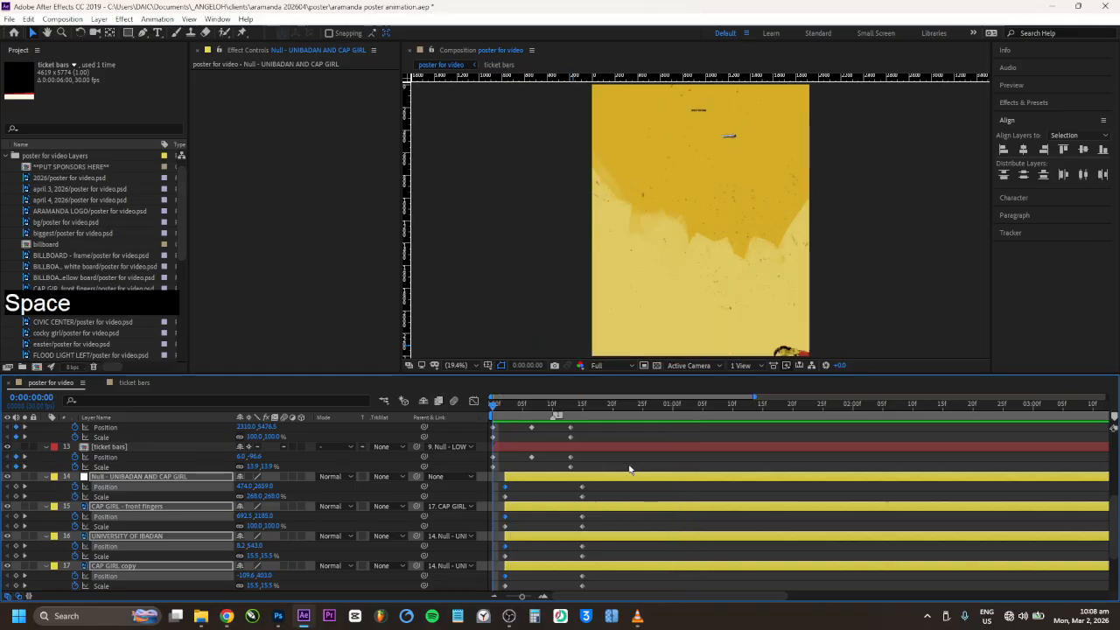
{"action": "key", "text": "space"}
Step: Shift the four UNIBADAN and CAP GIRL layers back to start at the first frame, and preview the entrance
{"action": "left_click_drag", "start_coordinate": [584, 483], "coordinate": [513, 479]}
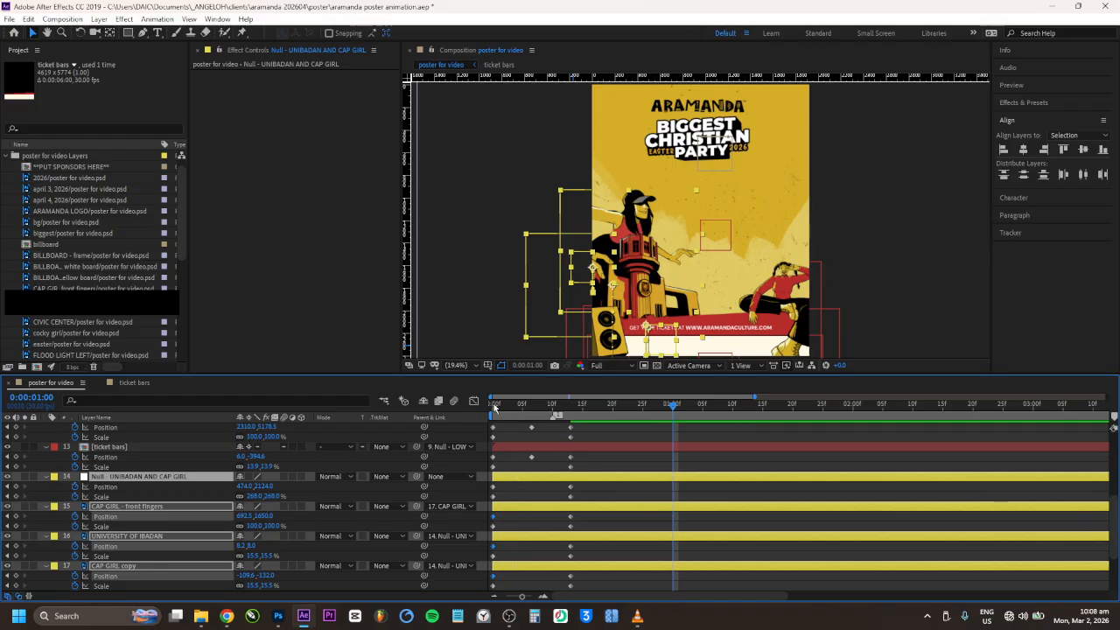
{"action": "left_click", "coordinate": [494, 408]}
{"action": "key", "text": "space"}
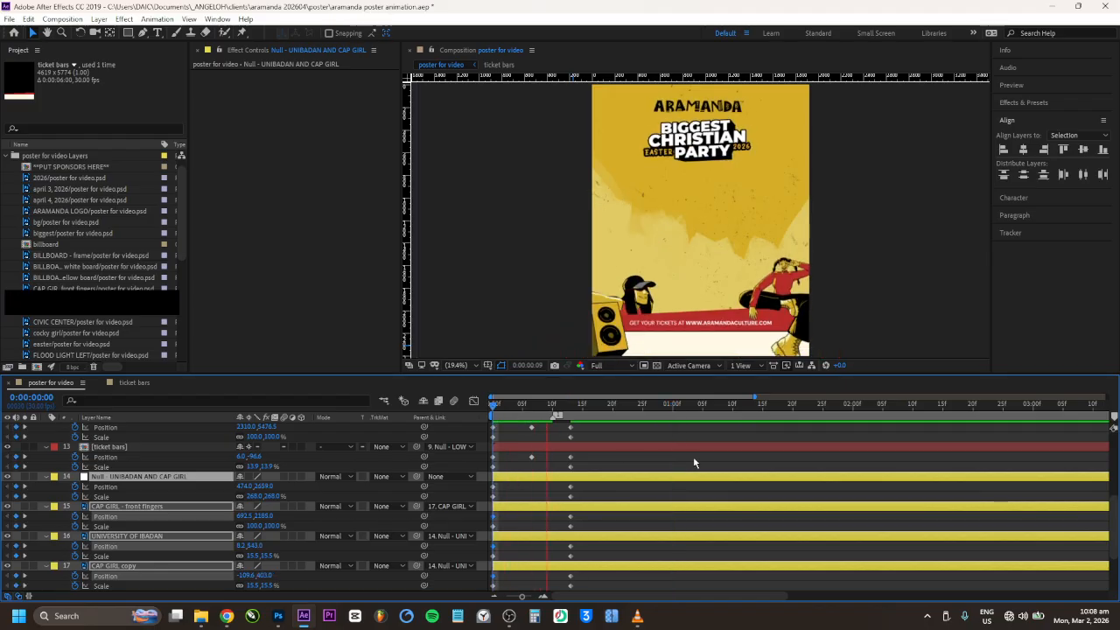
{"action": "key", "text": "space"}
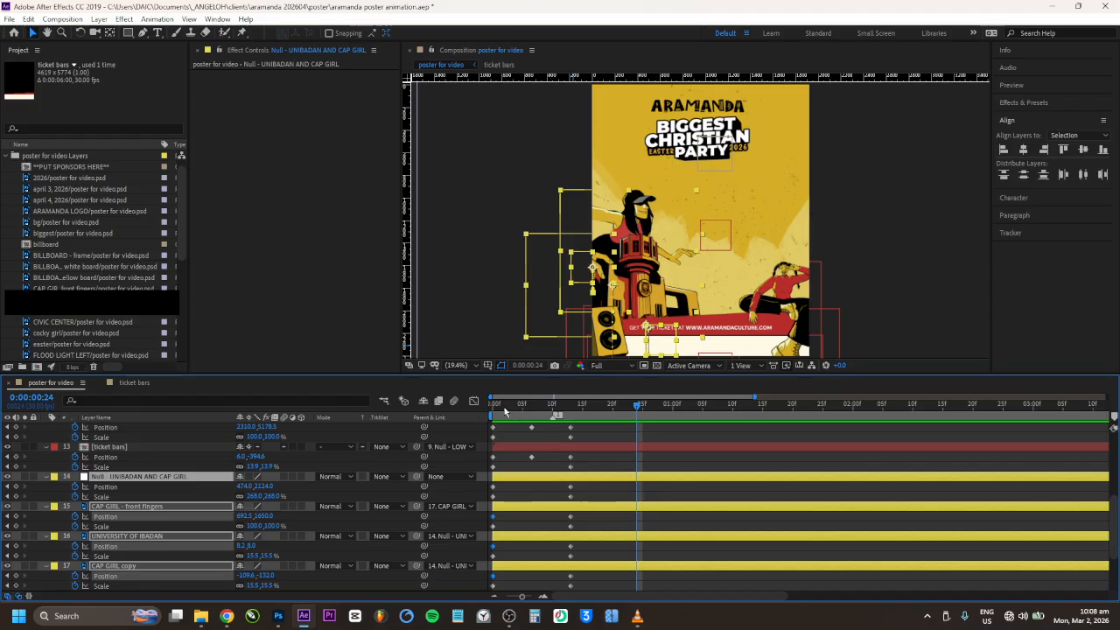
{"action": "left_click", "coordinate": [495, 408]}
{"action": "key", "text": "space"}
{"action": "key", "text": "space"}
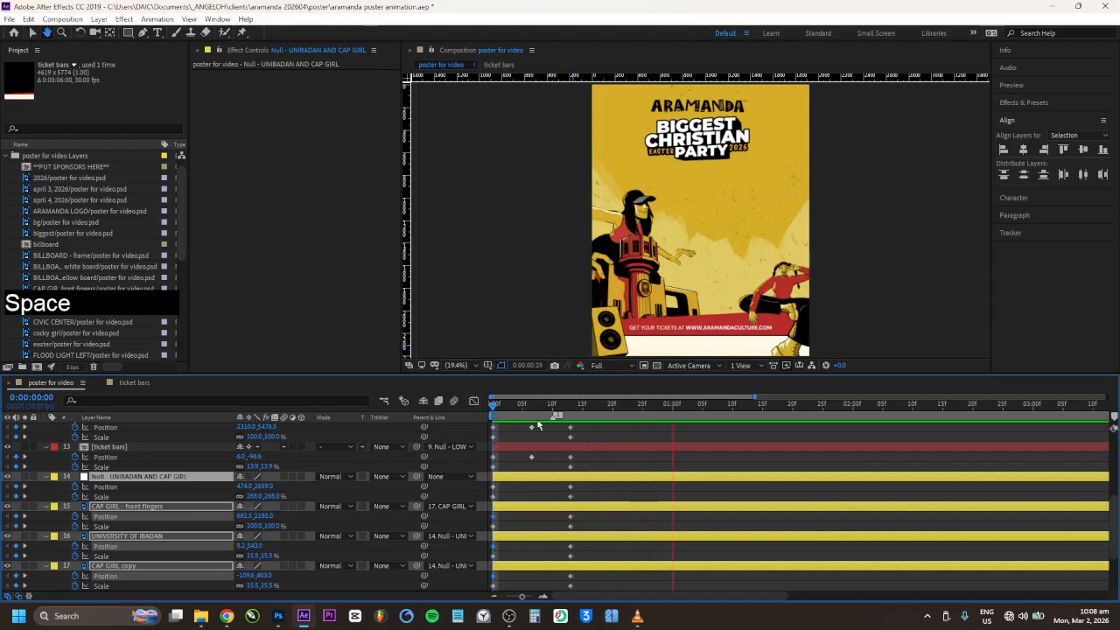
{"action": "key", "text": "space"}
Step: Move the middle Position keyframes of cocky girl, SPEAKER, the tickets text and ticket bars to frame 7
{"action": "left_click_drag", "start_coordinate": [529, 406], "coordinate": [530, 405]}
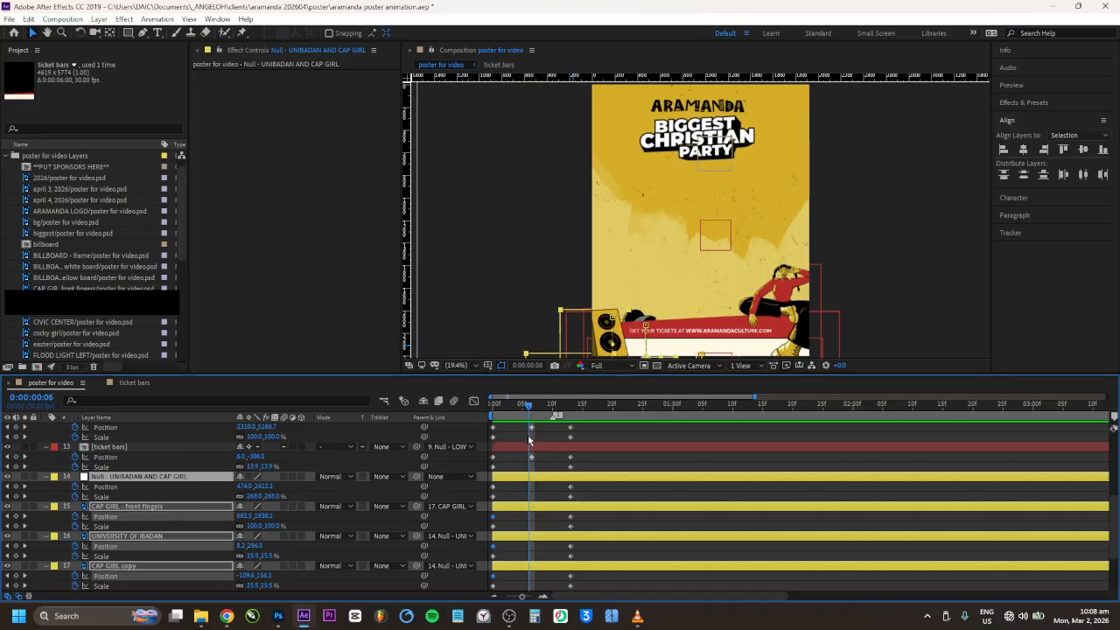
{"action": "scroll", "coordinate": [545, 441], "scroll_direction": "up", "scroll_amount": 5}
{"action": "left_click_drag", "start_coordinate": [523, 490], "coordinate": [549, 580]}
{"action": "scroll", "coordinate": [569, 481], "scroll_direction": "down", "scroll_amount": 1}
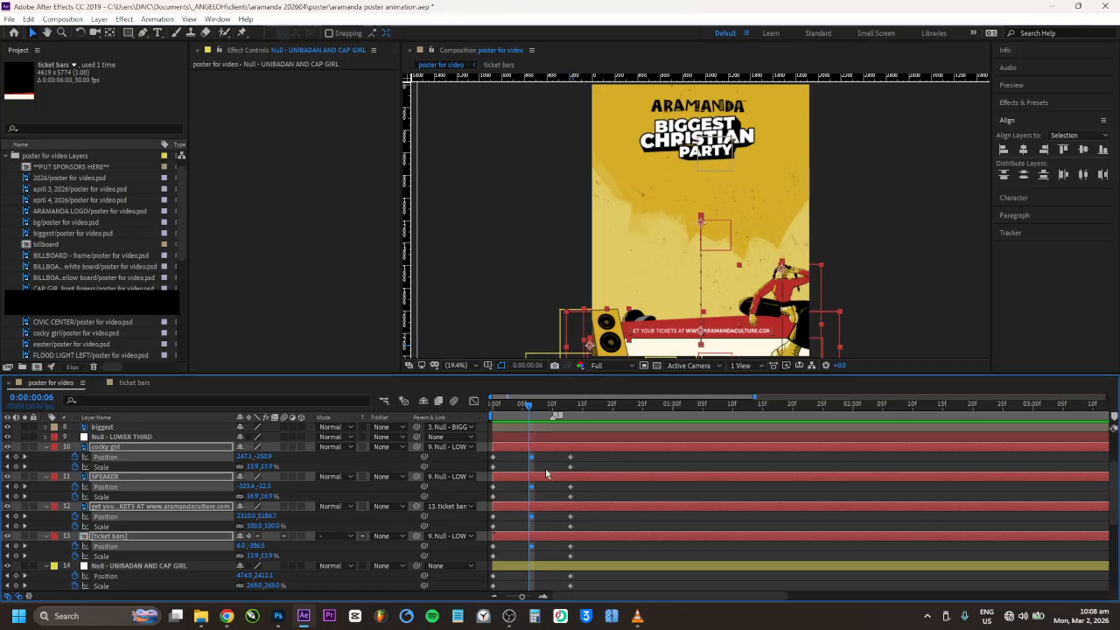
{"action": "left_click_drag", "start_coordinate": [530, 458], "coordinate": [528, 457]}
{"action": "left_click", "coordinate": [567, 407]}
{"action": "left_click_drag", "start_coordinate": [567, 406], "coordinate": [571, 406]}
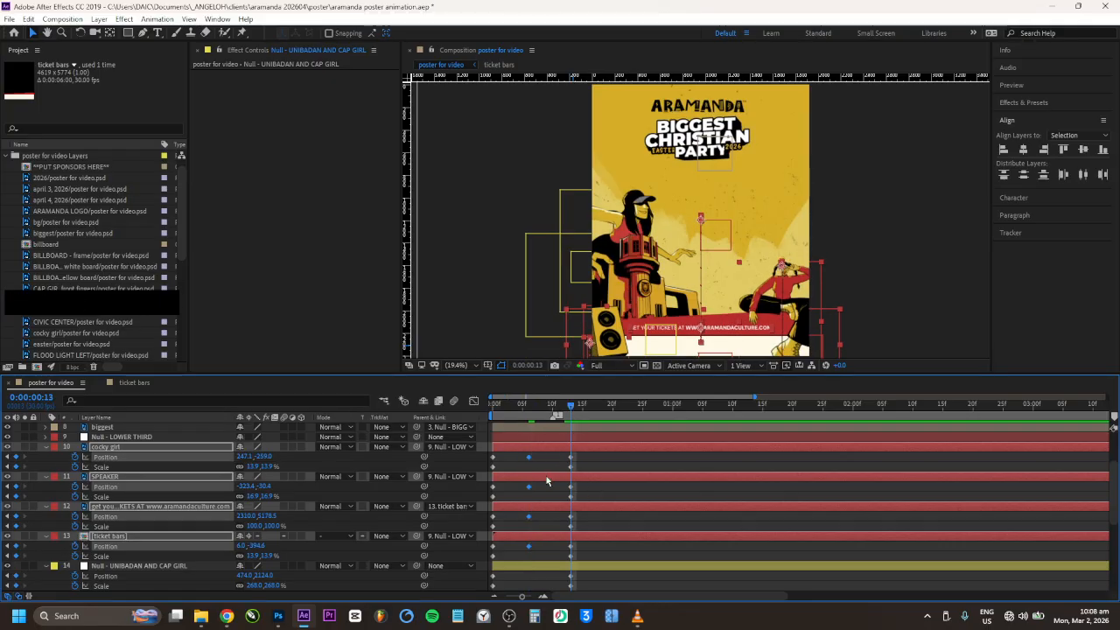
{"action": "scroll", "coordinate": [547, 481], "scroll_direction": "down", "scroll_amount": 1}
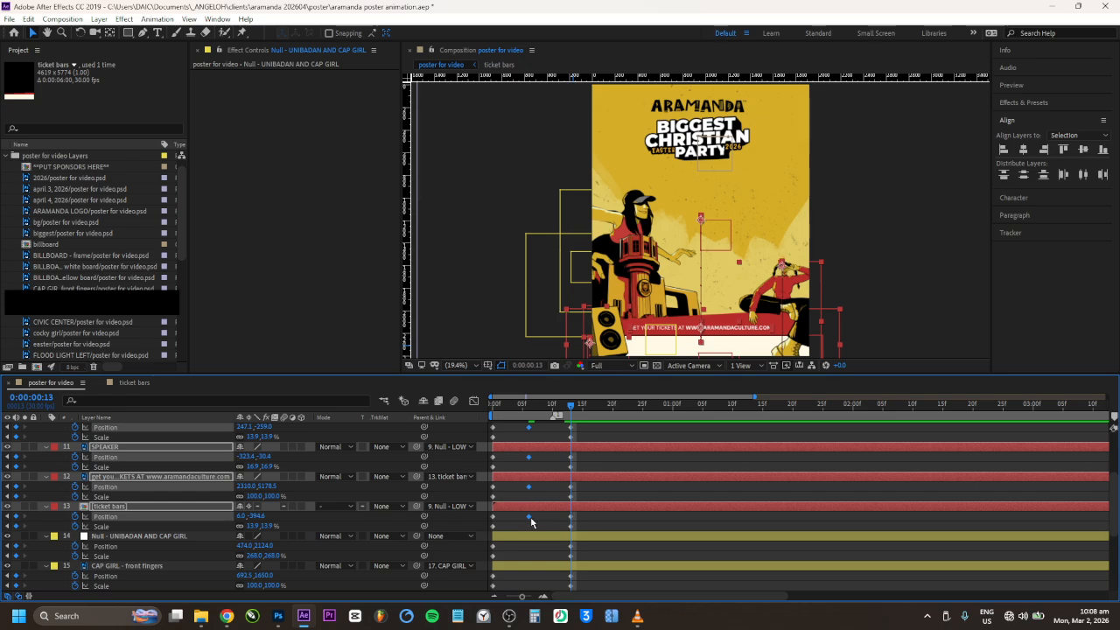
{"action": "left_click_drag", "start_coordinate": [529, 517], "coordinate": [535, 516]}
Step: Save the project and duplicate the ticket bars layer's last Position and Scale keyframes at frame 7
{"action": "scroll", "coordinate": [546, 511], "scroll_direction": "down", "scroll_amount": 2}
{"action": "scroll", "coordinate": [544, 505], "scroll_direction": "down", "scroll_amount": 1}
{"action": "left_click", "coordinate": [535, 456]}
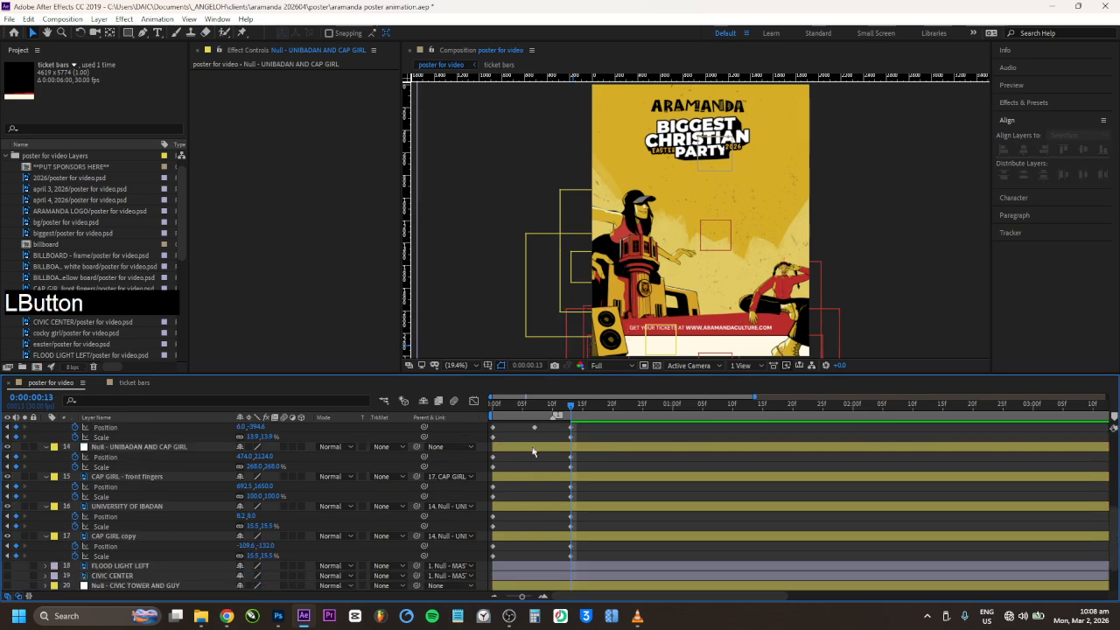
{"action": "left_click", "coordinate": [533, 448]}
{"action": "left_click", "coordinate": [547, 535], "text": "shift"}
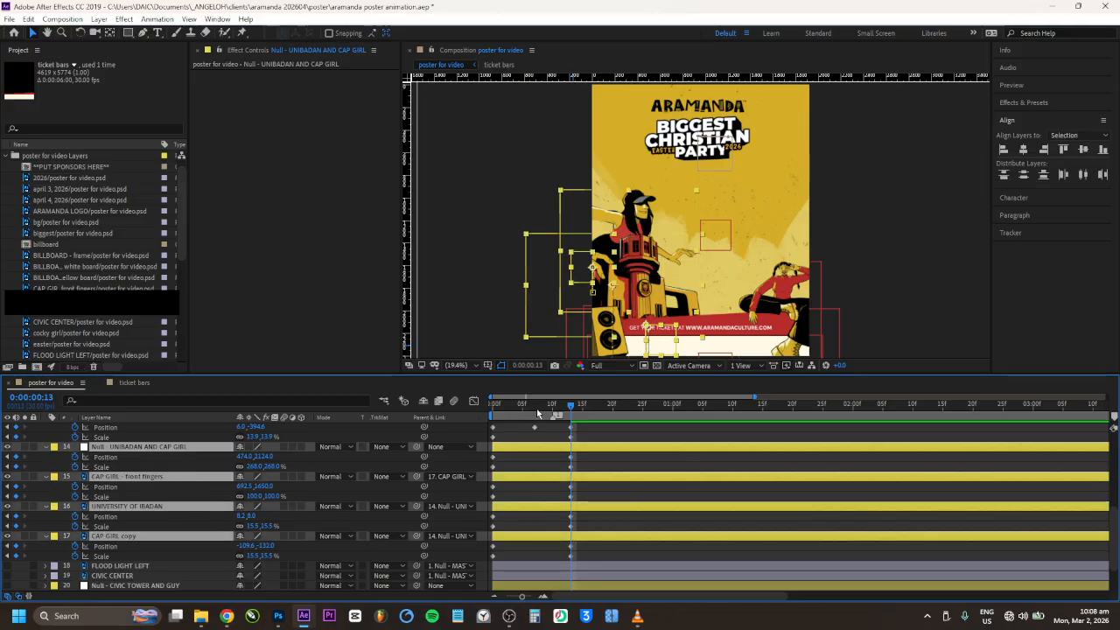
{"action": "left_click", "coordinate": [535, 407]}
{"action": "key", "text": "ctrl+s"}
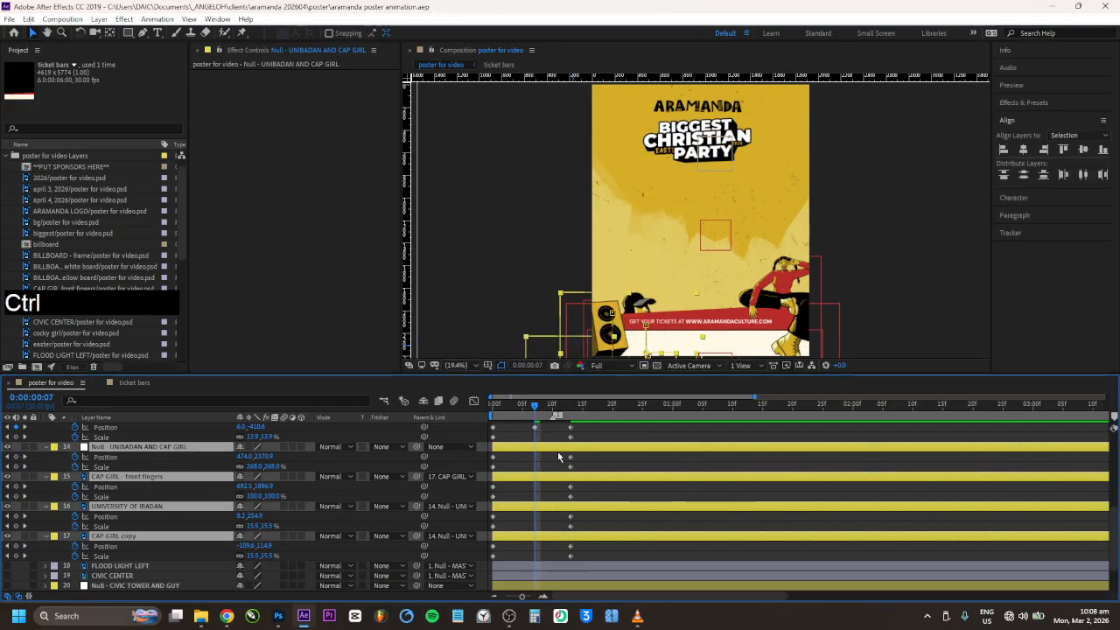
{"action": "scroll", "coordinate": [533, 456], "scroll_direction": "up", "scroll_amount": 1}
{"action": "left_click_drag", "start_coordinate": [587, 453], "coordinate": [559, 468]}
{"action": "key", "text": "ctrl+c"}
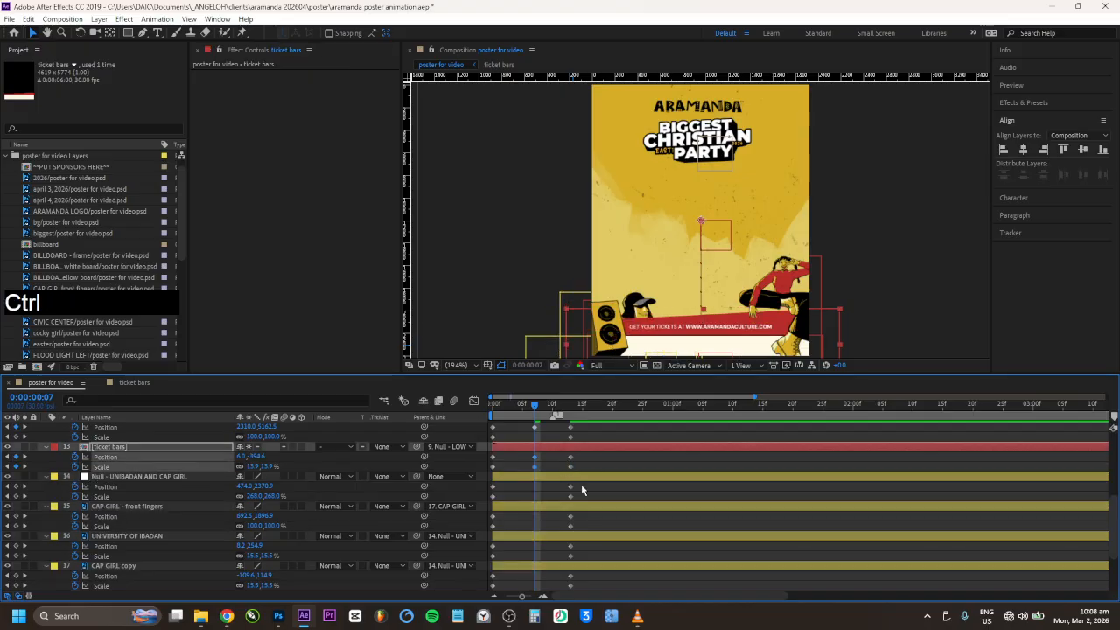
Step: Duplicate the last Position and Scale keyframes of each of the four UNIBADAN and CAP GIRL layers at frame 7
{"action": "left_click", "coordinate": [569, 476]}
{"action": "key", "text": "ctrl+v"}
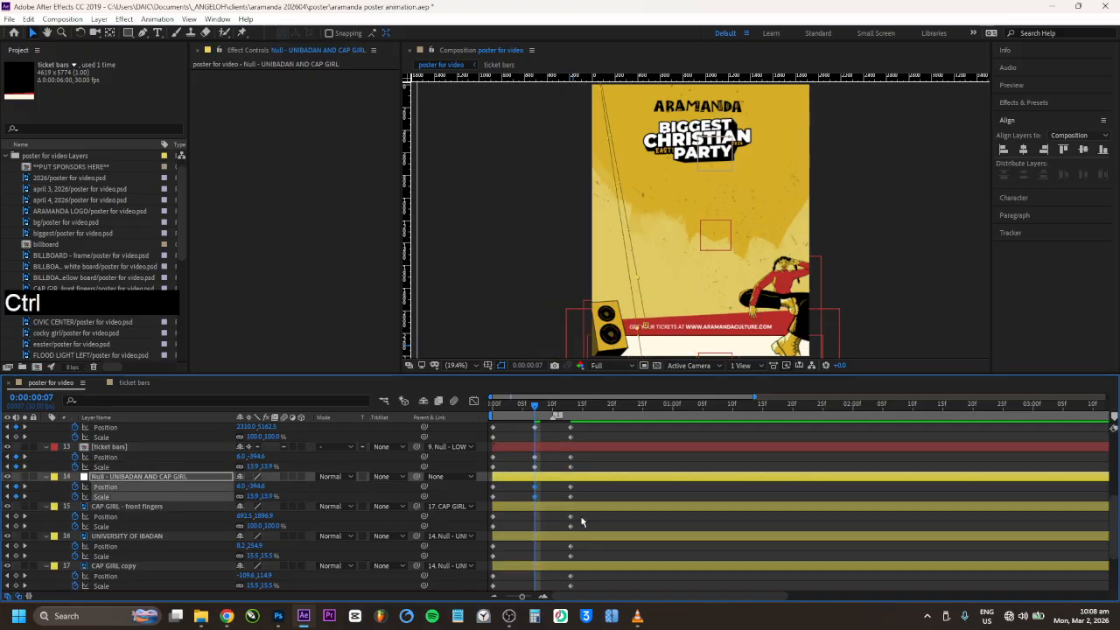
{"action": "left_click_drag", "start_coordinate": [579, 486], "coordinate": [565, 498]}
{"action": "key", "text": "ctrl+c"}
{"action": "key", "text": "ctrl+v"}
{"action": "left_click", "coordinate": [578, 515]}
{"action": "key", "text": "ctrl+c"}
{"action": "key", "text": "ctrl+v"}
{"action": "left_click_drag", "start_coordinate": [587, 541], "coordinate": [563, 588]}
{"action": "key", "text": "ctrl+c"}
{"action": "key", "text": "ctrl+v"}
{"action": "key", "text": "ctrl+c"}
{"action": "key", "text": "ctrl+v"}
{"action": "scroll", "coordinate": [610, 526], "scroll_direction": "down", "scroll_amount": 1}
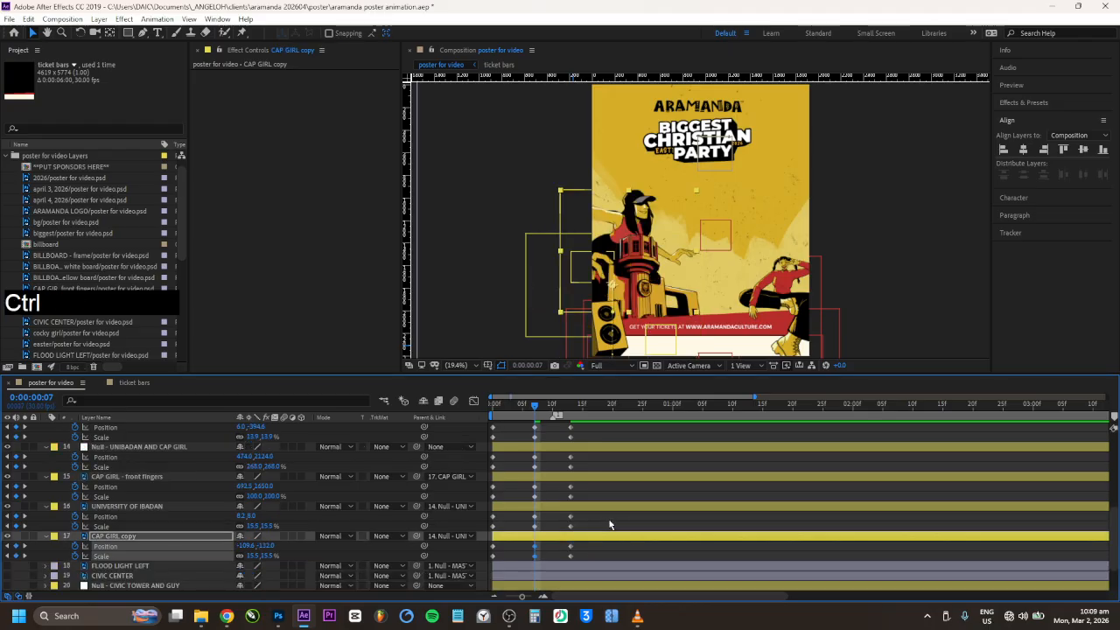
{"action": "scroll", "coordinate": [610, 525], "scroll_direction": "up", "scroll_amount": 1}
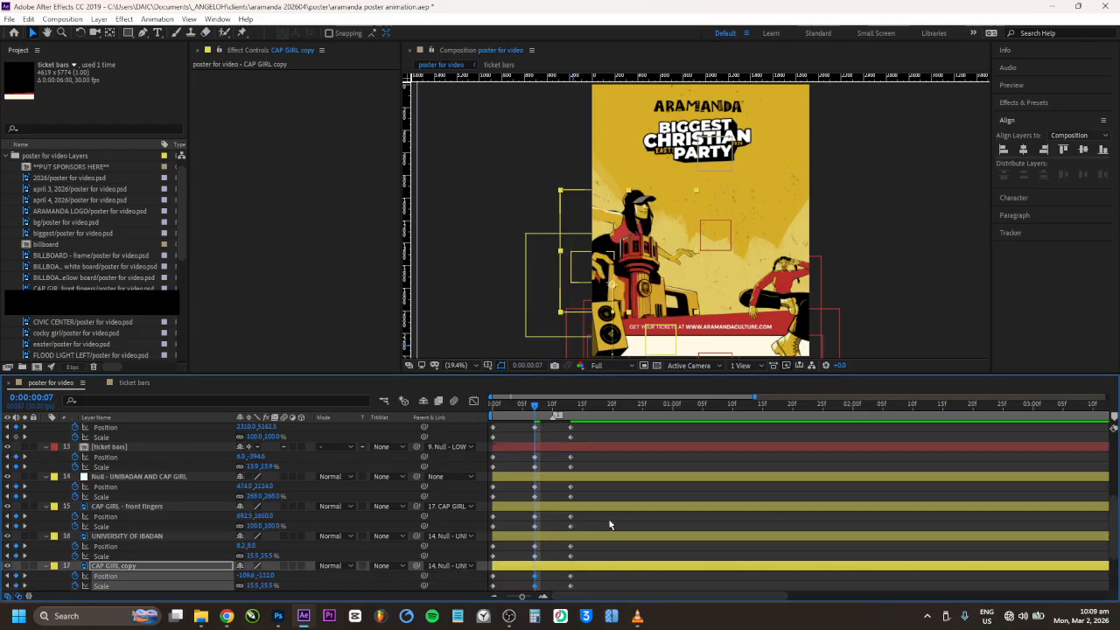
Step: Try raising the Position of the four UNIBADAN and CAP GIRL layers together at frame 7, and undo the change
{"action": "left_click", "coordinate": [539, 478]}
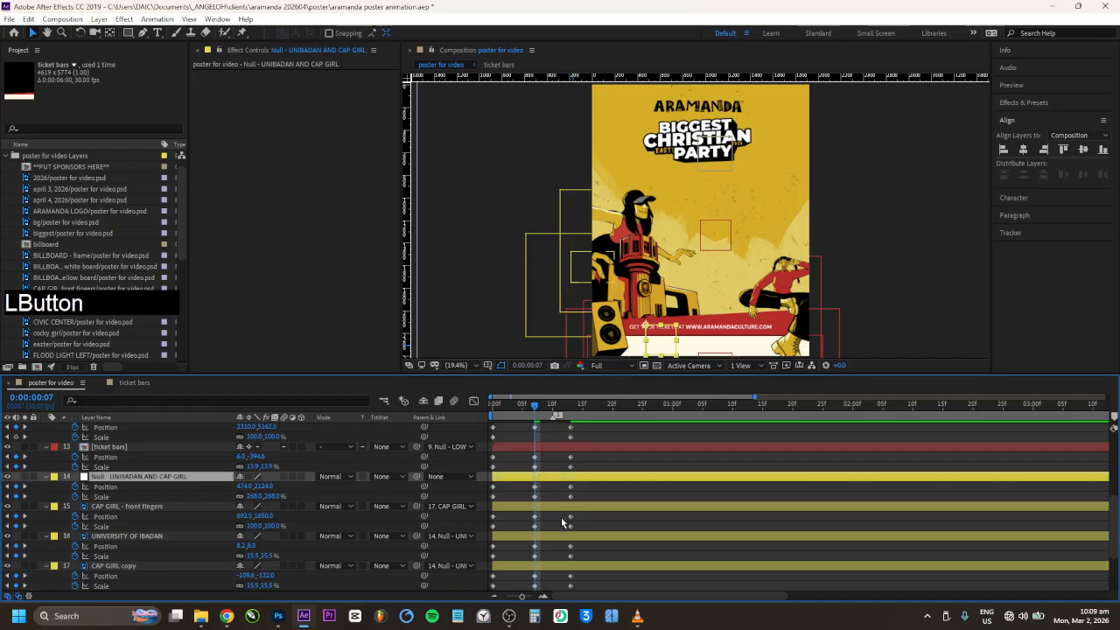
{"action": "scroll", "coordinate": [563, 522], "scroll_direction": "down", "scroll_amount": 1}
{"action": "left_click", "coordinate": [557, 536], "text": "shift"}
{"action": "left_click", "coordinate": [265, 458]}
{"action": "left_click_drag", "start_coordinate": [262, 457], "coordinate": [258, 457]}
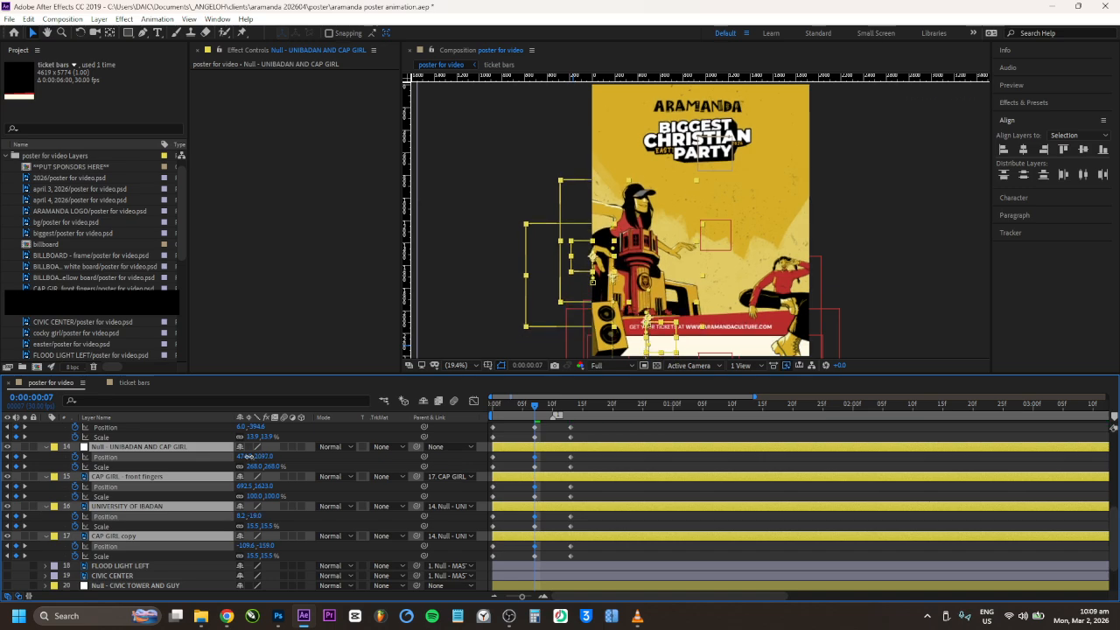
{"action": "key", "text": "ctrl+z"}
{"action": "key", "text": "ctrl+z"}
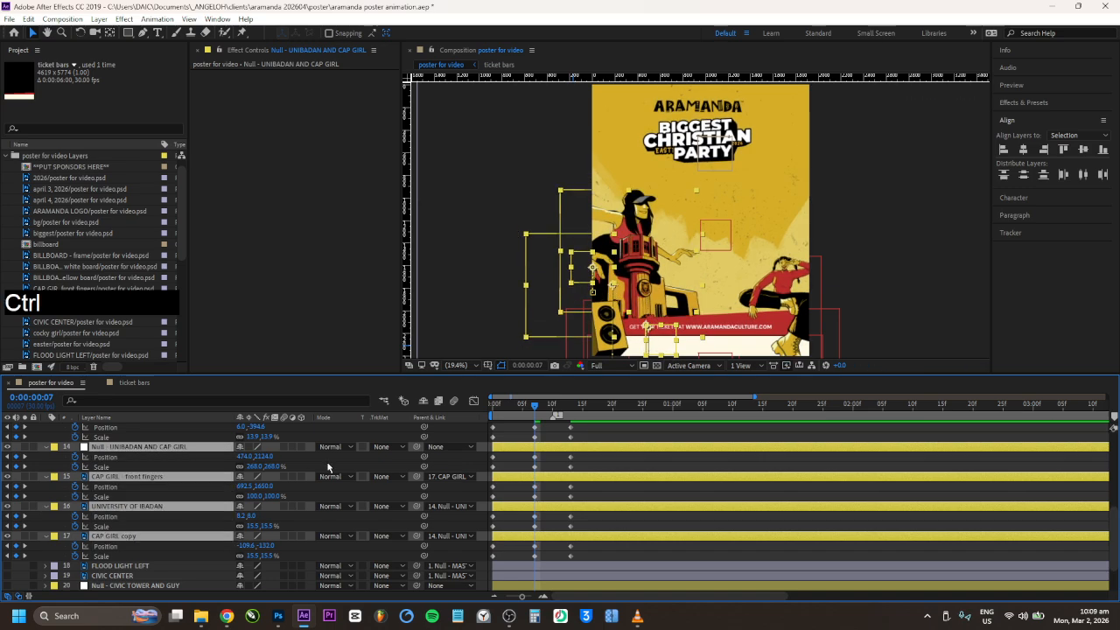
{"action": "left_click_drag", "start_coordinate": [268, 459], "coordinate": [260, 456]}
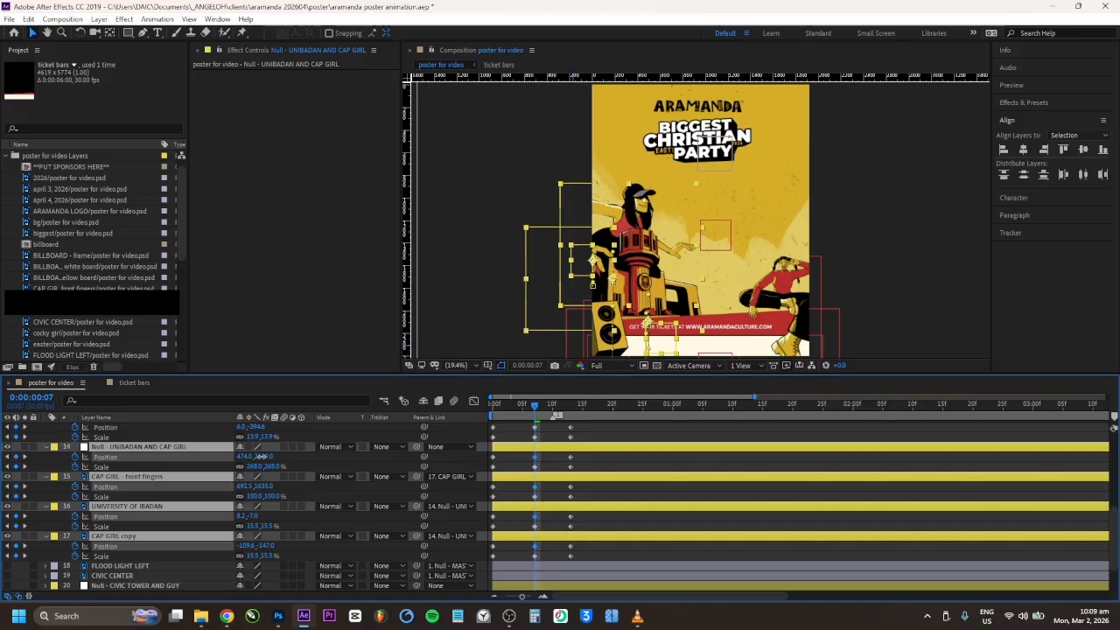
{"action": "mouse_move", "coordinate": [259, 455]}
{"action": "left_mouse_down"}
{"action": "mouse_move", "coordinate": [248, 455]}
{"action": "mouse_move", "coordinate": [265, 456]}
{"action": "left_mouse_up"}
{"action": "key", "text": "ctrl+z"}
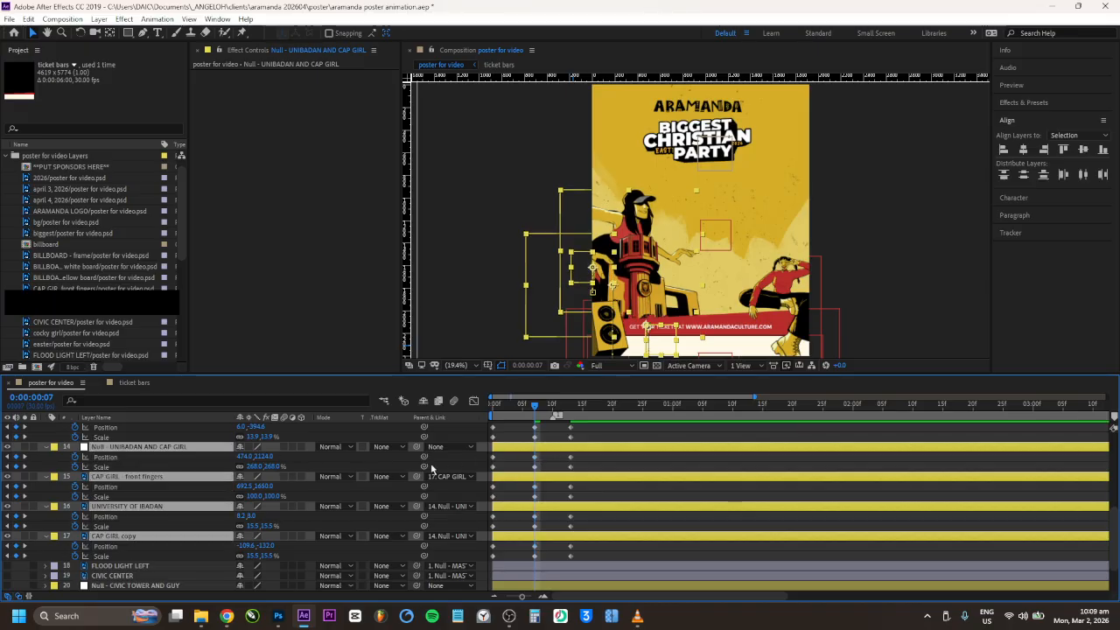
Step: Raise the four UNIBADAN and CAP GIRL layers' Position at frame 7 until the null's Y is 2111, and preview the entrance
{"action": "left_click_drag", "start_coordinate": [264, 461], "coordinate": [257, 457]}
{"action": "left_click", "coordinate": [672, 450]}
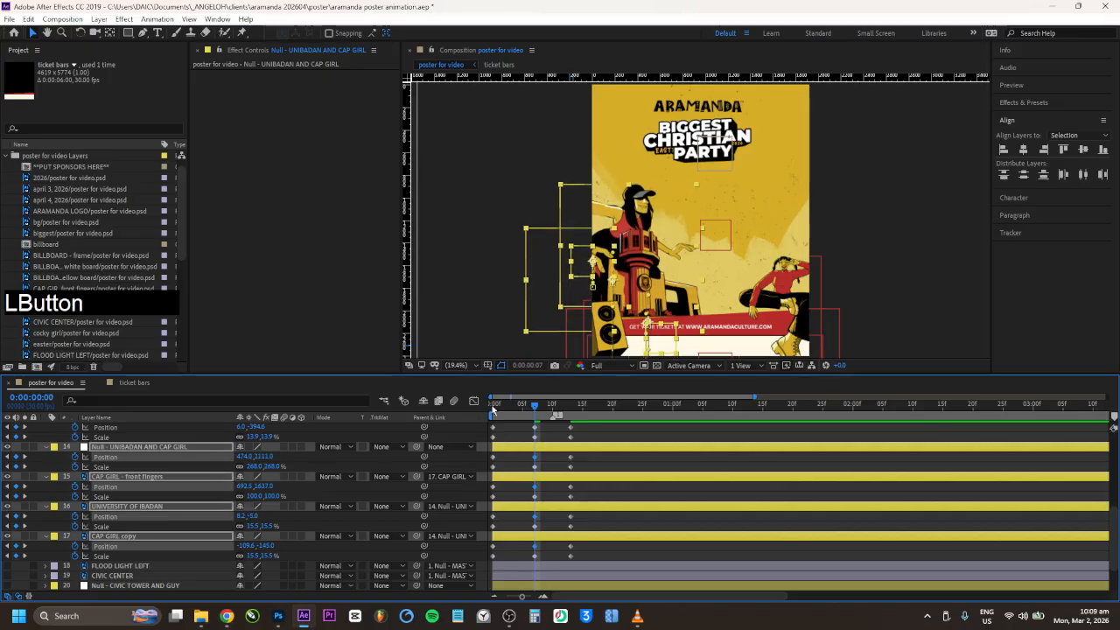
{"action": "key", "text": "space"}
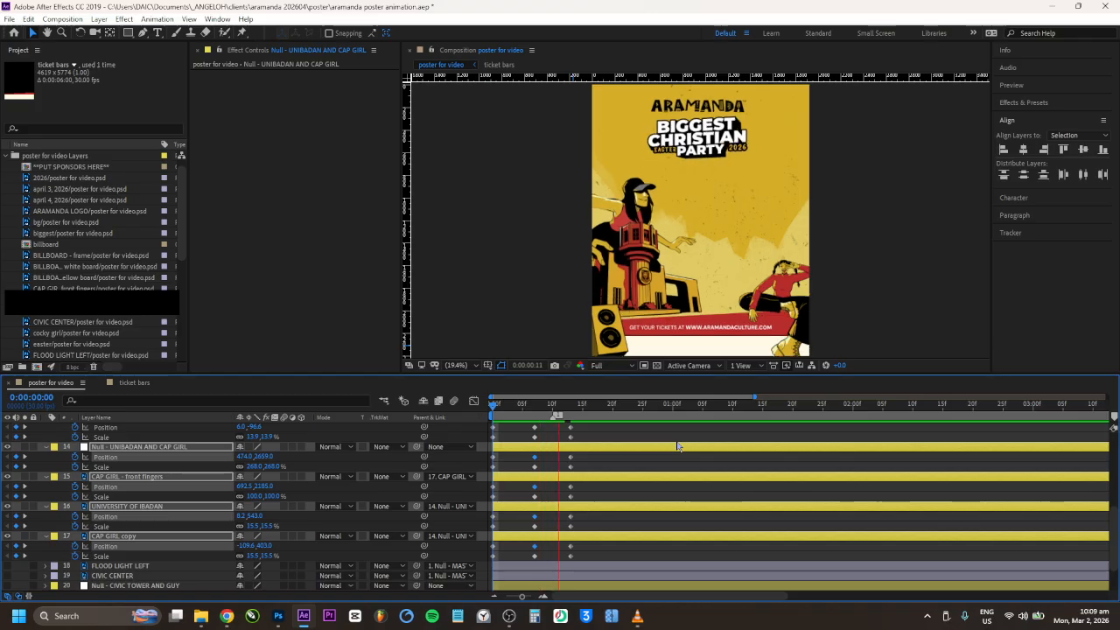
{"action": "key", "text": "space"}
{"action": "left_click", "coordinate": [536, 407]}
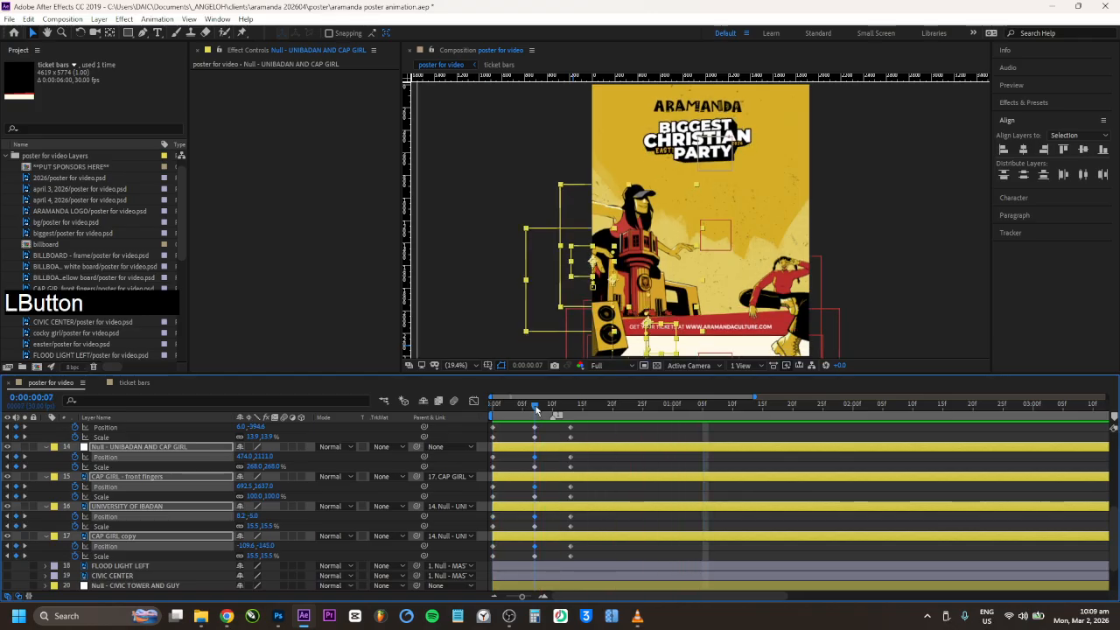
{"action": "left_click_drag", "start_coordinate": [543, 409], "coordinate": [512, 415]}
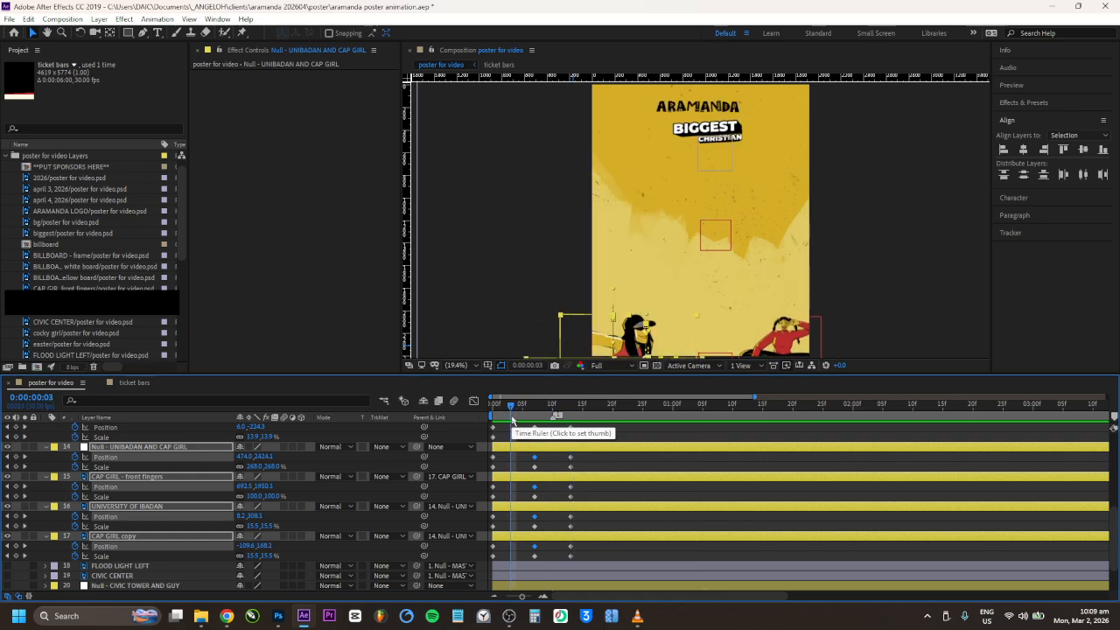
{"action": "left_click_drag", "start_coordinate": [525, 410], "coordinate": [490, 408]}
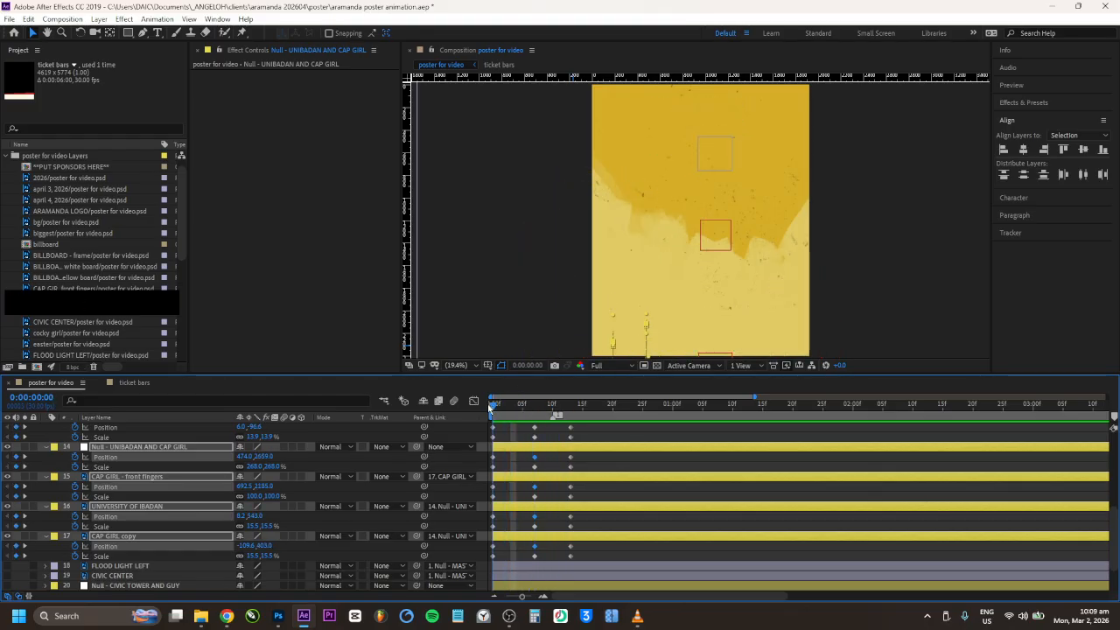
Step: Try deleting the UNIBADAN and CAP GIRL null's frame 7 keyframes and removing its Position and Scale animation, and undo the changes
{"action": "left_click", "coordinate": [210, 445]}
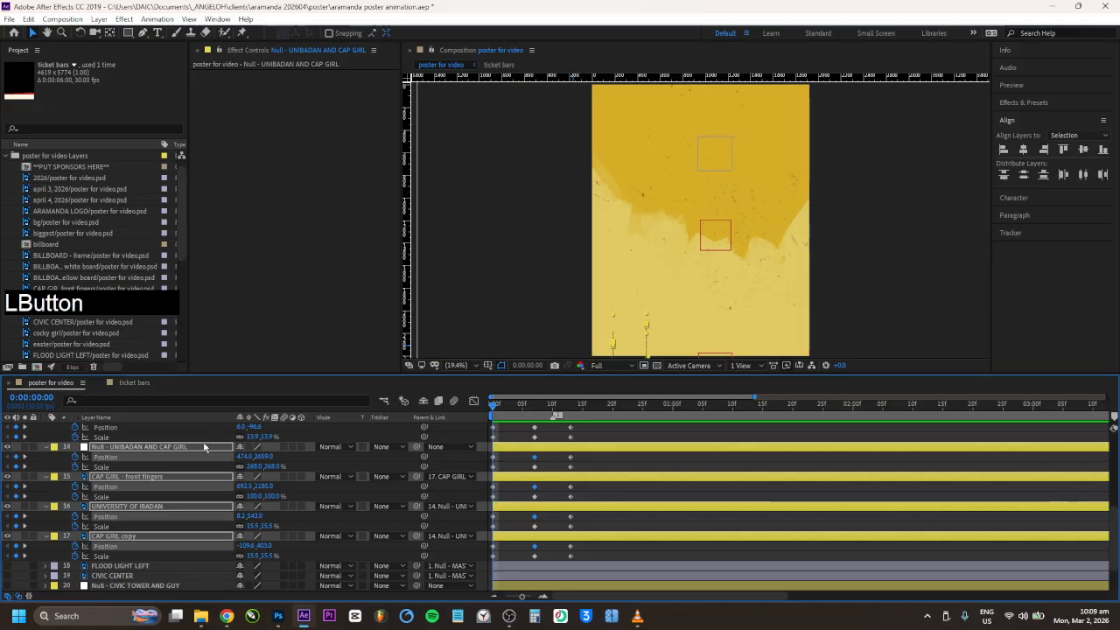
{"action": "left_click", "coordinate": [524, 449]}
{"action": "left_click_drag", "start_coordinate": [510, 461], "coordinate": [543, 473]}
{"action": "key", "text": "Delete"}
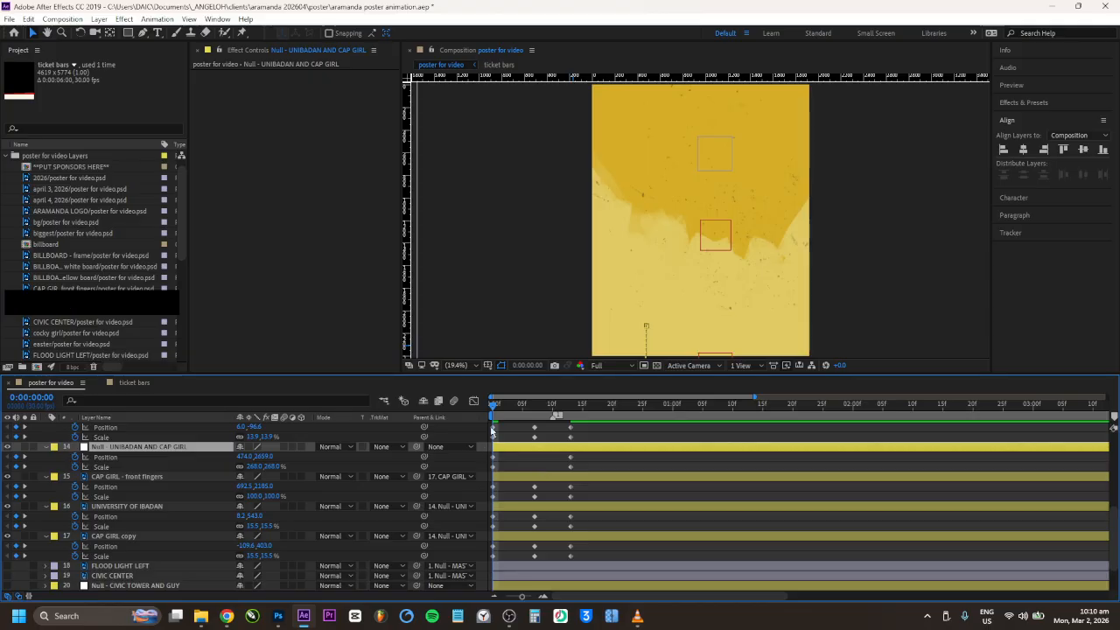
{"action": "left_click_drag", "start_coordinate": [494, 401], "coordinate": [546, 472]}
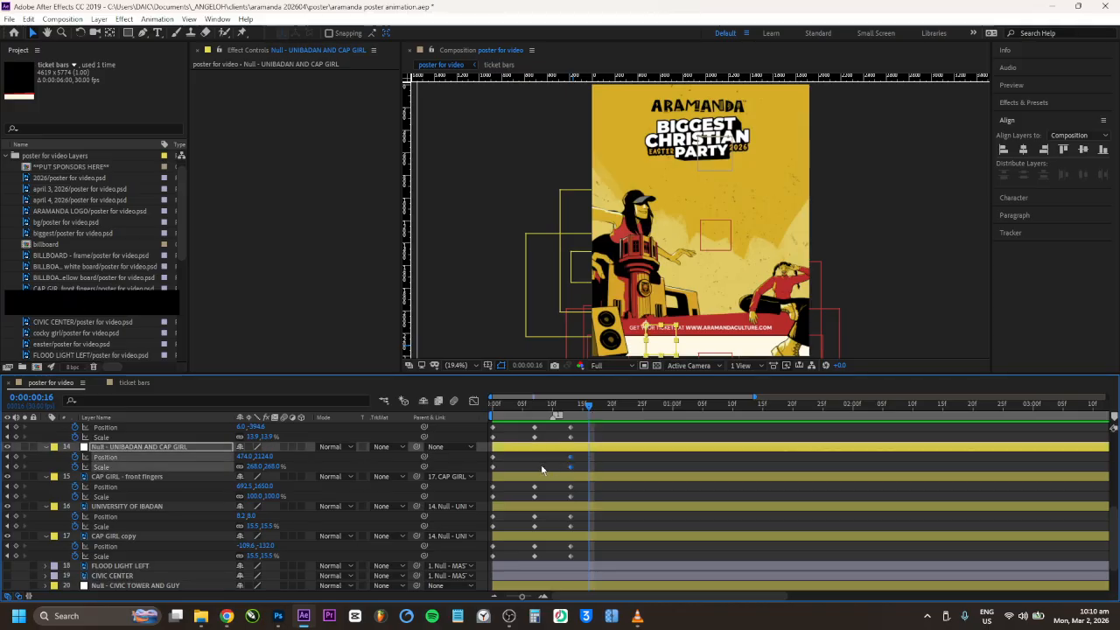
{"action": "left_click", "coordinate": [74, 456]}
{"action": "left_click", "coordinate": [74, 466]}
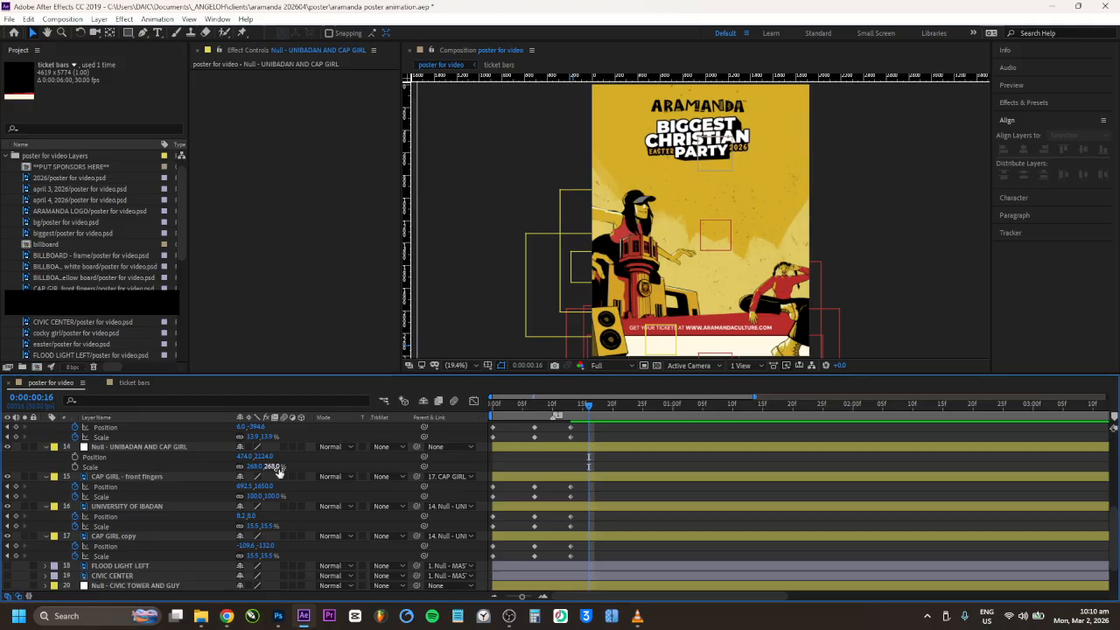
{"action": "key", "text": "ctrl+z"}
{"action": "key", "text": "ctrl+z"}
{"action": "key", "text": "ctrl+z"}
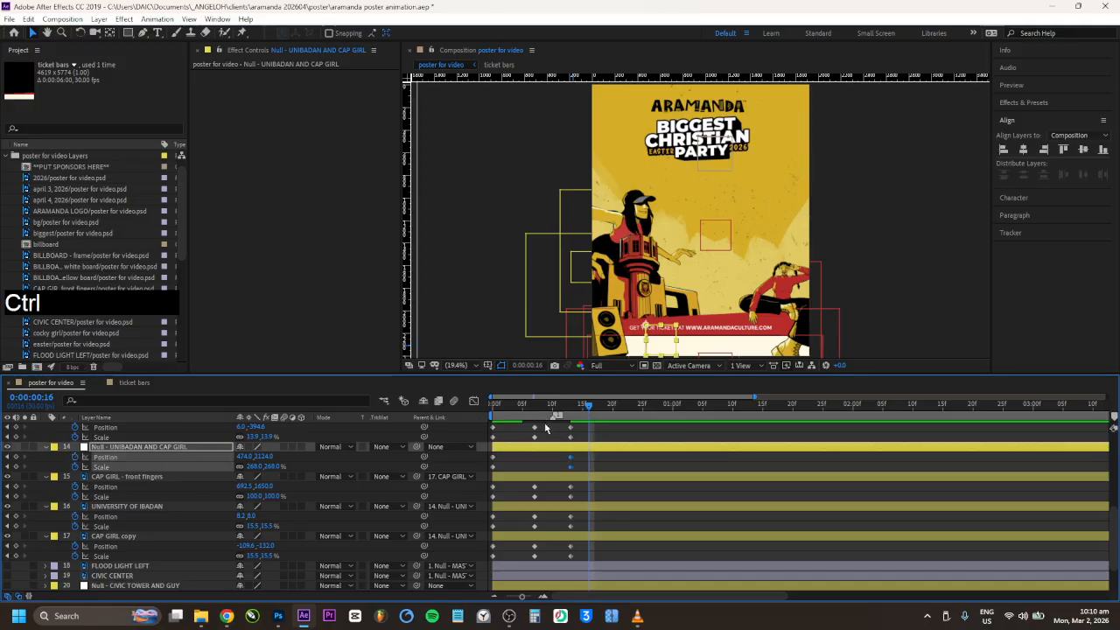
Step: Remove the Position and Scale animation from the UNIBADAN and CAP GIRL null at frame 16, and preview the entrance
{"action": "left_click", "coordinate": [524, 405]}
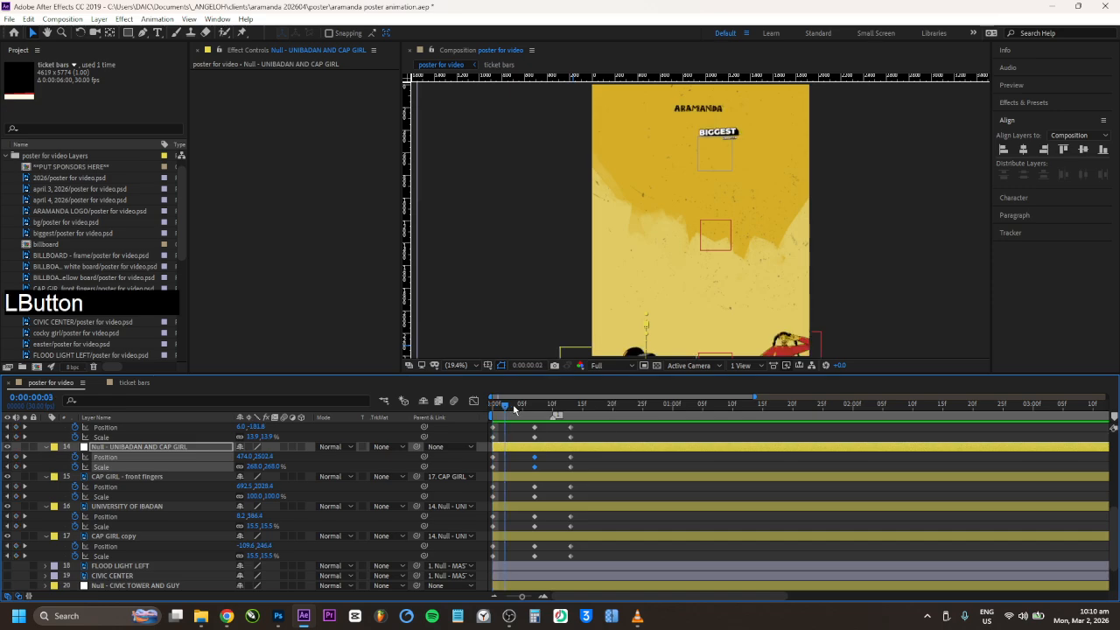
{"action": "left_click_drag", "start_coordinate": [525, 405], "coordinate": [534, 405]}
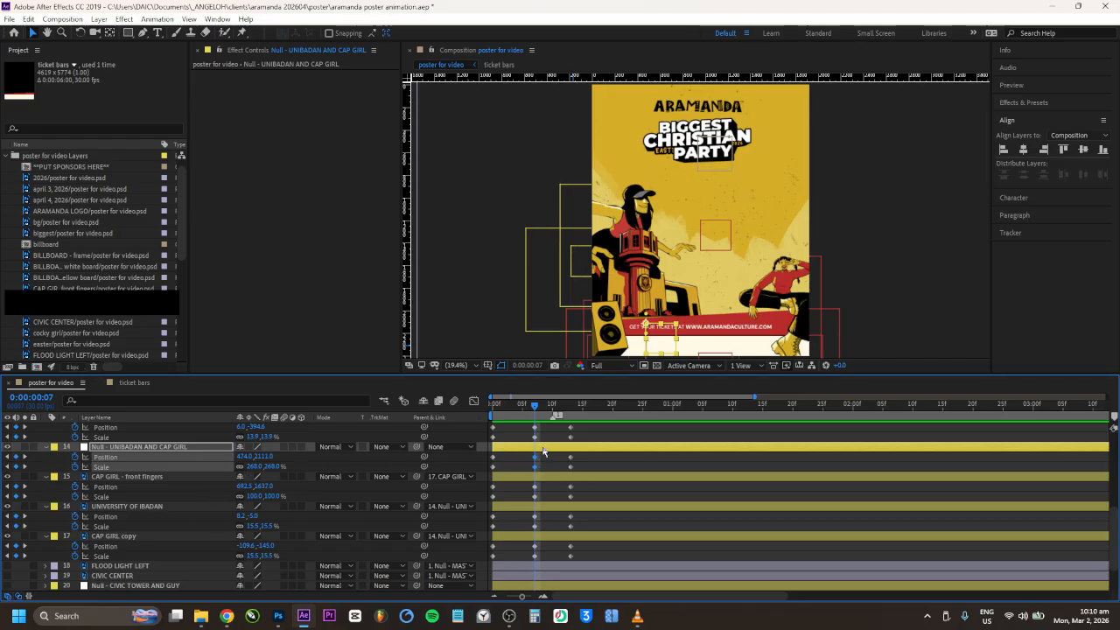
{"action": "left_click_drag", "start_coordinate": [536, 414], "coordinate": [572, 412]}
{"action": "left_click", "coordinate": [535, 413]}
{"action": "left_click", "coordinate": [588, 404]}
{"action": "left_click", "coordinate": [76, 467]}
{"action": "left_click", "coordinate": [75, 466]}
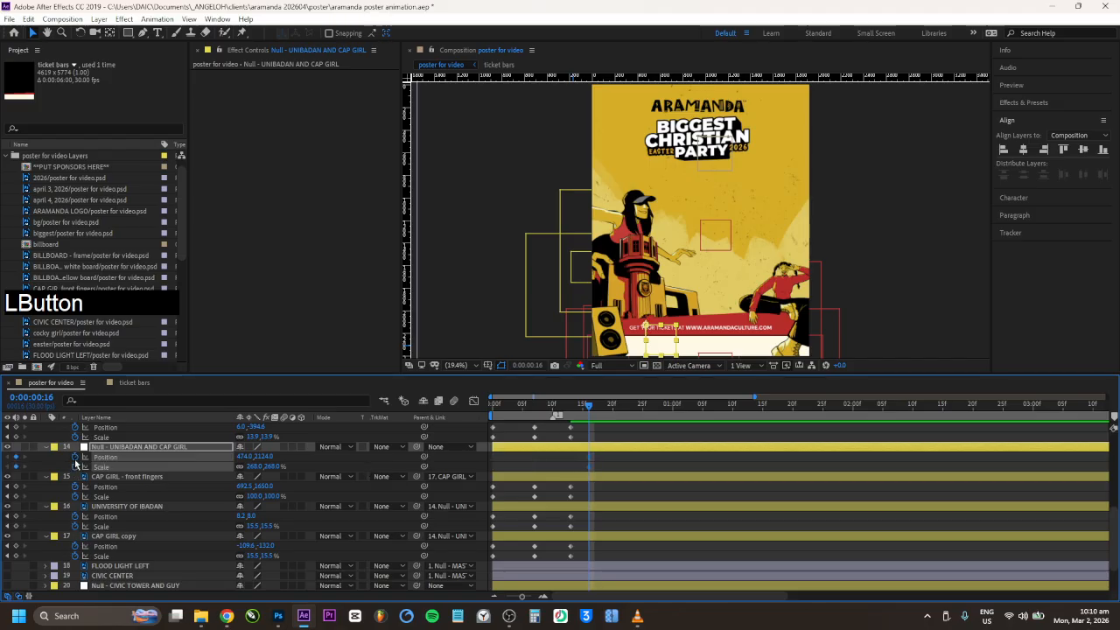
{"action": "left_click", "coordinate": [76, 468]}
{"action": "left_click_drag", "start_coordinate": [528, 404], "coordinate": [461, 405]}
{"action": "key", "text": "space"}
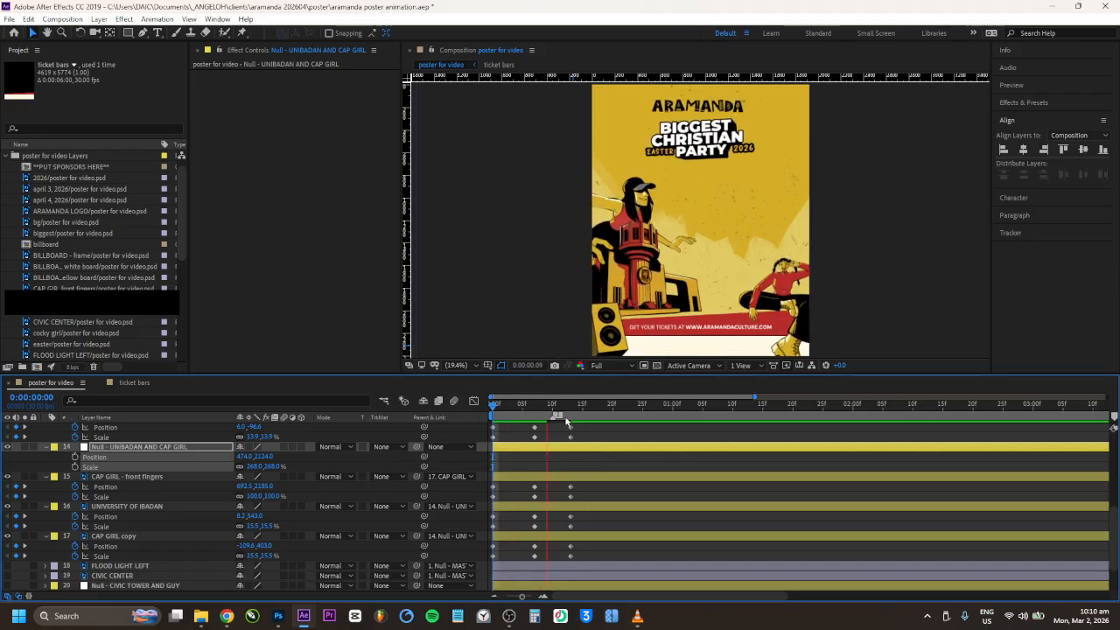
{"action": "key", "text": "space"}
Step: Delete the frame 7 keyframes of the CAP GIRL front fingers, UNIVERSITY OF IBADAN and CAP GIRL copy layers
{"action": "left_click", "coordinate": [534, 416]}
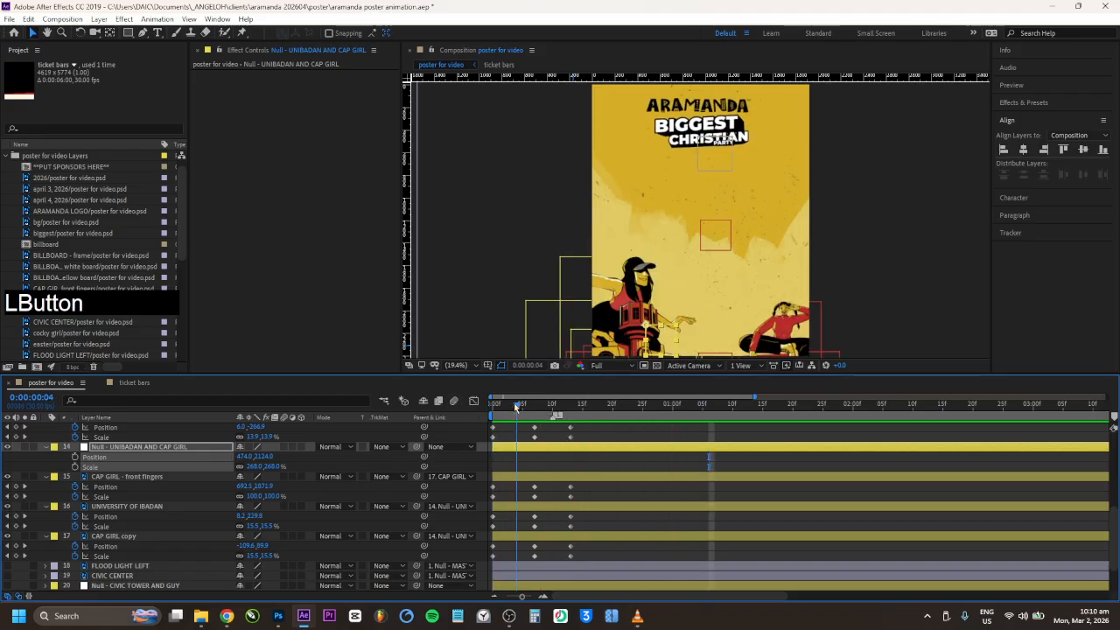
{"action": "left_click", "coordinate": [563, 417]}
{"action": "left_click_drag", "start_coordinate": [525, 488], "coordinate": [548, 555]}
{"action": "key", "text": "Delete"}
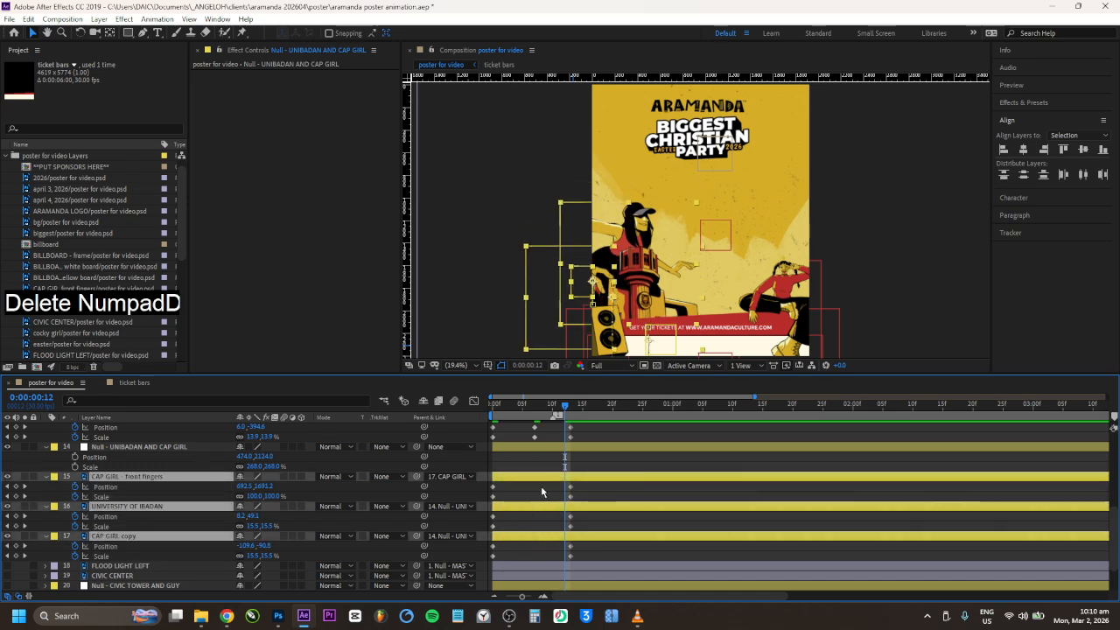
Step: Duplicate the last Position and Scale keyframes of the CAP GIRL front fingers, UNIVERSITY OF IBADAN and CAP GIRL copy layers at frame 7
{"action": "left_click_drag", "start_coordinate": [544, 484], "coordinate": [576, 556]}
{"action": "key", "text": "ctrl+c"}
{"action": "left_click", "coordinate": [535, 404]}
{"action": "key", "text": "ctrl+v"}
{"action": "key", "text": "ctrl+c"}
{"action": "key", "text": "ctrl+v"}
{"action": "key", "text": "ctrl+c"}
{"action": "key", "text": "ctrl+v"}
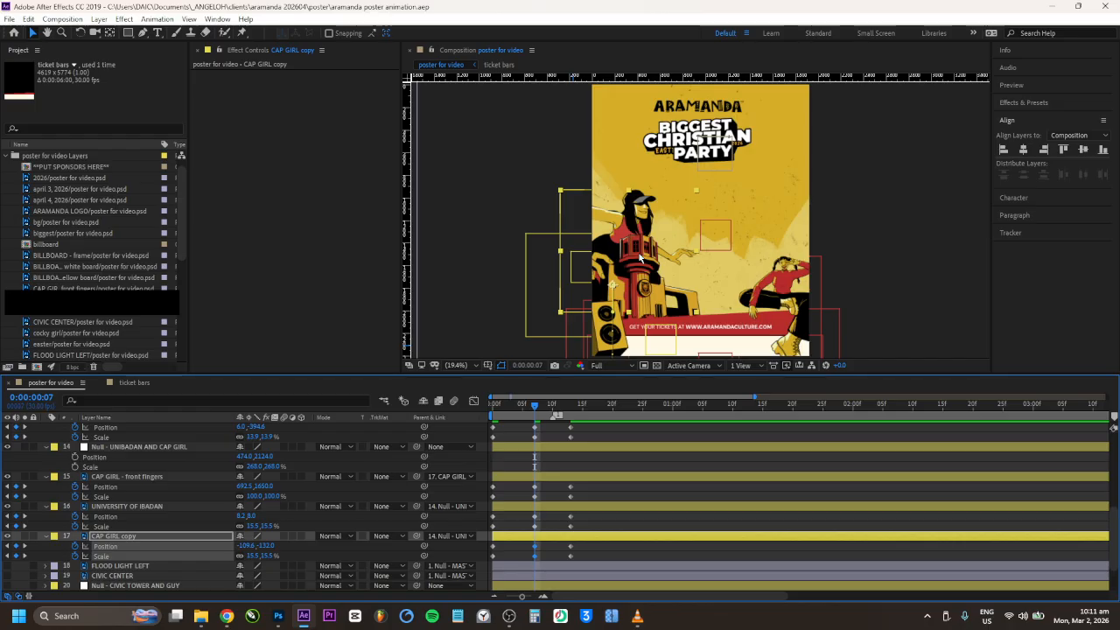
{"action": "mouse_move", "coordinate": [535, 417]}
{"action": "left_mouse_down"}
{"action": "mouse_move", "coordinate": [557, 413]}
{"action": "mouse_move", "coordinate": [496, 413]}
{"action": "mouse_move", "coordinate": [534, 413]}
{"action": "left_mouse_up"}
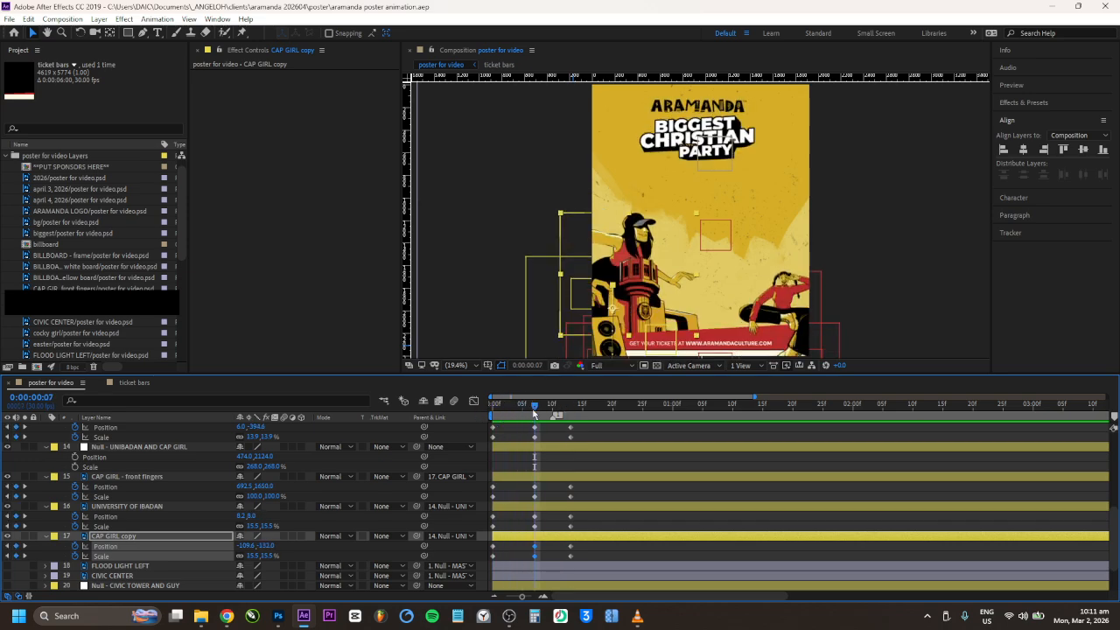
Step: At frame 7, lower the cocky girl layer's Position slightly and raise the ticket bars' Position to Y -402.6
{"action": "scroll", "coordinate": [590, 479], "scroll_direction": "up", "scroll_amount": 4}
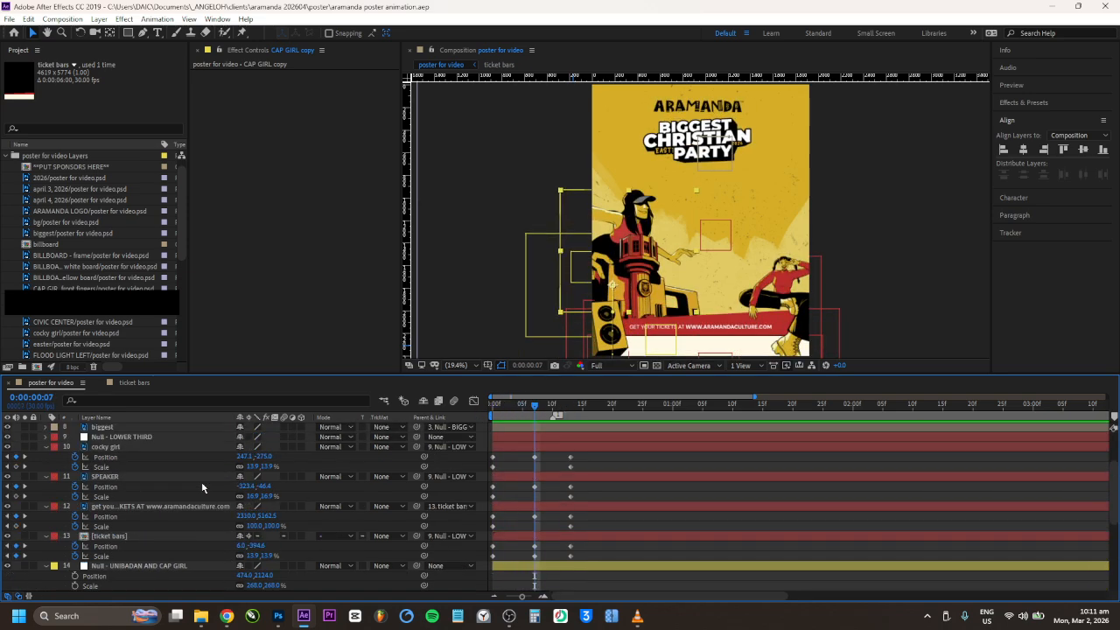
{"action": "left_click", "coordinate": [122, 446]}
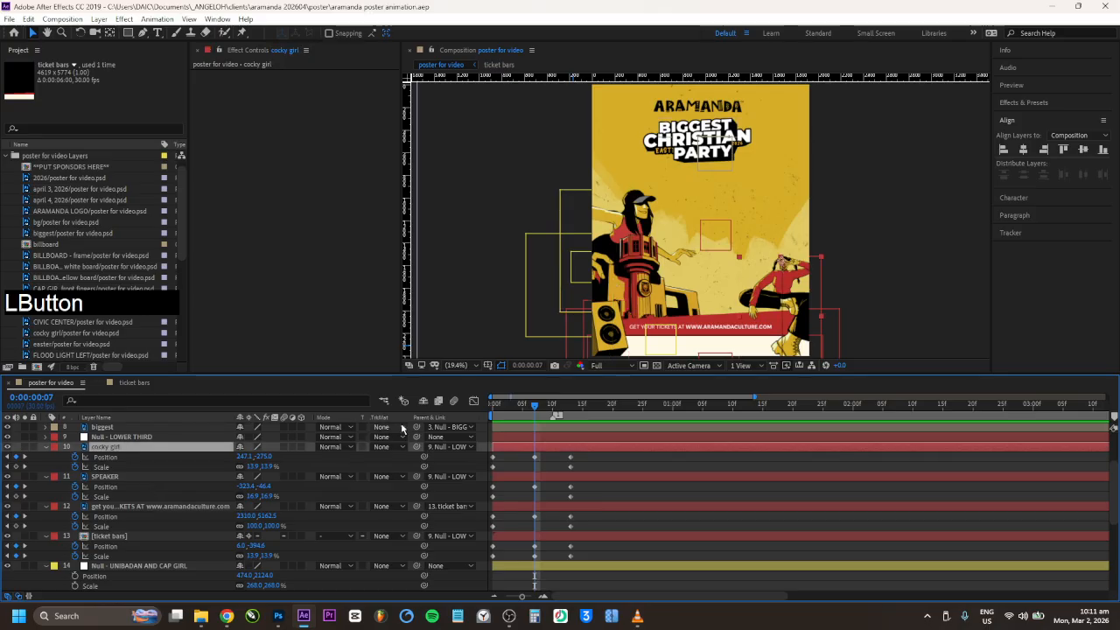
{"action": "left_click_drag", "start_coordinate": [265, 461], "coordinate": [272, 459]}
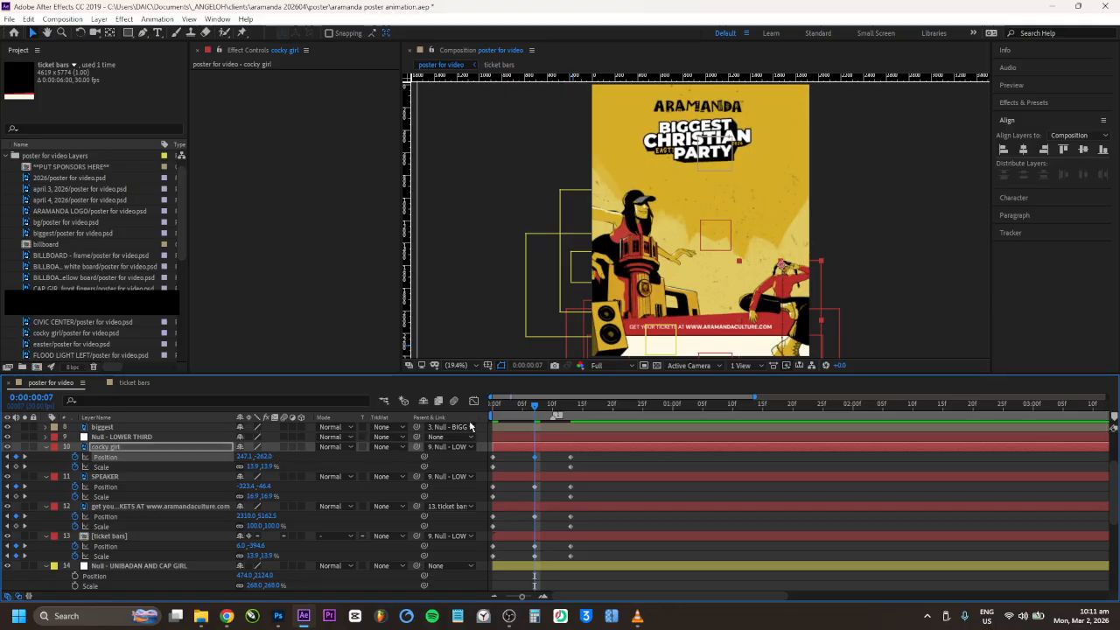
{"action": "left_click_drag", "start_coordinate": [505, 415], "coordinate": [537, 418]}
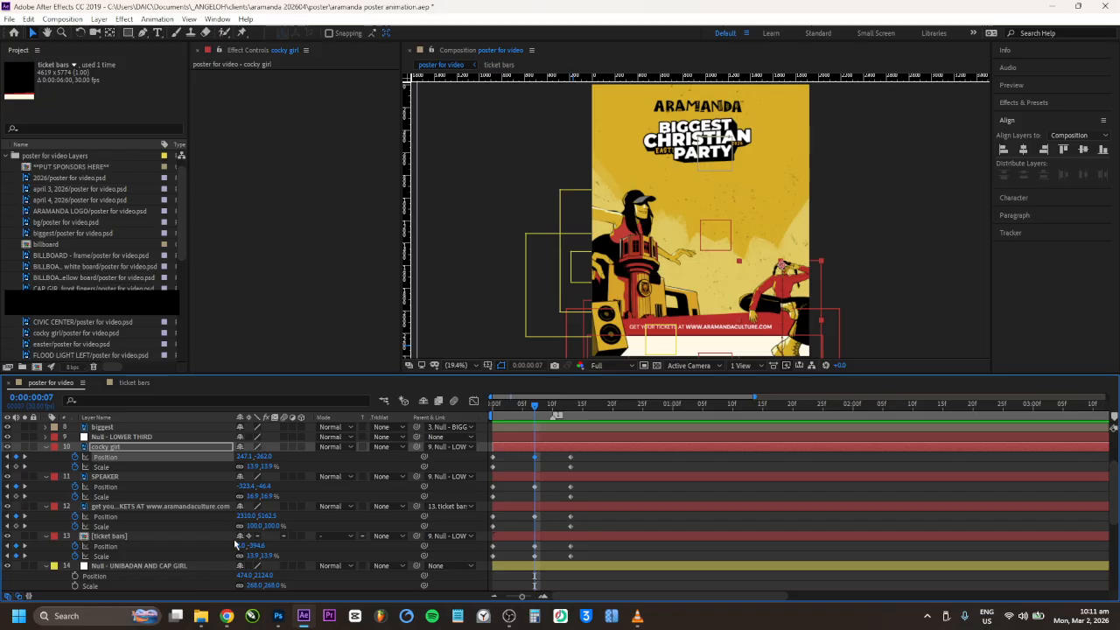
{"action": "left_click_drag", "start_coordinate": [255, 546], "coordinate": [252, 546]}
{"action": "left_click_drag", "start_coordinate": [264, 460], "coordinate": [269, 457]}
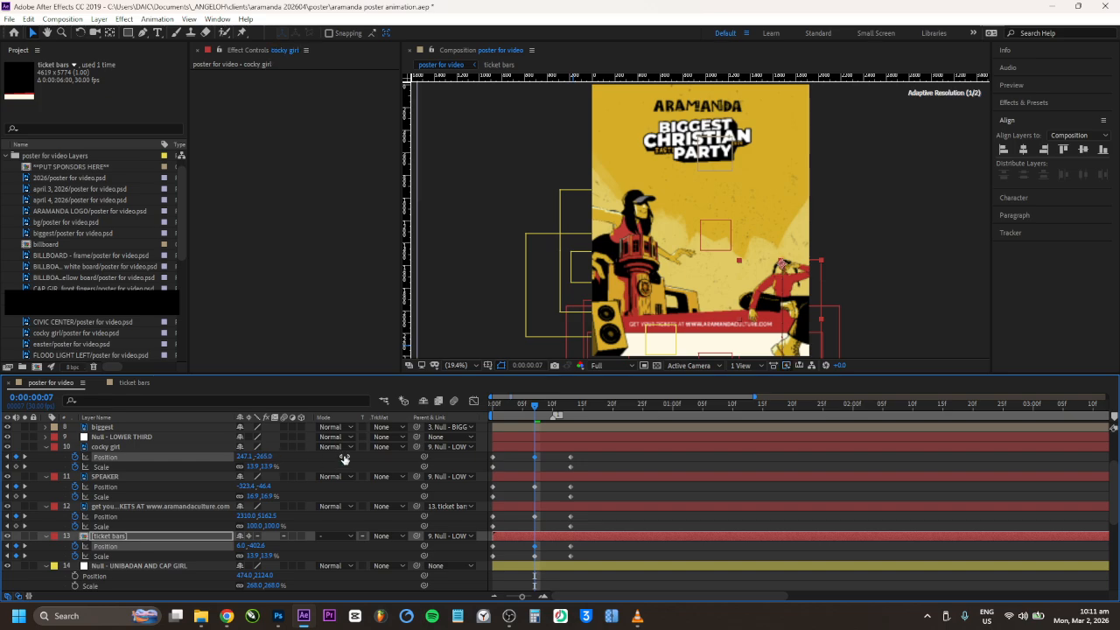
{"action": "left_click_drag", "start_coordinate": [578, 415], "coordinate": [574, 413]}
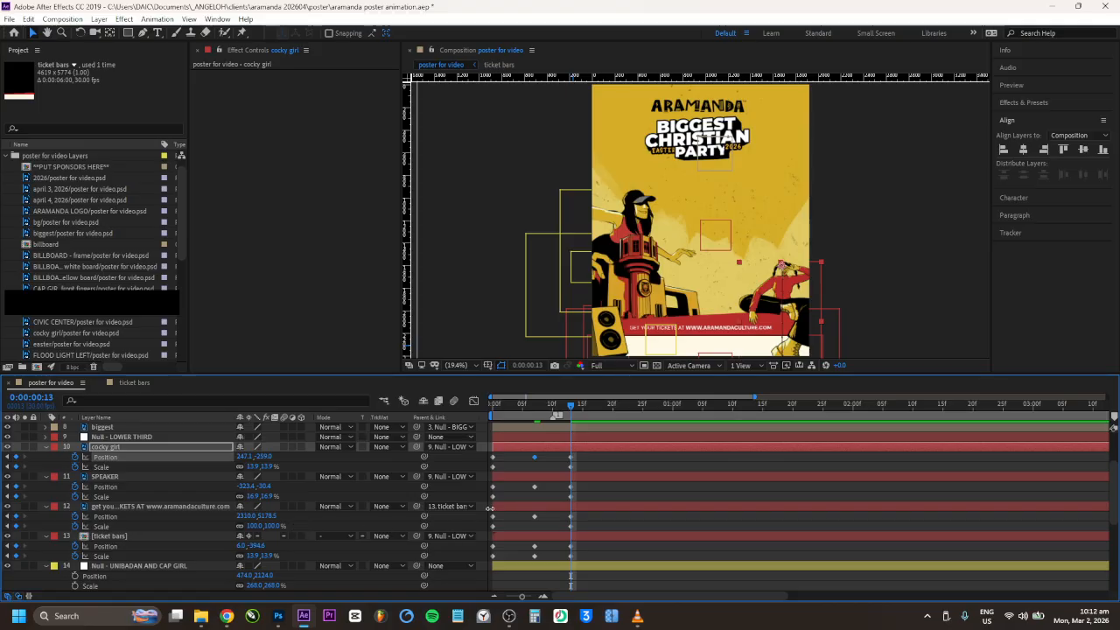
{"action": "left_click_drag", "start_coordinate": [551, 405], "coordinate": [637, 416]}
Step: Raise the Position of the two CAP GIRL layers and UNIVERSITY OF IBADAN together at frame 7 until the latter's Y is -13, and preview
{"action": "scroll", "coordinate": [597, 450], "scroll_direction": "down", "scroll_amount": 5}
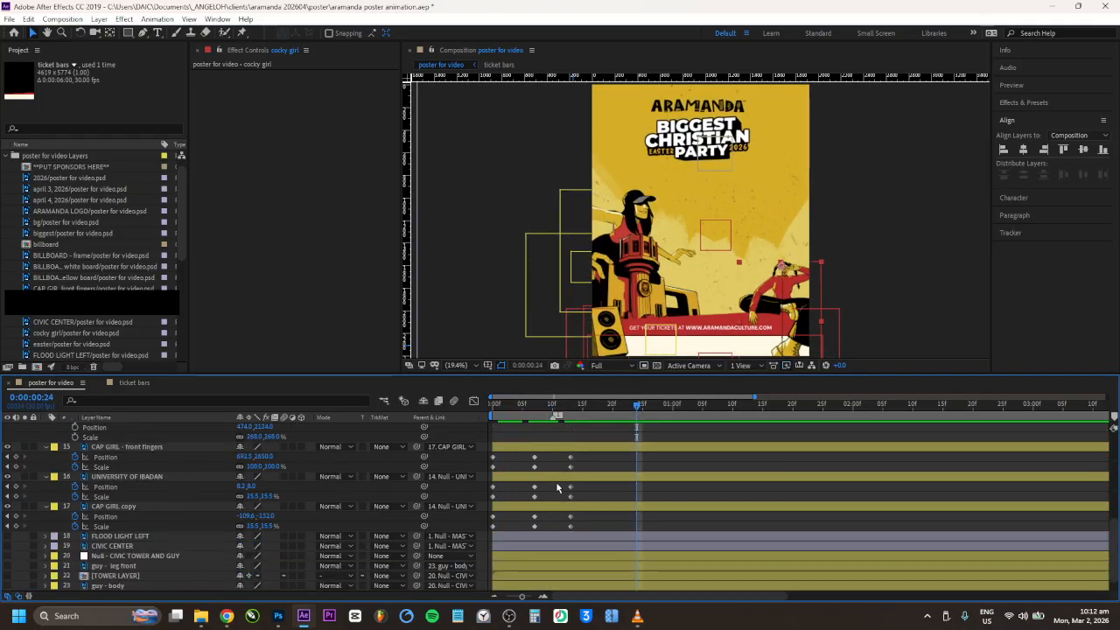
{"action": "mouse_move", "coordinate": [544, 407]}
{"action": "left_mouse_down"}
{"action": "mouse_move", "coordinate": [500, 405]}
{"action": "mouse_move", "coordinate": [595, 407]}
{"action": "mouse_move", "coordinate": [534, 407]}
{"action": "left_mouse_up"}
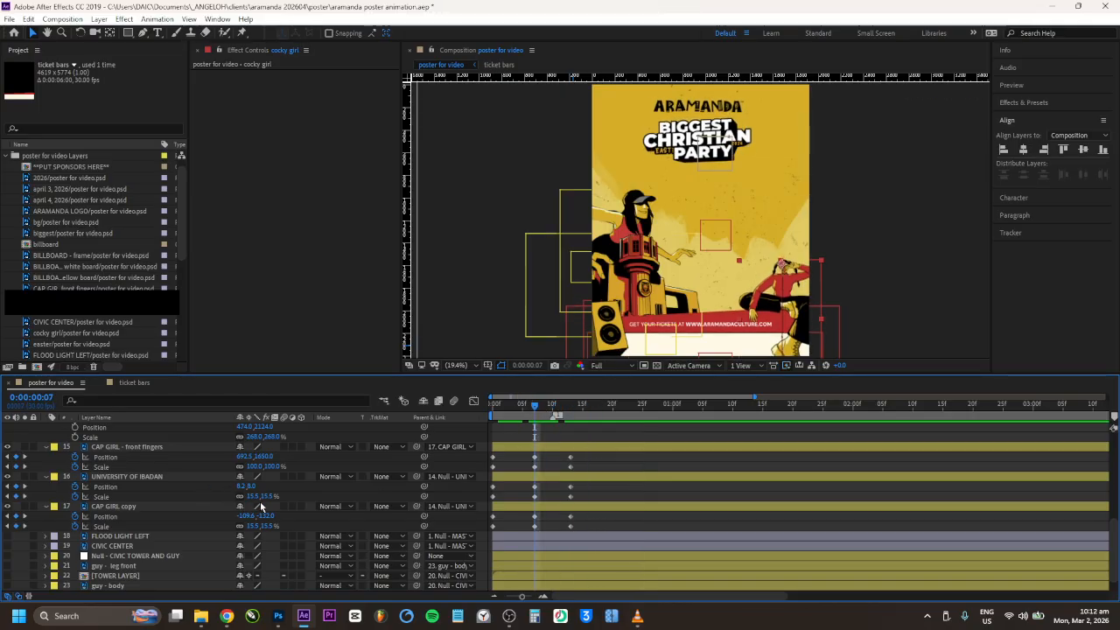
{"action": "left_click", "coordinate": [176, 508]}
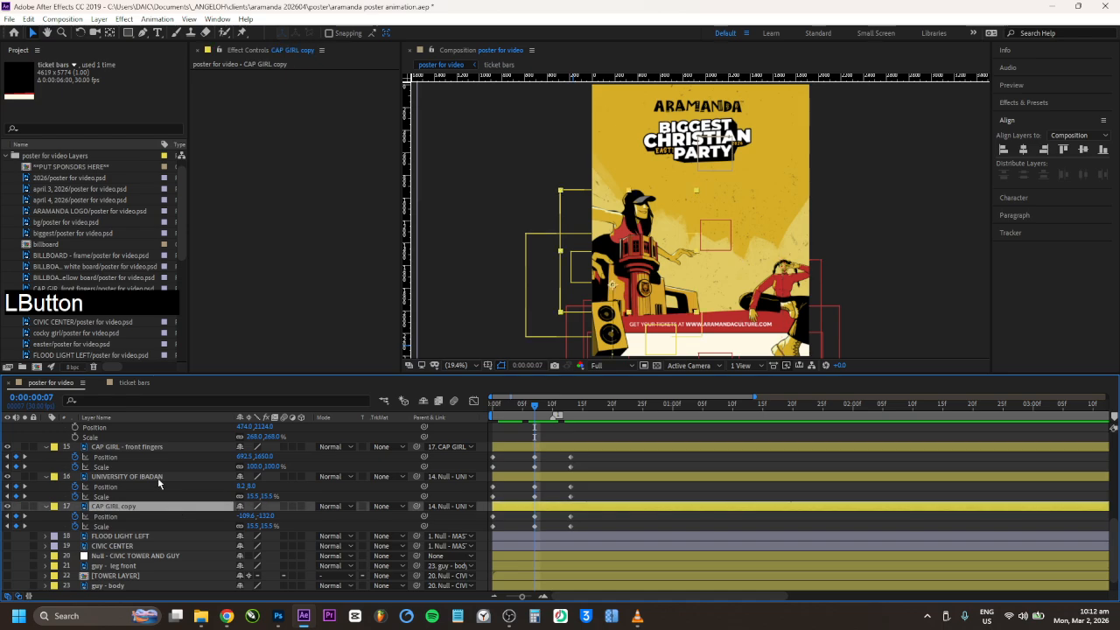
{"action": "left_click", "coordinate": [159, 479]}
{"action": "left_click", "coordinate": [176, 447]}
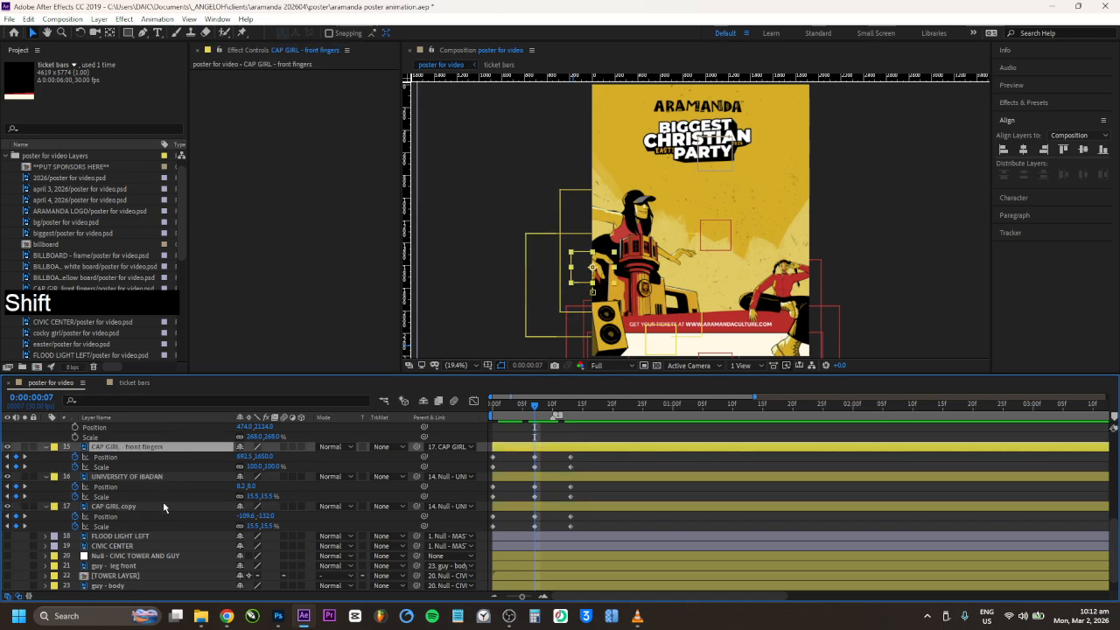
{"action": "left_click", "coordinate": [163, 503], "text": "shift"}
{"action": "left_click", "coordinate": [251, 486]}
{"action": "left_click_drag", "start_coordinate": [252, 485], "coordinate": [235, 485]}
{"action": "left_click_drag", "start_coordinate": [535, 406], "coordinate": [459, 405]}
{"action": "key", "text": "space"}
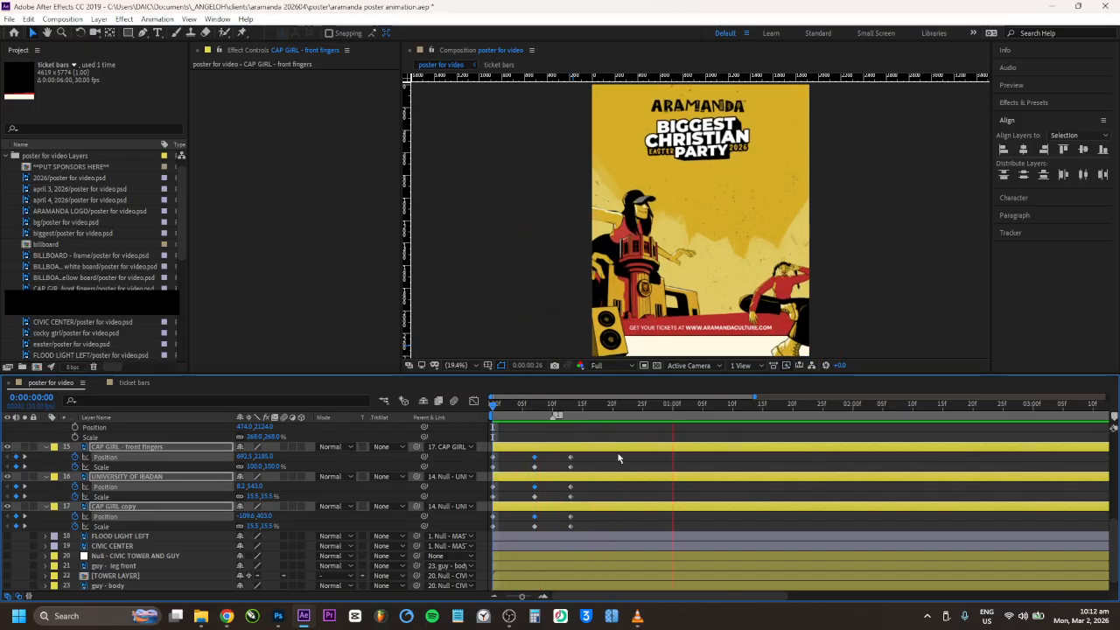
{"action": "key", "text": "space"}
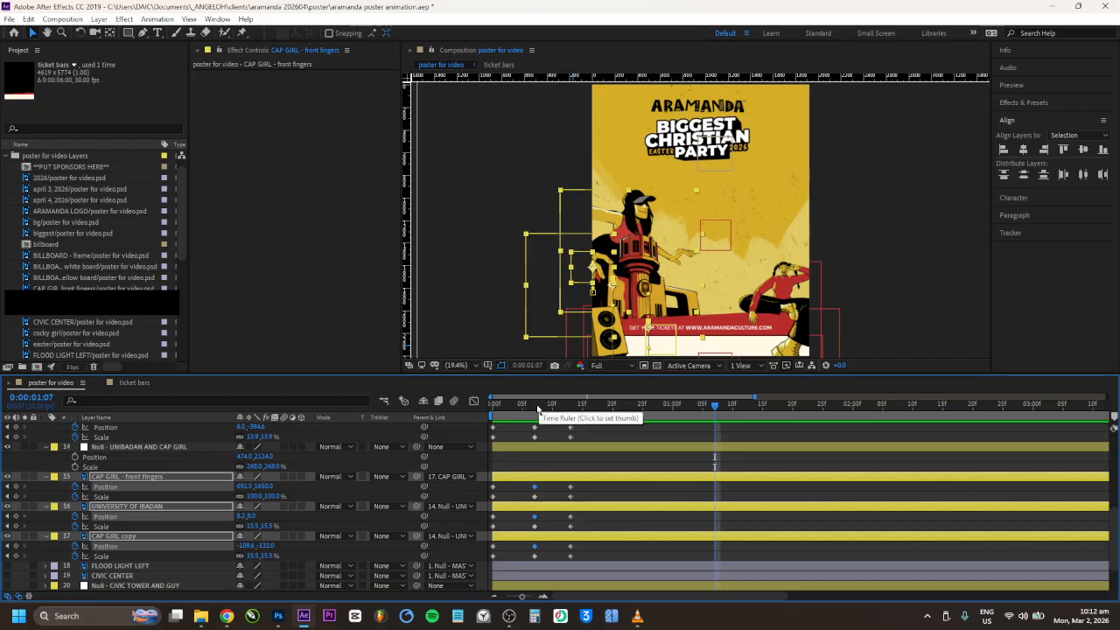
Step: Replay the entrance, inspect the overshoot between frames 7 and 10, and save the project
{"action": "left_click", "coordinate": [495, 405]}
{"action": "key", "text": "space"}
{"action": "key", "text": "space"}
{"action": "left_click", "coordinate": [535, 407]}
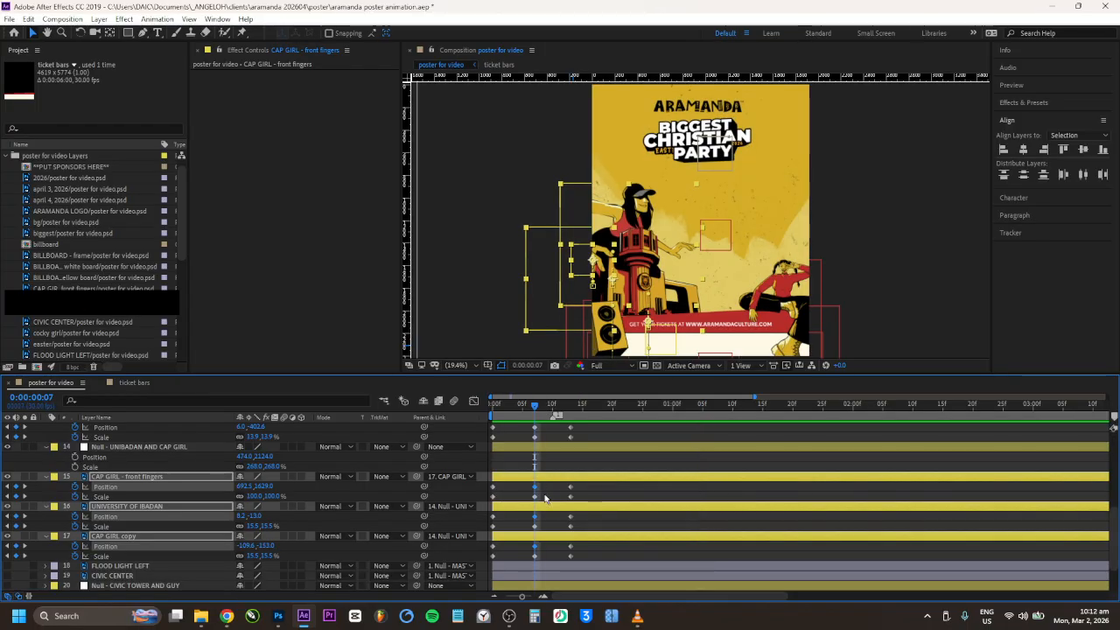
{"action": "left_click_drag", "start_coordinate": [535, 406], "coordinate": [550, 411]}
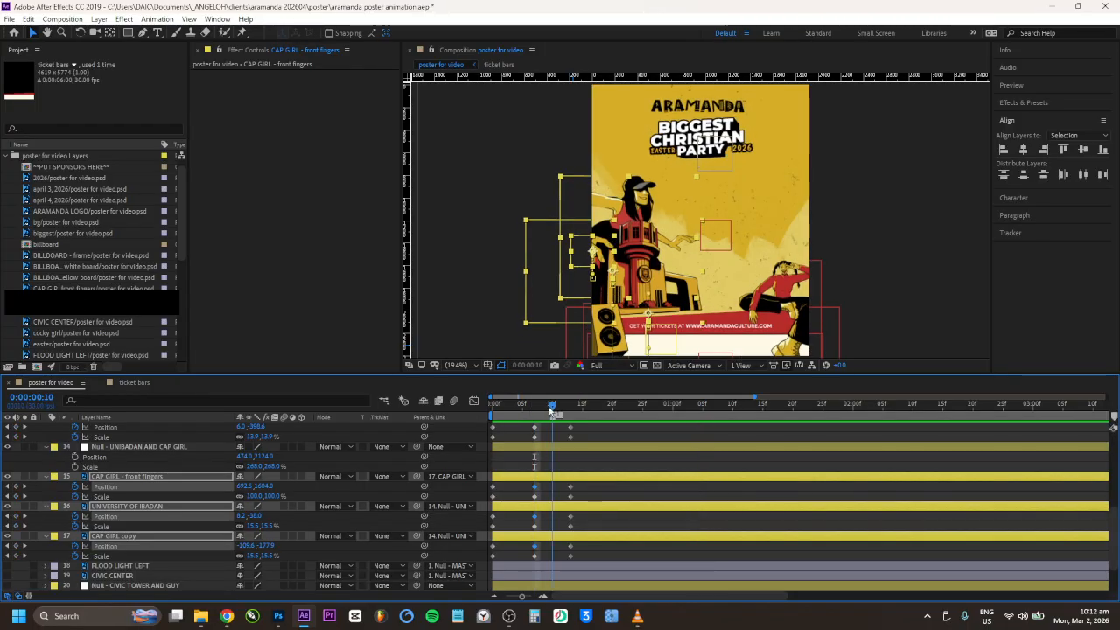
{"action": "left_click", "coordinate": [550, 519]}
{"action": "left_click", "coordinate": [550, 508]}
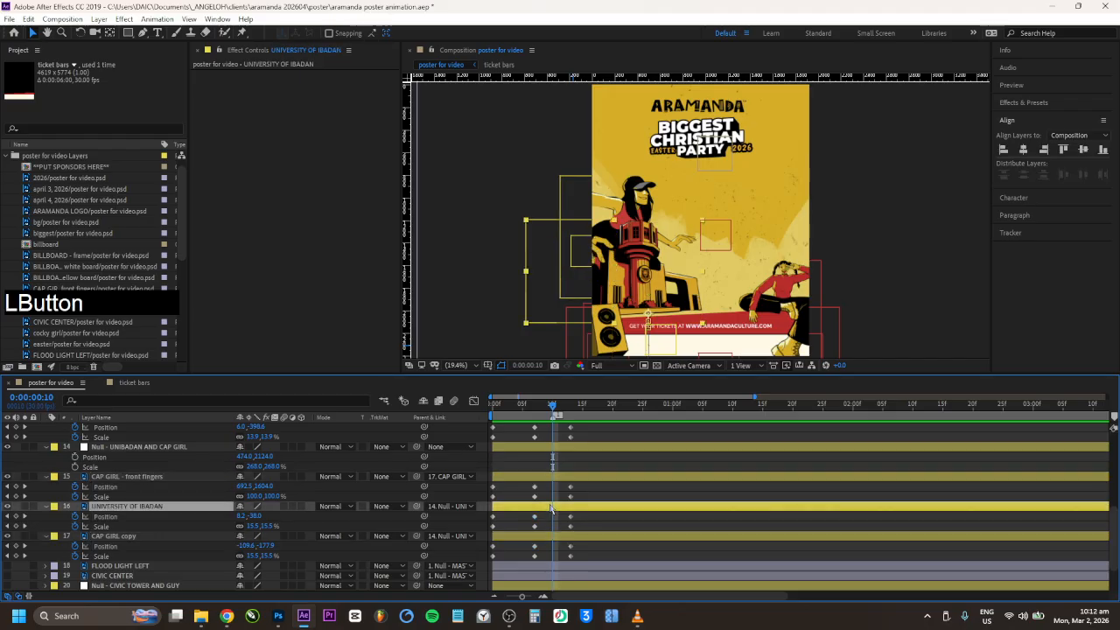
{"action": "key", "text": "ctrl+s"}
Step: Check the graph editor and its graph type options for the UNIVERSITY OF IBADAN layer, and return to the keyframe view
{"action": "left_click", "coordinate": [473, 400]}
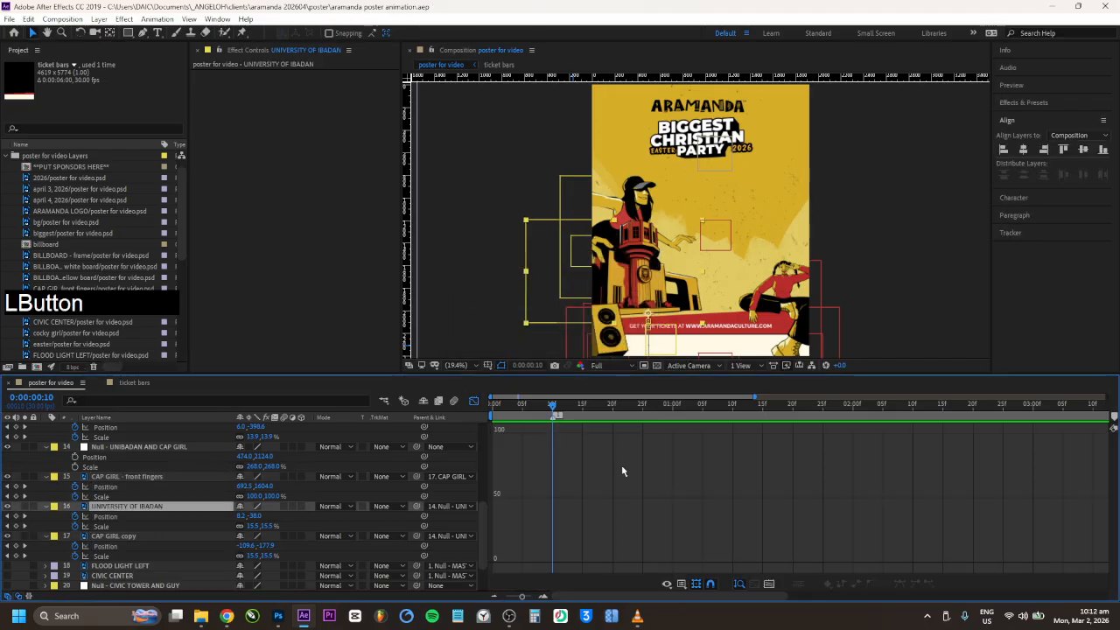
{"action": "right_click", "coordinate": [698, 585]}
{"action": "left_click", "coordinate": [698, 585]}
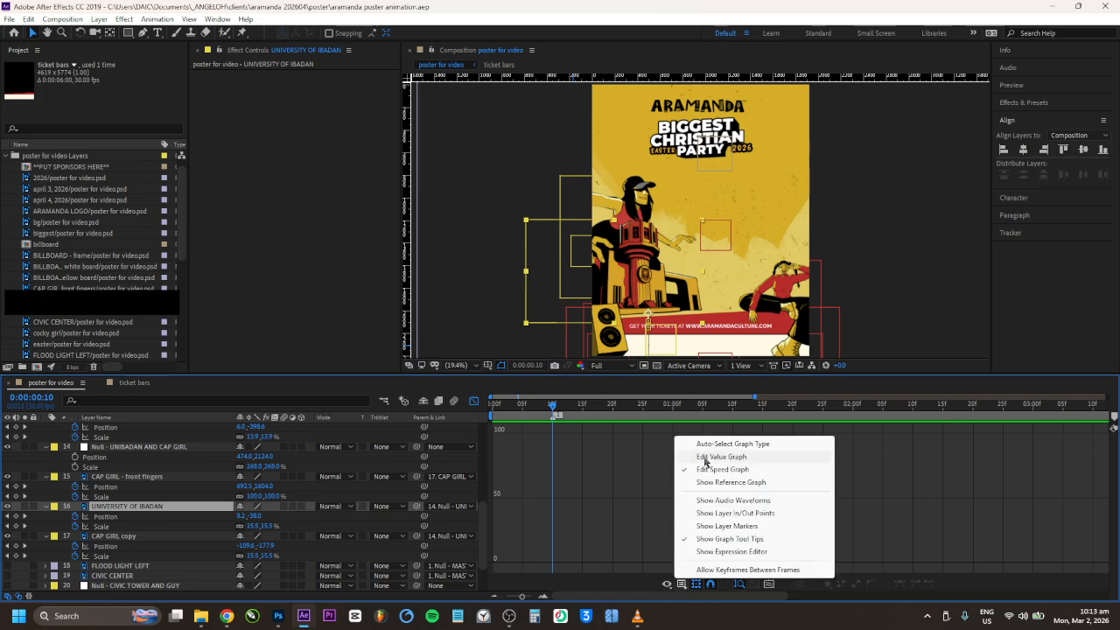
{"action": "left_click", "coordinate": [677, 591]}
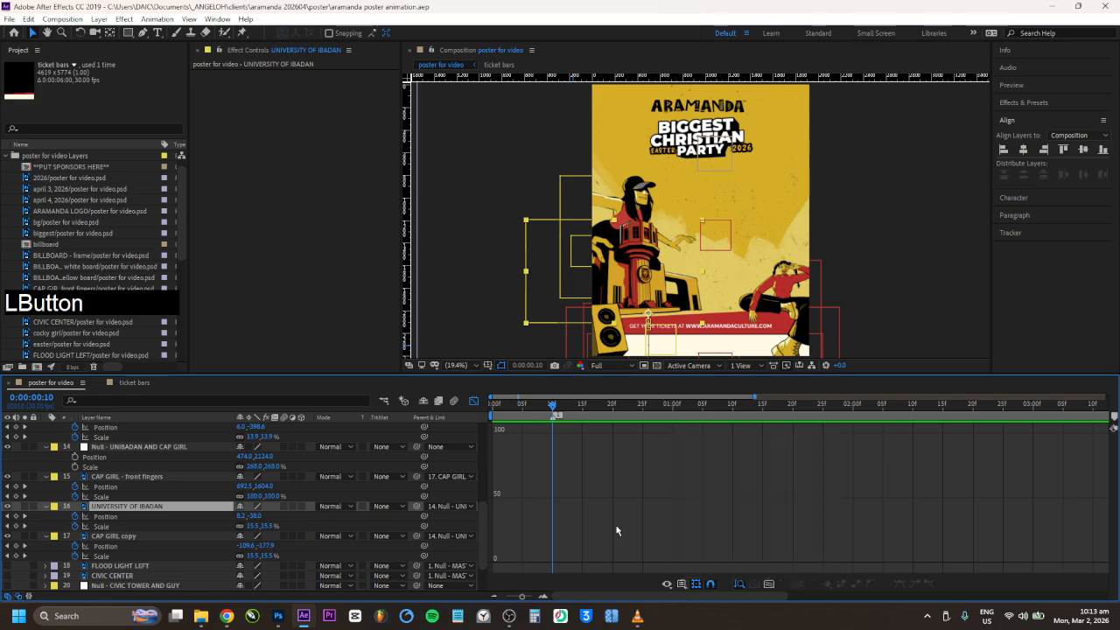
{"action": "left_click", "coordinate": [473, 400]}
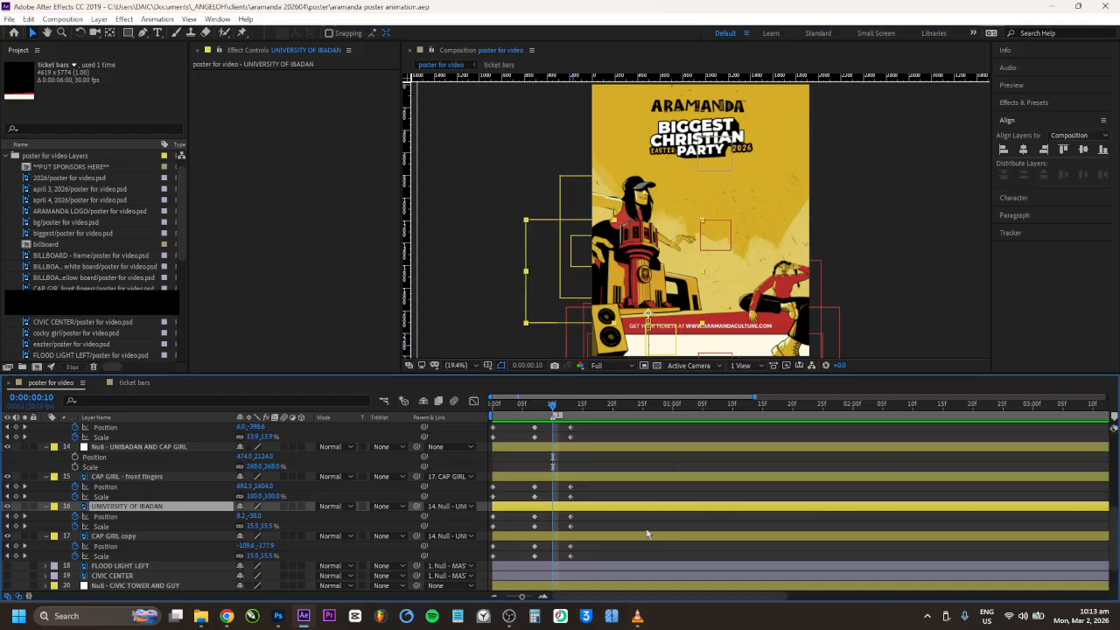
Step: Try lowering the UNIVERSITY OF IBADAN layer's Position to Y 27 at frame 13, and undo the change
{"action": "mouse_move", "coordinate": [552, 412]}
{"action": "left_mouse_down"}
{"action": "mouse_move", "coordinate": [497, 411]}
{"action": "mouse_move", "coordinate": [578, 411]}
{"action": "mouse_move", "coordinate": [493, 417]}
{"action": "mouse_move", "coordinate": [592, 417]}
{"action": "mouse_move", "coordinate": [570, 421]}
{"action": "left_mouse_up"}
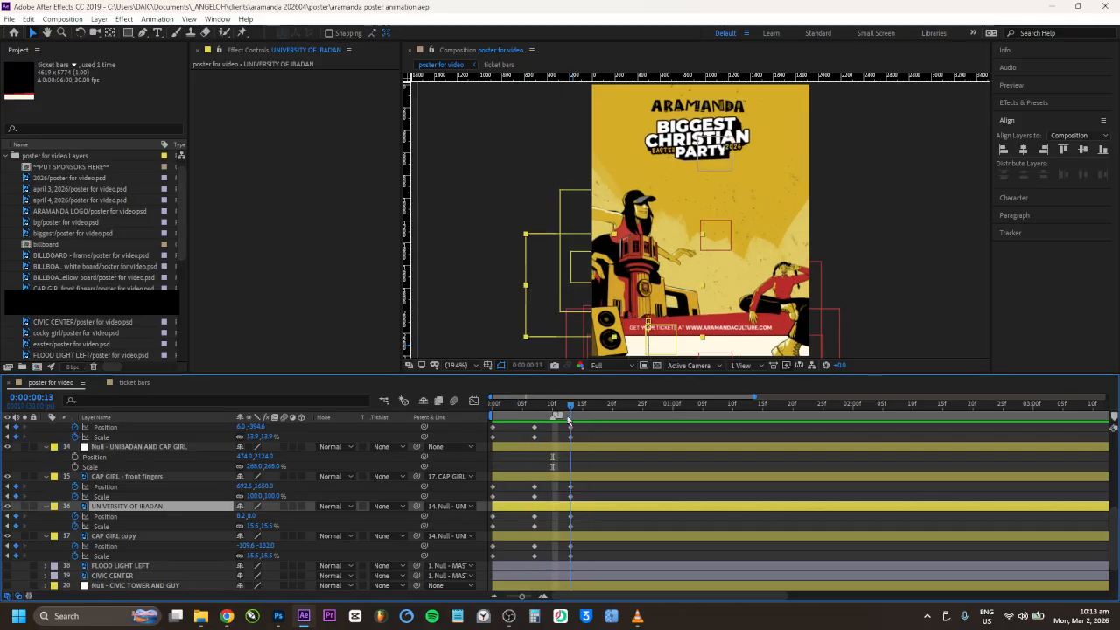
{"action": "left_click_drag", "start_coordinate": [252, 516], "coordinate": [264, 516]}
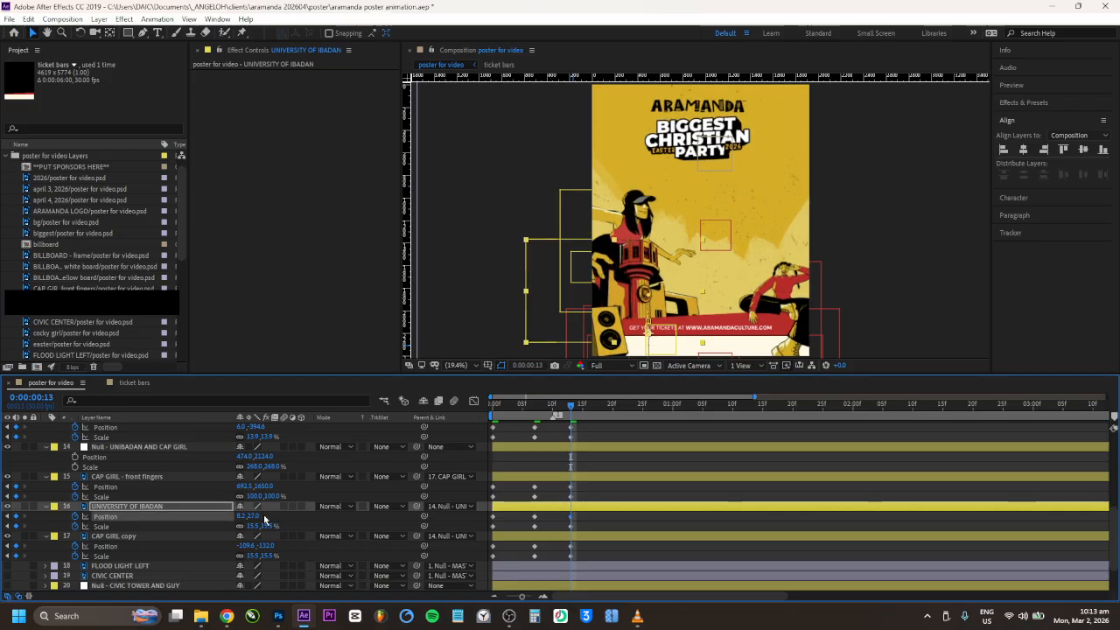
{"action": "key", "text": "ctrl+z"}
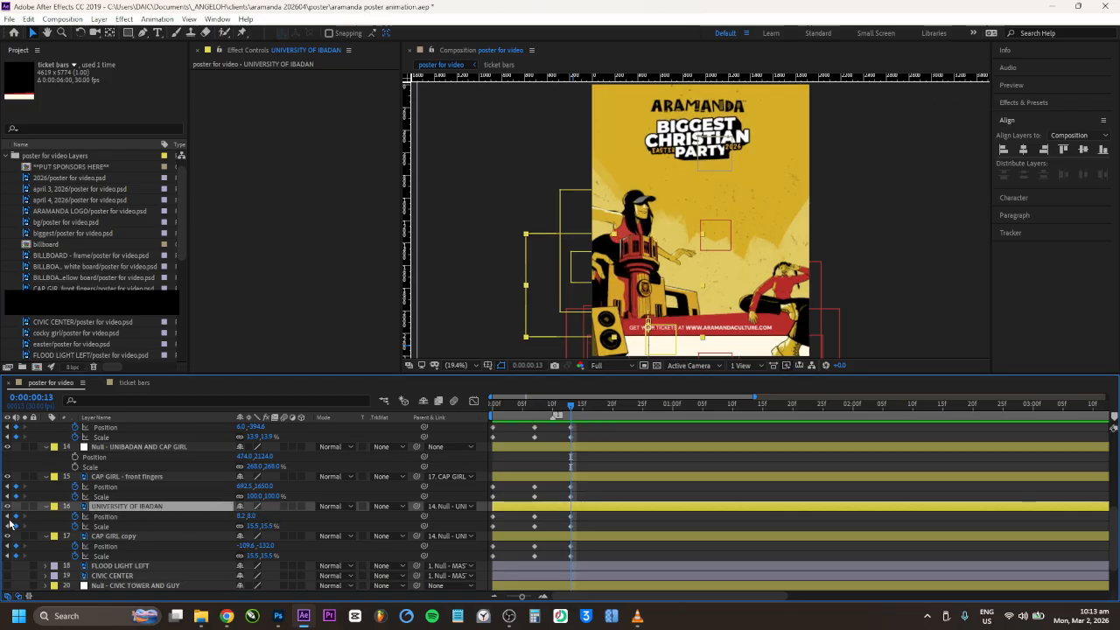
Step: Try raising the UNIVERSITY OF IBADAN layer's Position to Y -36 at frame 7, preview the entrance, and undo the change
{"action": "left_click", "coordinate": [7, 517]}
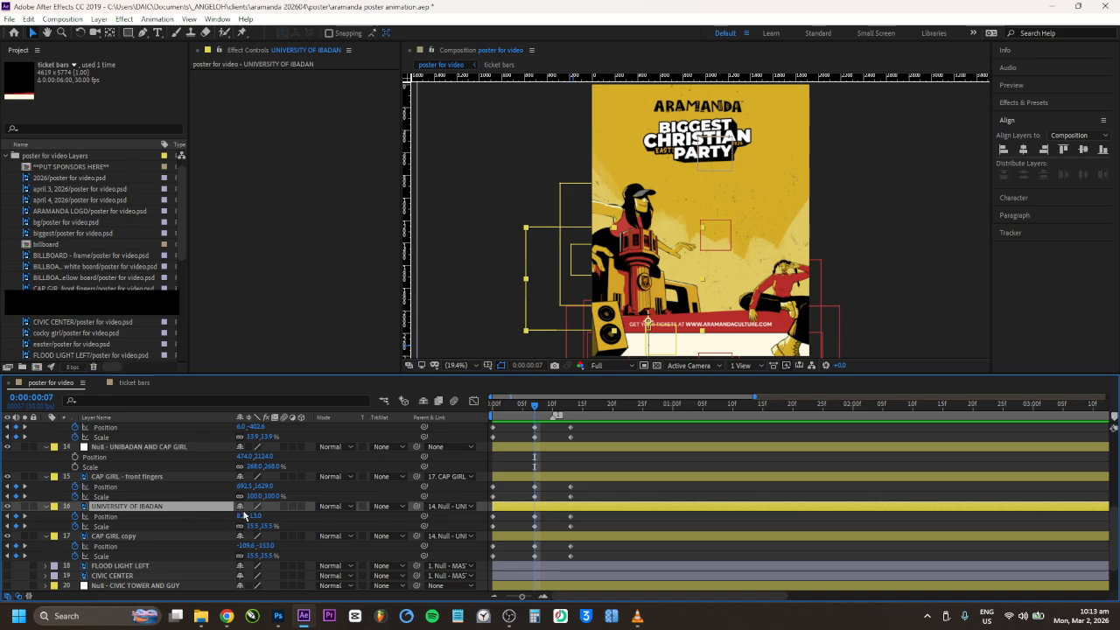
{"action": "left_click_drag", "start_coordinate": [256, 516], "coordinate": [242, 516]}
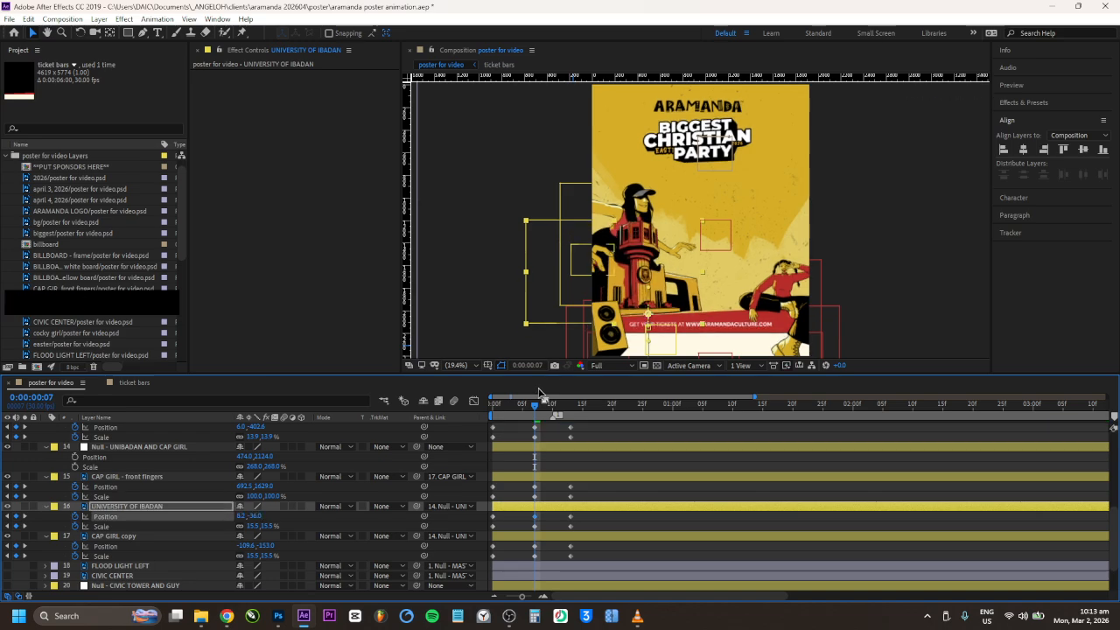
{"action": "left_click", "coordinate": [497, 415]}
{"action": "key", "text": "space"}
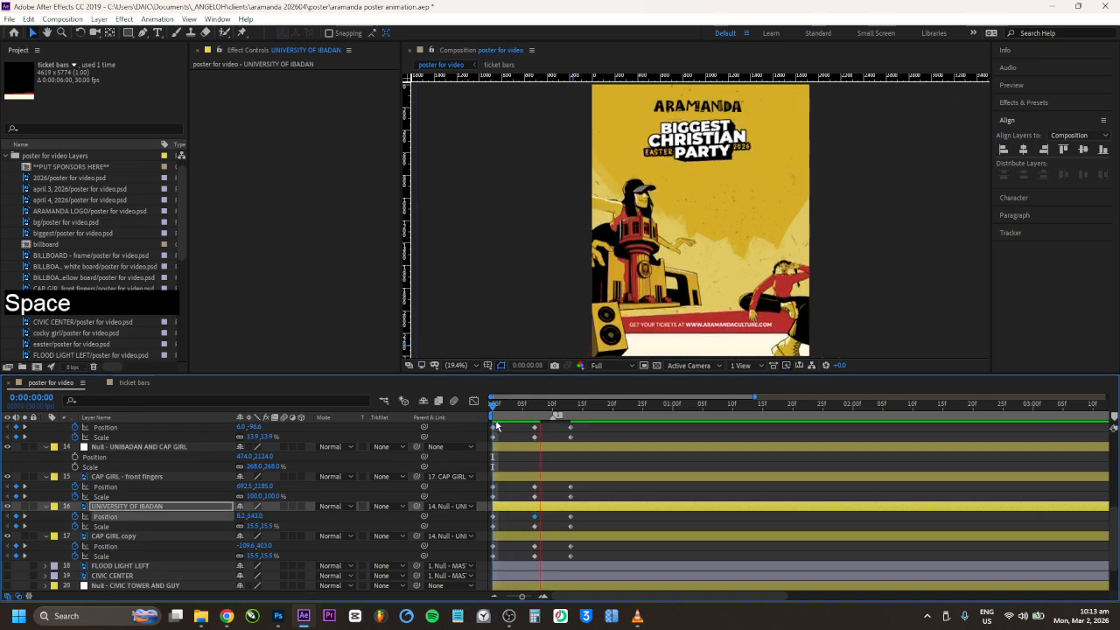
{"action": "key", "text": "ctrl+z"}
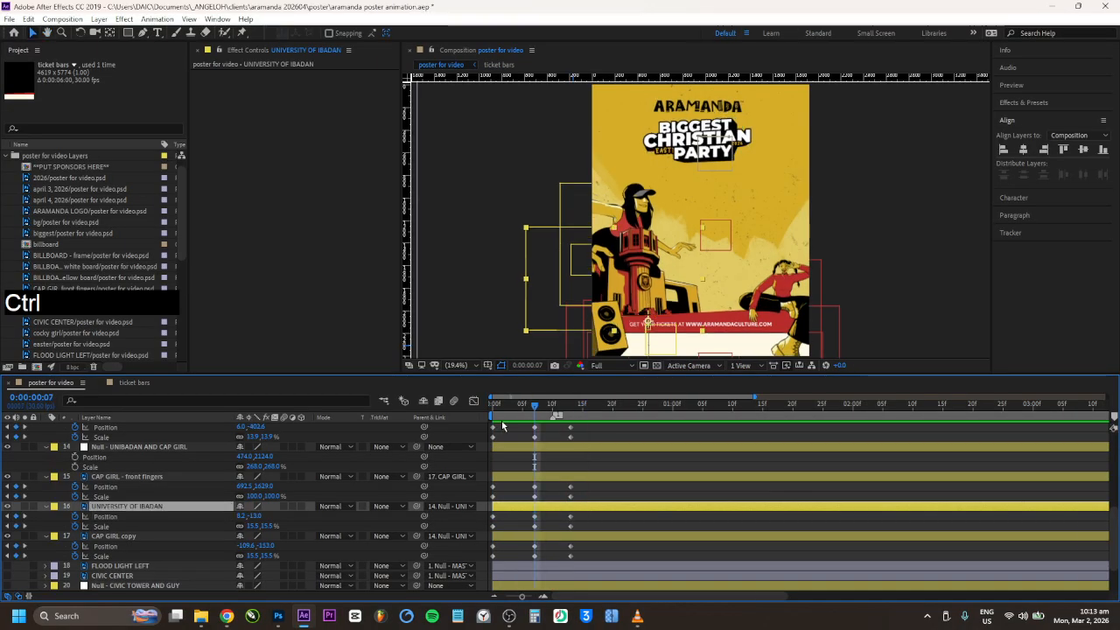
{"action": "right_click", "coordinate": [535, 516]}
{"action": "mouse_move", "coordinate": [597, 510]}
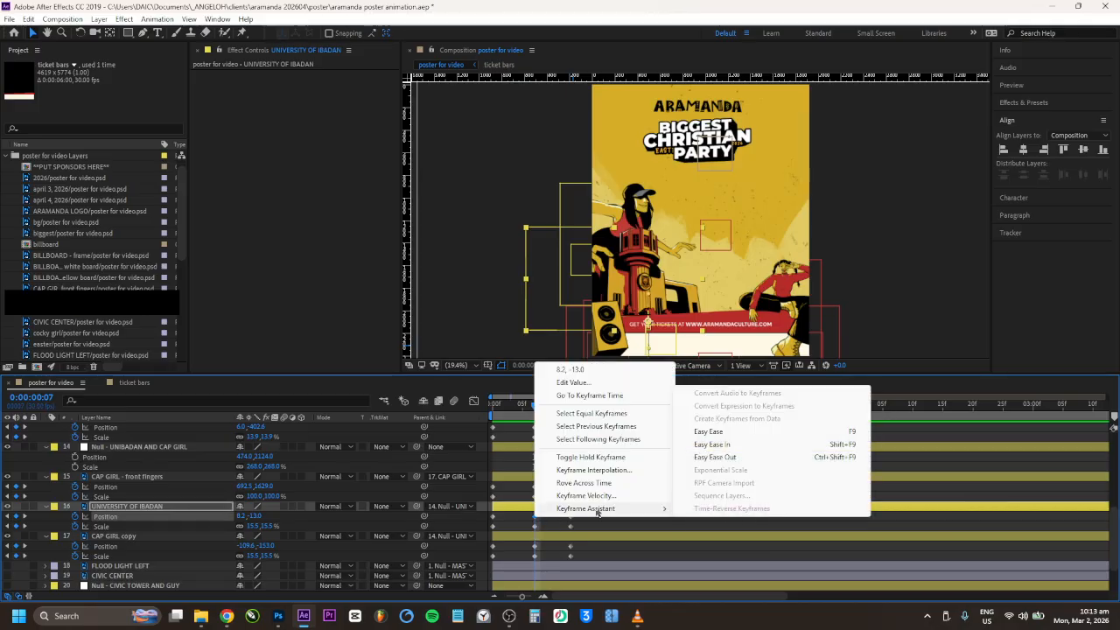
{"action": "left_click", "coordinate": [545, 528]}
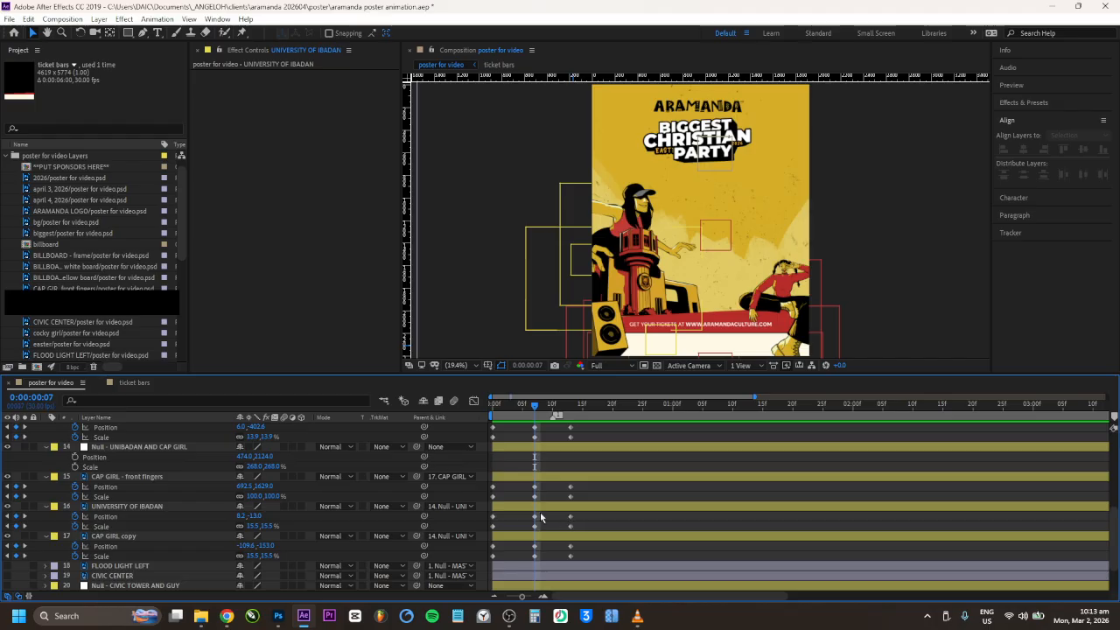
Step: Set the spatial interpolation of UNIVERSITY OF IBADAN's Position keyframe at frame 7 to Linear, and scrub around it to check the motion
{"action": "right_click", "coordinate": [534, 518]}
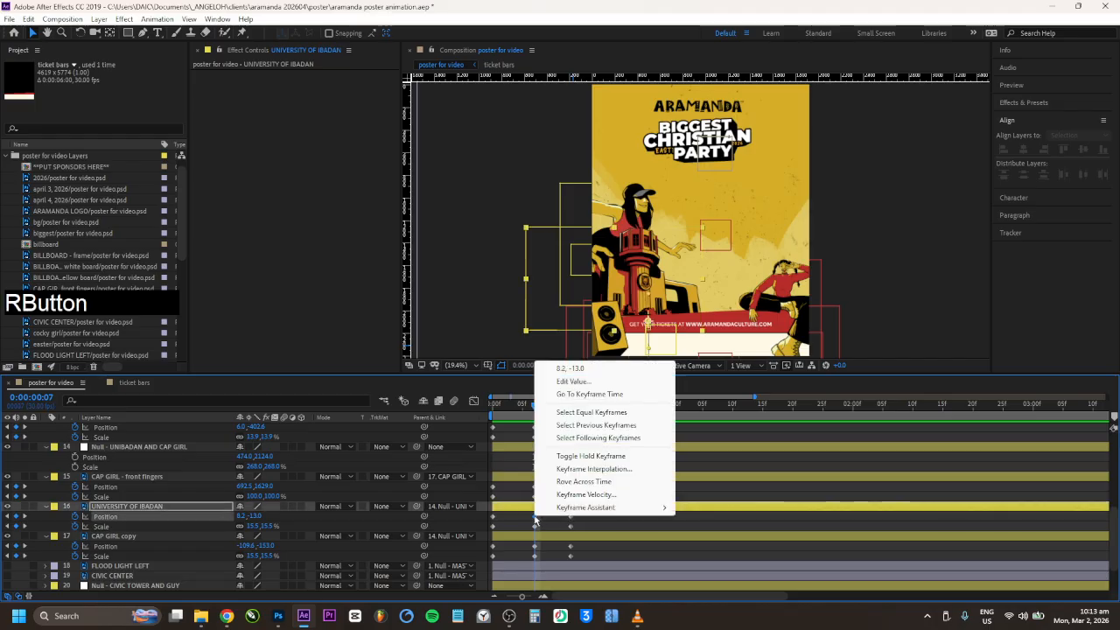
{"action": "left_click", "coordinate": [594, 469]}
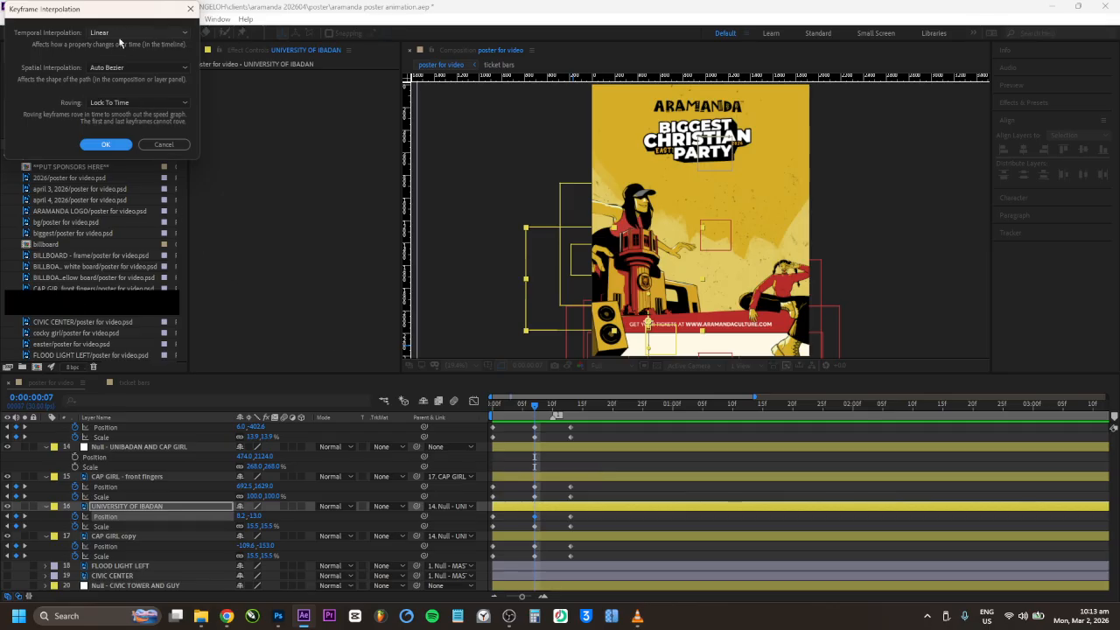
{"action": "left_click", "coordinate": [114, 69]}
{"action": "left_click", "coordinate": [109, 95]}
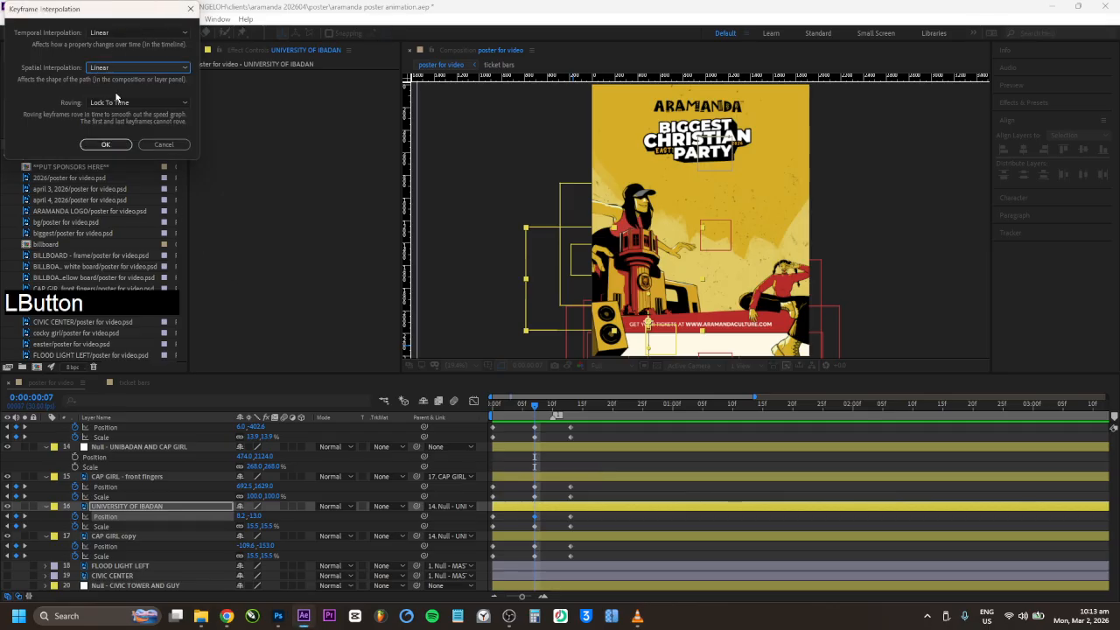
{"action": "left_click", "coordinate": [105, 145]}
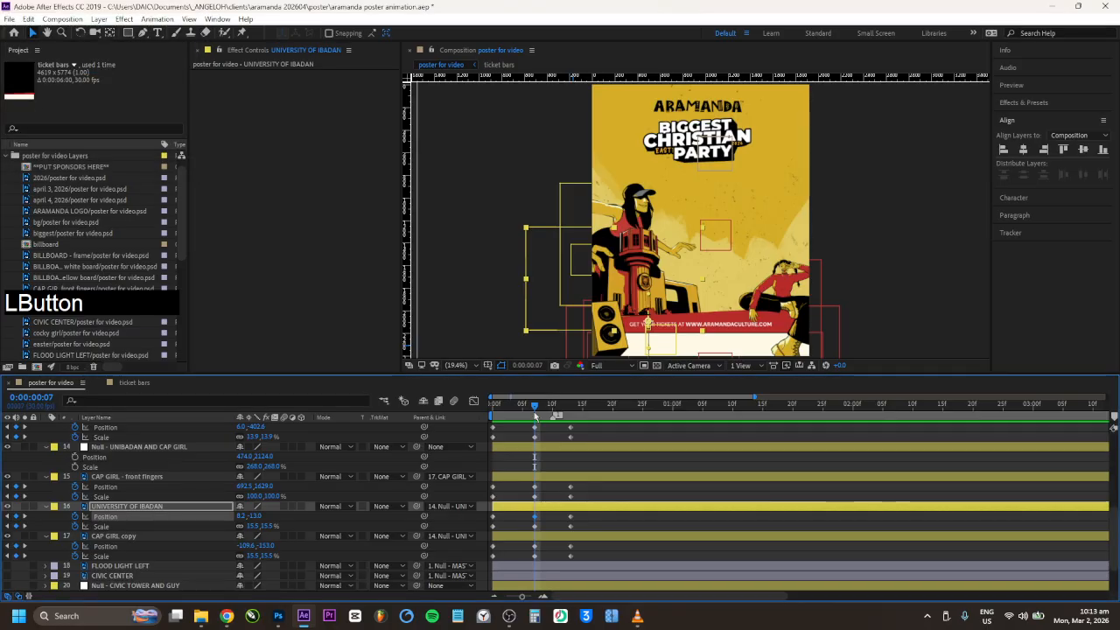
{"action": "mouse_move", "coordinate": [523, 412]}
{"action": "left_mouse_down"}
{"action": "mouse_move", "coordinate": [486, 411]}
{"action": "mouse_move", "coordinate": [532, 412]}
{"action": "left_mouse_up"}
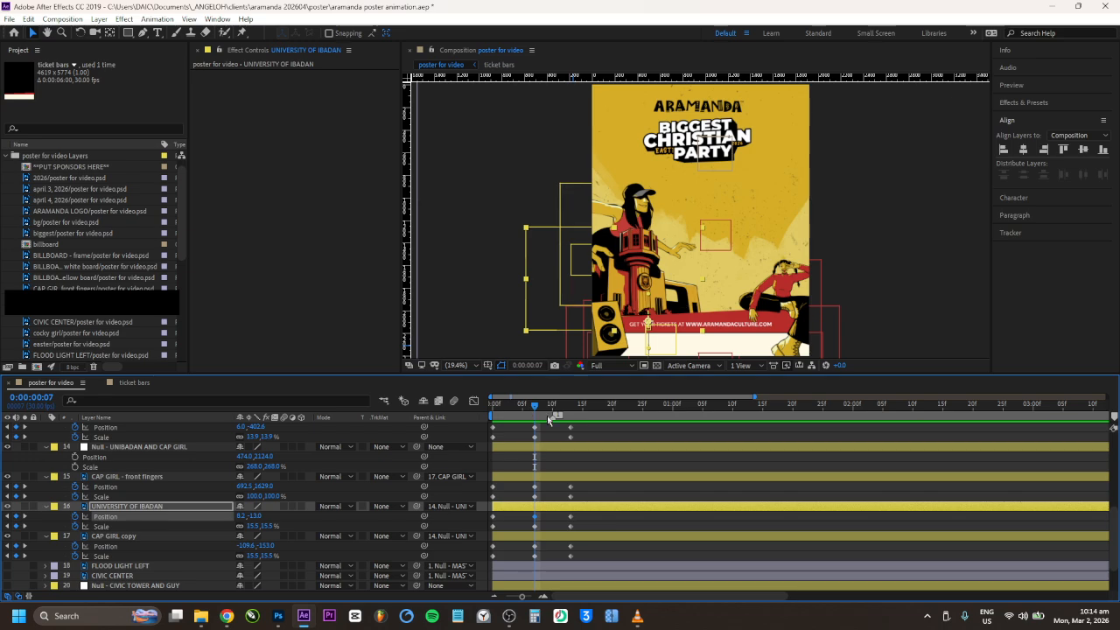
{"action": "left_click", "coordinate": [547, 405]}
{"action": "mouse_move", "coordinate": [547, 405]}
{"action": "left_mouse_down"}
{"action": "mouse_move", "coordinate": [568, 406]}
{"action": "mouse_move", "coordinate": [542, 415]}
{"action": "left_mouse_up"}
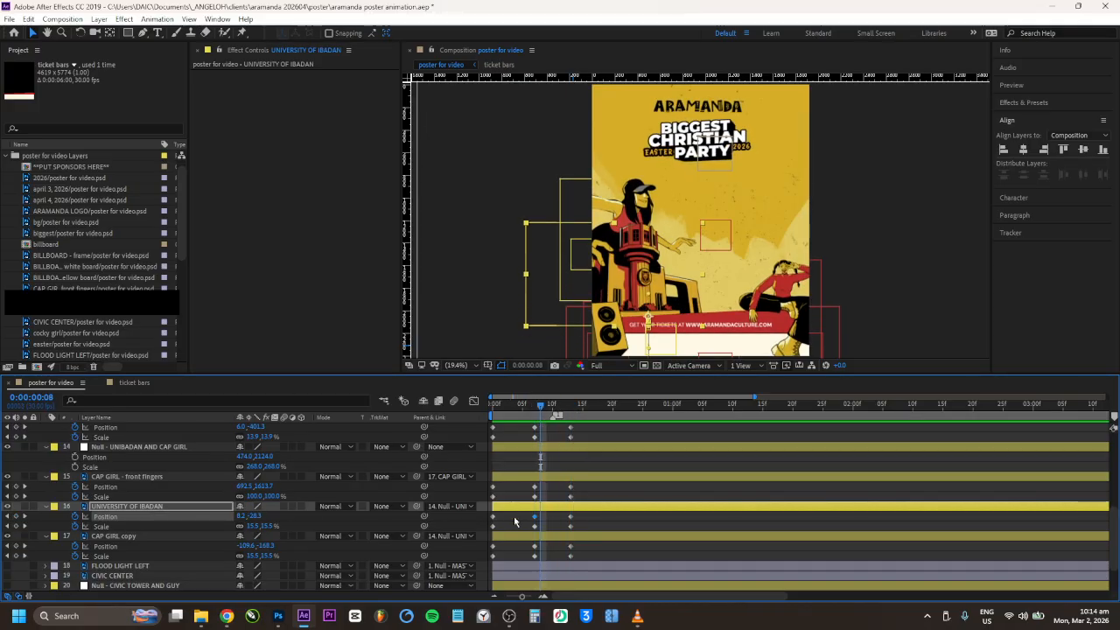
Step: Apply Linear temporal interpolation to the Position and Scale keyframes at frames 7 and 13 on both CAP GIRL layers and UNIVERSITY OF IBADAN
{"action": "left_click_drag", "start_coordinate": [524, 485], "coordinate": [576, 555]}
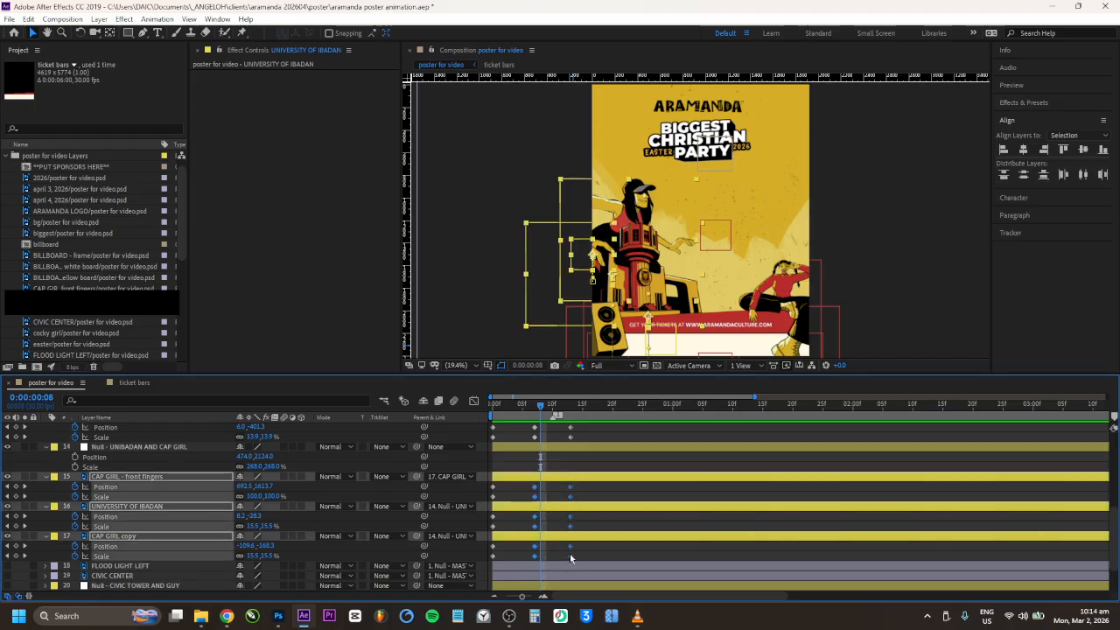
{"action": "right_click", "coordinate": [570, 554]}
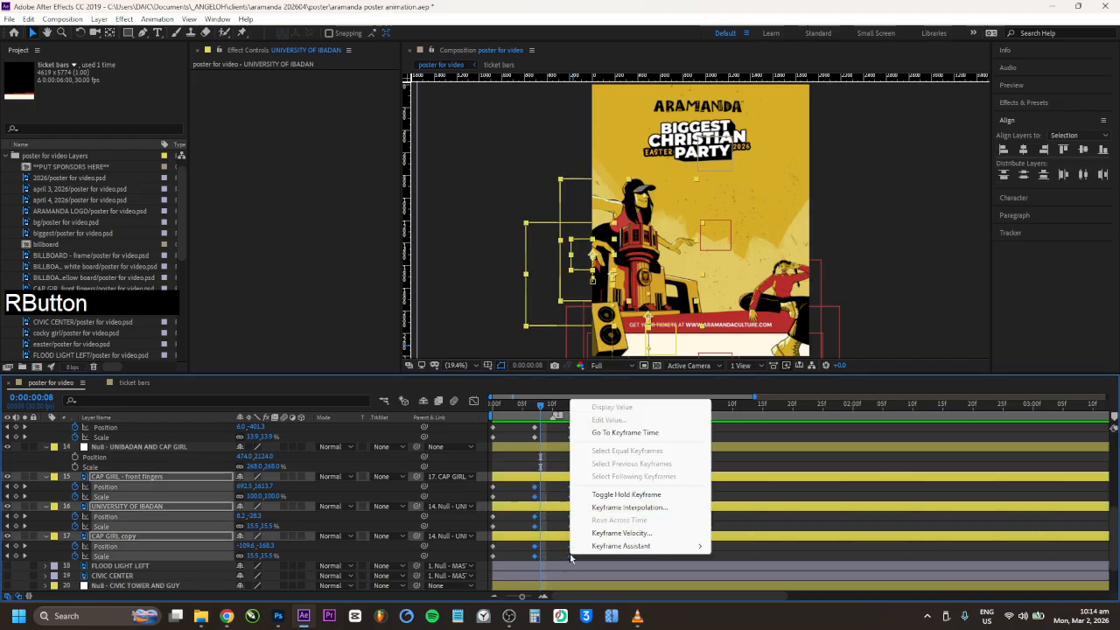
{"action": "left_click", "coordinate": [645, 512]}
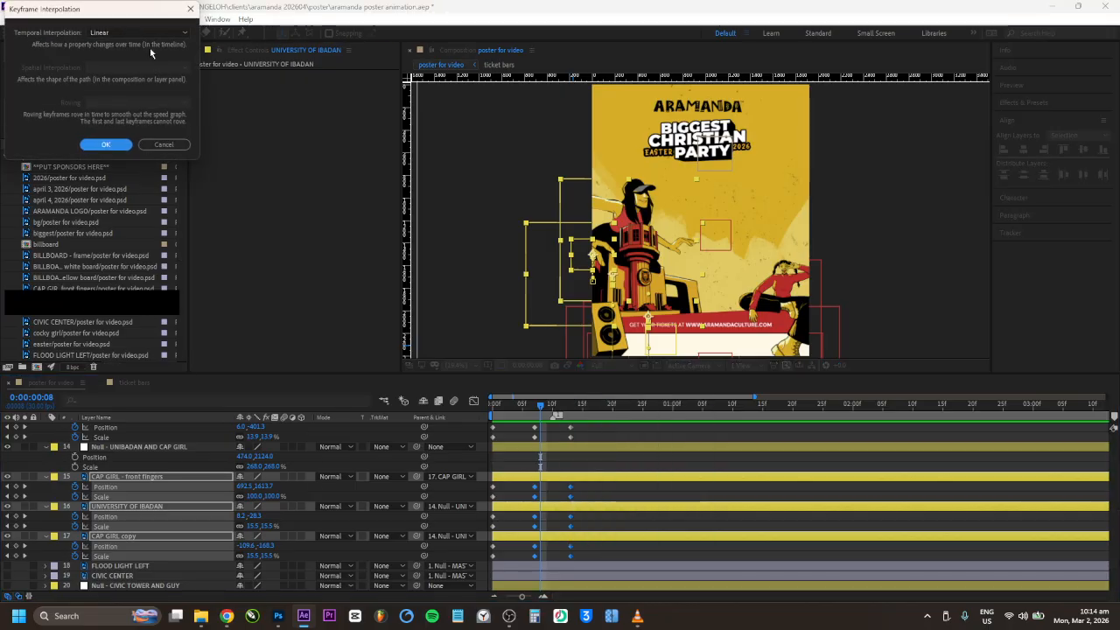
{"action": "left_click", "coordinate": [145, 32]}
{"action": "left_click", "coordinate": [113, 62]}
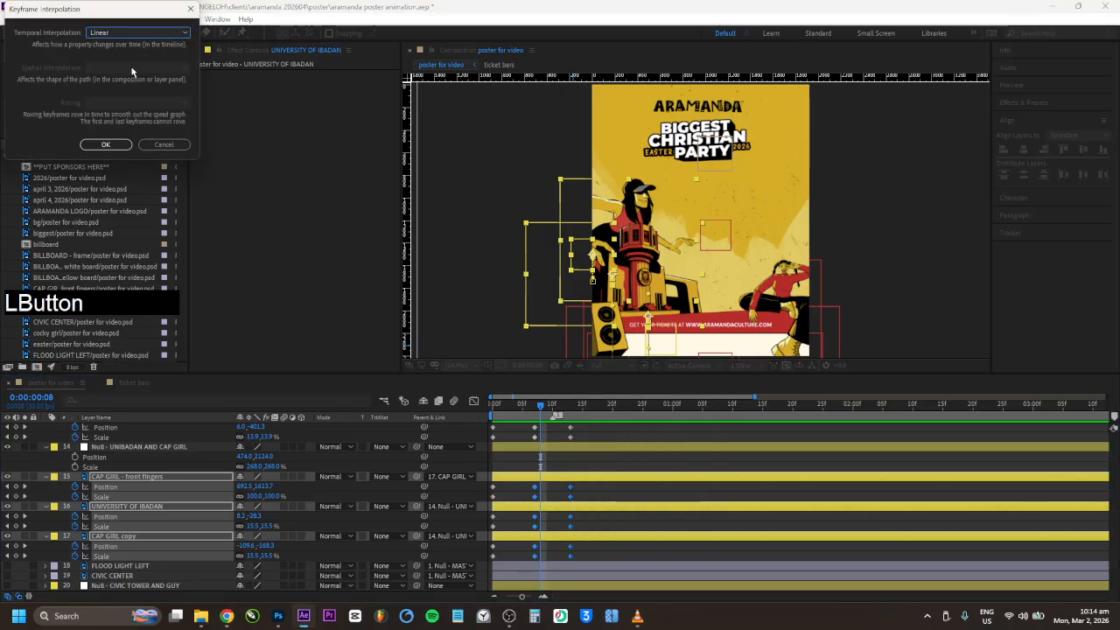
{"action": "left_click", "coordinate": [106, 144]}
{"action": "mouse_move", "coordinate": [530, 408]}
{"action": "left_mouse_down"}
{"action": "mouse_move", "coordinate": [560, 411]}
{"action": "mouse_move", "coordinate": [523, 409]}
{"action": "left_mouse_up"}
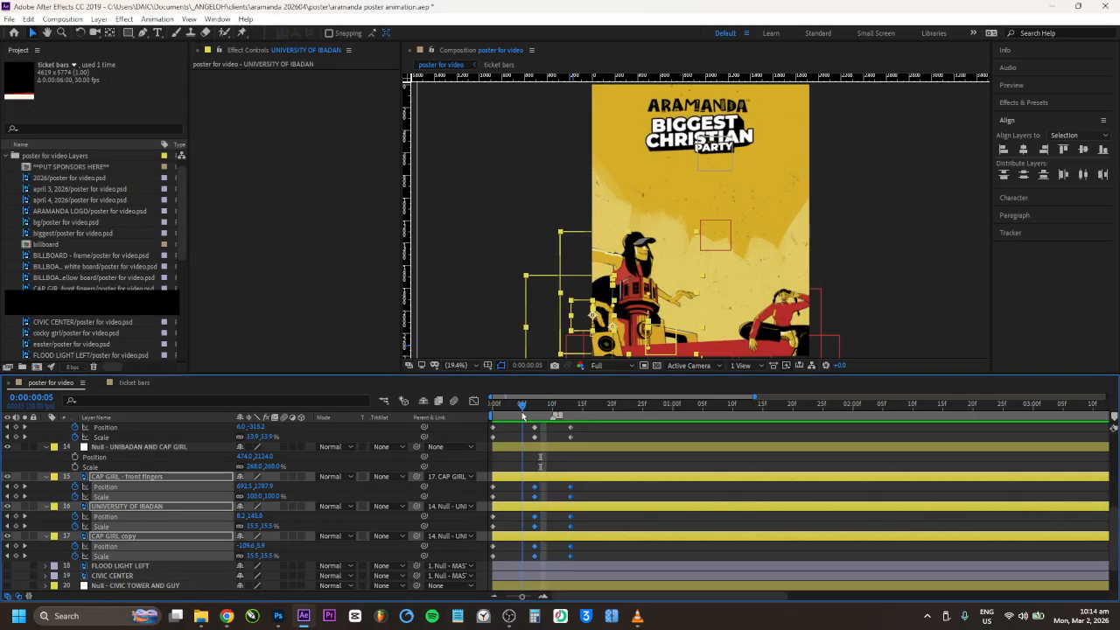
Step: Set the spatial interpolation of CAP GIRL - front fingers' Position keyframe at frame 7 to Linear, and scrub through the overshoot
{"action": "left_click", "coordinate": [537, 497]}
{"action": "right_click", "coordinate": [534, 486]}
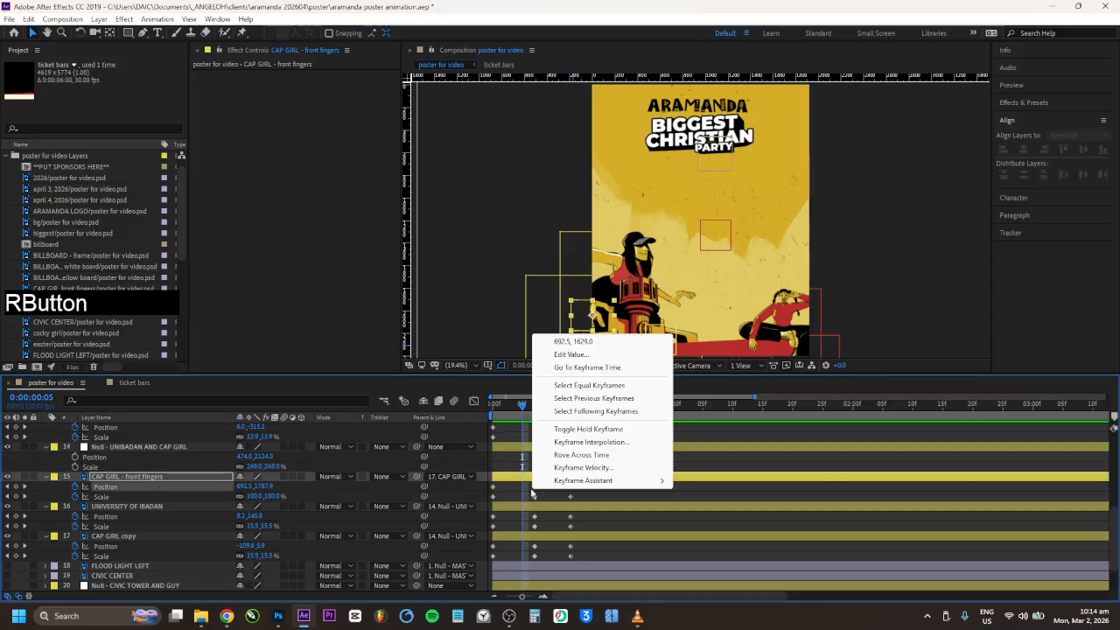
{"action": "left_click", "coordinate": [590, 442]}
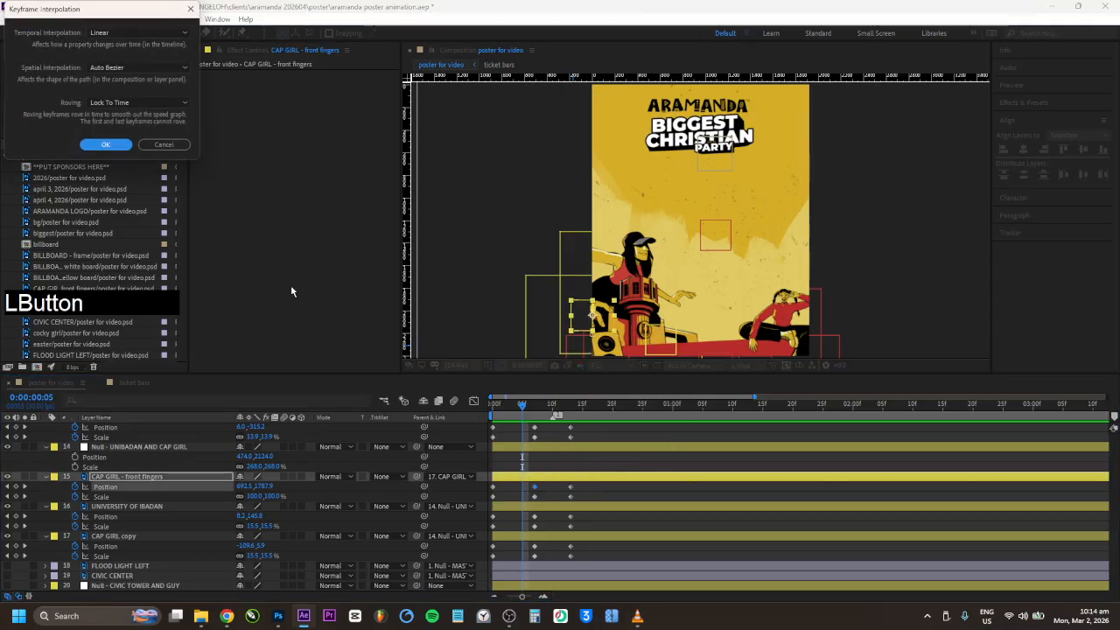
{"action": "left_click", "coordinate": [136, 67]}
{"action": "left_click", "coordinate": [123, 79]}
{"action": "left_click", "coordinate": [105, 144]}
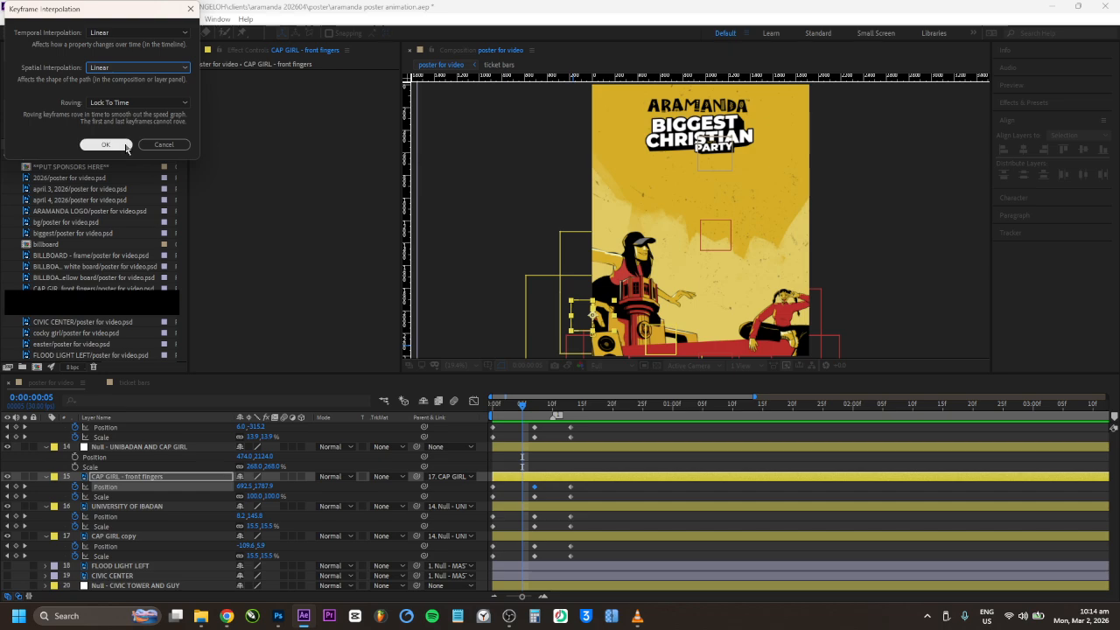
{"action": "left_click", "coordinate": [534, 409]}
{"action": "left_click_drag", "start_coordinate": [541, 411], "coordinate": [568, 417]}
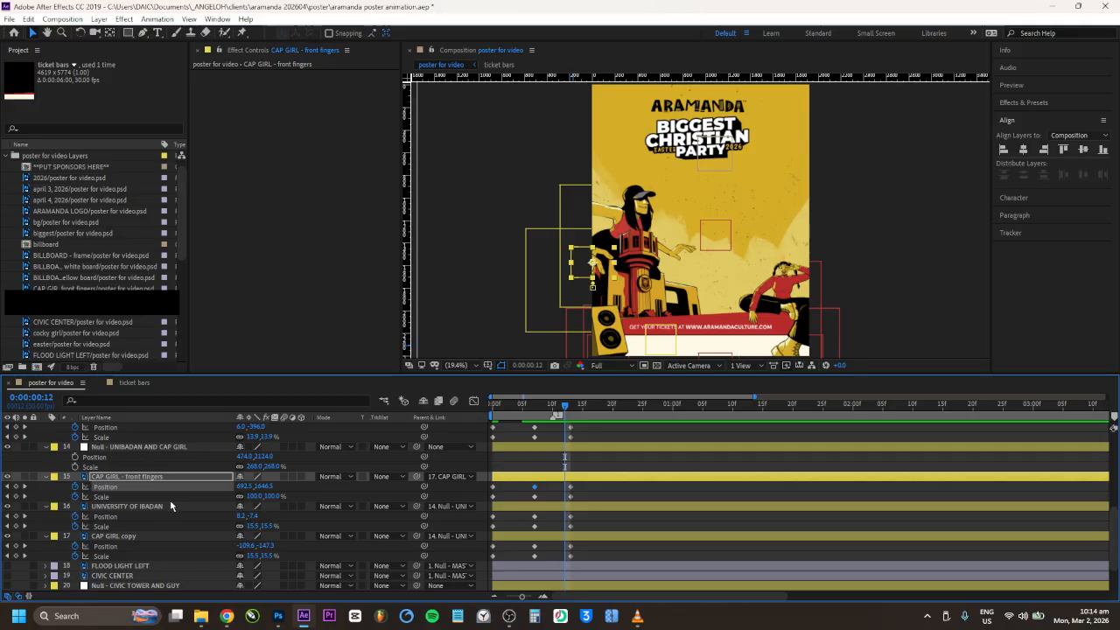
{"action": "left_click", "coordinate": [157, 480]}
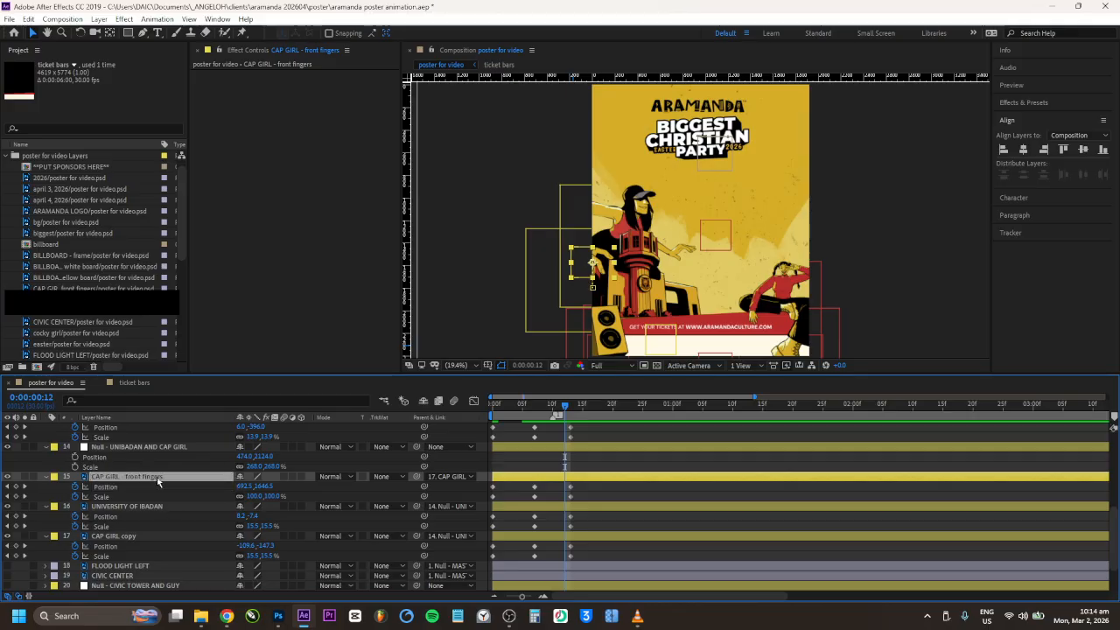
{"action": "left_click", "coordinate": [158, 480]}
{"action": "left_click", "coordinate": [194, 483]}
{"action": "left_click", "coordinate": [178, 481]}
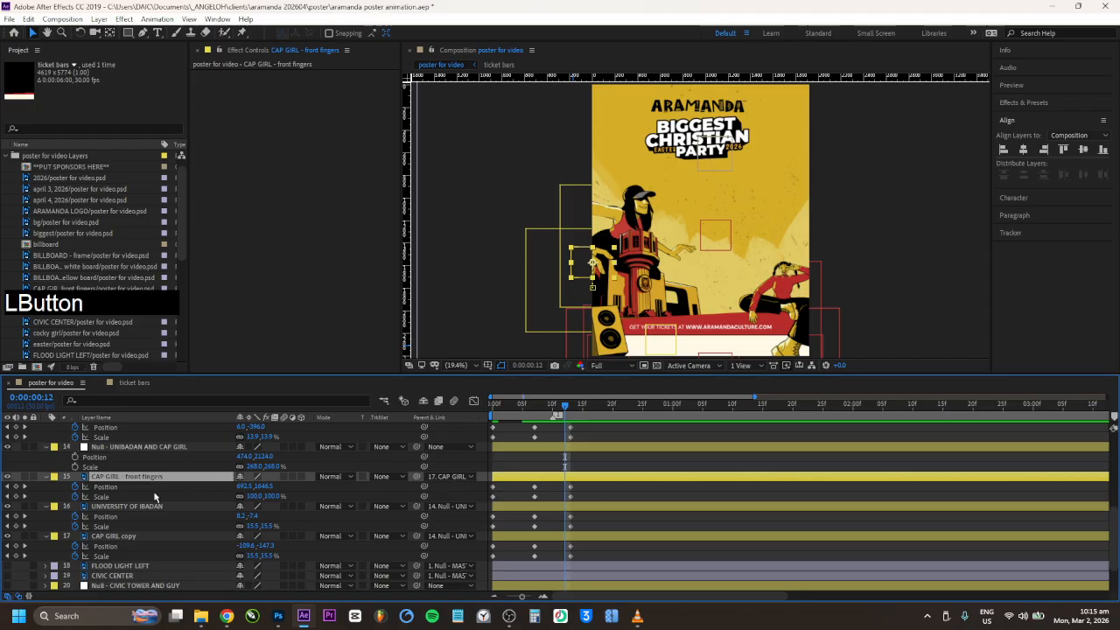
{"action": "left_click", "coordinate": [131, 537]}
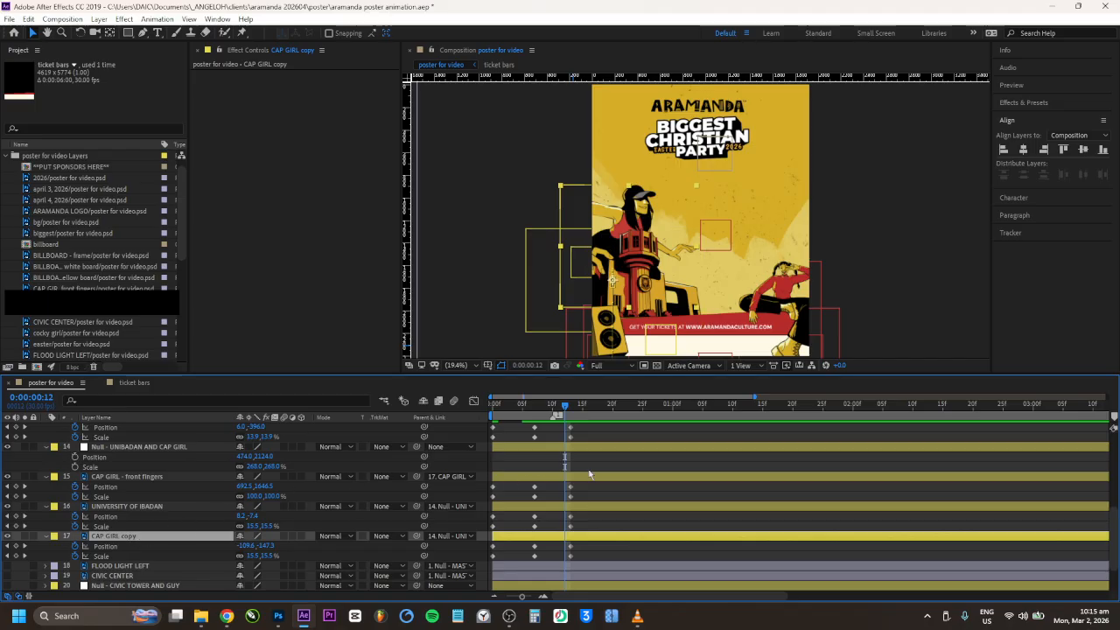
Step: At frame 18, remove all Position and Scale keyframes from CAP GIRL - front fingers, collapse its properties, and briefly toggle its visibility
{"action": "left_click", "coordinate": [601, 408]}
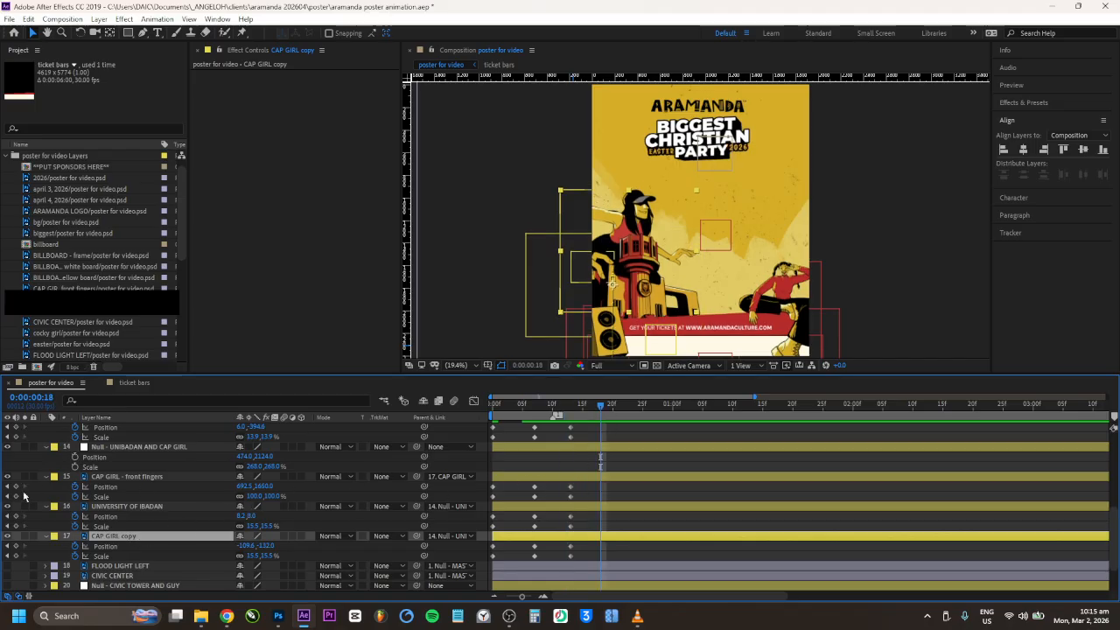
{"action": "left_click", "coordinate": [74, 488]}
{"action": "left_click", "coordinate": [75, 497]}
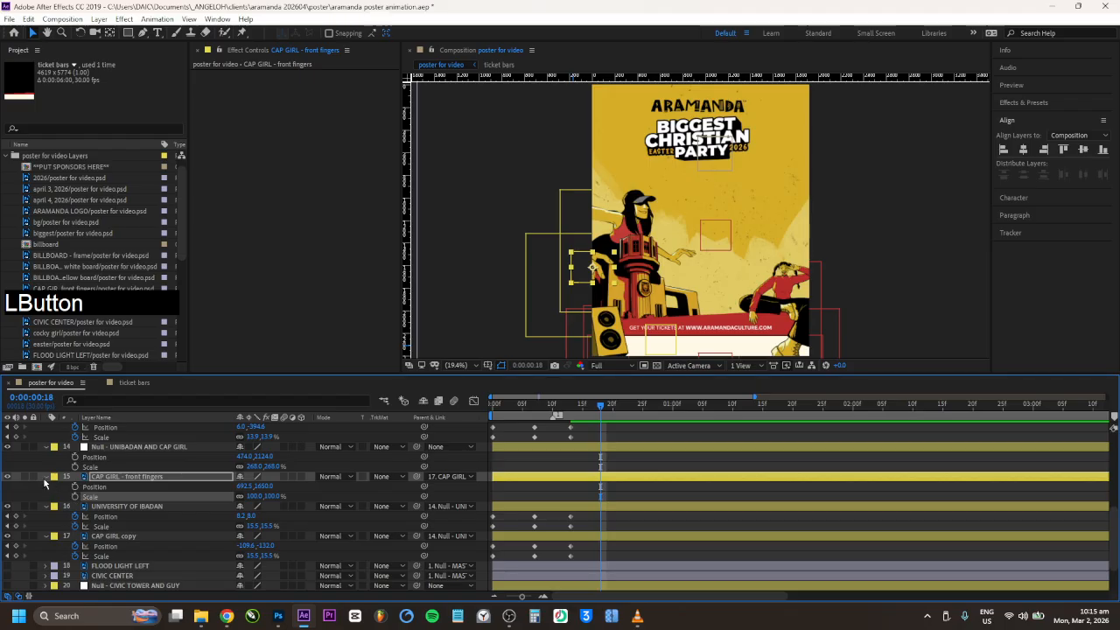
{"action": "left_click", "coordinate": [45, 477]}
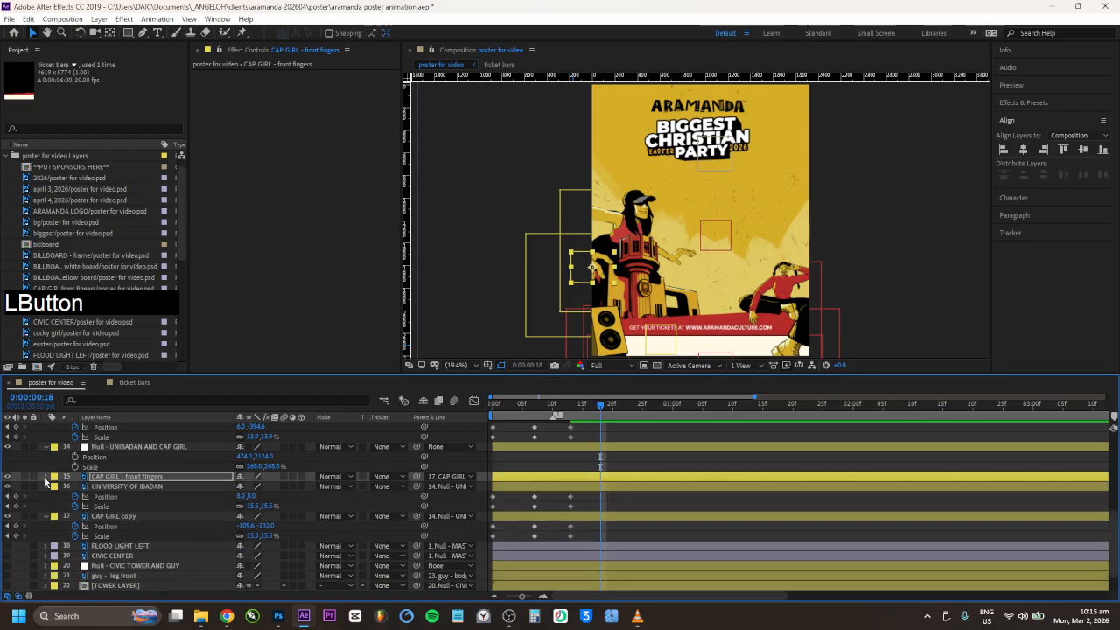
{"action": "left_click", "coordinate": [8, 477]}
{"action": "left_click", "coordinate": [8, 477]}
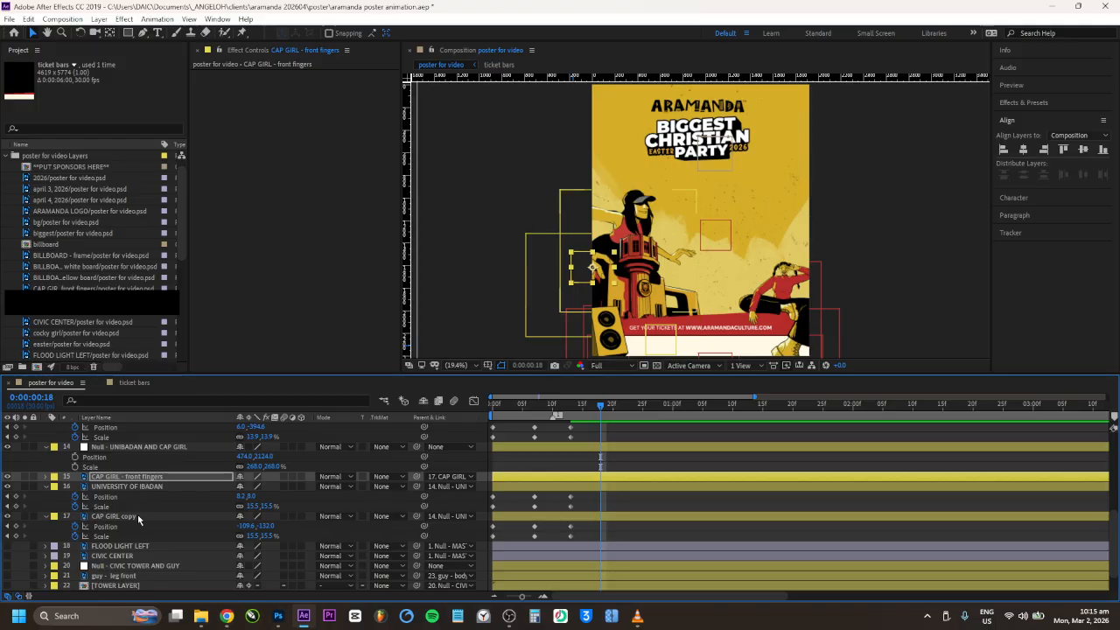
Step: Scrub the entrance from the start to frame 13 to examine how CAP GIRL copy and UNIVERSITY OF IBADAN move together
{"action": "left_click", "coordinate": [136, 515]}
{"action": "left_click", "coordinate": [490, 408]}
{"action": "left_click_drag", "start_coordinate": [490, 409], "coordinate": [548, 417]}
{"action": "left_click", "coordinate": [161, 487]}
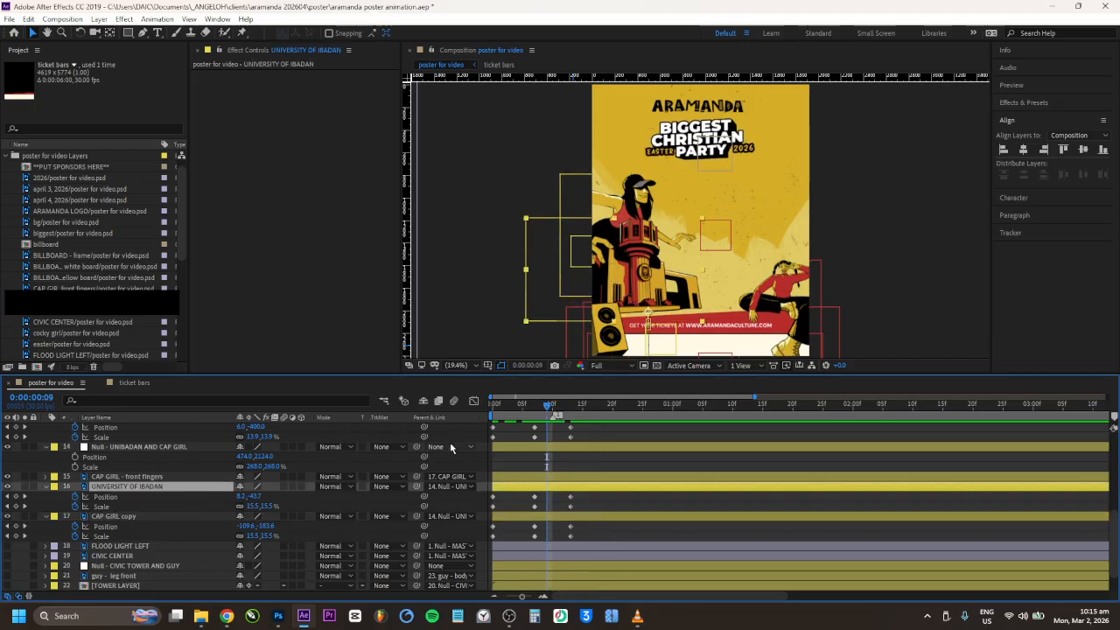
{"action": "left_click_drag", "start_coordinate": [549, 405], "coordinate": [535, 405]}
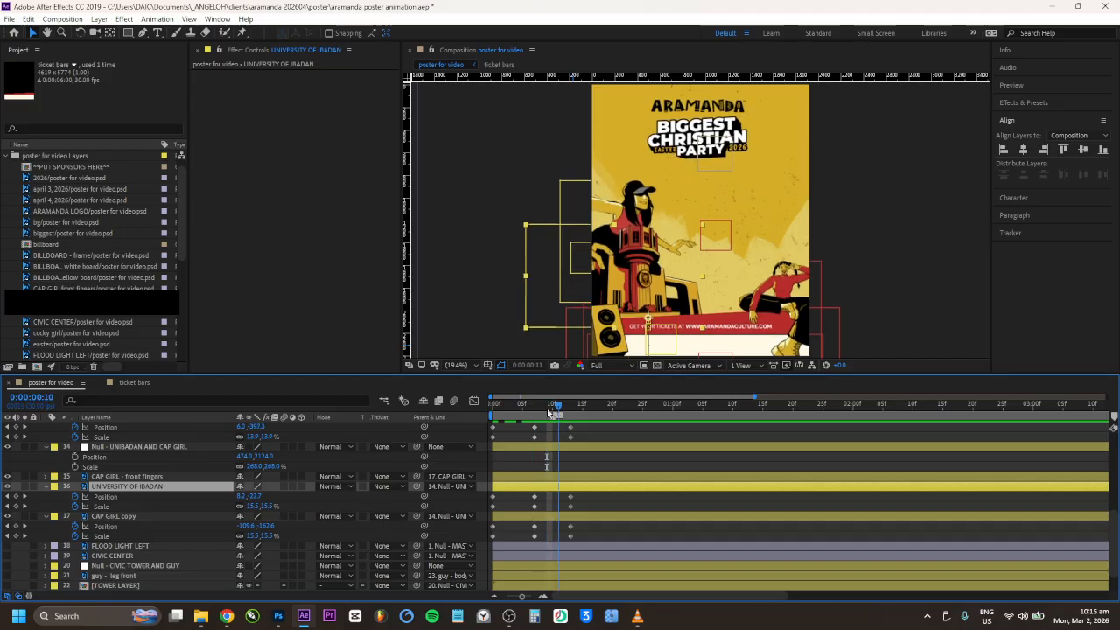
{"action": "left_click_drag", "start_coordinate": [532, 408], "coordinate": [569, 431]}
Step: Hide the ticket bars layer and the ticket website text layer
{"action": "scroll", "coordinate": [499, 464], "scroll_direction": "up", "scroll_amount": 4}
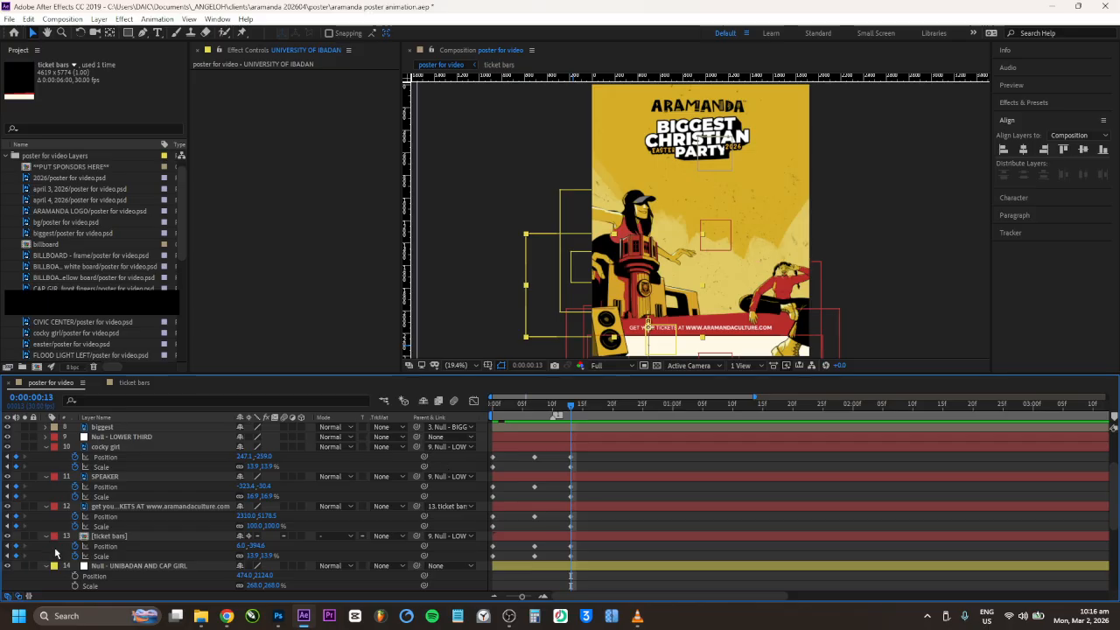
{"action": "left_click", "coordinate": [8, 536]}
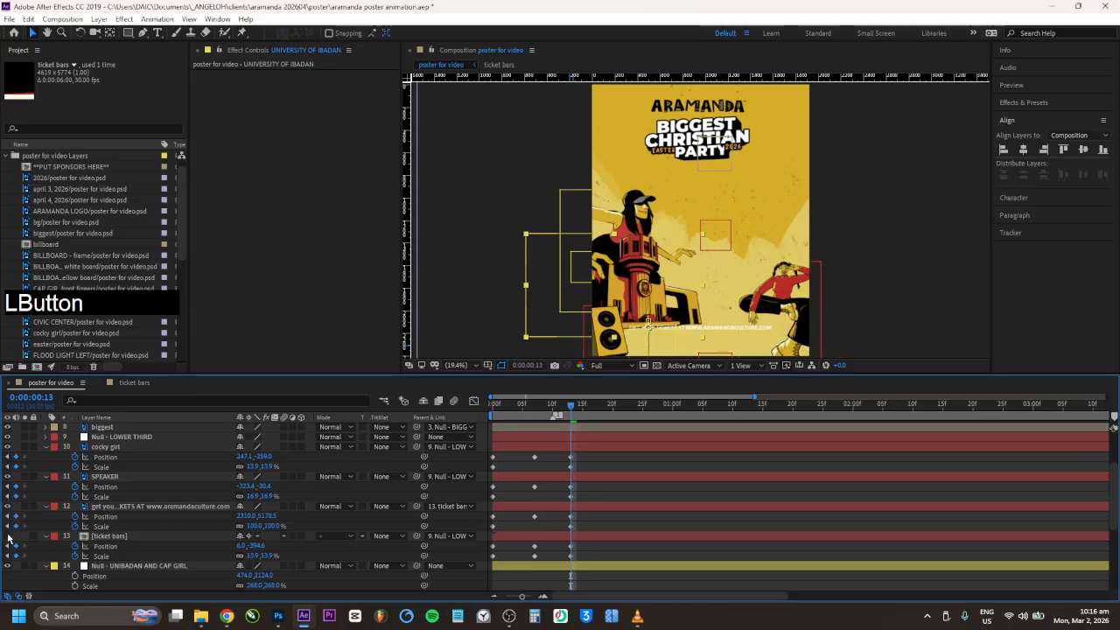
{"action": "left_click", "coordinate": [8, 506]}
Step: Collapse the properties of the four lower-third layers from cocky girl to ticket bars
{"action": "left_click", "coordinate": [101, 447]}
{"action": "left_click", "coordinate": [103, 537], "text": "shift"}
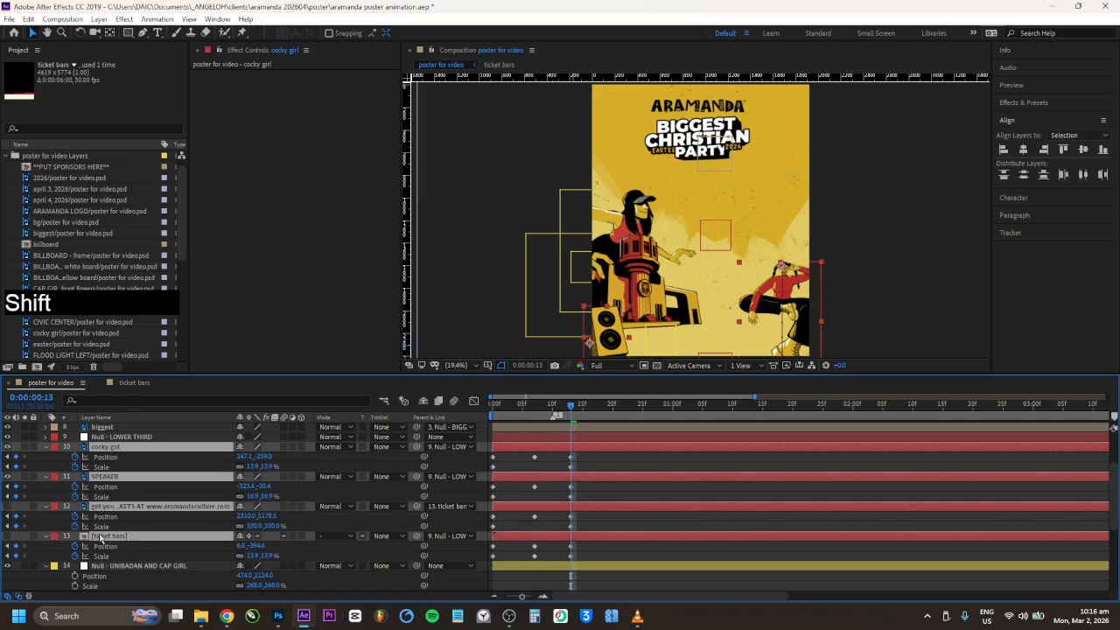
{"action": "left_click", "coordinate": [46, 477]}
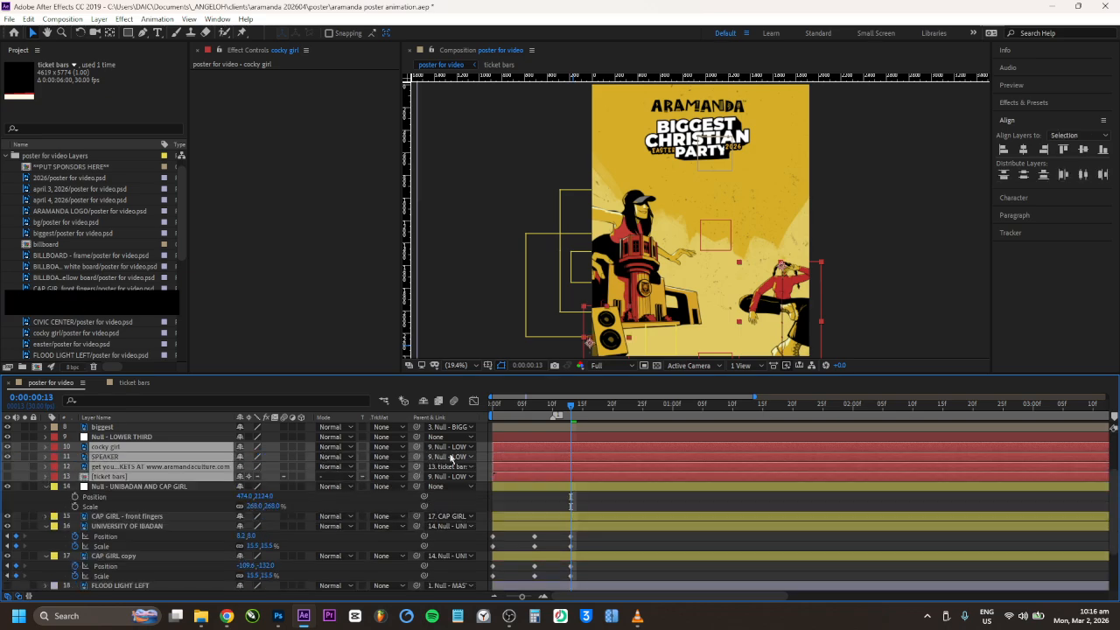
Step: Scrub the entrance to frame 11 and make the ticket bars and ticket website text visible again
{"action": "left_click_drag", "start_coordinate": [518, 411], "coordinate": [558, 408]}
{"action": "scroll", "coordinate": [526, 485], "scroll_direction": "down", "scroll_amount": 1}
{"action": "left_click", "coordinate": [7, 447]}
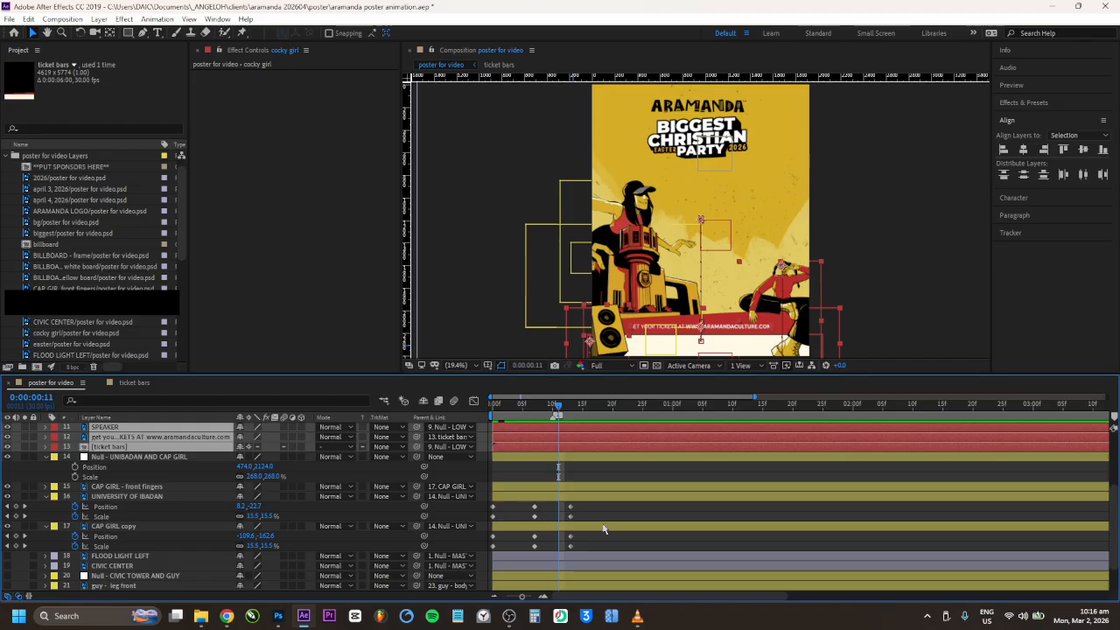
Step: Set the spatial interpolation of the middle position keyframe on the CAP GIRL copy layer to Linear
{"action": "right_click", "coordinate": [534, 539]}
{"action": "left_click", "coordinate": [612, 487]}
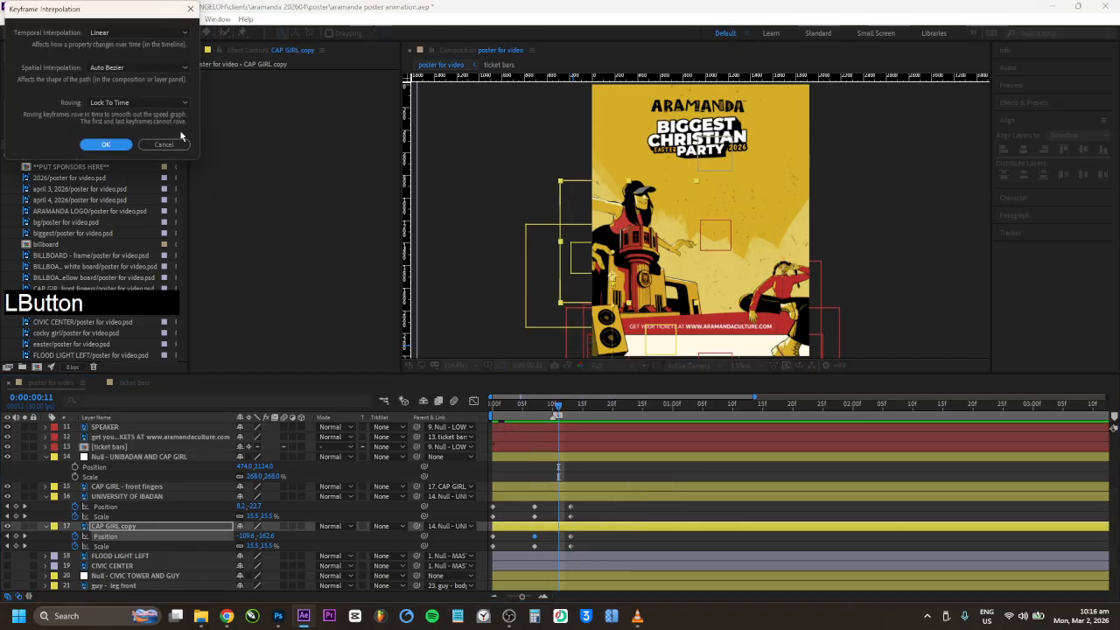
{"action": "left_click", "coordinate": [131, 69]}
{"action": "left_click", "coordinate": [114, 95]}
{"action": "left_click", "coordinate": [107, 145]}
{"action": "left_click_drag", "start_coordinate": [526, 416], "coordinate": [570, 429]}
Step: Set the spatial interpolation of UNIVERSITY OF IBADAN's middle position keyframe to Linear
{"action": "left_click", "coordinate": [535, 506]}
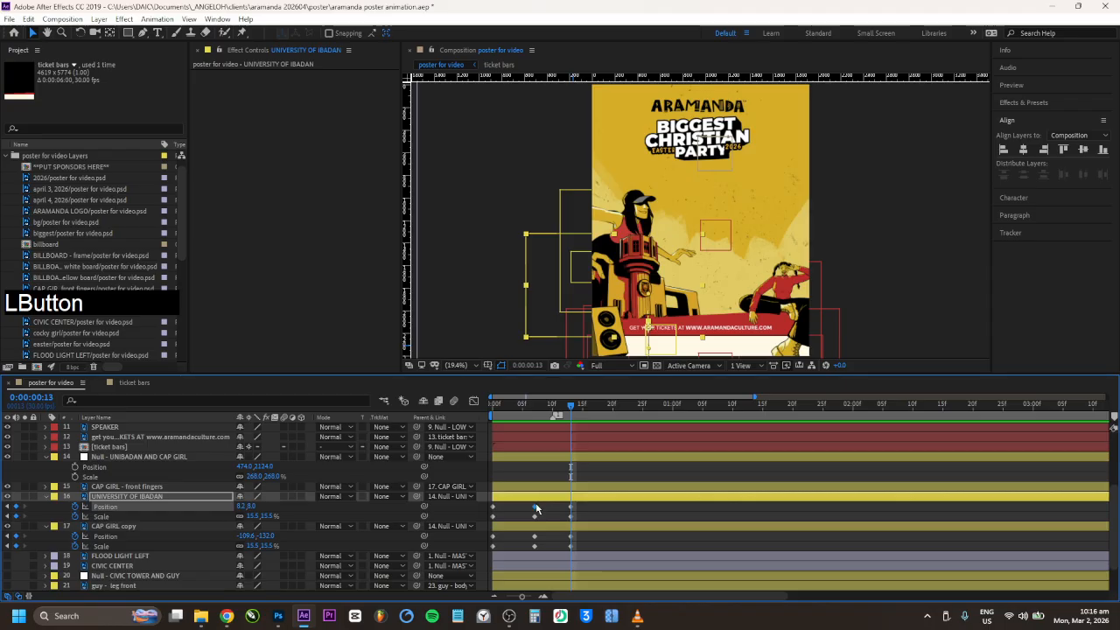
{"action": "right_click", "coordinate": [535, 508]}
{"action": "left_click", "coordinate": [575, 462]}
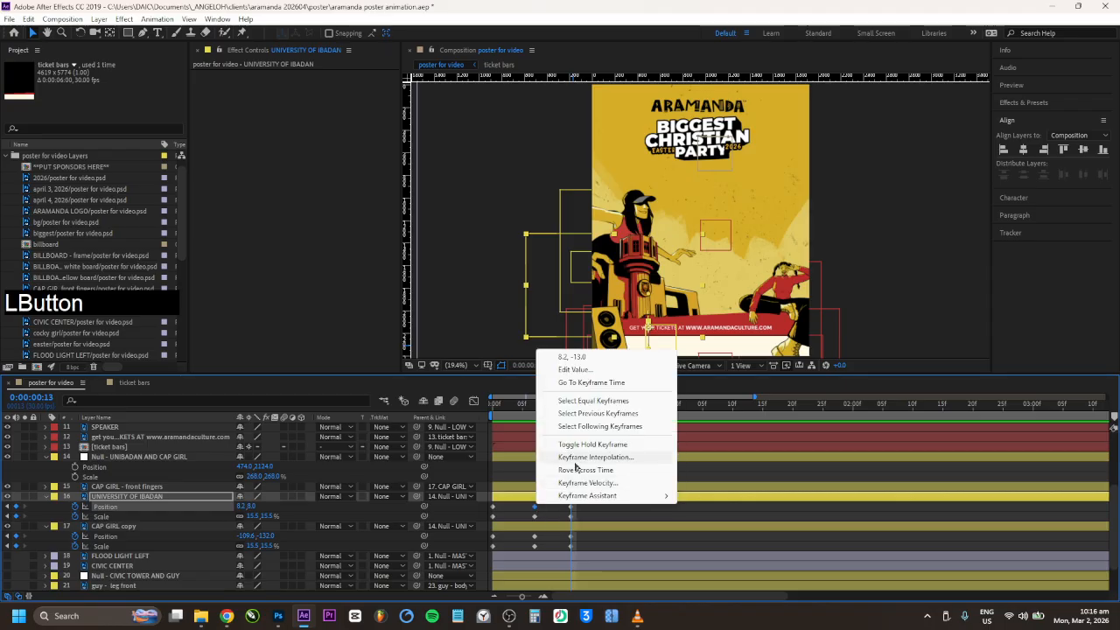
{"action": "left_click", "coordinate": [134, 69]}
{"action": "left_click", "coordinate": [124, 92]}
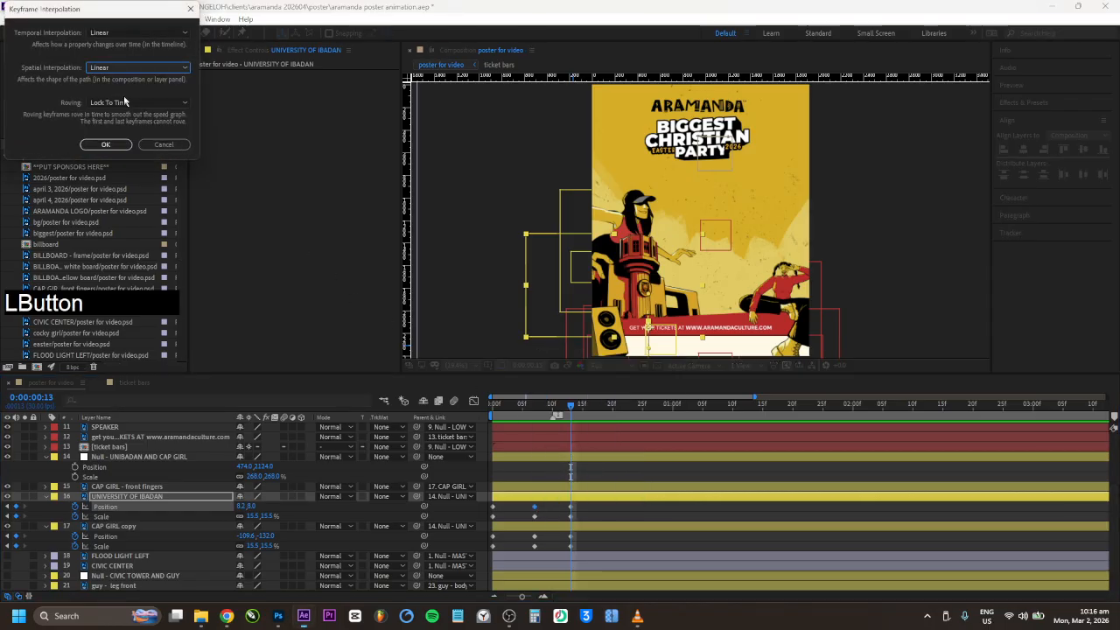
{"action": "left_click", "coordinate": [106, 145]}
Step: At frame 7, set the vertical position of UNIVERSITY OF IBADAN to -23.0 and CAP GIRL copy to -163.0, and preview the entrance
{"action": "left_click_drag", "start_coordinate": [534, 407], "coordinate": [534, 430]}
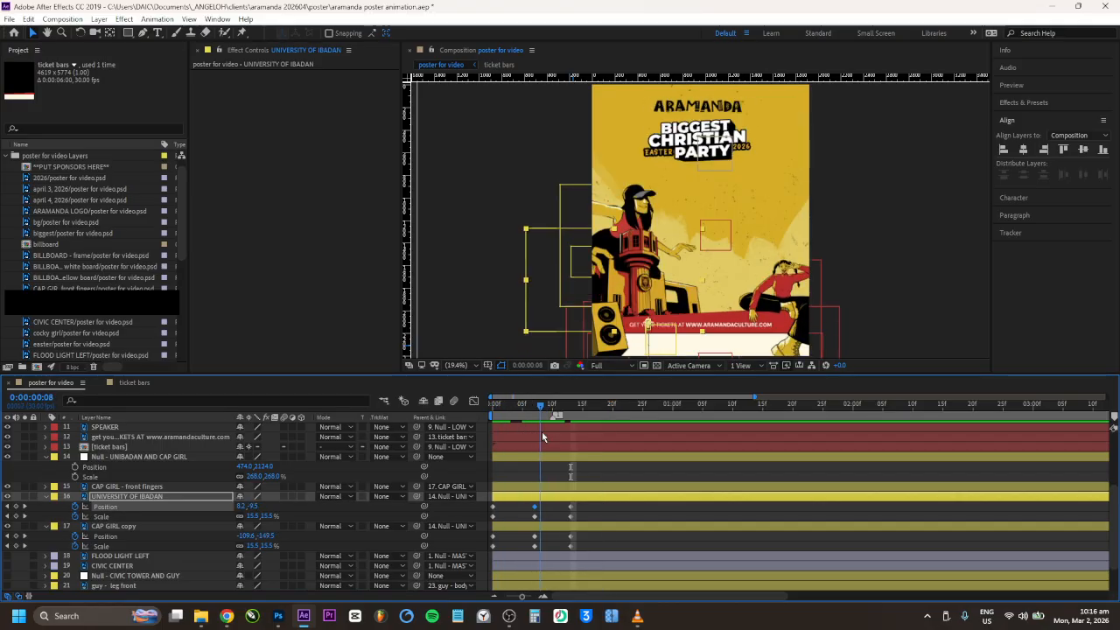
{"action": "left_click_drag", "start_coordinate": [254, 506], "coordinate": [260, 537]}
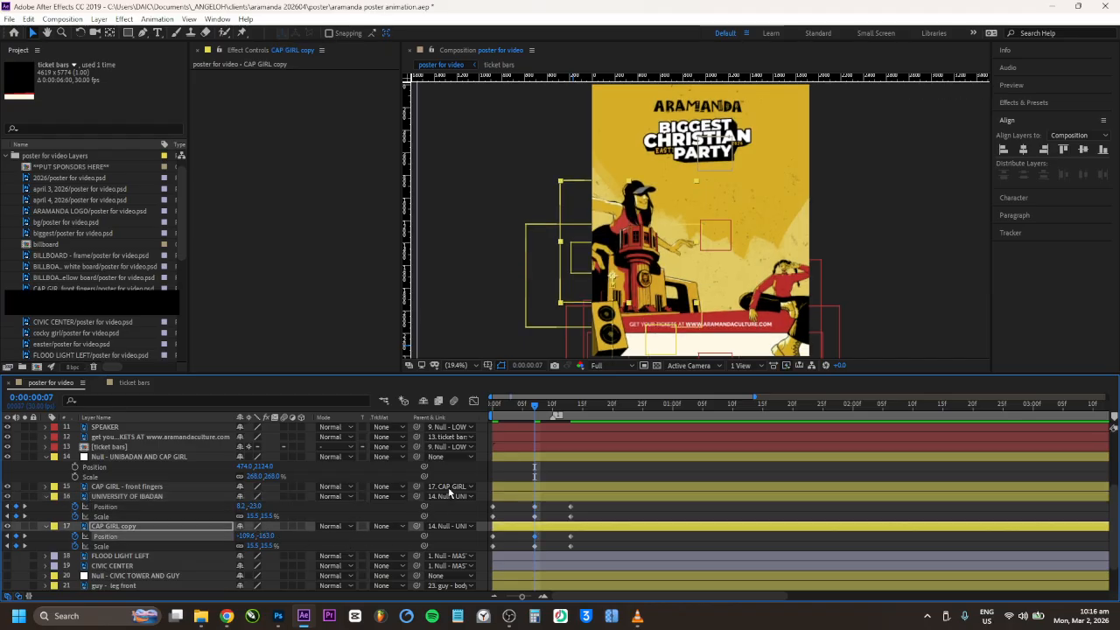
{"action": "left_click_drag", "start_coordinate": [501, 408], "coordinate": [473, 435]}
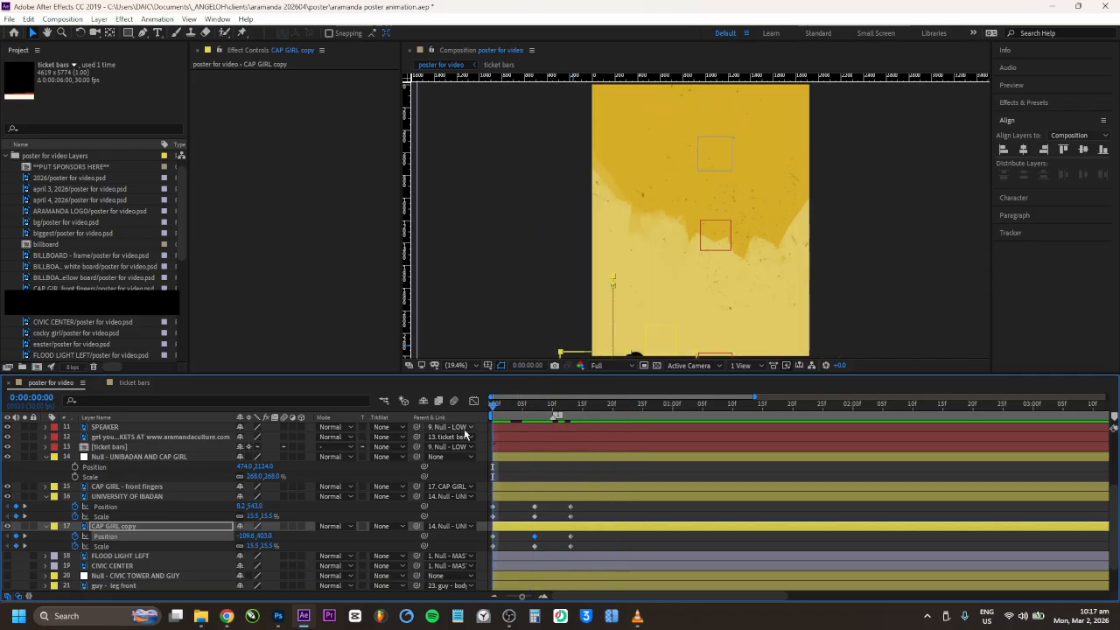
{"action": "key", "text": "space"}
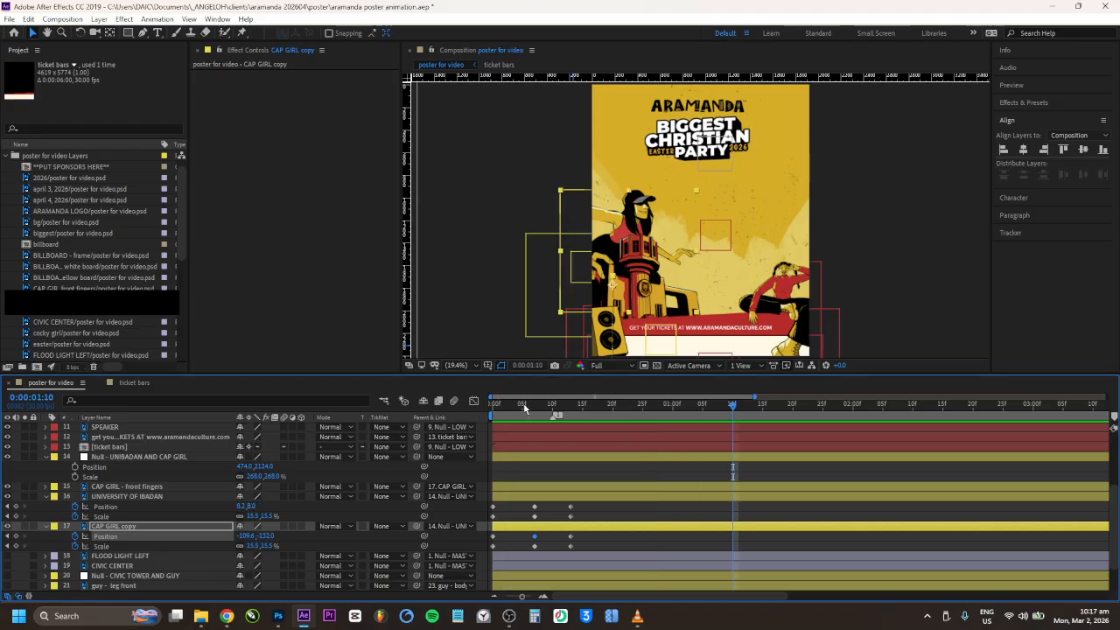
{"action": "left_click_drag", "start_coordinate": [528, 408], "coordinate": [494, 408]}
{"action": "key", "text": "space"}
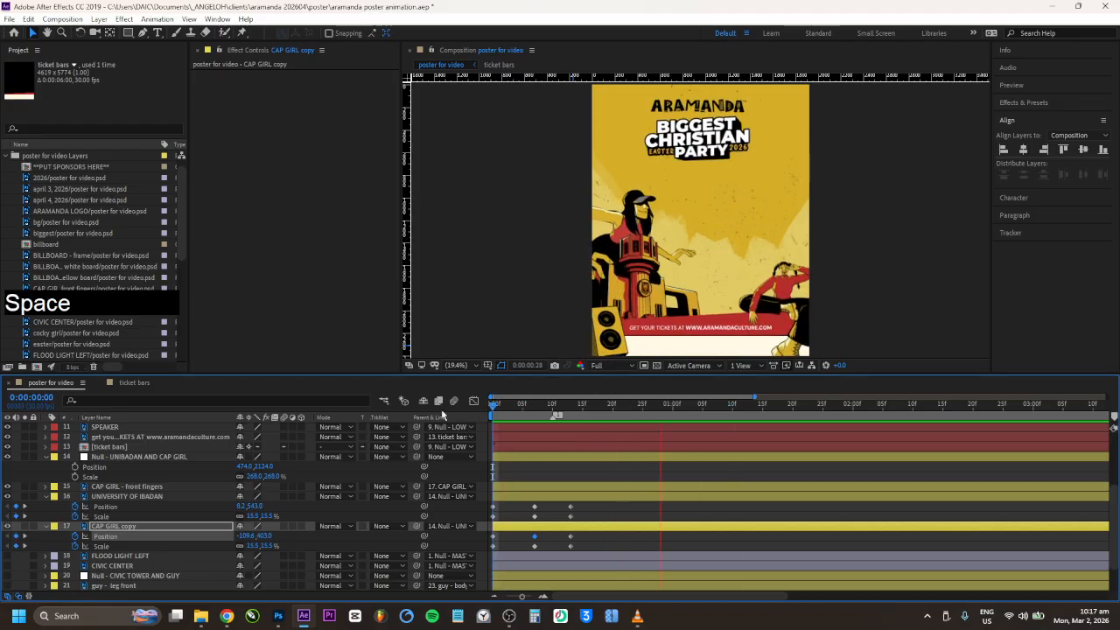
Step: Move the final position and scale keyframes of UNIVERSITY OF IBADAN and CAP GIRL copy to frame 14 and preview the entrance
{"action": "left_click_drag", "start_coordinate": [551, 506], "coordinate": [575, 552]}
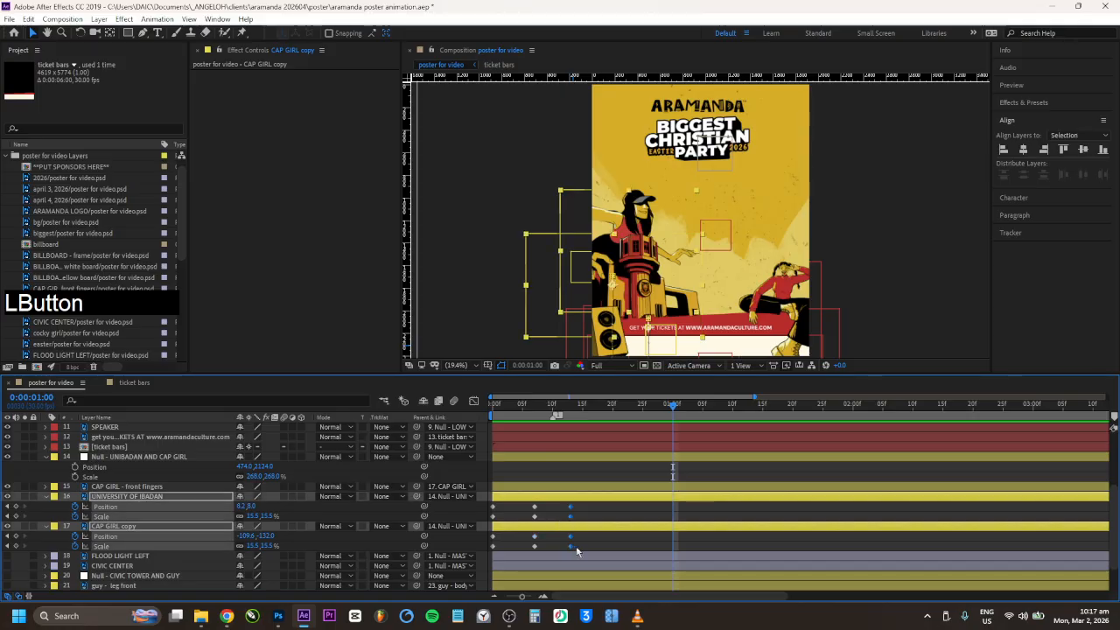
{"action": "left_click", "coordinate": [498, 404]}
{"action": "key", "text": "space"}
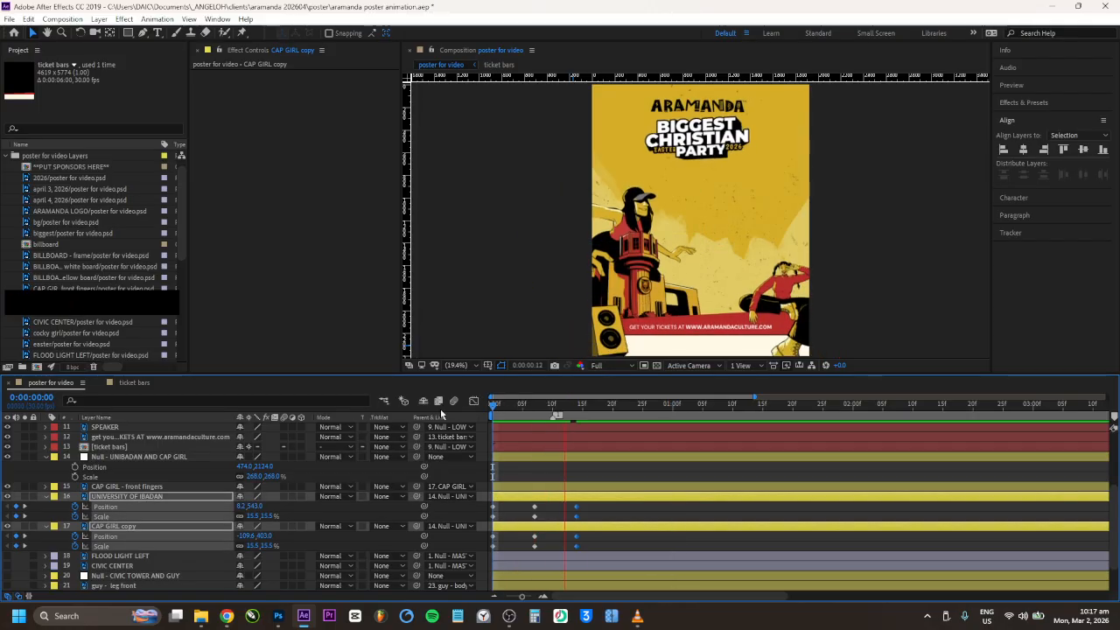
{"action": "key", "text": "space"}
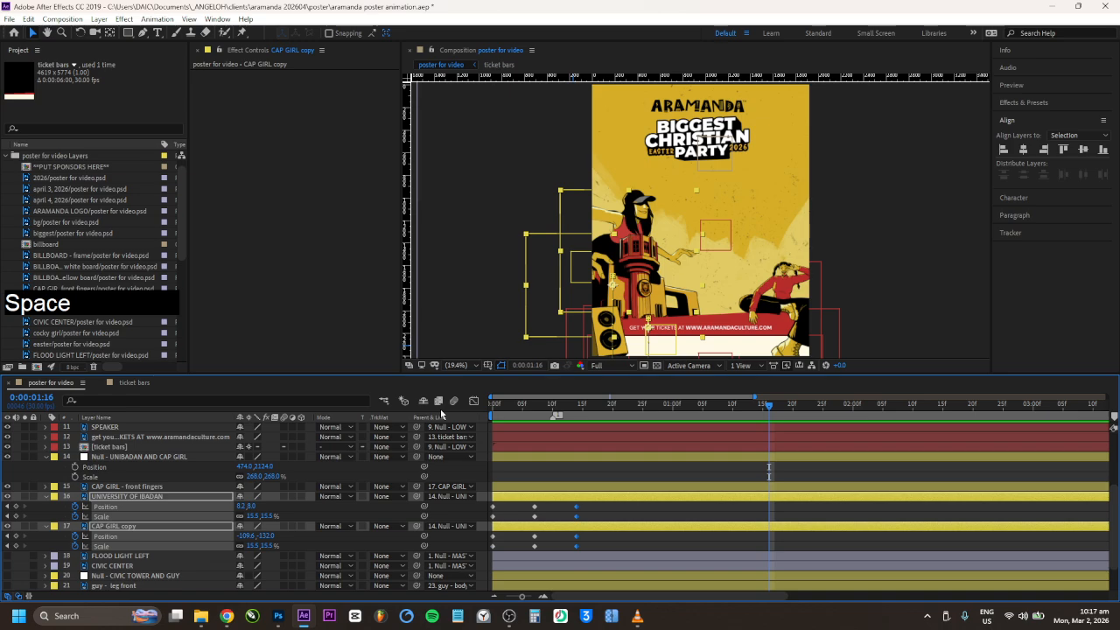
{"action": "left_click", "coordinate": [495, 406]}
{"action": "key", "text": "space"}
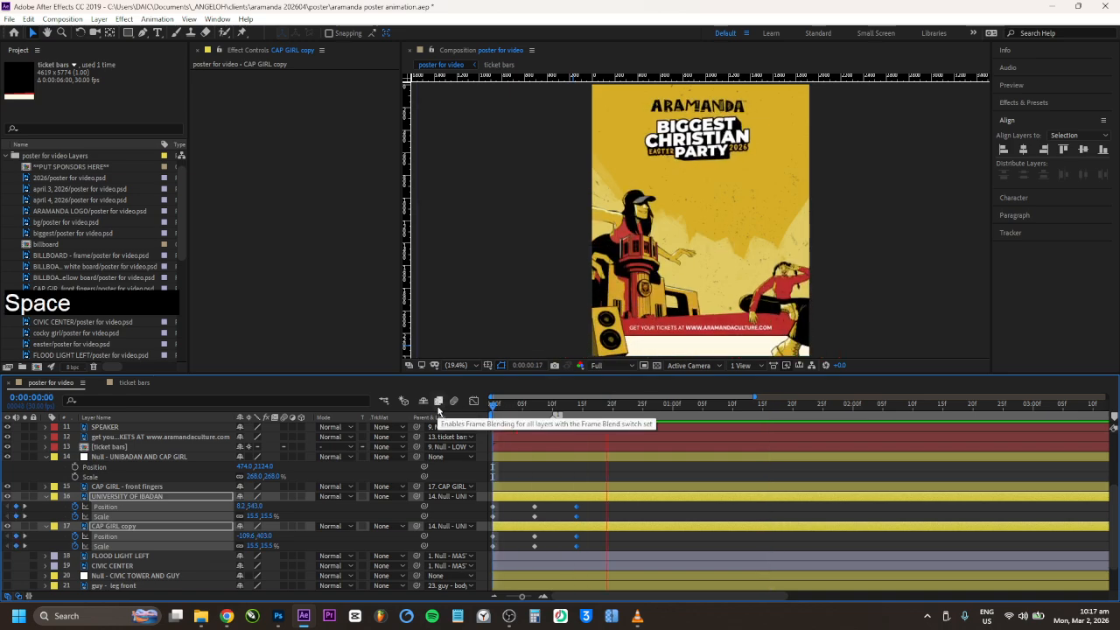
Step: At frame 0, lower UNIVERSITY OF IBADAN to vertical position 593.0 and CAP GIRL copy to 453.0, and preview the entrance
{"action": "left_click", "coordinate": [496, 404]}
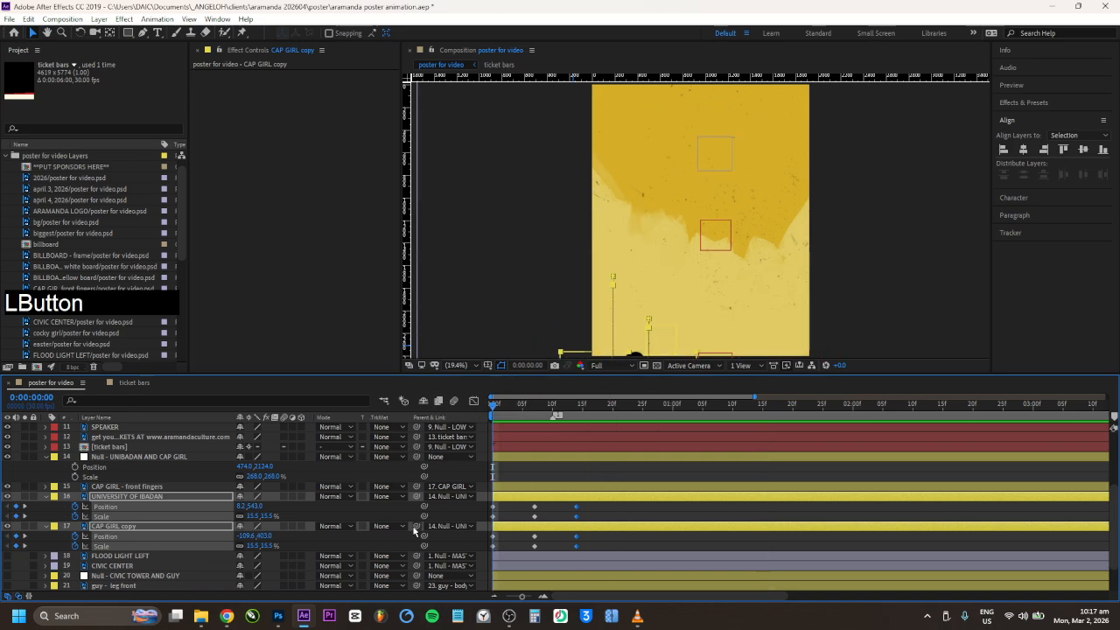
{"action": "left_click", "coordinate": [186, 500]}
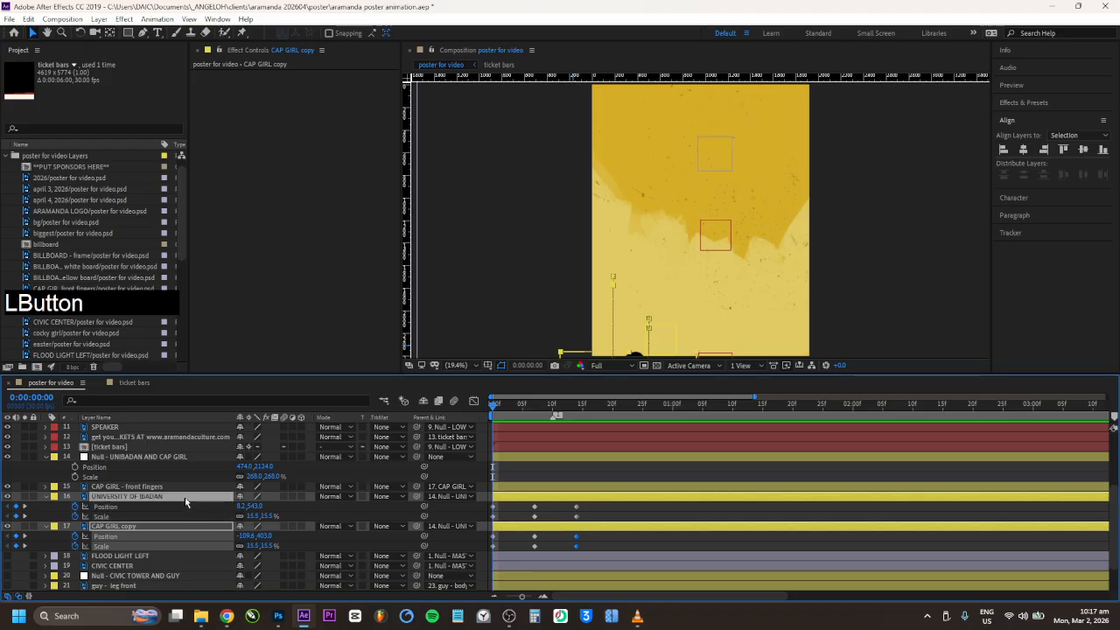
{"action": "left_click", "coordinate": [236, 529]}
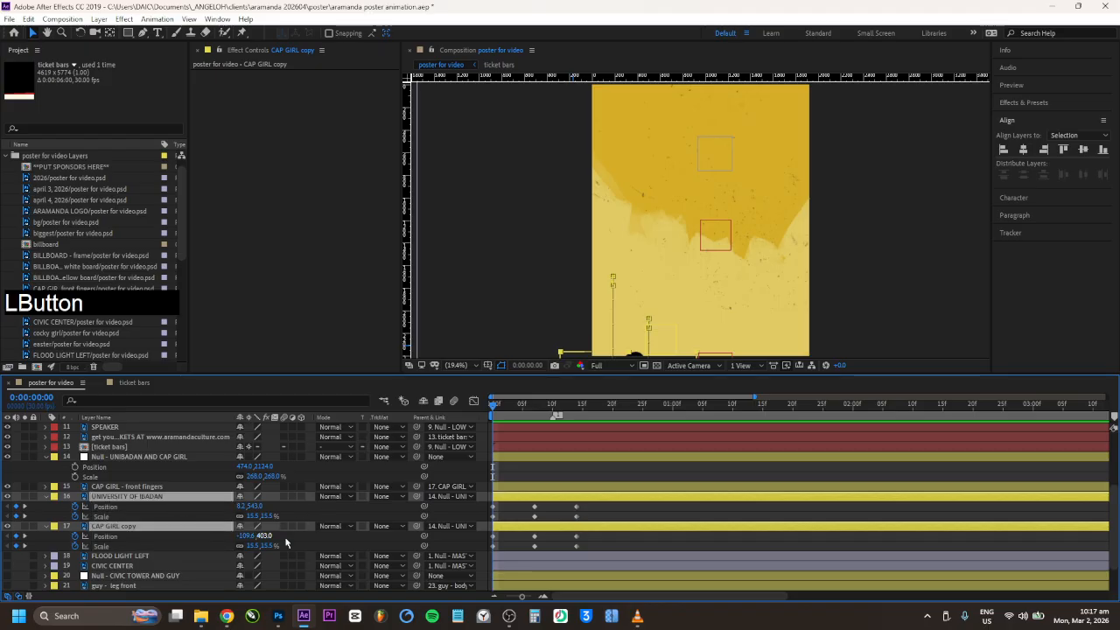
{"action": "left_click_drag", "start_coordinate": [265, 536], "coordinate": [280, 535]}
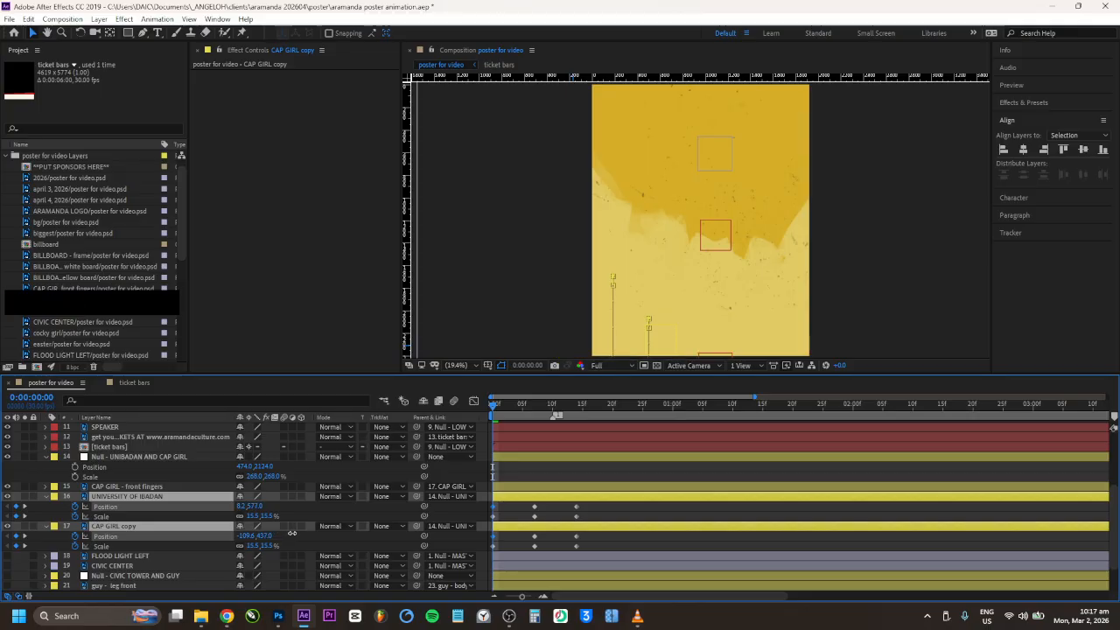
{"action": "key", "text": "space"}
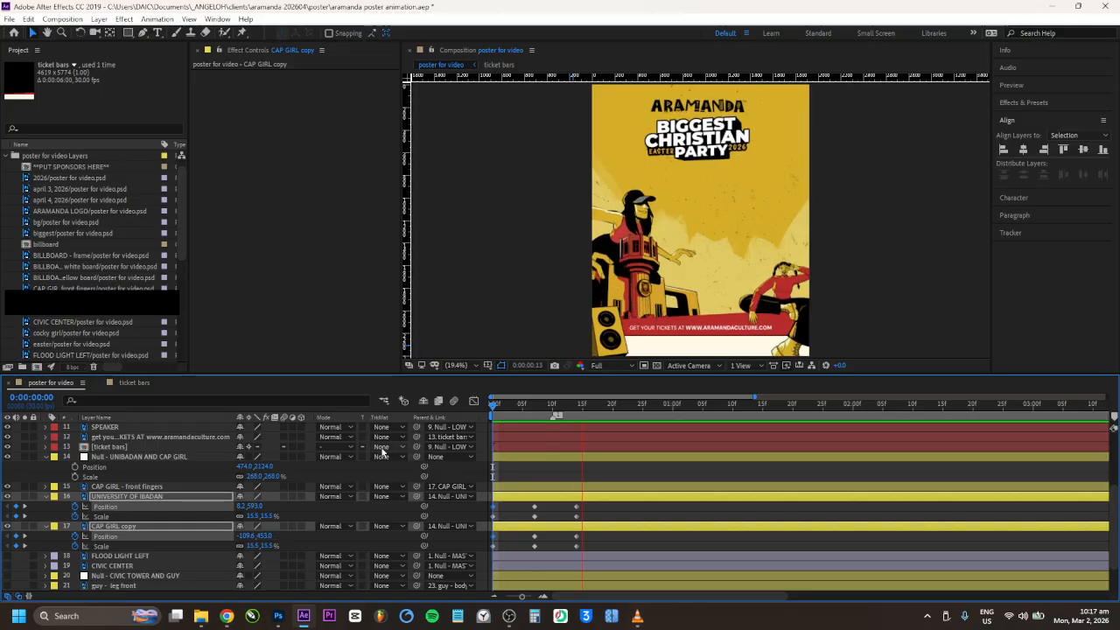
{"action": "key", "text": "space"}
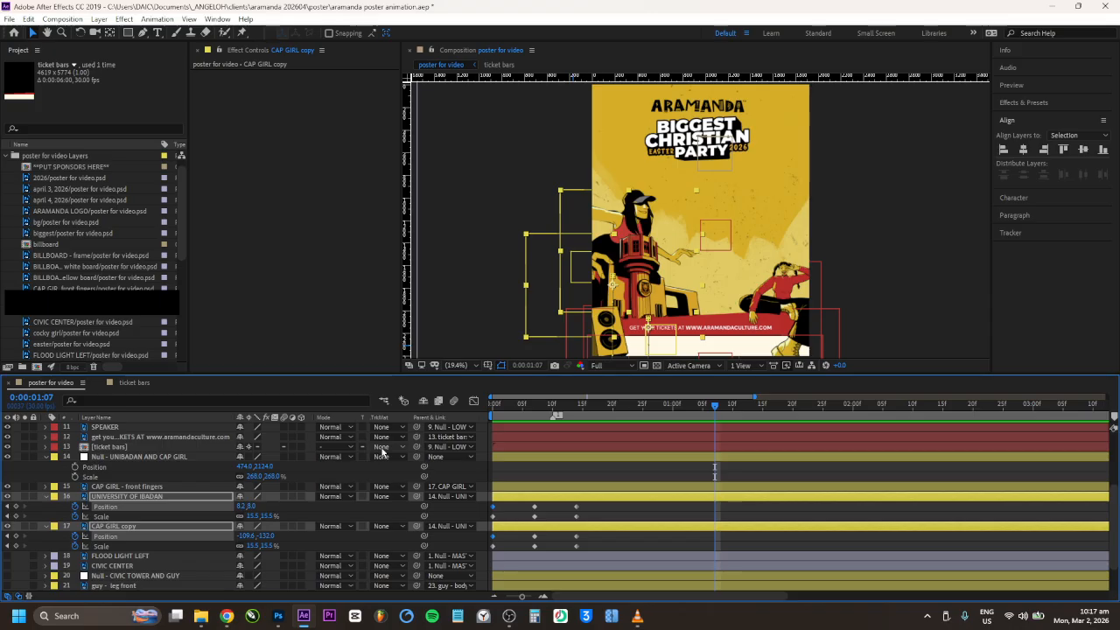
Step: Save the project and collapse the properties of the UNIBADAN and cap girl null and its animated layers
{"action": "left_click_drag", "start_coordinate": [508, 414], "coordinate": [480, 421]}
{"action": "key", "text": "ctrl+s"}
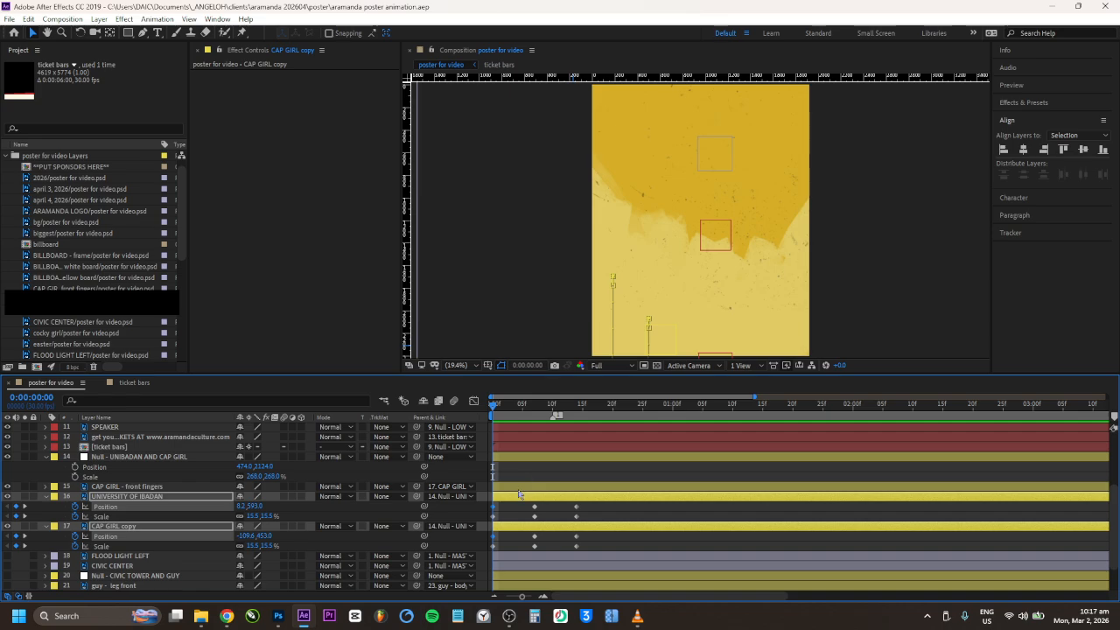
{"action": "left_click", "coordinate": [46, 459]}
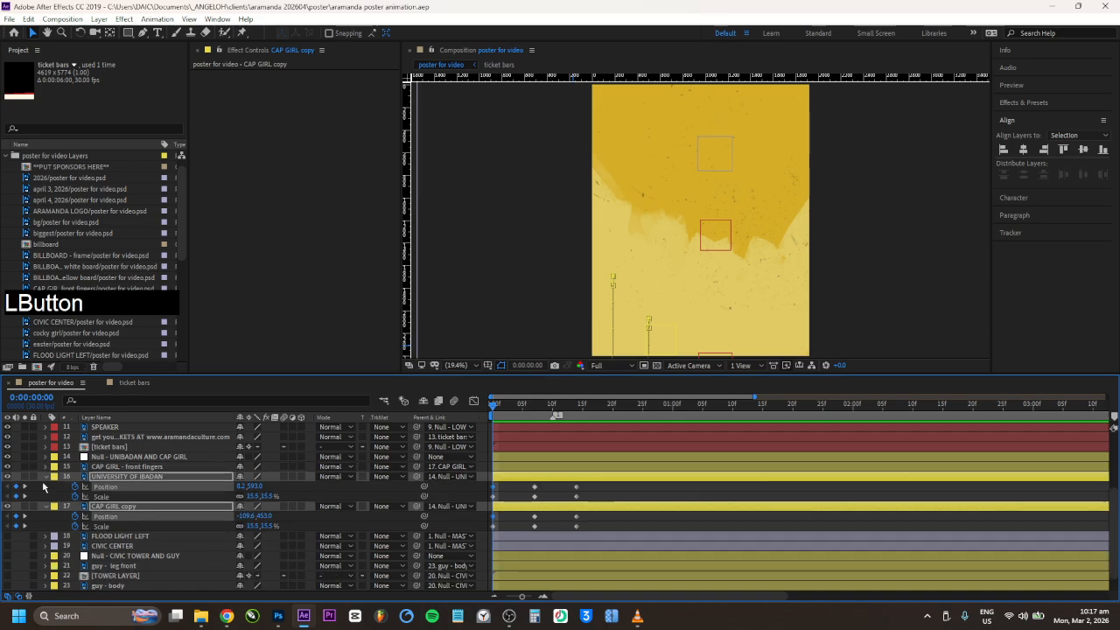
{"action": "left_click", "coordinate": [46, 478]}
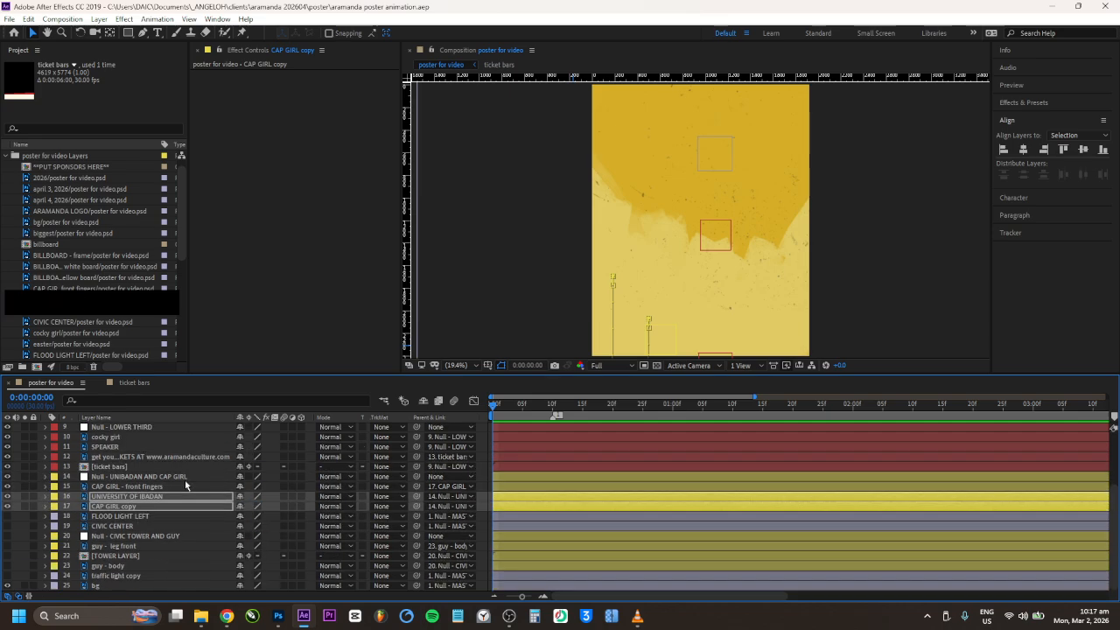
Step: Try starting the four UNIBADAN and cap girl group layers one frame later and preview the entrance
{"action": "left_click", "coordinate": [157, 476]}
{"action": "left_click", "coordinate": [173, 503], "text": "shift"}
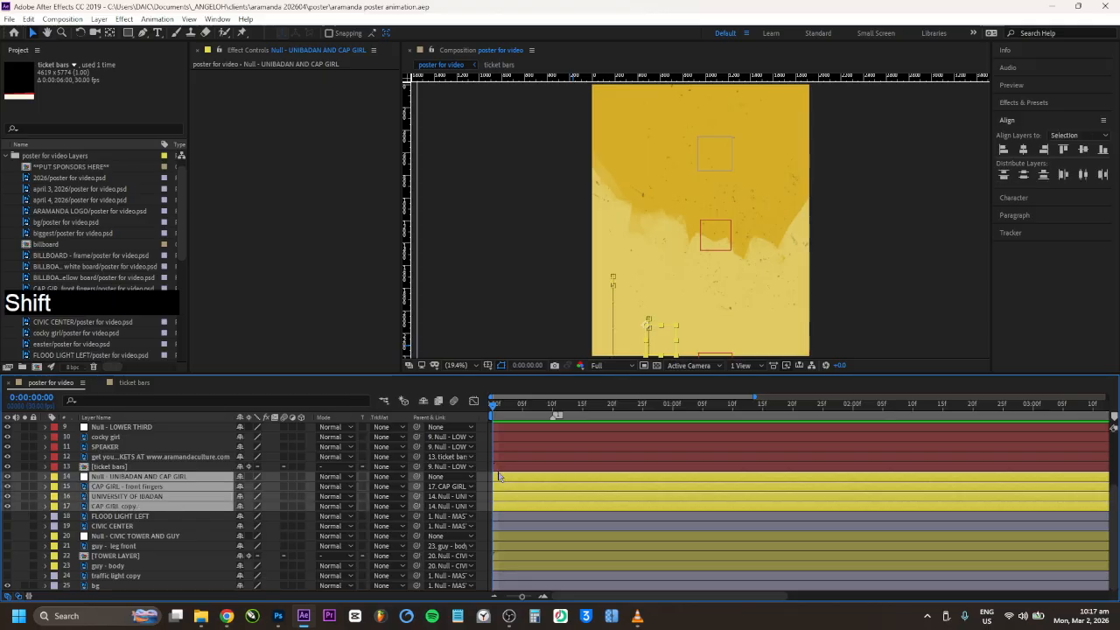
{"action": "left_click_drag", "start_coordinate": [508, 480], "coordinate": [514, 482]}
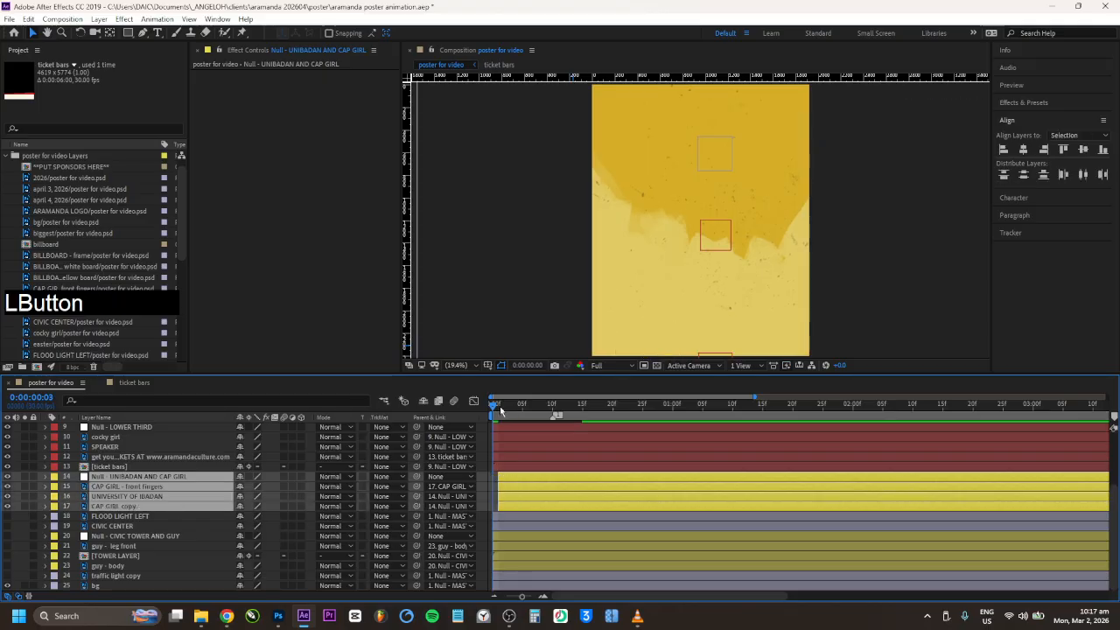
{"action": "key", "text": "space"}
{"action": "key", "text": "space"}
Step: Try a two-frame delay for the UNIBADAN and cap girl group, undo both timing offsets, and preview the entrance
{"action": "left_click_drag", "start_coordinate": [518, 482], "coordinate": [526, 484]}
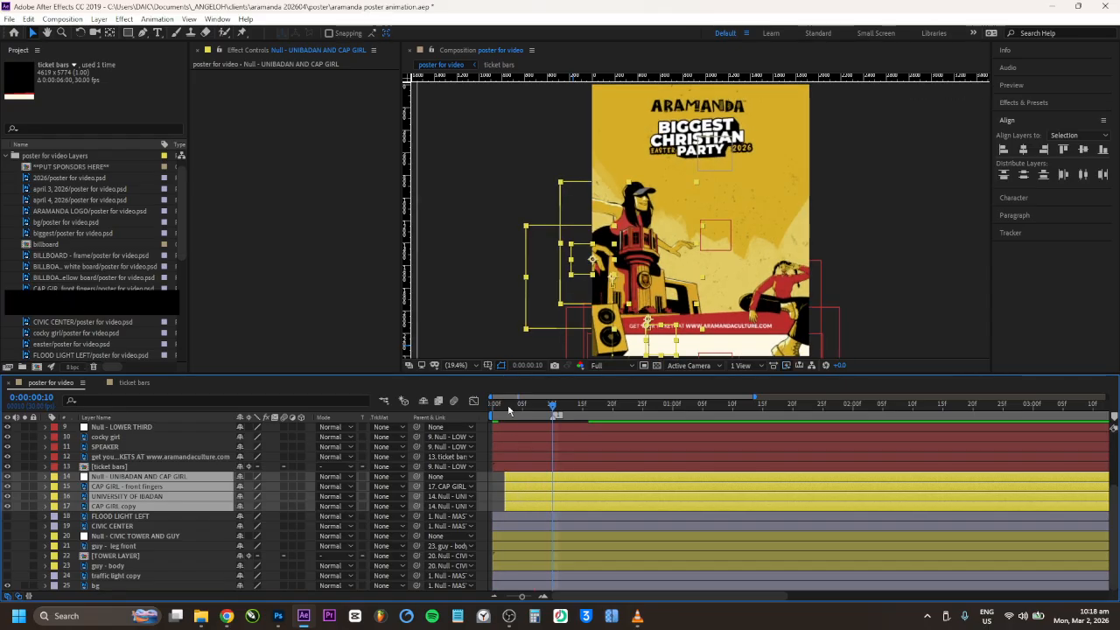
{"action": "left_click_drag", "start_coordinate": [509, 409], "coordinate": [459, 412]}
{"action": "key", "text": "space"}
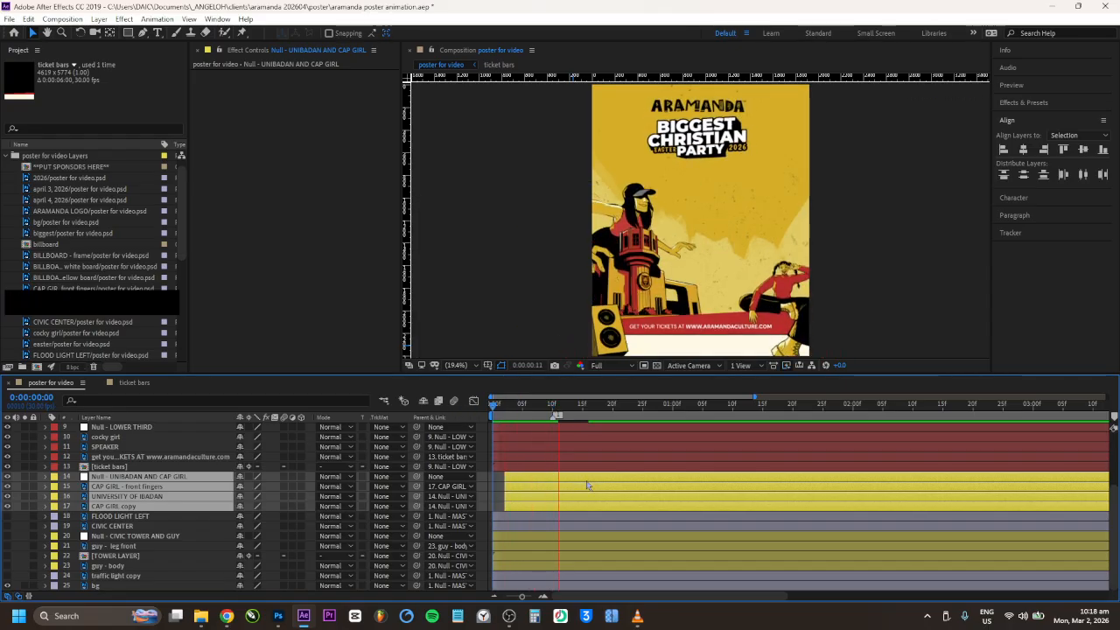
{"action": "key", "text": "space"}
{"action": "key", "text": "ctrl+z"}
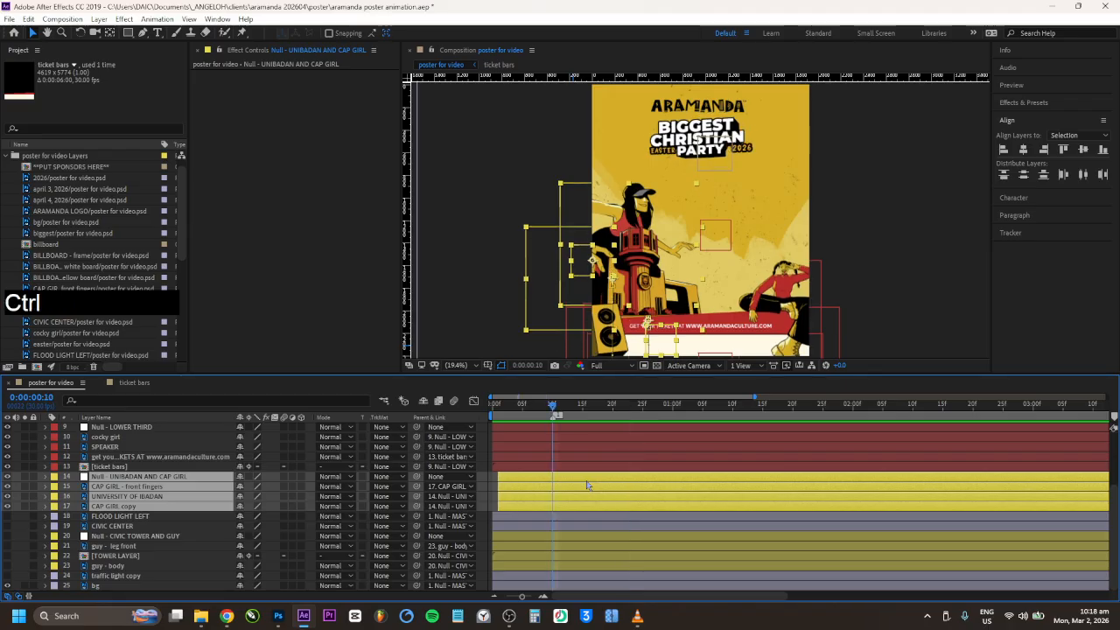
{"action": "key", "text": "space"}
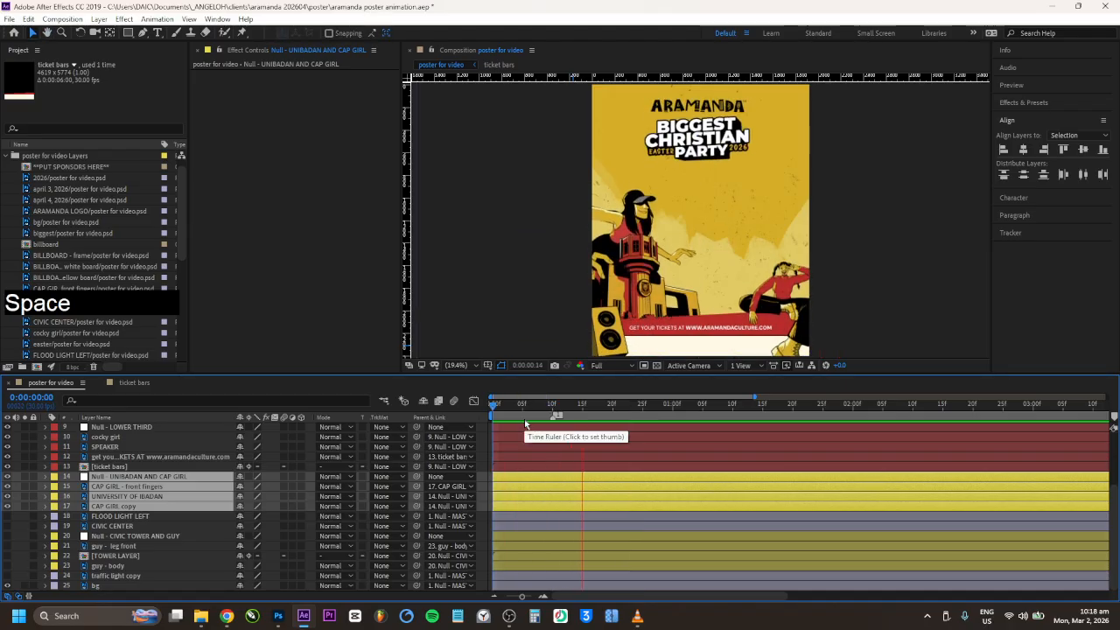
{"action": "key", "text": "space"}
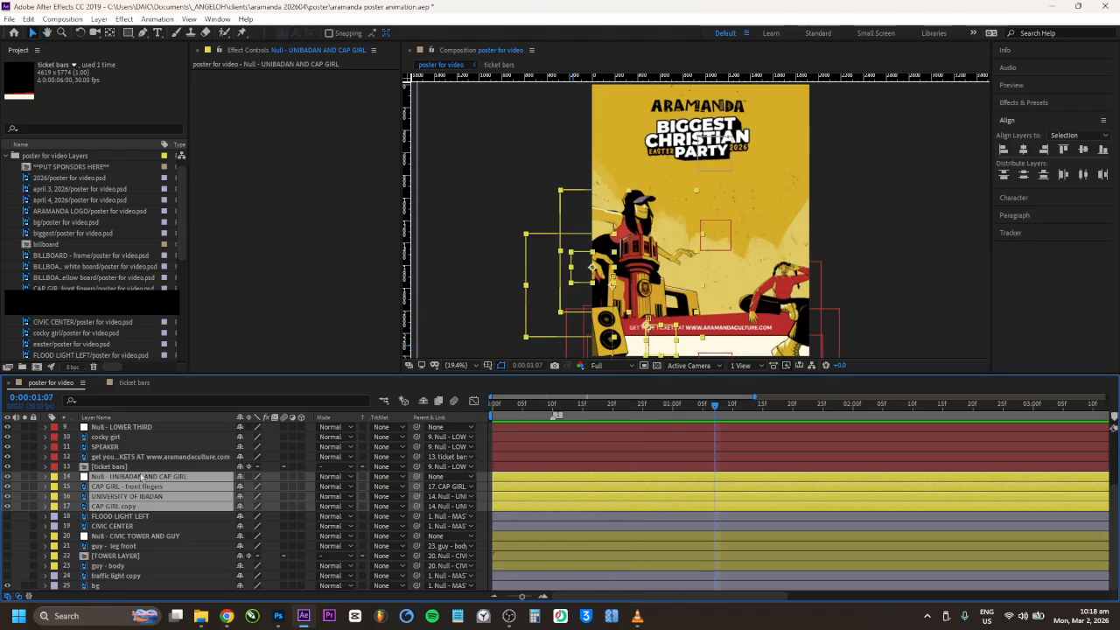
Step: Move the final position keyframes of SPEAKER, the ticket website text and ticket bars to frame 15, and preview the entrance
{"action": "left_click", "coordinate": [109, 467]}
{"action": "left_click", "coordinate": [125, 447], "text": "shift"}
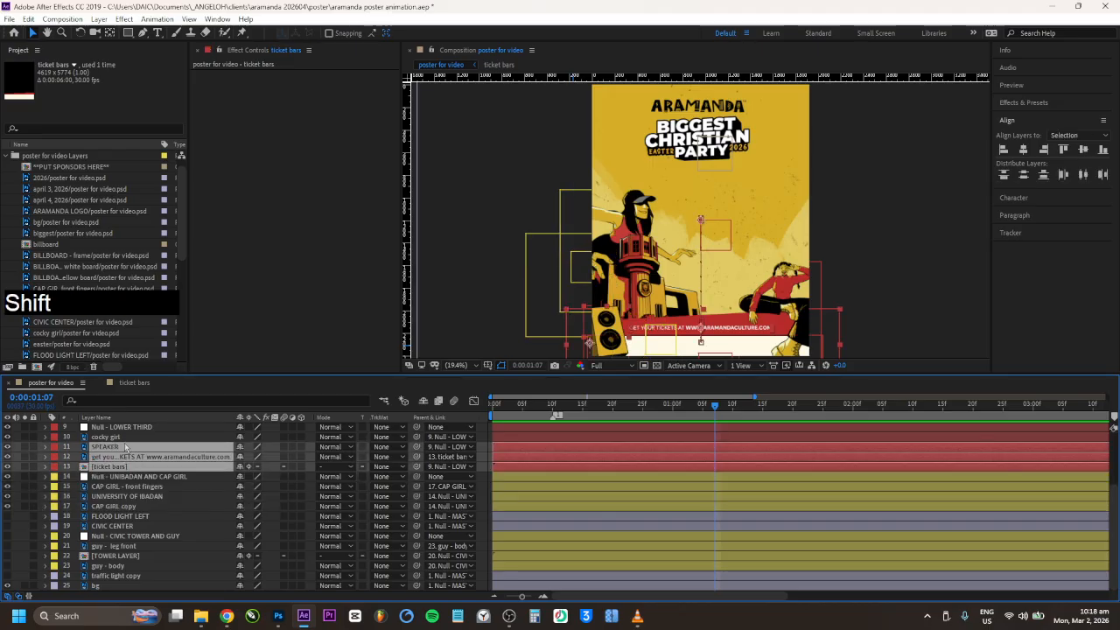
{"action": "key", "text": "p"}
{"action": "left_click_drag", "start_coordinate": [561, 457], "coordinate": [584, 498]}
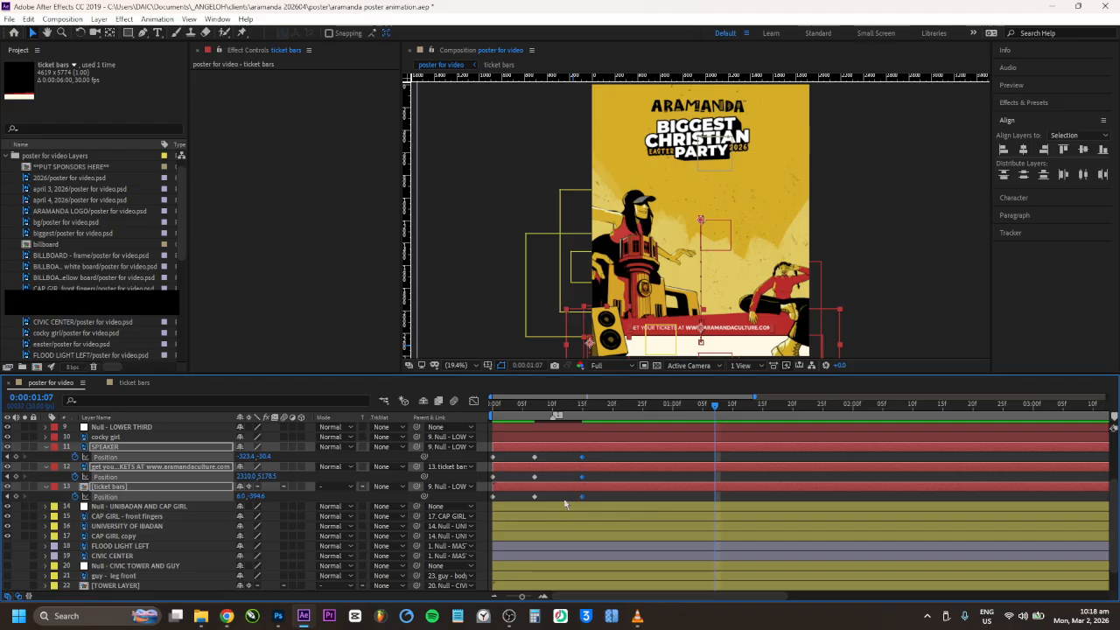
{"action": "left_click", "coordinate": [539, 475]}
{"action": "key", "text": "space"}
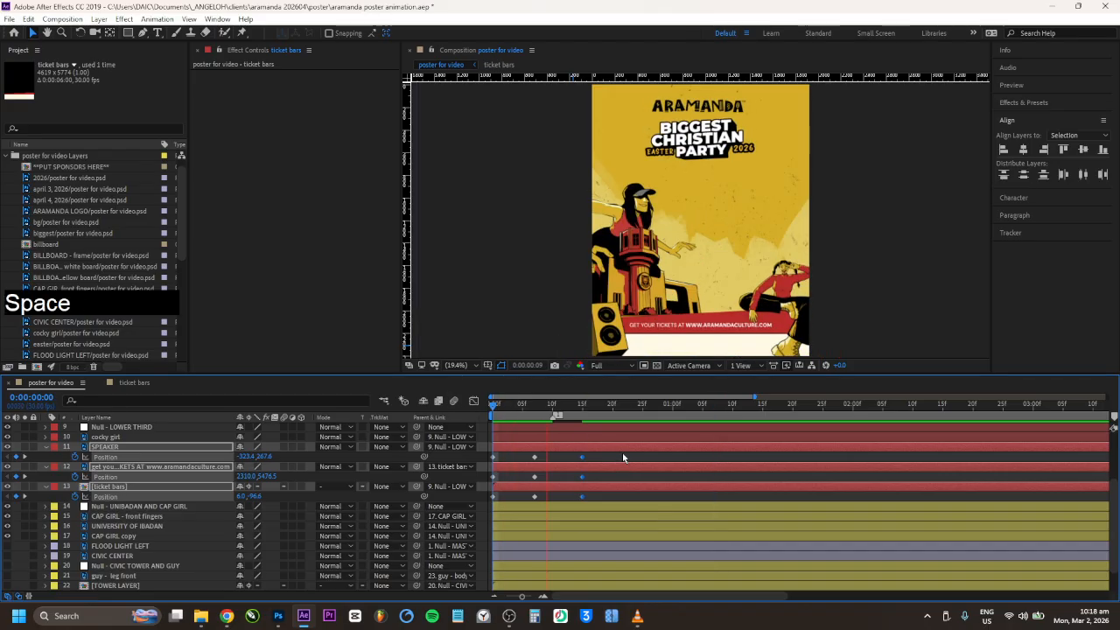
{"action": "key", "text": "space"}
Step: Save the project and replay the full entrance from the first frame
{"action": "key", "text": "ctrl+s"}
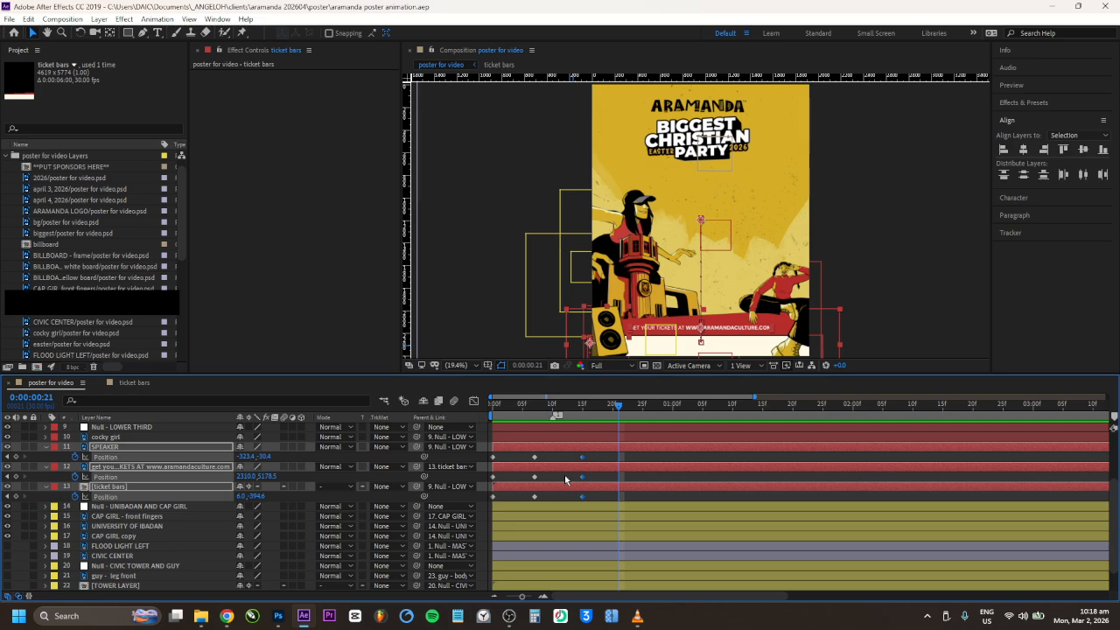
{"action": "left_click_drag", "start_coordinate": [511, 410], "coordinate": [413, 425]}
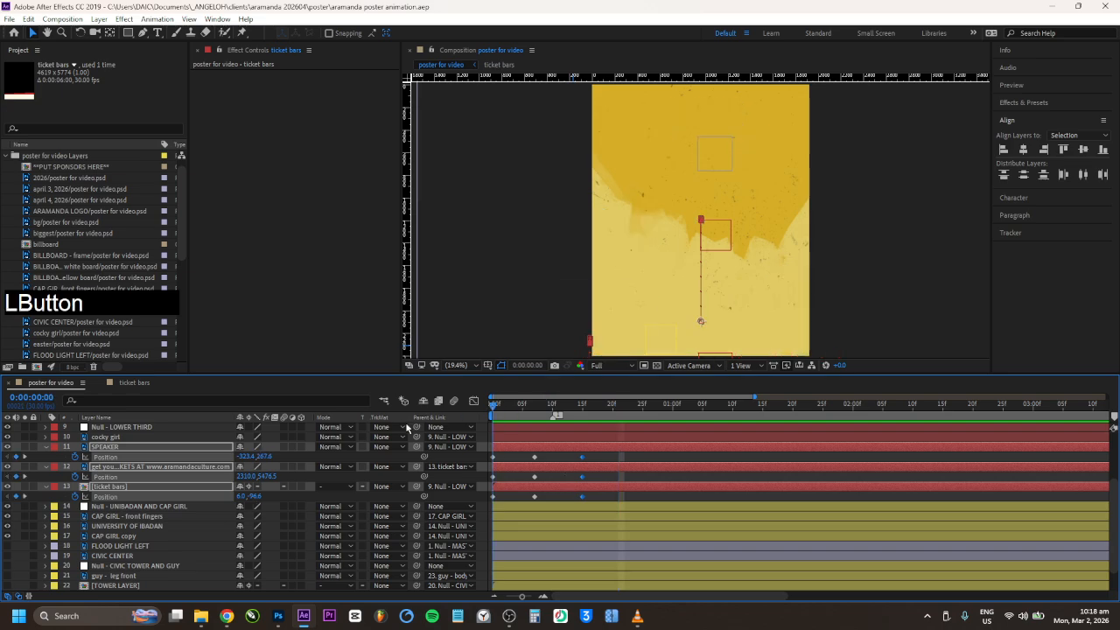
{"action": "key", "text": "space"}
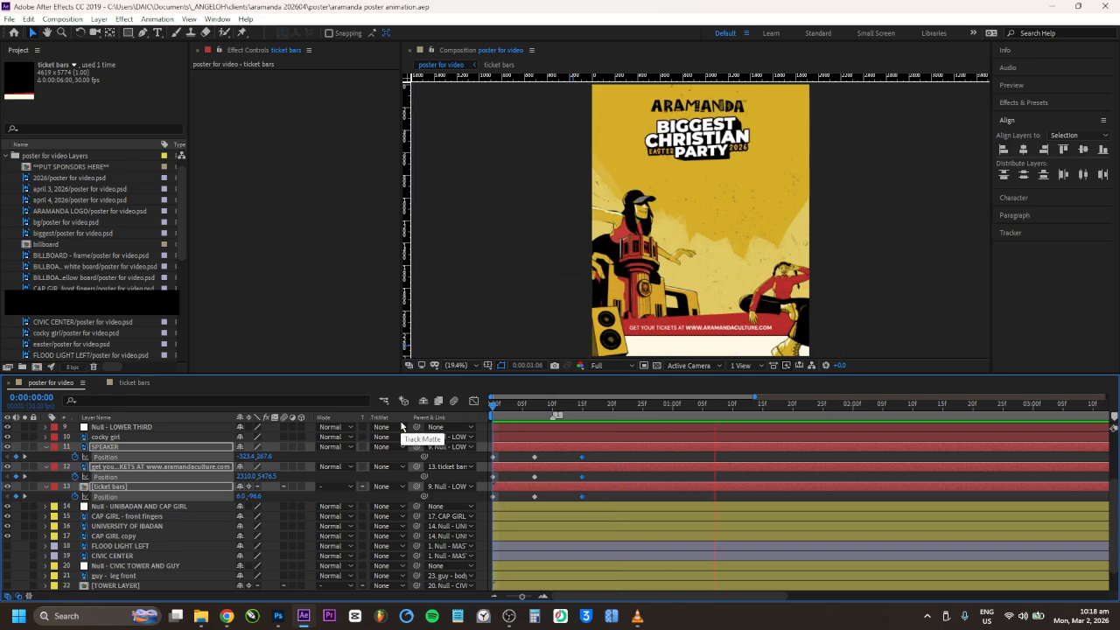
Step: Replay the poster entrance from the first frame through frame 21 to check the timing
{"action": "key", "text": "space"}
{"action": "left_click", "coordinate": [492, 409]}
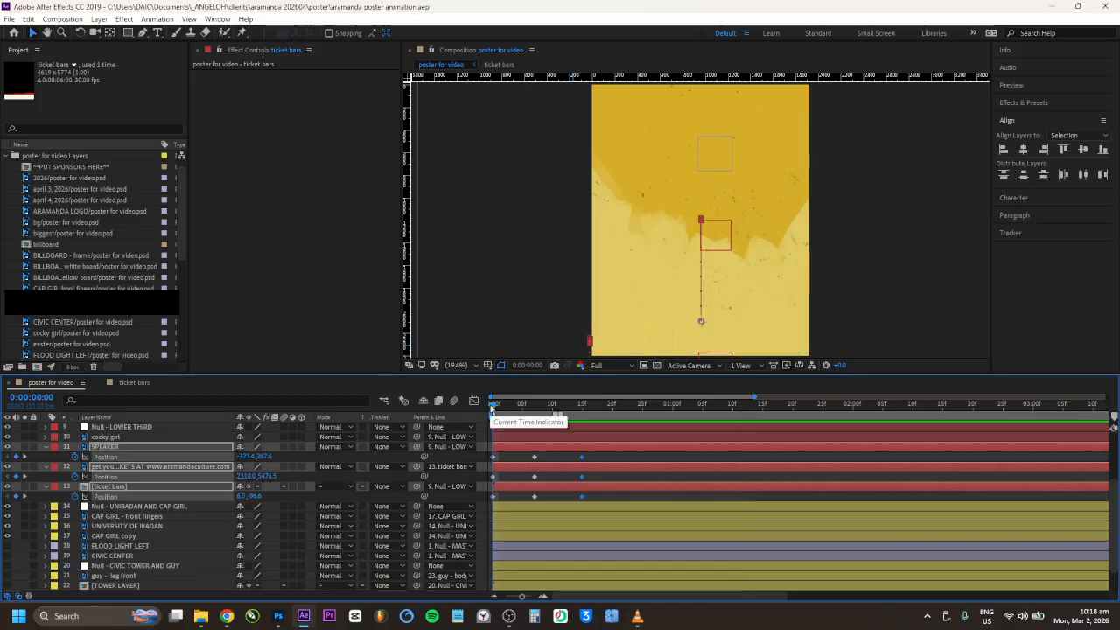
{"action": "key", "text": "space"}
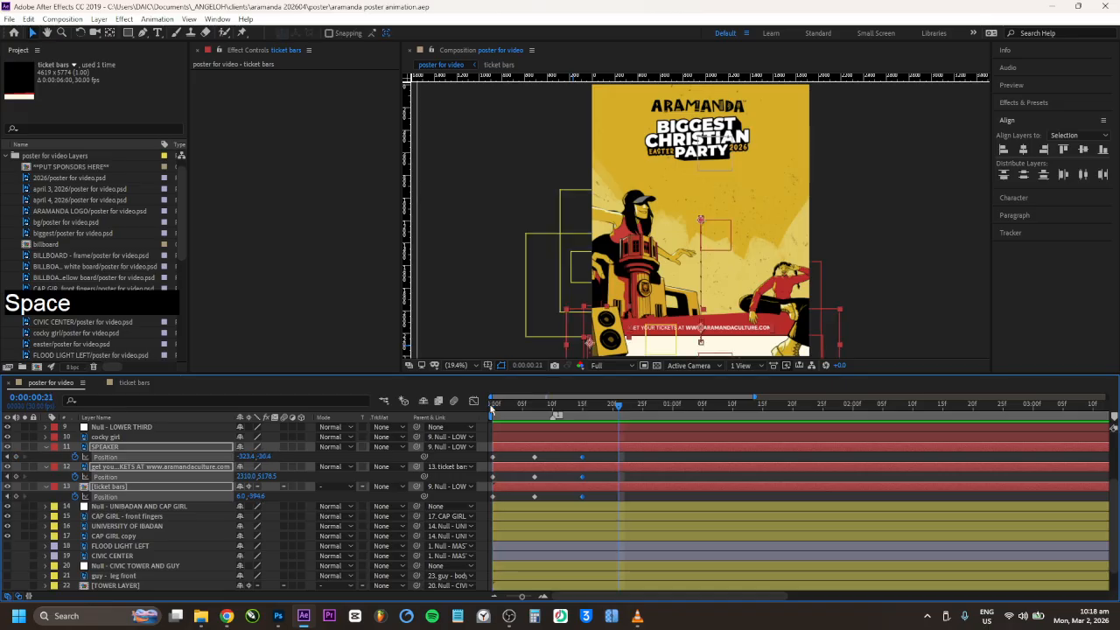
Step: Retime the position keyframes of SPEAKER, the ticket website text and ticket bars, putting the middle ones on frame 10 and the final ones on frame 19
{"action": "left_click_drag", "start_coordinate": [593, 459], "coordinate": [488, 517]}
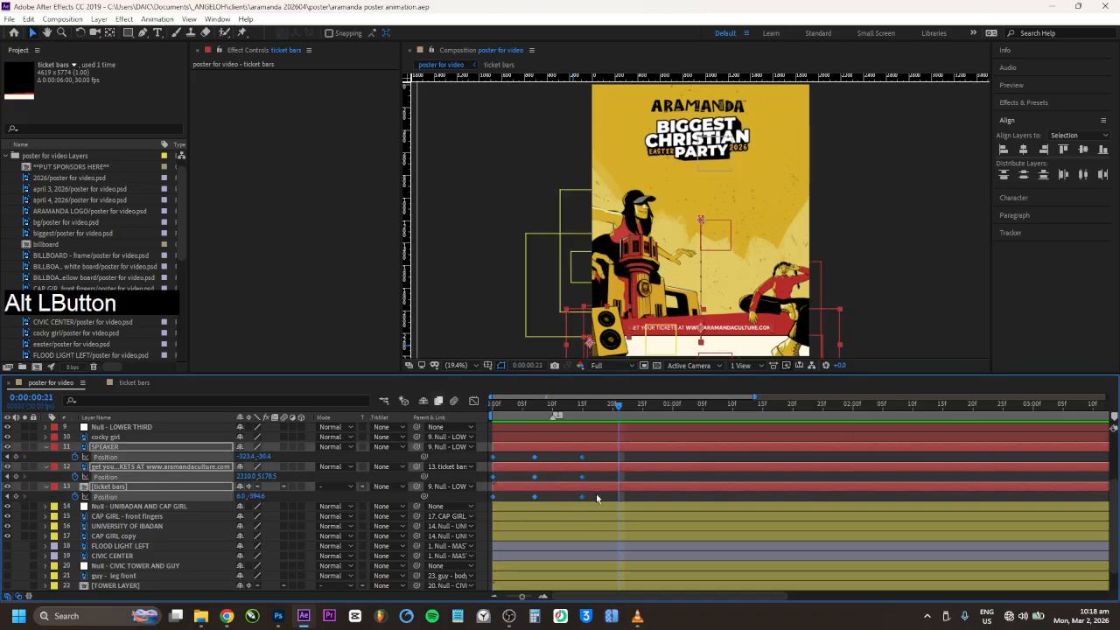
{"action": "left_click_drag", "start_coordinate": [605, 496], "coordinate": [606, 495]}
{"action": "left_click_drag", "start_coordinate": [536, 453], "coordinate": [551, 497]}
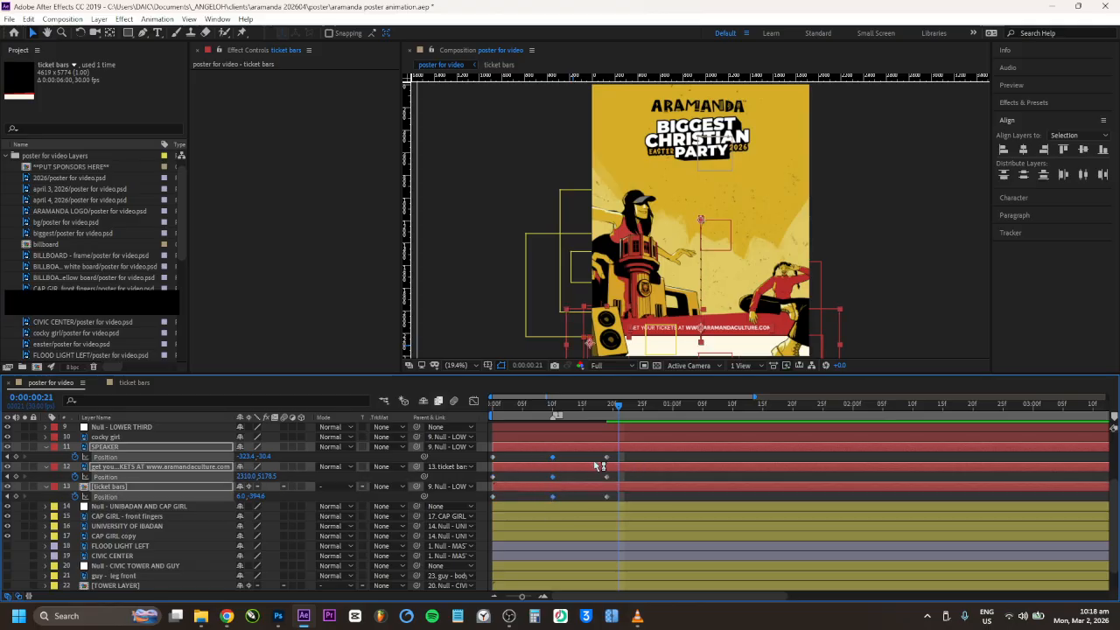
Step: Stretch the position and scale keyframes of UNIVERSITY OF IBADAN and CAP GIRL copy proportionally to end at frame 21
{"action": "left_click", "coordinate": [144, 507]}
{"action": "left_click", "coordinate": [122, 536], "text": "shift"}
{"action": "key", "text": "s"}
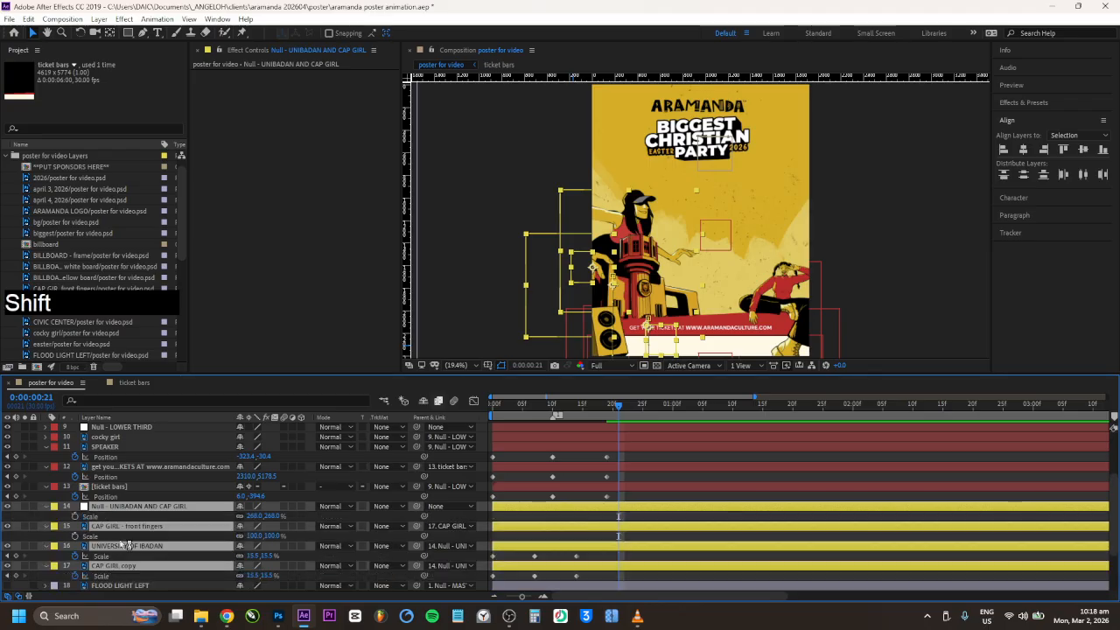
{"action": "key", "text": "shift+s"}
{"action": "key", "text": "p"}
{"action": "key", "text": "shift+s"}
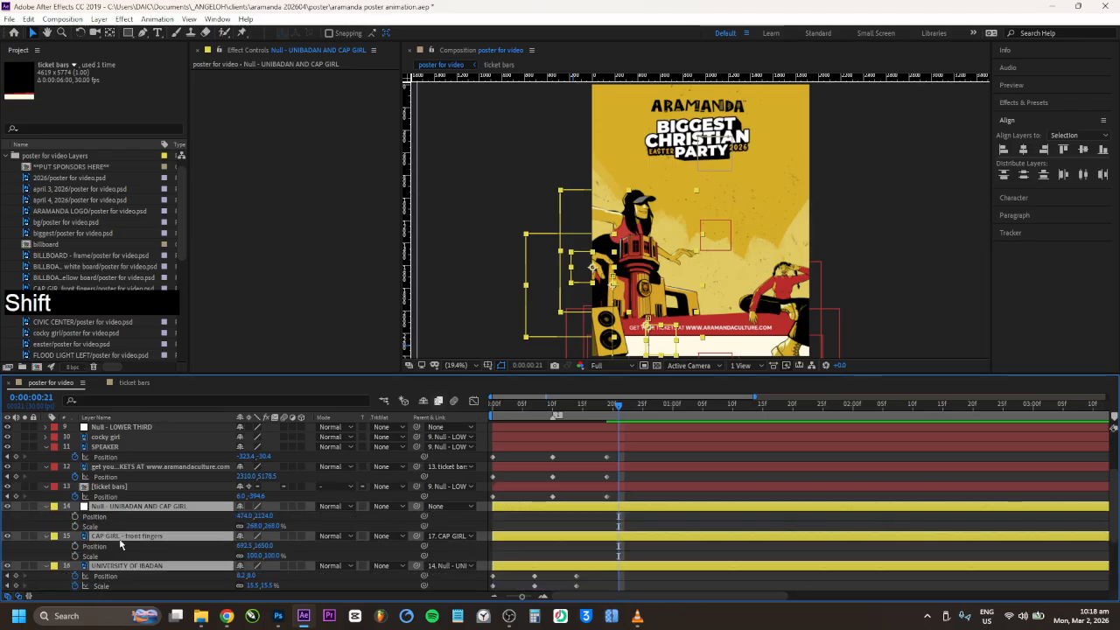
{"action": "scroll", "coordinate": [634, 536], "scroll_direction": "down", "scroll_amount": 3}
{"action": "left_click_drag", "start_coordinate": [598, 529], "coordinate": [487, 483]}
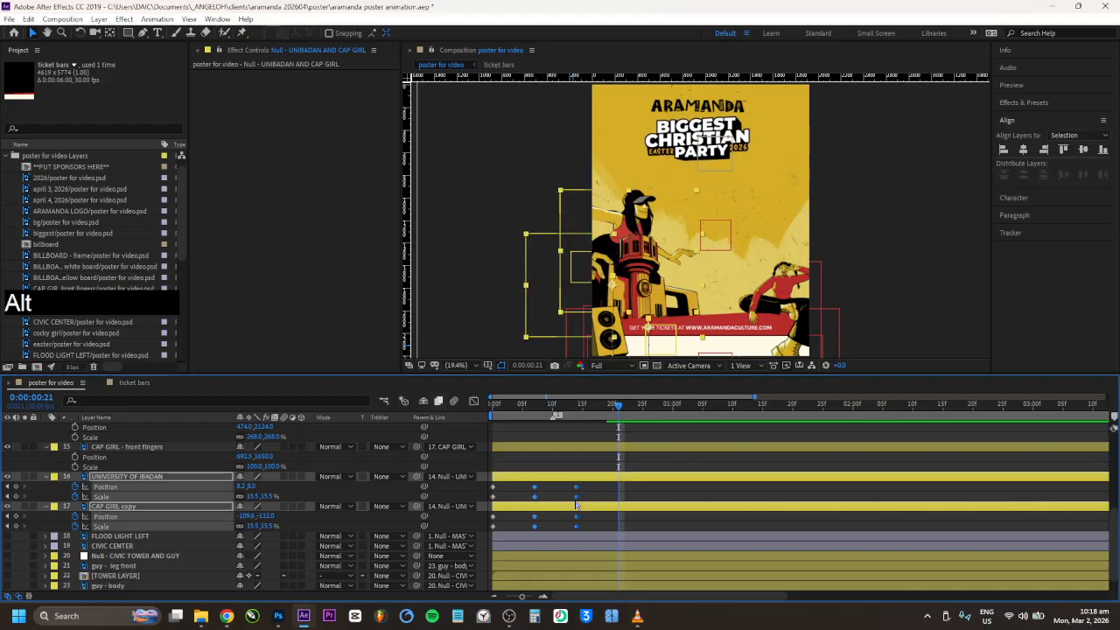
{"action": "left_click", "coordinate": [580, 499], "text": "alt"}
{"action": "left_click_drag", "start_coordinate": [614, 499], "coordinate": [448, 540]}
{"action": "key", "text": "ctrl+z"}
{"action": "left_click_drag", "start_coordinate": [573, 529], "coordinate": [617, 531]}
Step: Align the lower-third layers' position and scale keyframes, with the middle ones on frame 10 and the final ones on frame 19
{"action": "scroll", "coordinate": [543, 490], "scroll_direction": "up", "scroll_amount": 4}
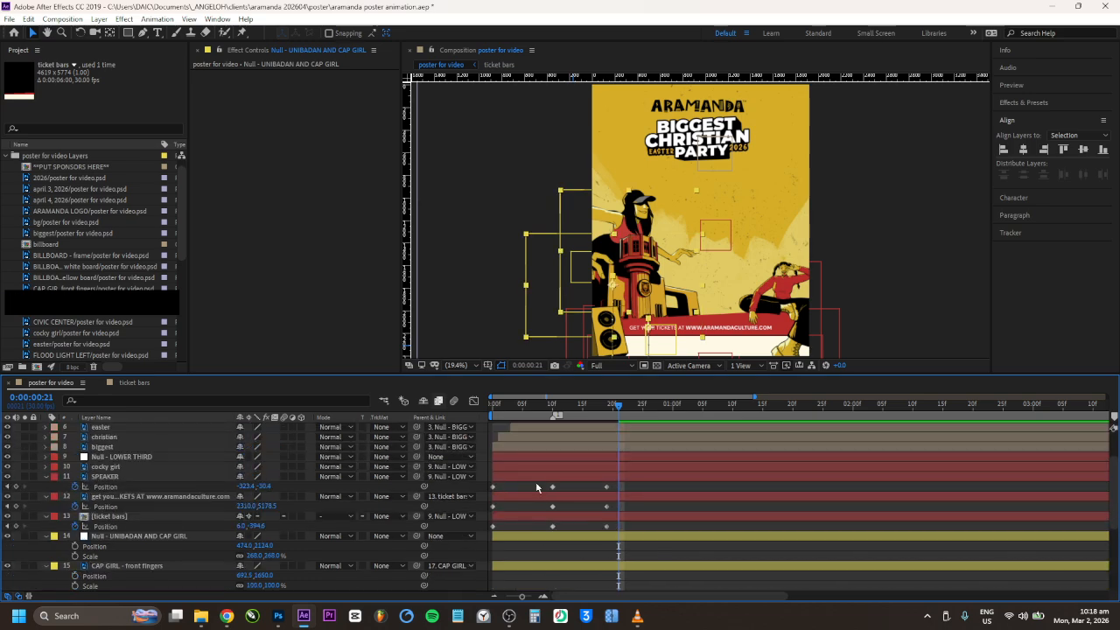
{"action": "left_click", "coordinate": [534, 479]}
{"action": "left_click", "coordinate": [527, 455]}
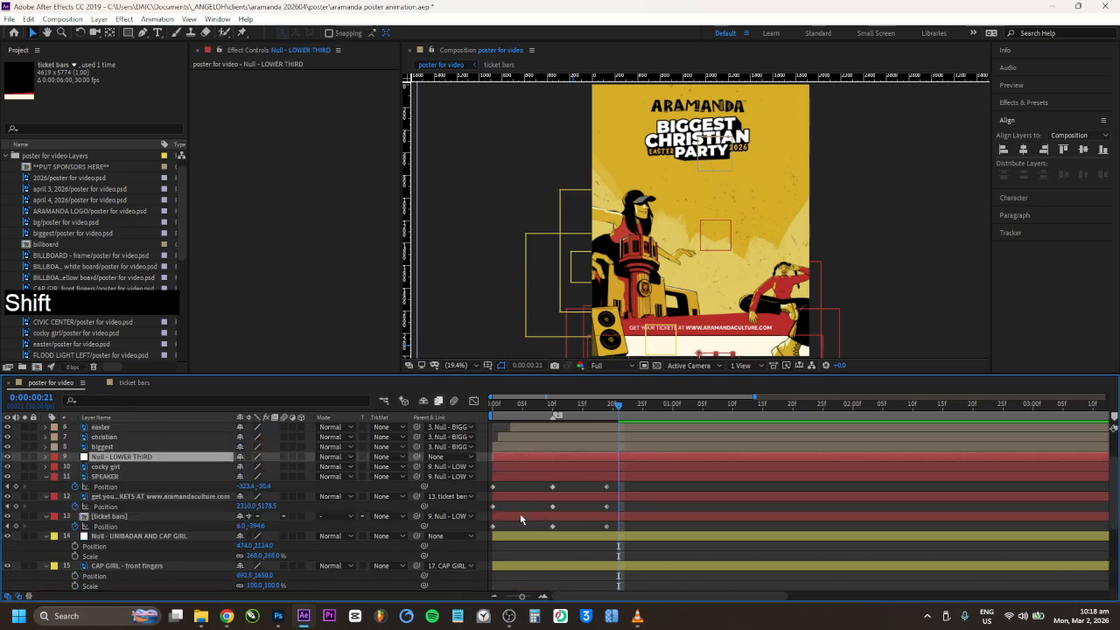
{"action": "left_click", "coordinate": [521, 517], "text": "shift"}
{"action": "key", "text": "p"}
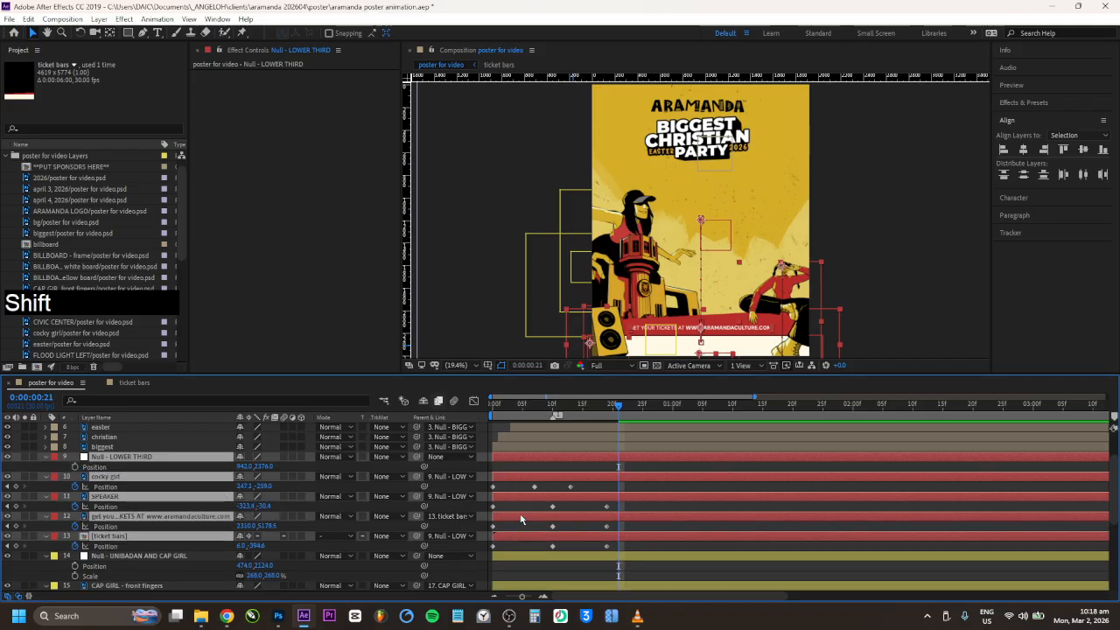
{"action": "key", "text": "shift+s"}
{"action": "scroll", "coordinate": [596, 538], "scroll_direction": "down", "scroll_amount": 2}
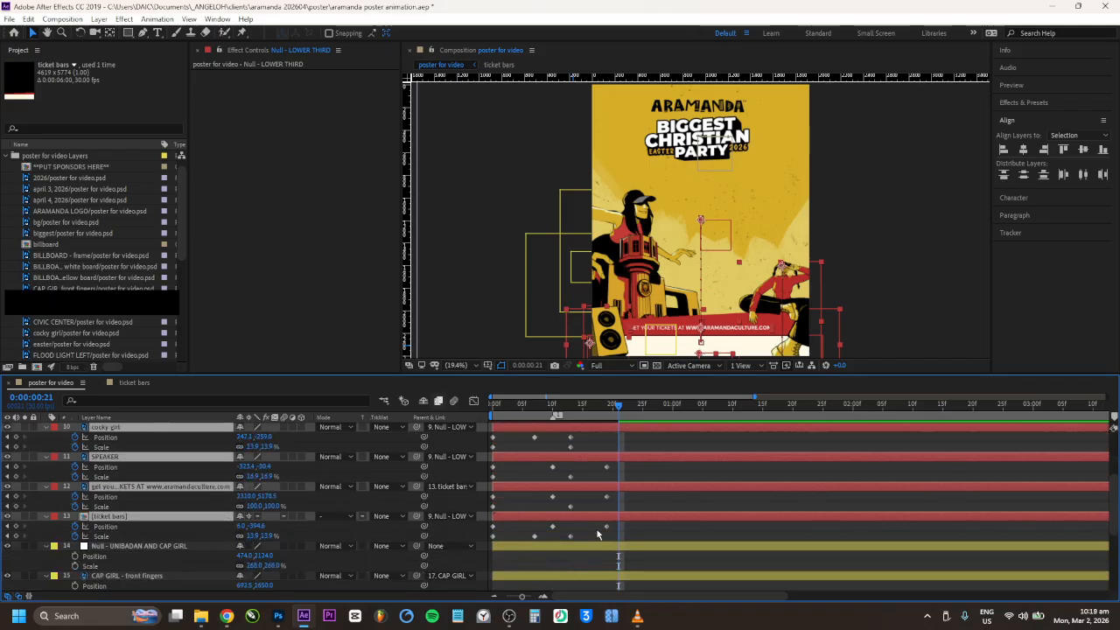
{"action": "left_click", "coordinate": [589, 434]}
{"action": "left_click_drag", "start_coordinate": [583, 439], "coordinate": [564, 450]}
{"action": "left_click_drag", "start_coordinate": [572, 447], "coordinate": [607, 449]}
{"action": "left_click_drag", "start_coordinate": [536, 437], "coordinate": [610, 480]}
{"action": "left_click_drag", "start_coordinate": [534, 535], "coordinate": [551, 536]}
Step: Collapse the open properties of every layer in the poster composition
{"action": "scroll", "coordinate": [539, 522], "scroll_direction": "up", "scroll_amount": 3}
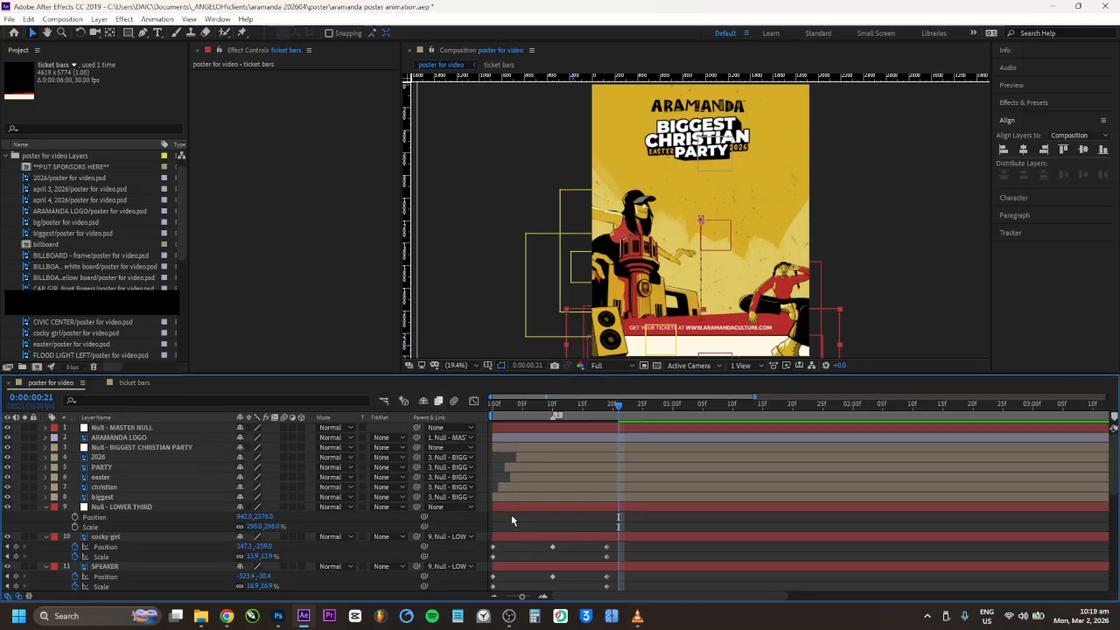
{"action": "key", "text": "ctrl+a"}
{"action": "key", "text": "p"}
{"action": "key", "text": "p"}
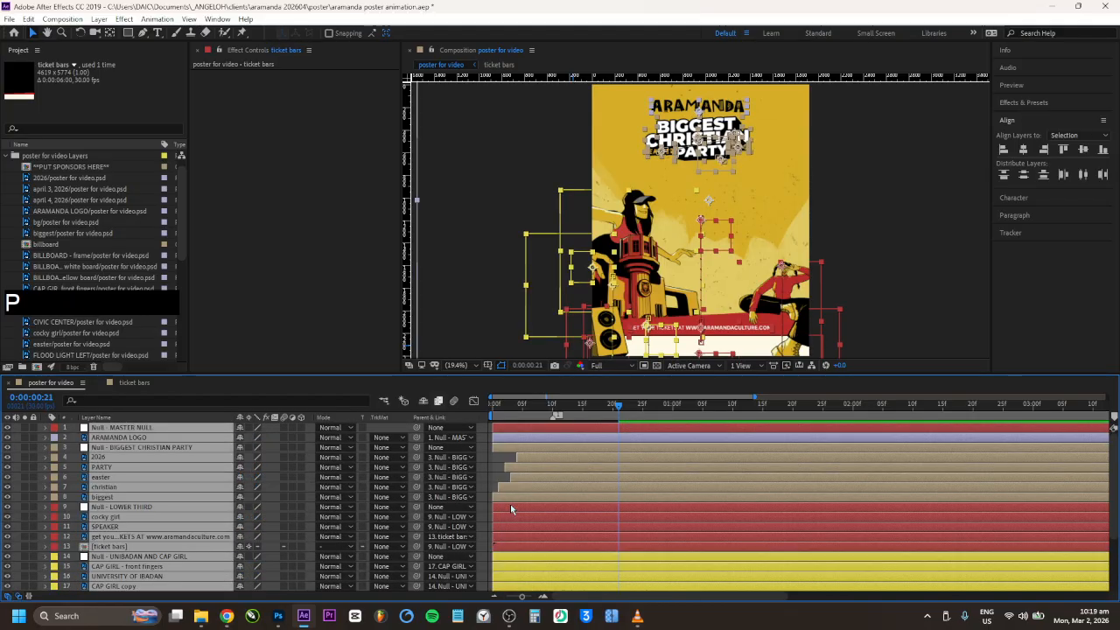
Step: Preview the full entrance from the first frame with the retimed keyframes
{"action": "left_click", "coordinate": [495, 408]}
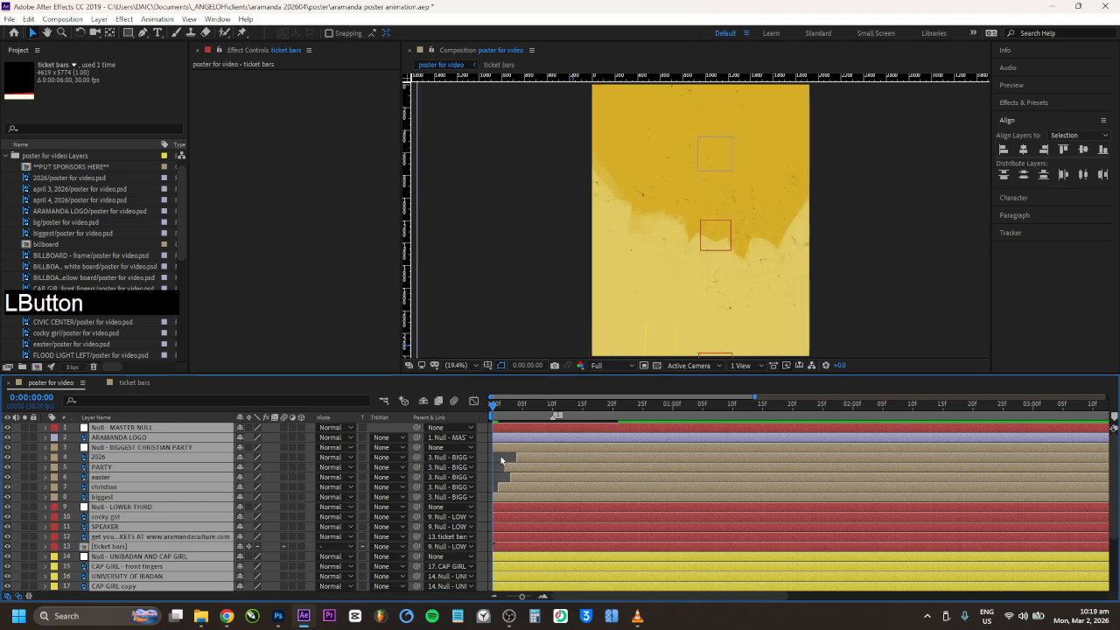
{"action": "left_click", "coordinate": [501, 458]}
{"action": "key", "text": "space"}
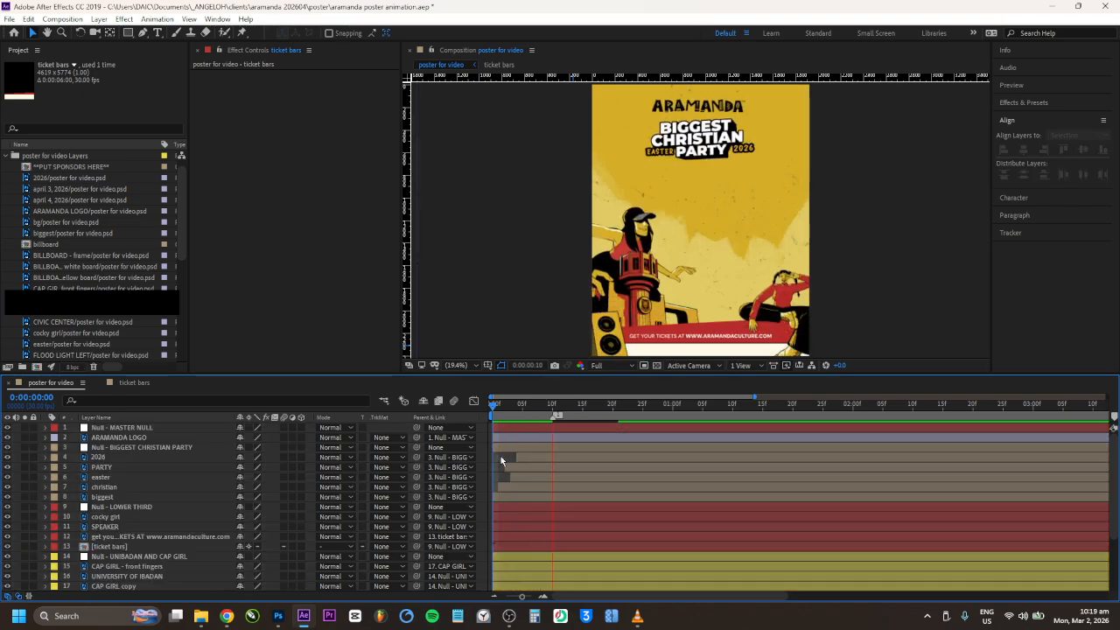
{"action": "key", "text": "space"}
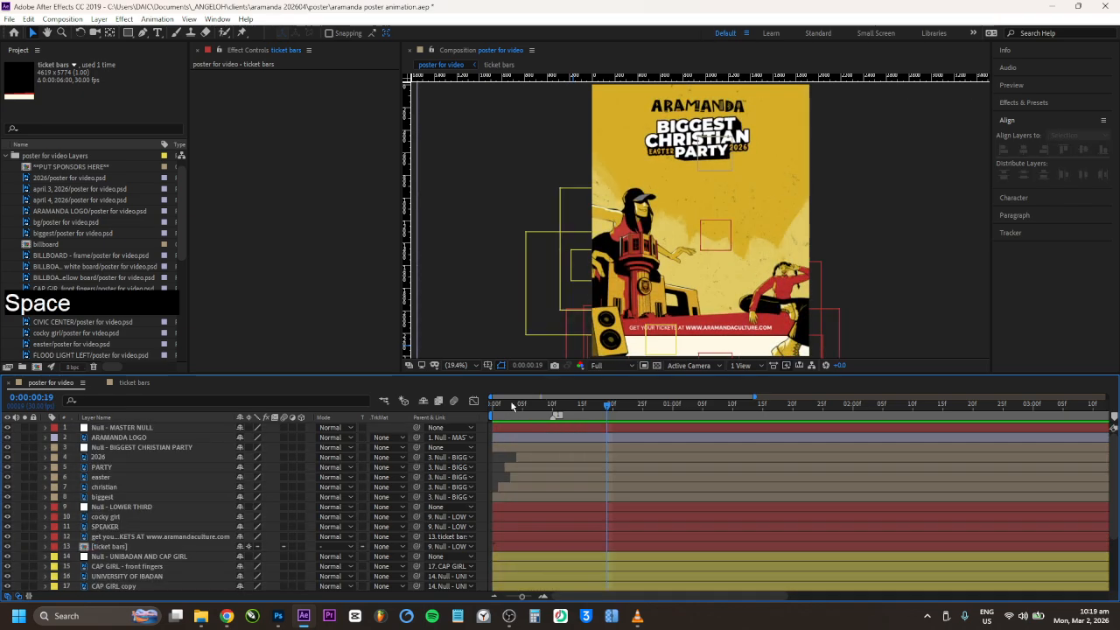
{"action": "left_click", "coordinate": [465, 402]}
{"action": "key", "text": "space"}
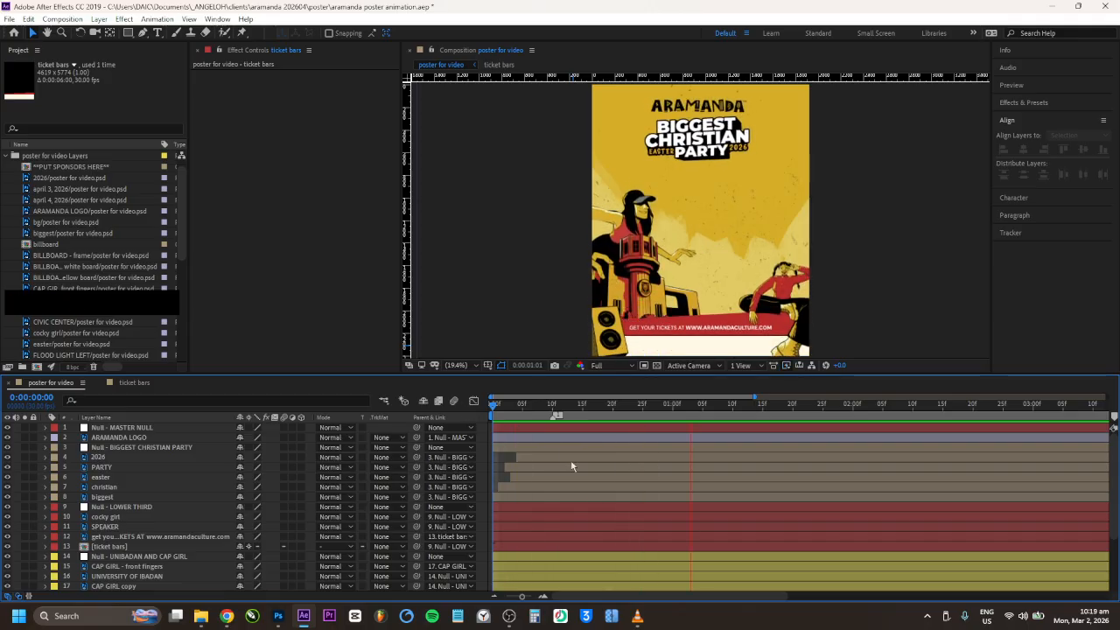
{"action": "left_click", "coordinate": [549, 430]}
{"action": "key", "text": "space"}
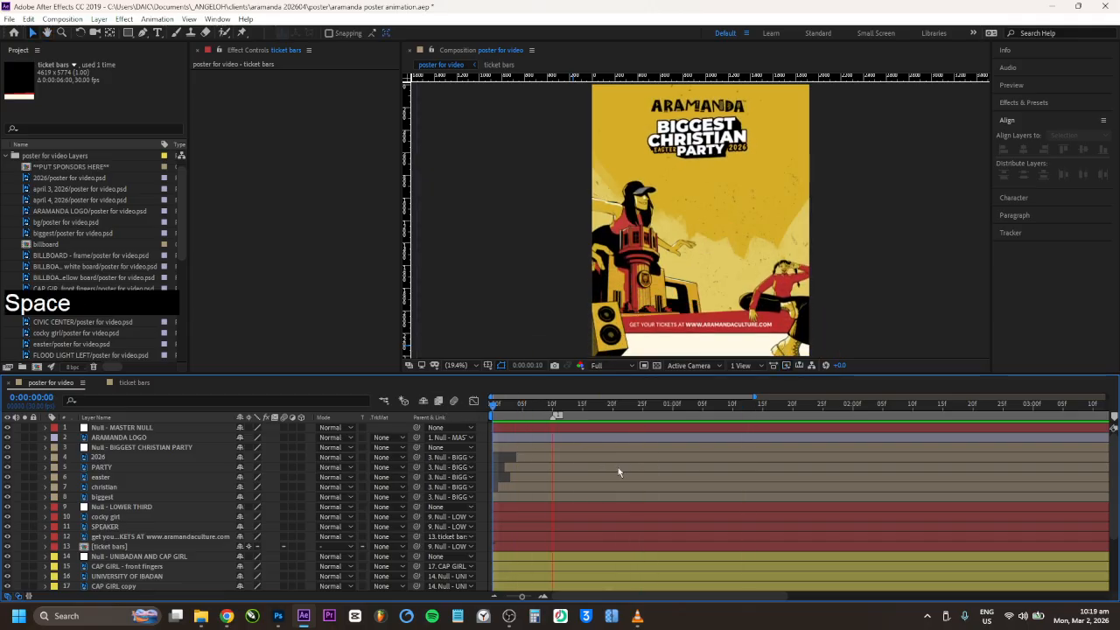
Step: Replay the entrance again to check its pacing and save the project
{"action": "key", "text": "space"}
{"action": "left_click_drag", "start_coordinate": [520, 407], "coordinate": [442, 407]}
{"action": "key", "text": "space"}
{"action": "key", "text": "space"}
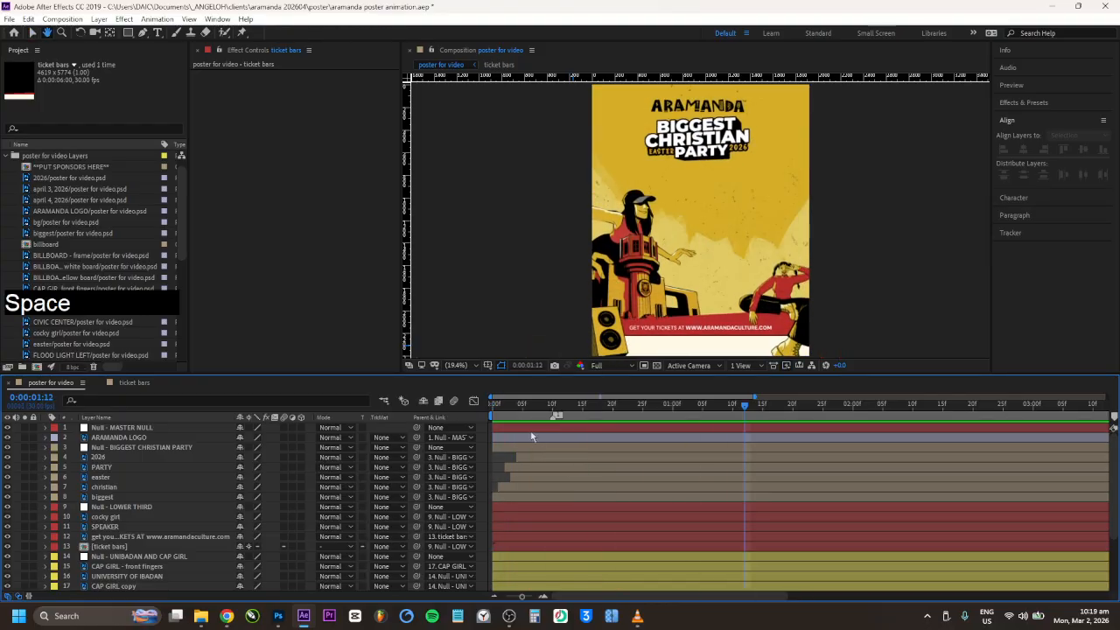
{"action": "key", "text": "space"}
{"action": "key", "text": "space"}
{"action": "key", "text": "ctrl+s"}
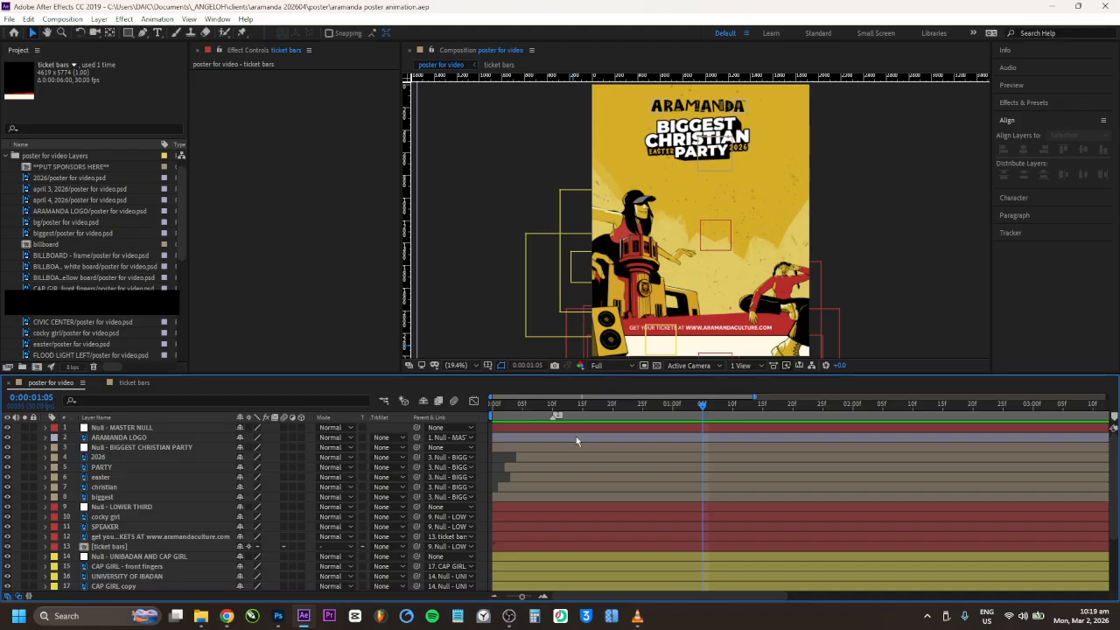
Step: Make the hidden layers from FLOOD LIGHT LEFT down to traffic light copy visible
{"action": "scroll", "coordinate": [515, 482], "scroll_direction": "down", "scroll_amount": 2}
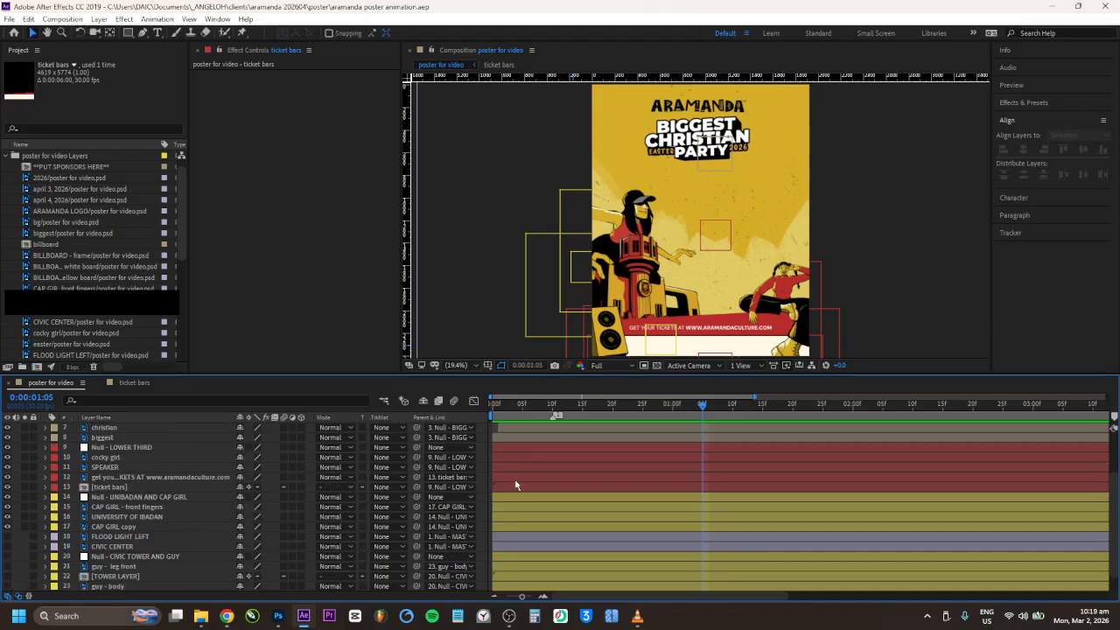
{"action": "scroll", "coordinate": [507, 484], "scroll_direction": "down", "scroll_amount": 1}
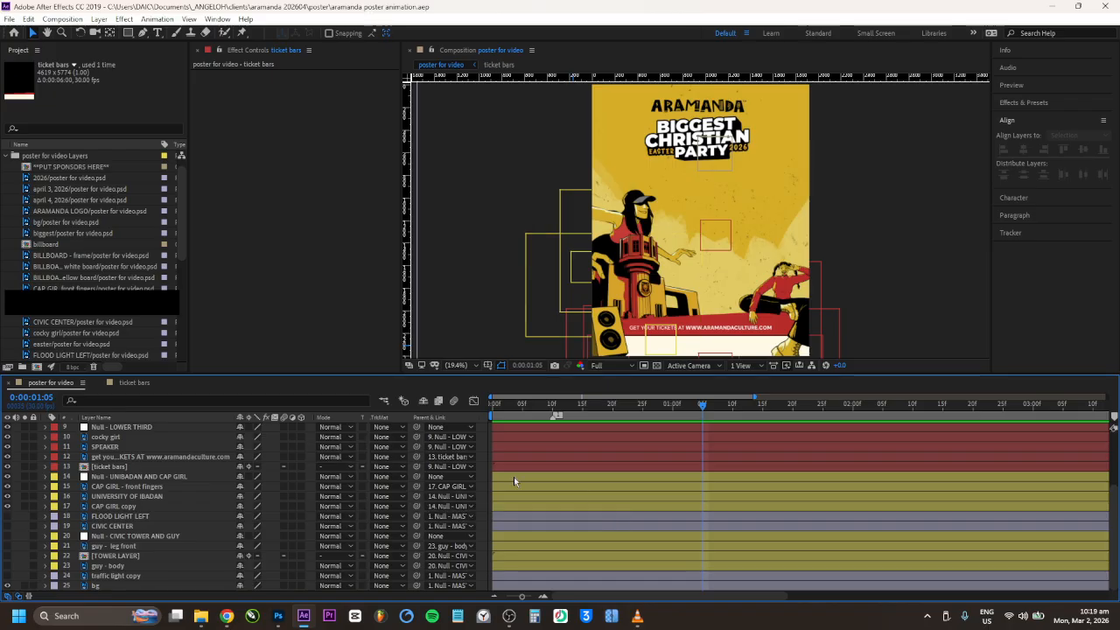
{"action": "scroll", "coordinate": [513, 477], "scroll_direction": "up", "scroll_amount": 2}
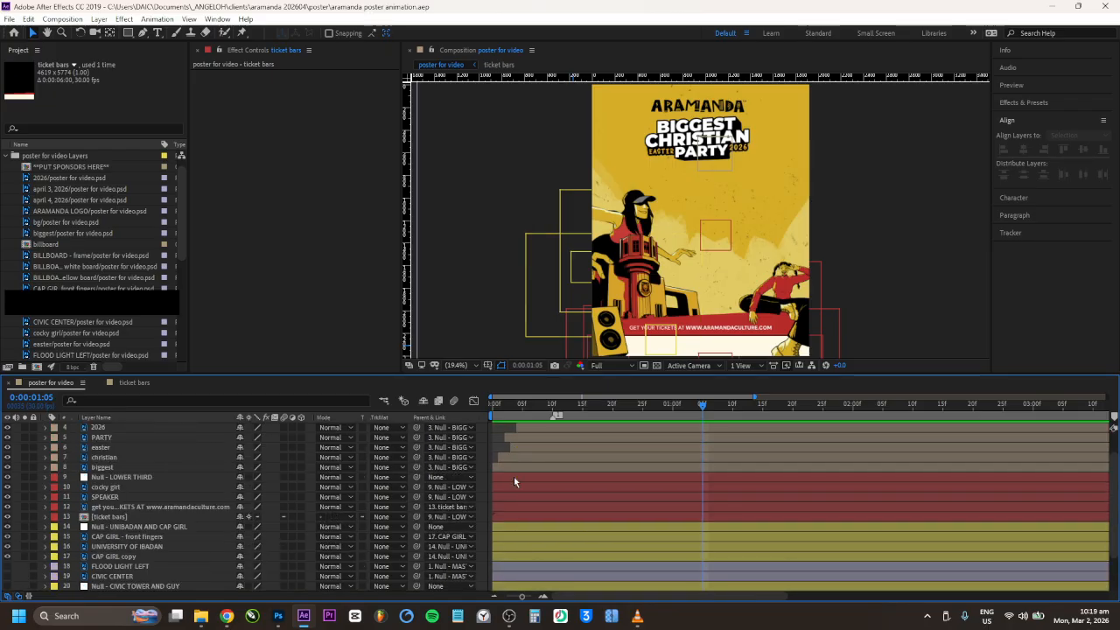
{"action": "left_click", "coordinate": [160, 518]}
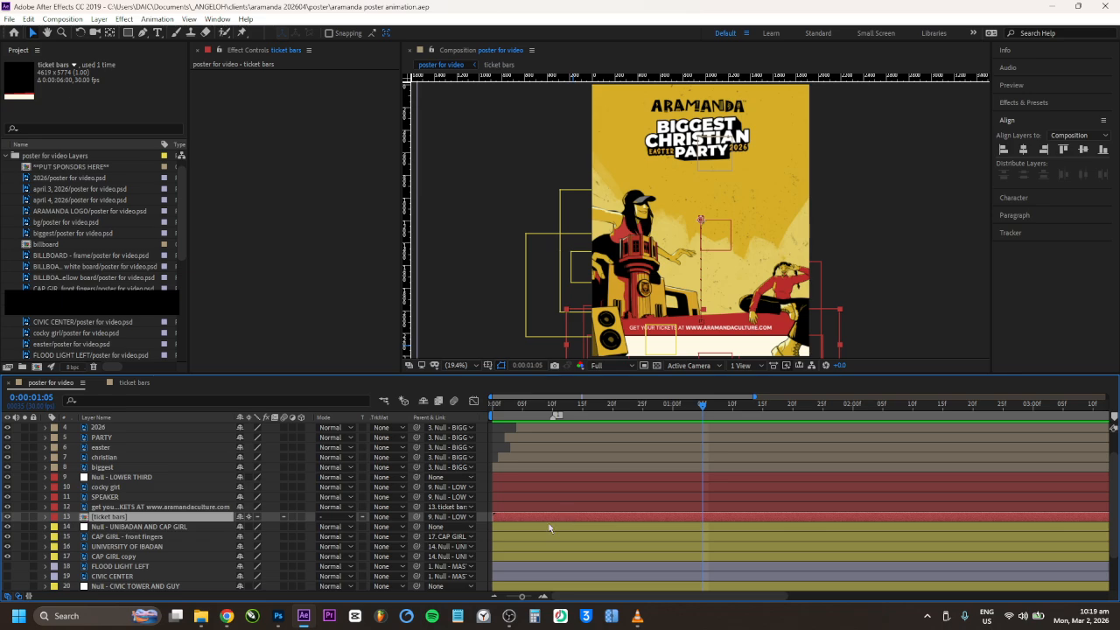
{"action": "scroll", "coordinate": [367, 534], "scroll_direction": "down", "scroll_amount": 5}
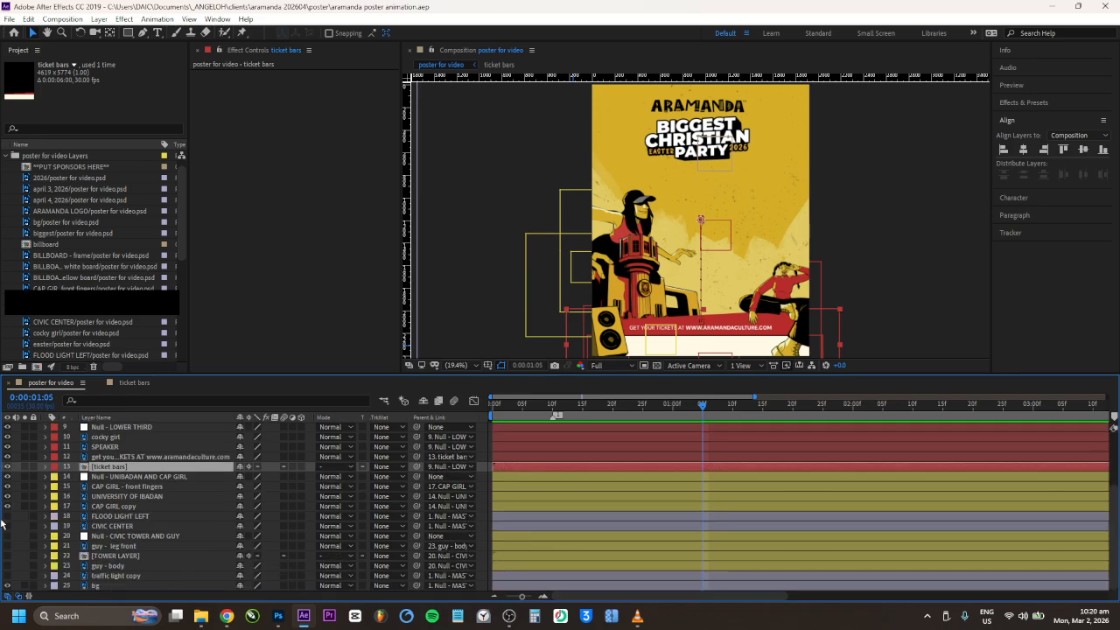
{"action": "left_click_drag", "start_coordinate": [6, 516], "coordinate": [6, 576]}
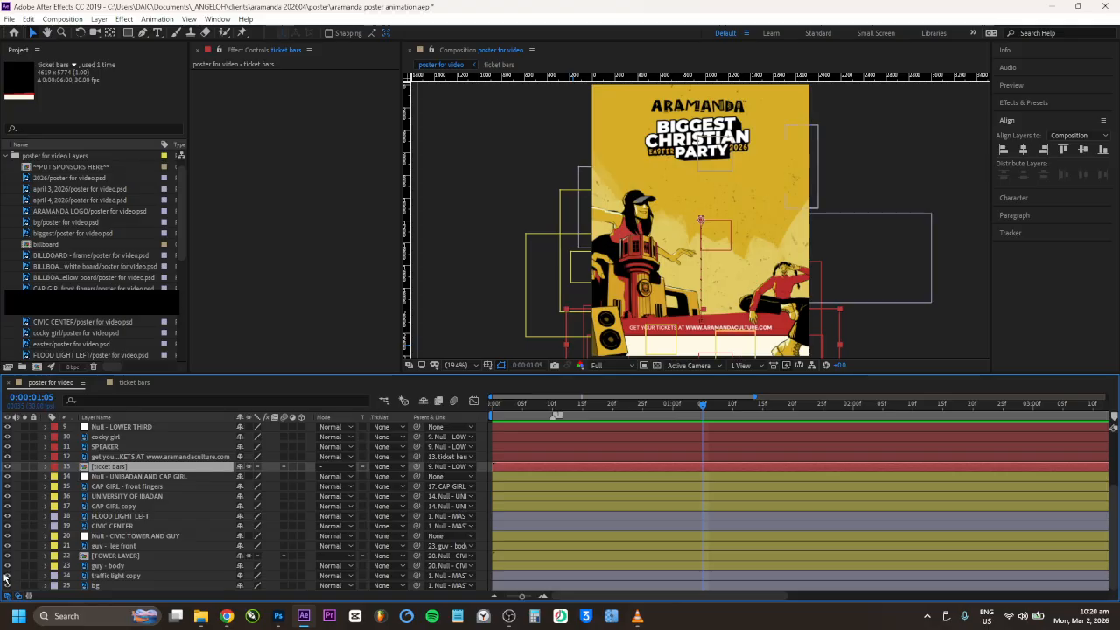
Step: Move the FLOOD LIGHT LEFT layer below guy - body, directly above traffic light copy
{"action": "left_click", "coordinate": [122, 516]}
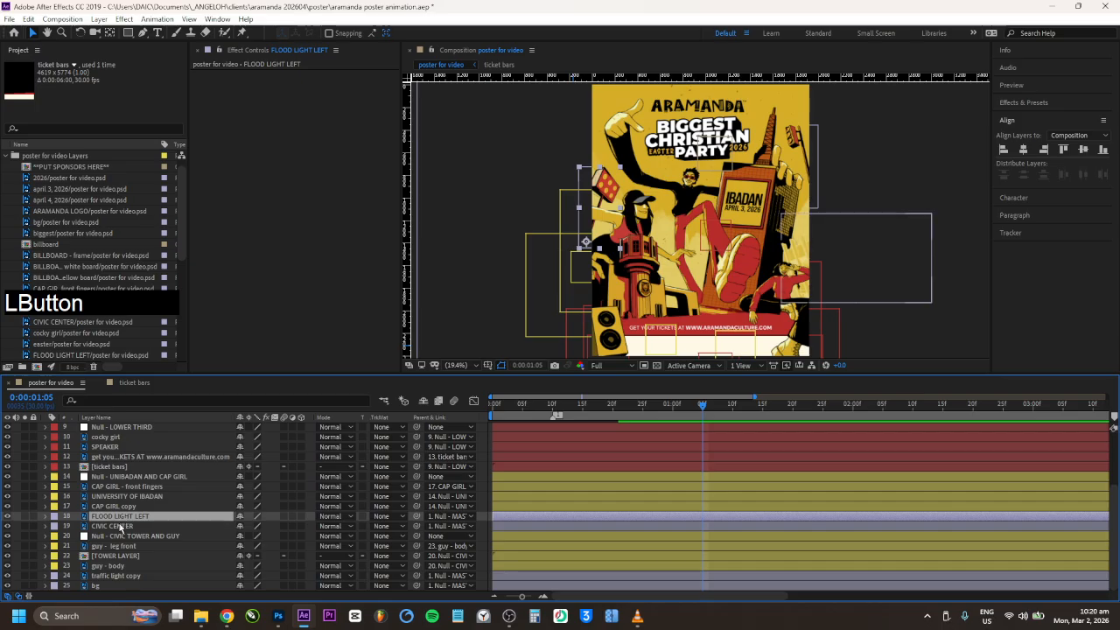
{"action": "left_click", "coordinate": [120, 526]}
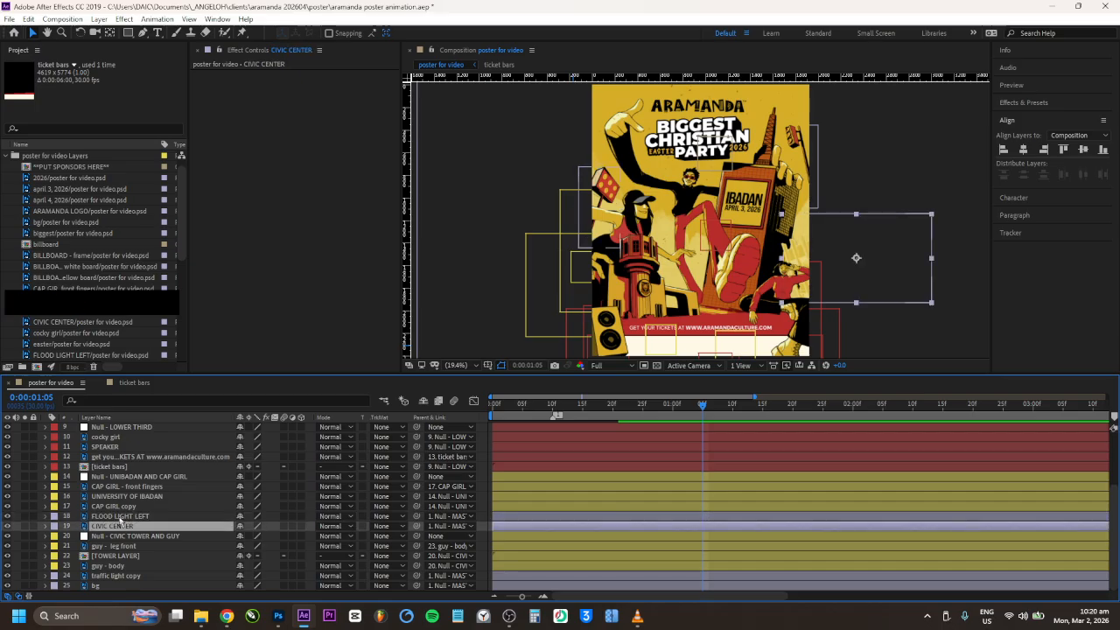
{"action": "left_click", "coordinate": [122, 517]}
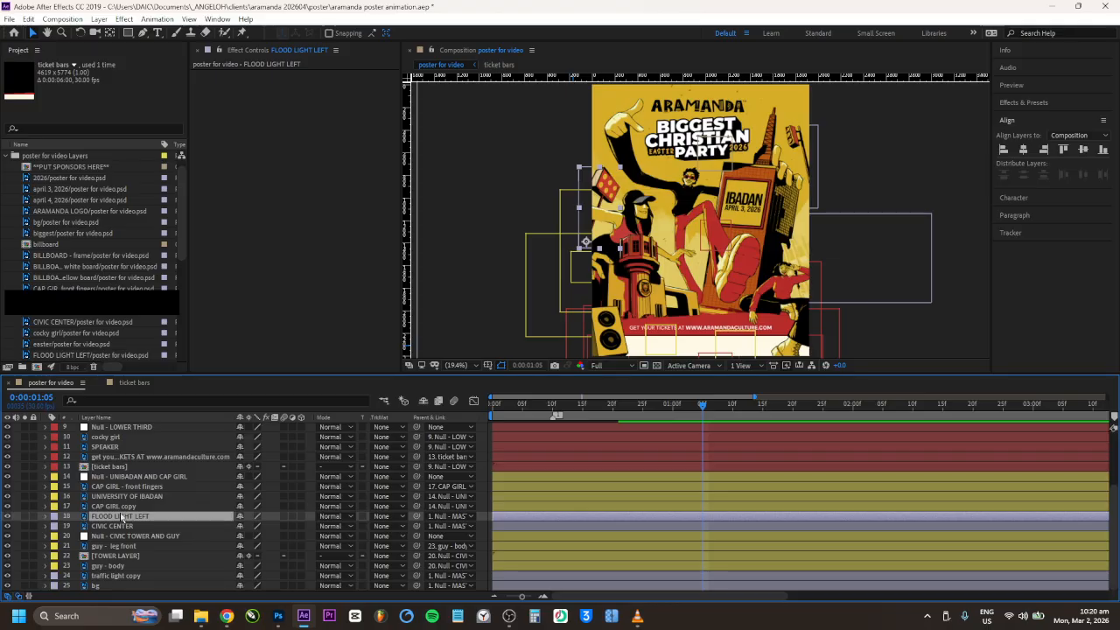
{"action": "left_click_drag", "start_coordinate": [121, 517], "coordinate": [131, 577]}
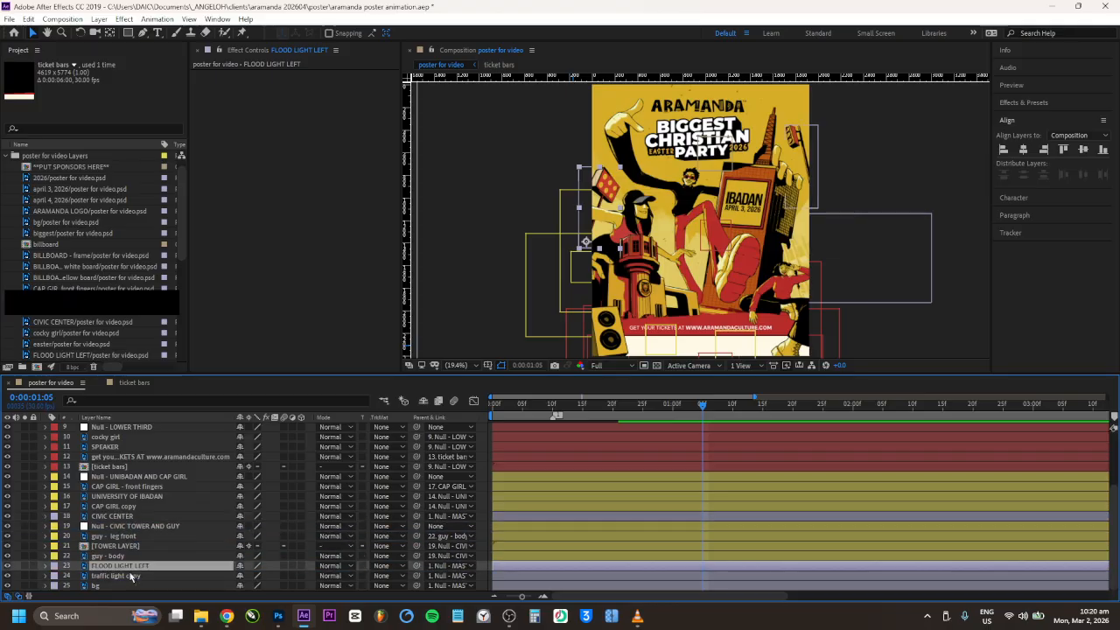
Step: Examine the Position properties of CAP GIRL copy and CIVIC CENTER, and collapse both layers
{"action": "left_click", "coordinate": [116, 517]}
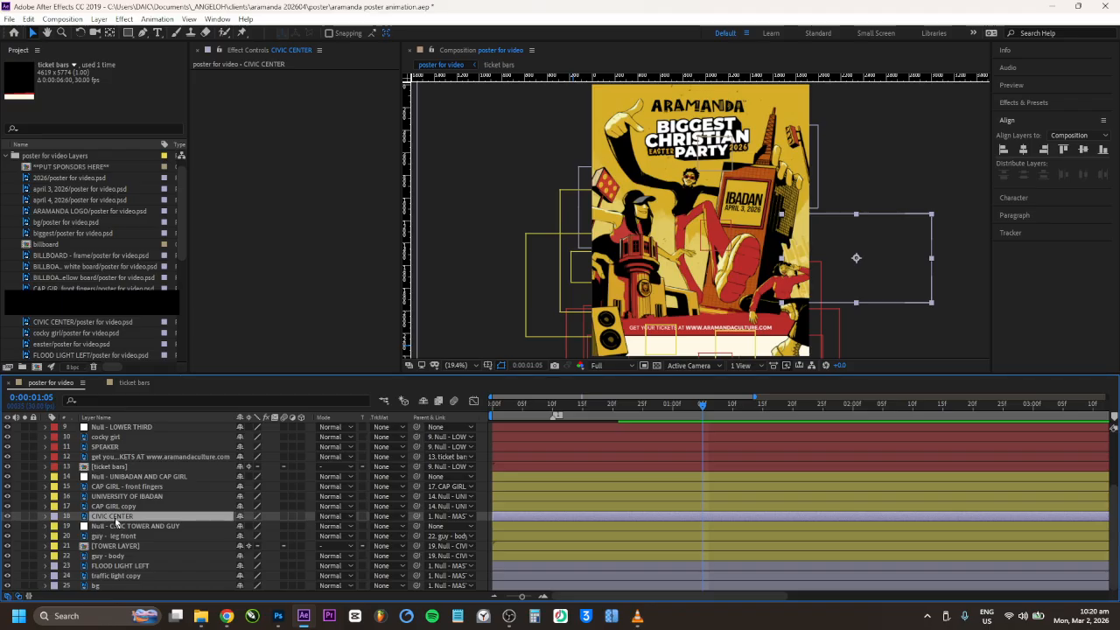
{"action": "left_click", "coordinate": [525, 507]}
{"action": "key", "text": "shift+p"}
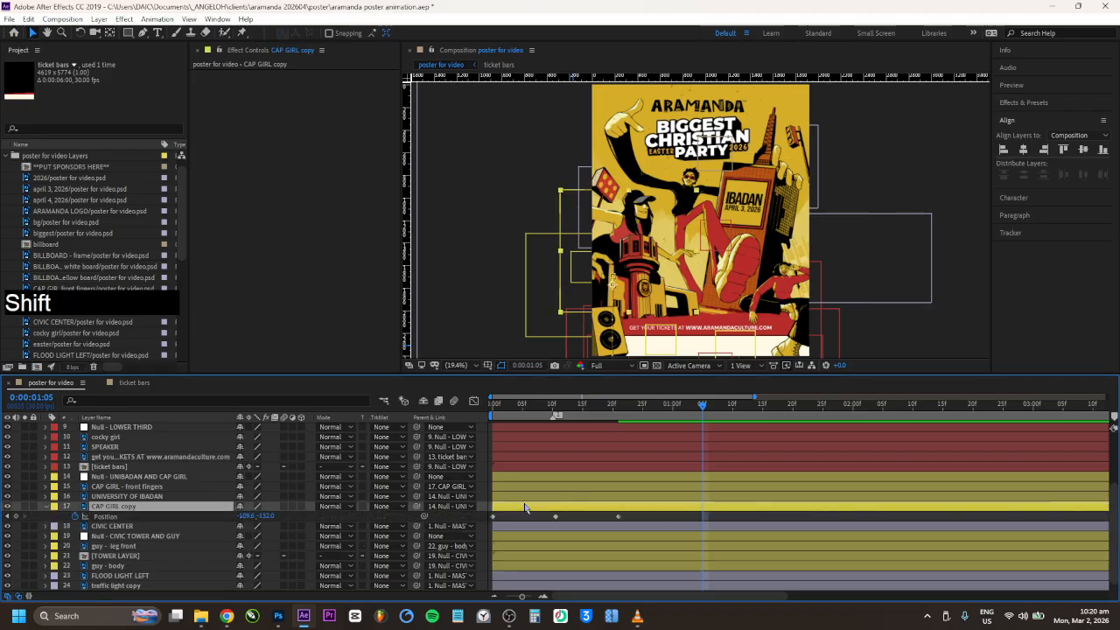
{"action": "left_click", "coordinate": [172, 529]}
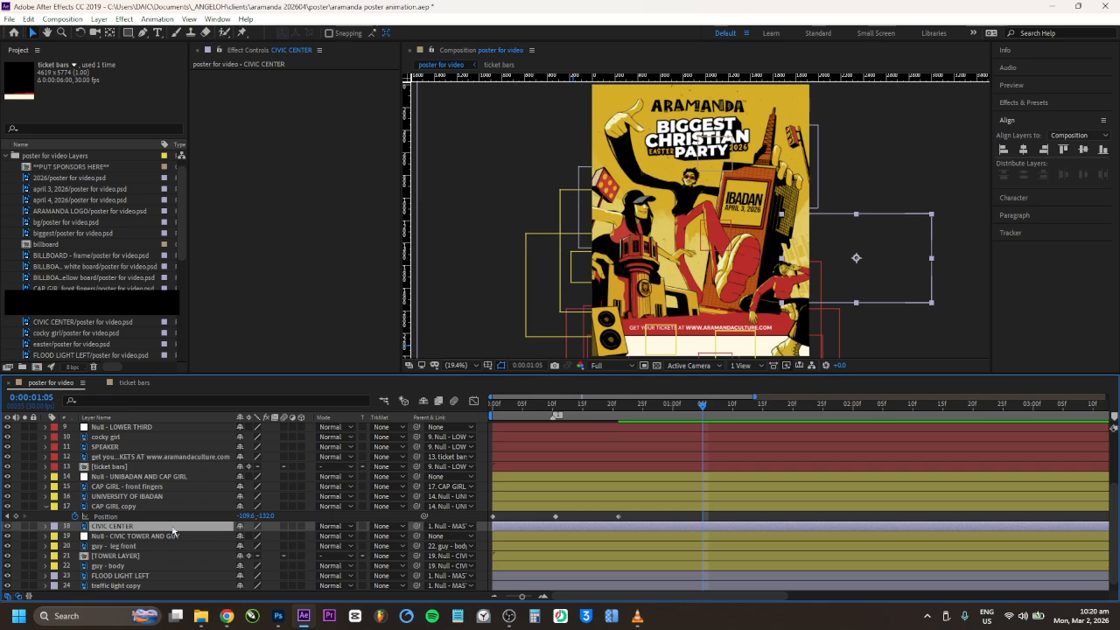
{"action": "key", "text": "p"}
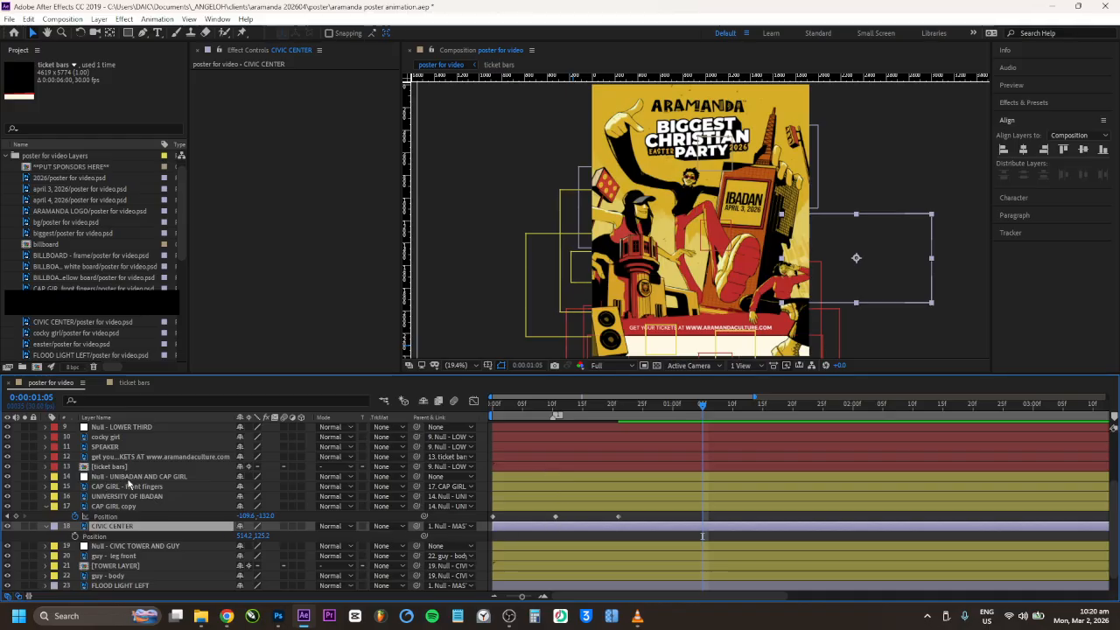
{"action": "left_click", "coordinate": [46, 507]}
{"action": "left_click", "coordinate": [46, 516]}
{"action": "scroll", "coordinate": [158, 457], "scroll_direction": "up", "scroll_amount": 1}
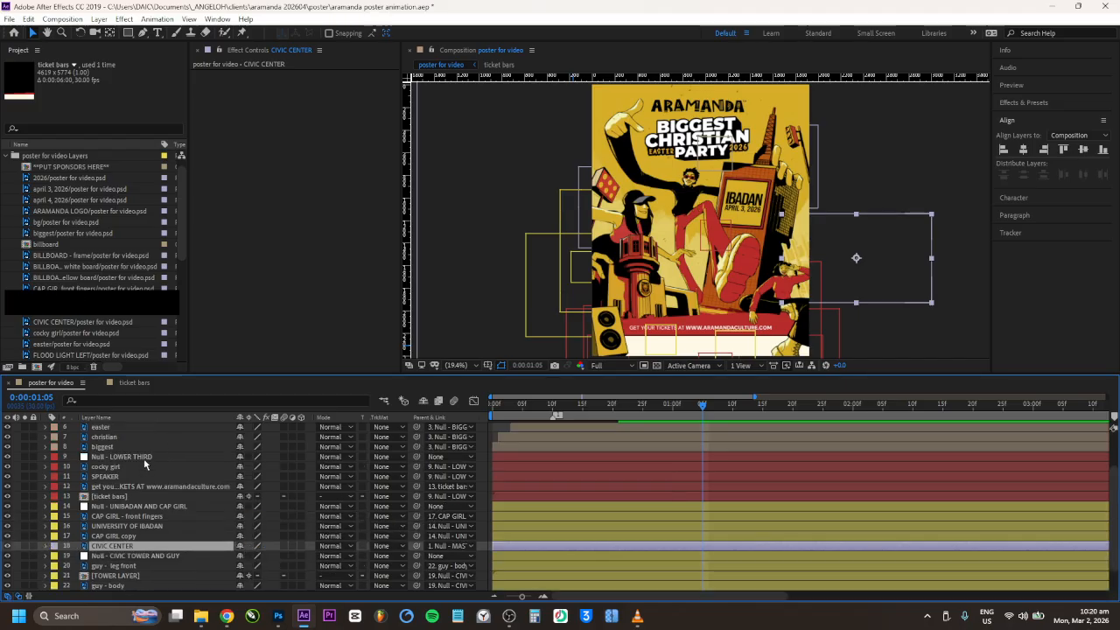
Step: Examine the Scale properties of the layers from Null - LOWER THIRD down to bg, and collapse them
{"action": "left_click", "coordinate": [145, 461]}
{"action": "scroll", "coordinate": [162, 516], "scroll_direction": "down", "scroll_amount": 1}
{"action": "left_click", "coordinate": [157, 586], "text": "shift"}
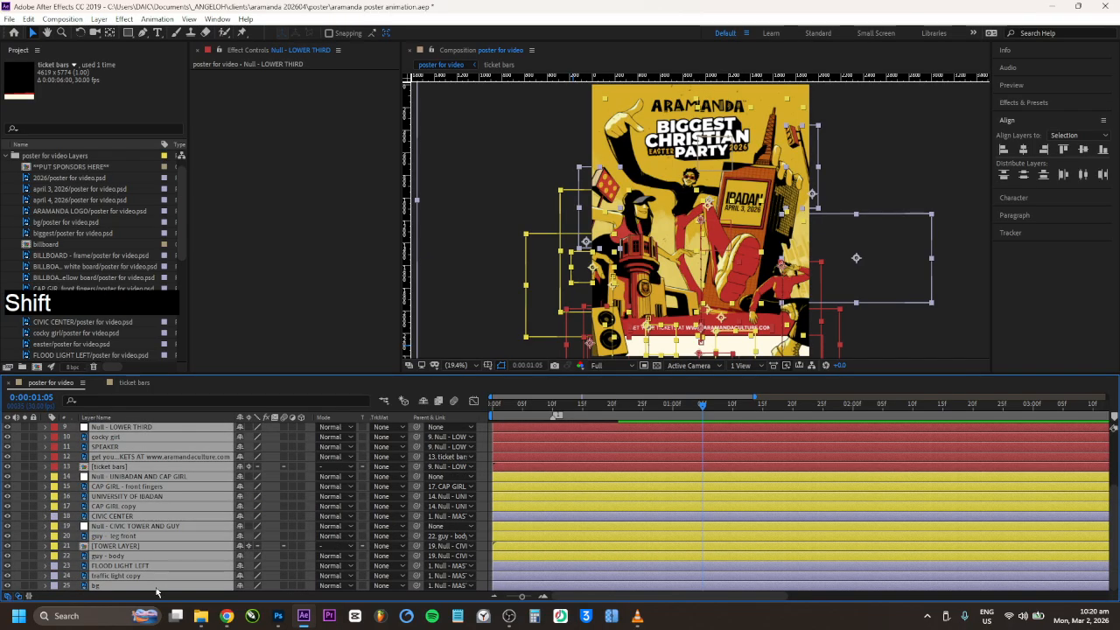
{"action": "key", "text": "s"}
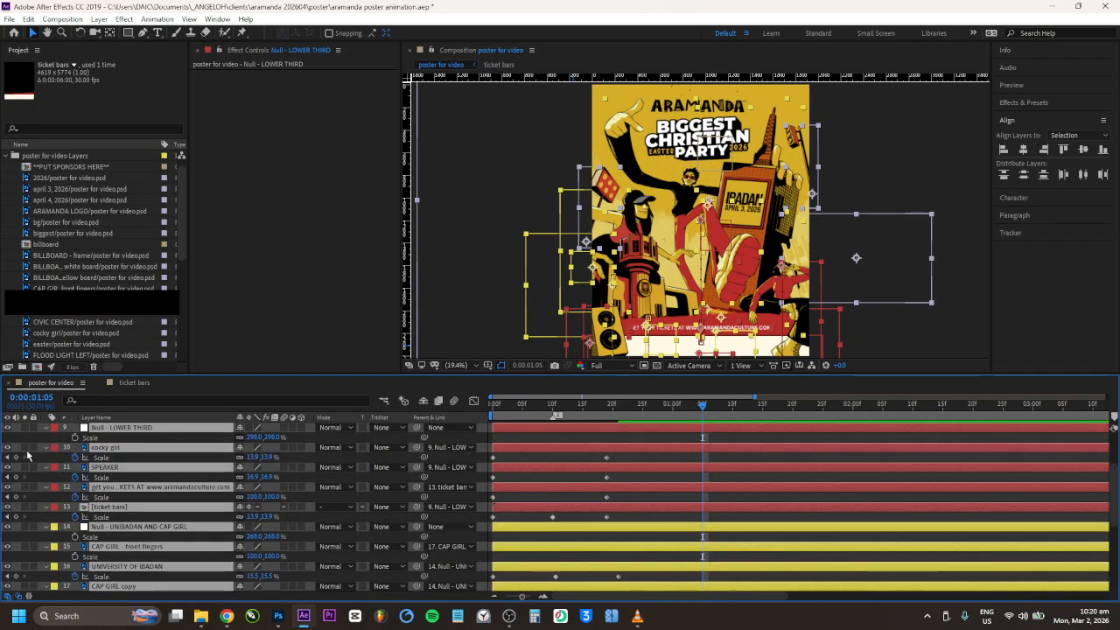
{"action": "left_click", "coordinate": [75, 457]}
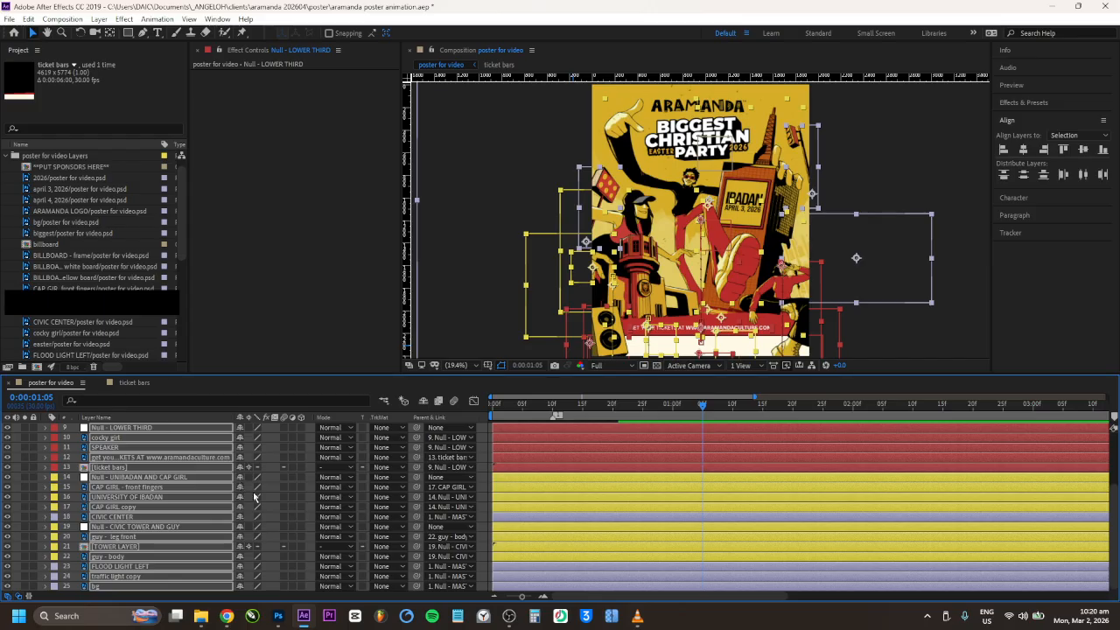
Step: Deselect the layers, save the project, and preview the entrance from the first frame
{"action": "left_click", "coordinate": [268, 496]}
{"action": "key", "text": "ctrl+s"}
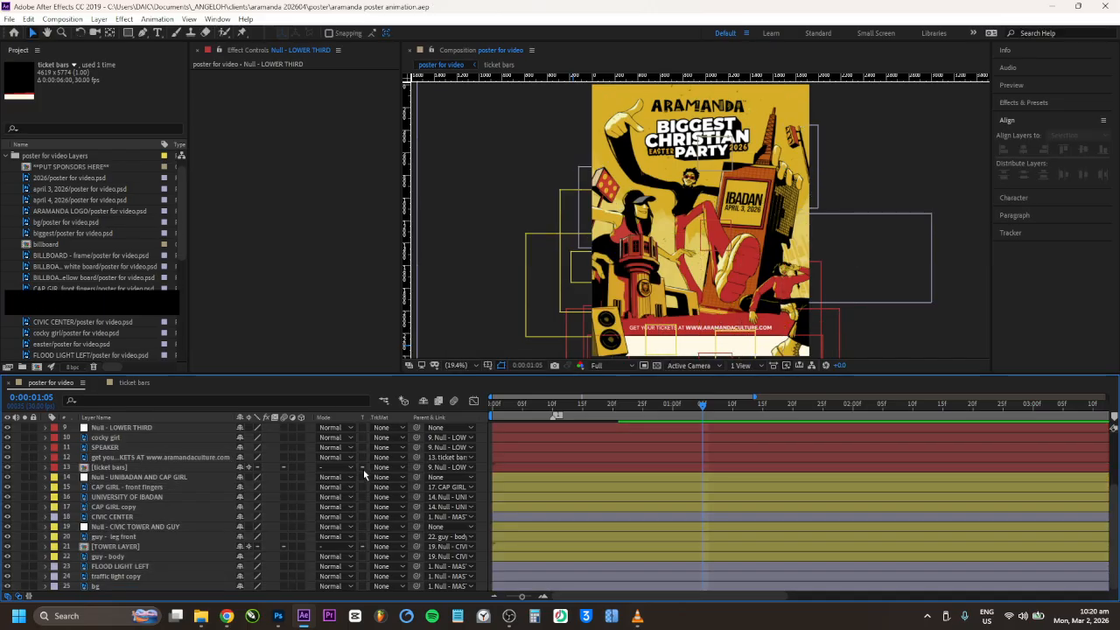
{"action": "left_click_drag", "start_coordinate": [563, 408], "coordinate": [395, 427]}
{"action": "key", "text": "space"}
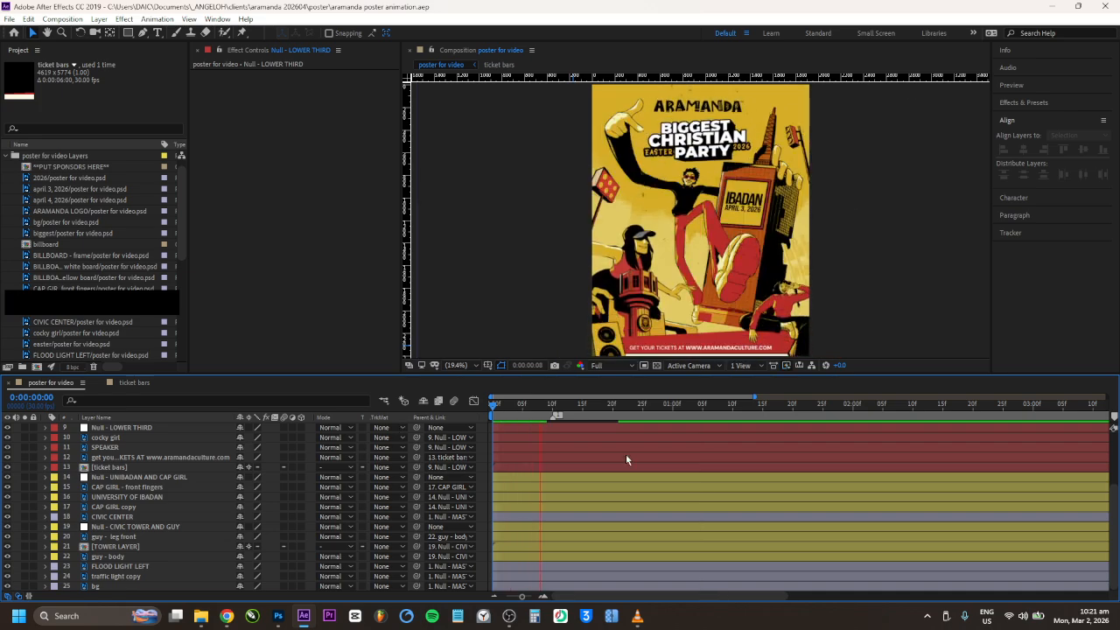
{"action": "key", "text": "space"}
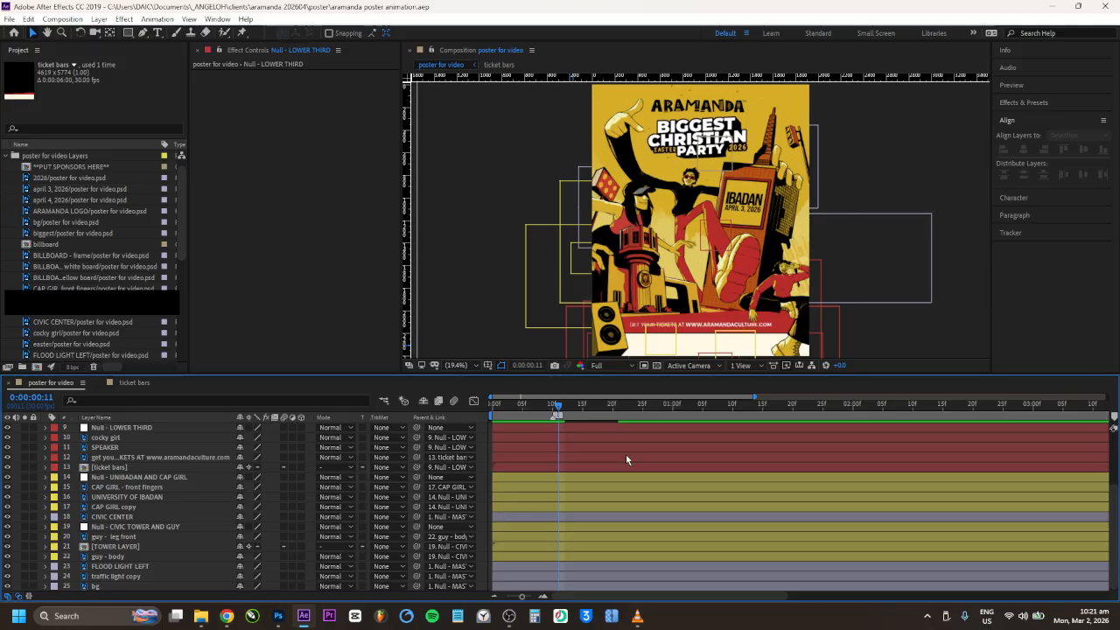
Step: Check which poster elements belong to the layers between CAP GIRL - front fingers and Null - CIVIC TOWER AND GUY
{"action": "left_click", "coordinate": [123, 486]}
{"action": "left_click", "coordinate": [122, 497]}
{"action": "left_click", "coordinate": [123, 505]}
{"action": "left_click", "coordinate": [118, 516]}
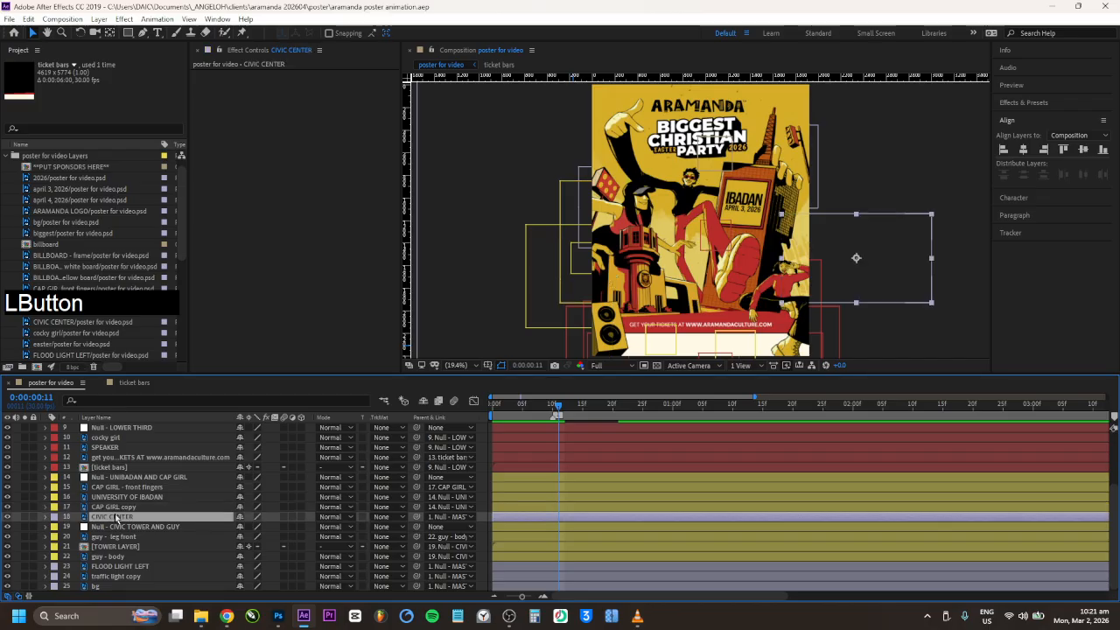
{"action": "left_click", "coordinate": [105, 486]}
{"action": "left_click", "coordinate": [107, 497]}
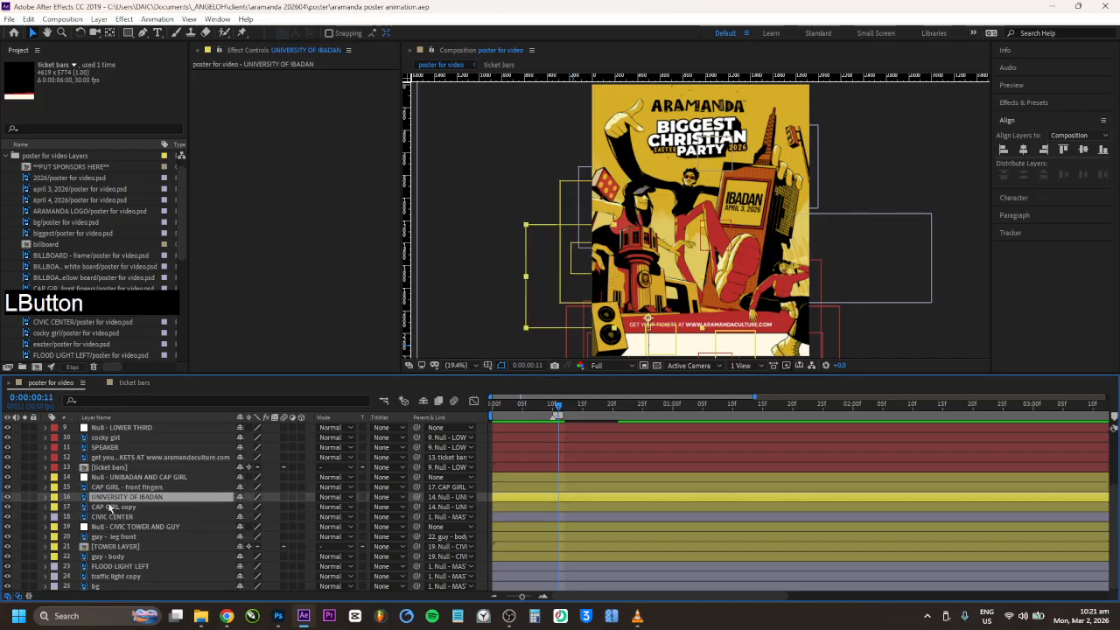
{"action": "left_click", "coordinate": [110, 508]}
{"action": "left_click", "coordinate": [112, 527]}
{"action": "left_click", "coordinate": [115, 533]}
{"action": "left_click", "coordinate": [117, 528]}
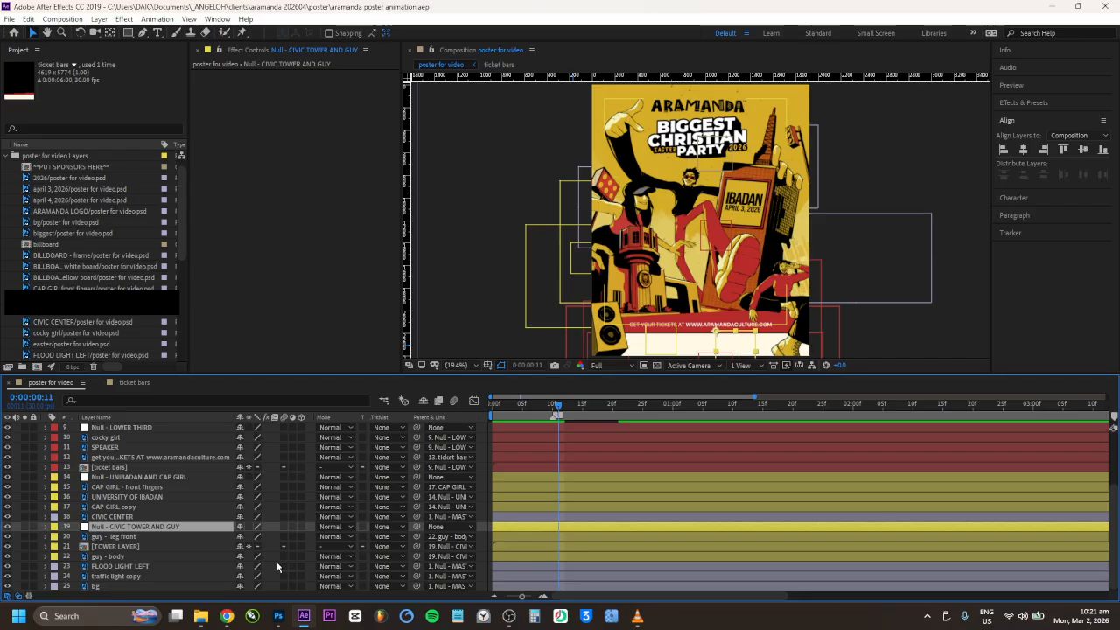
Step: Shift the layers from Null - UNIBADAN AND CAP GIRL through CAP GIRL copy one frame later and preview the entrance
{"action": "left_click", "coordinate": [146, 479]}
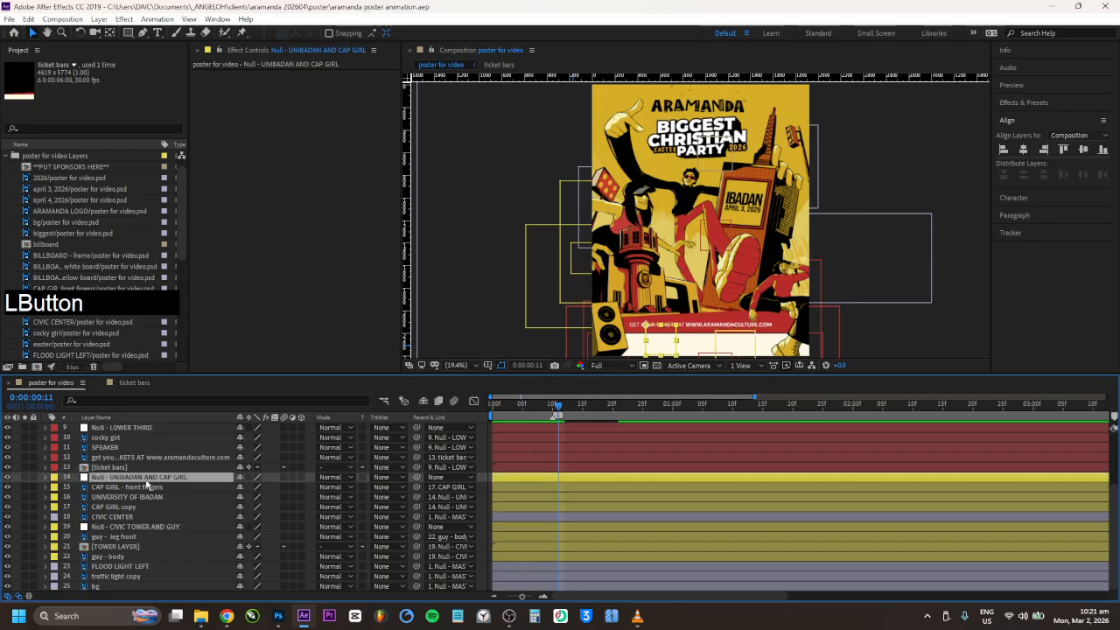
{"action": "left_click", "coordinate": [151, 506], "text": "shift"}
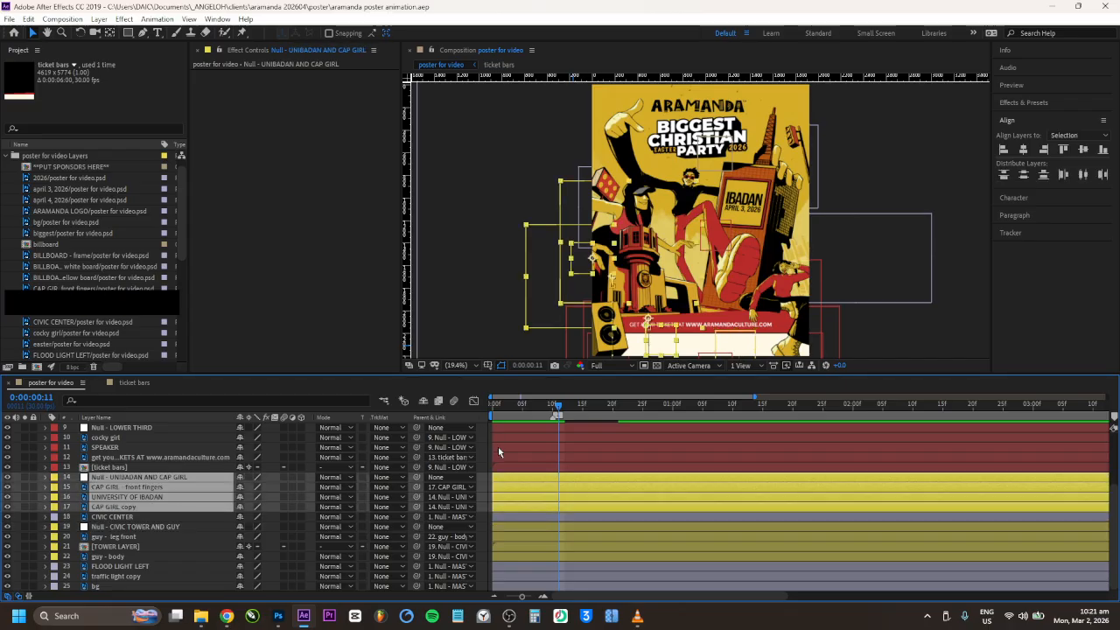
{"action": "left_click_drag", "start_coordinate": [512, 481], "coordinate": [517, 410]}
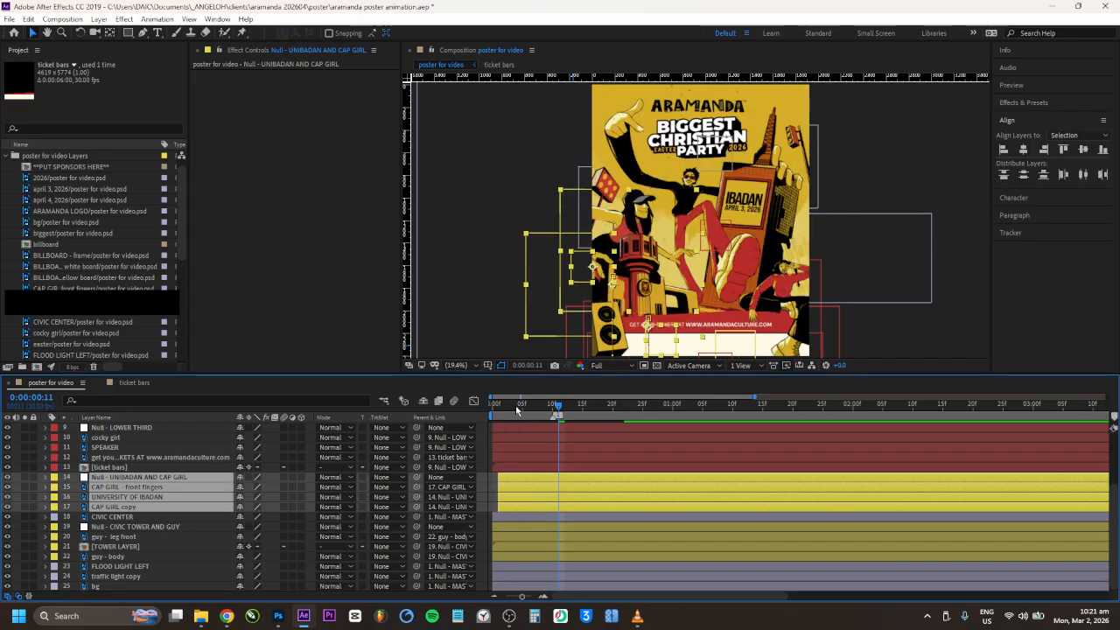
{"action": "left_click", "coordinate": [517, 409]}
{"action": "key", "text": "space"}
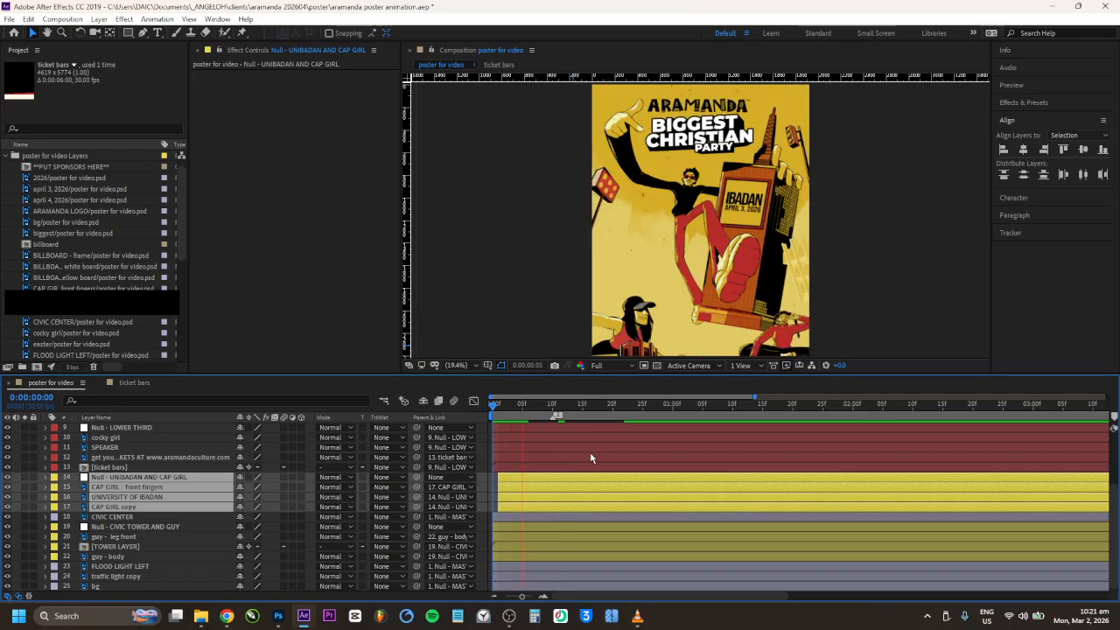
{"action": "key", "text": "space"}
Step: Delay the UNIBADAN and cap girl layers to start at frame 2, replay the entrance, and save the project
{"action": "left_click_drag", "start_coordinate": [528, 482], "coordinate": [536, 482]}
{"action": "left_click", "coordinate": [494, 408]}
{"action": "key", "text": "space"}
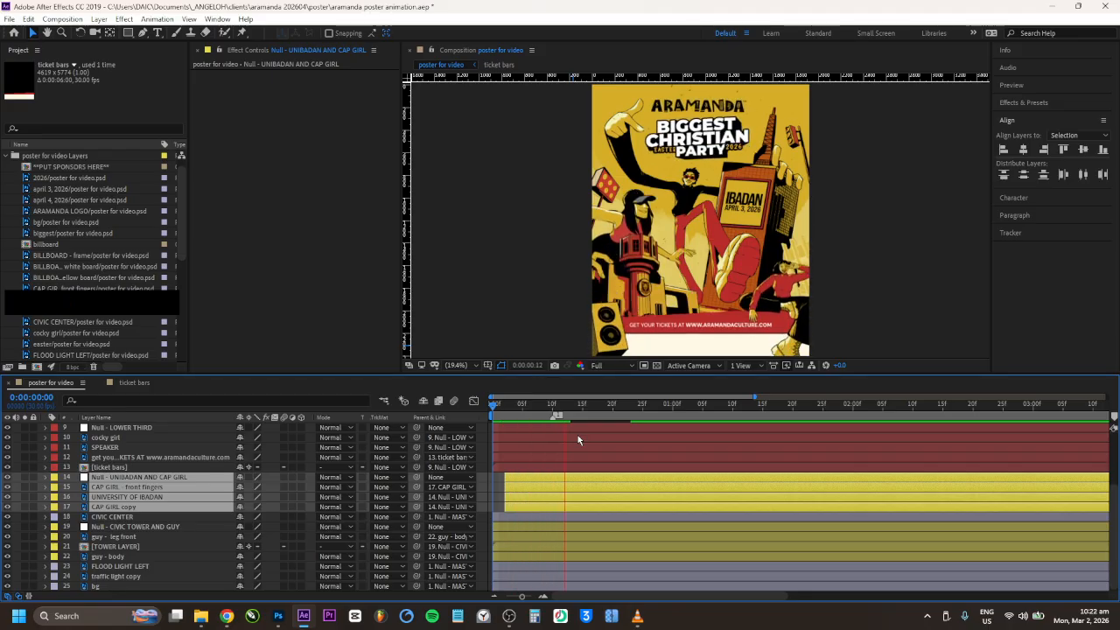
{"action": "key", "text": "space"}
{"action": "key", "text": "ctrl+s"}
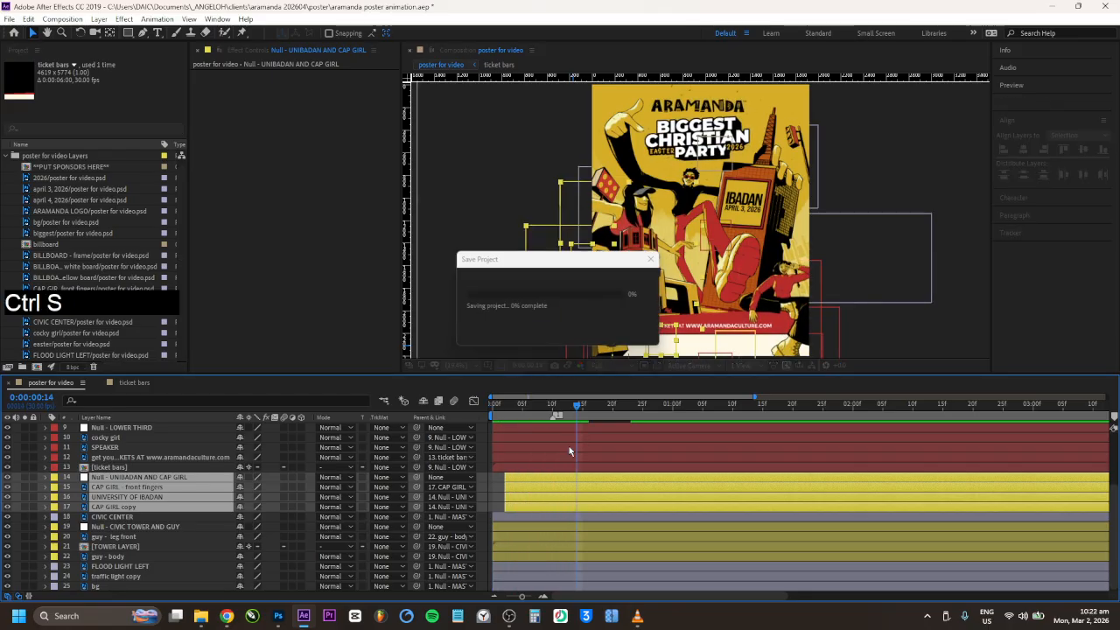
Step: Shift the layers from CIVIC CENTER through traffic light copy to start at frame 3, and view that frame
{"action": "left_click", "coordinate": [137, 517]}
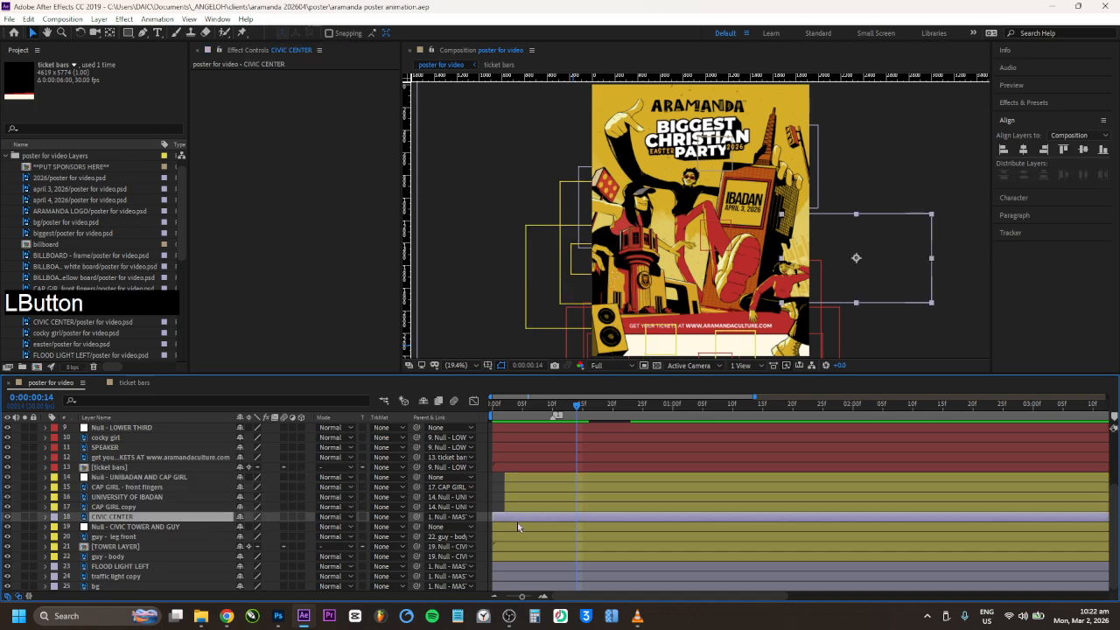
{"action": "key", "text": "shift"}
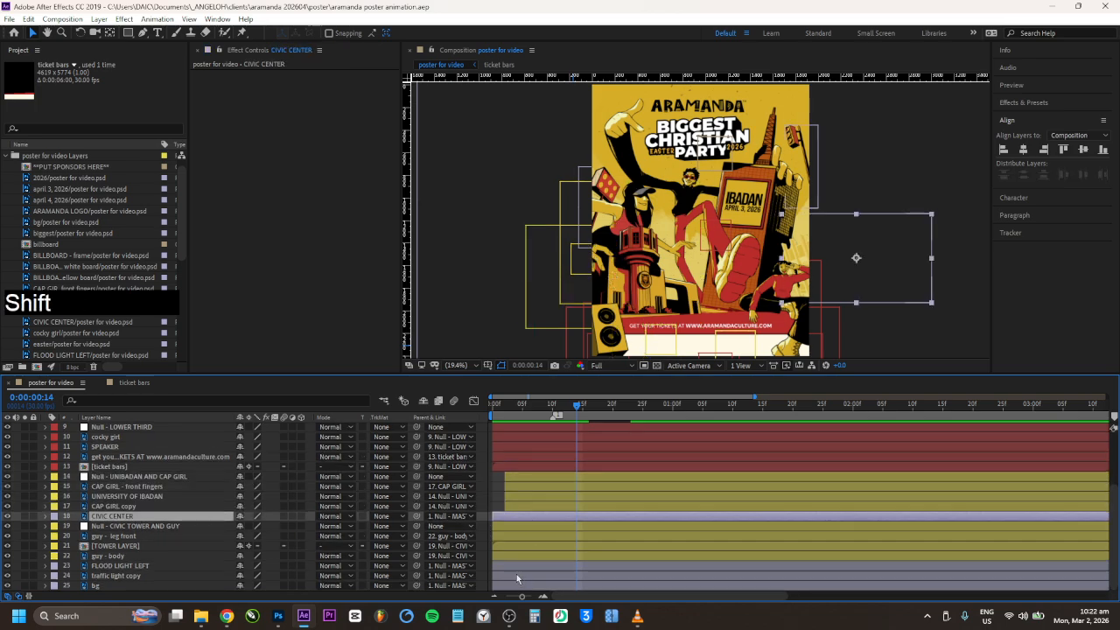
{"action": "left_click", "coordinate": [517, 575], "text": "shift"}
{"action": "left_click_drag", "start_coordinate": [507, 523], "coordinate": [526, 524]}
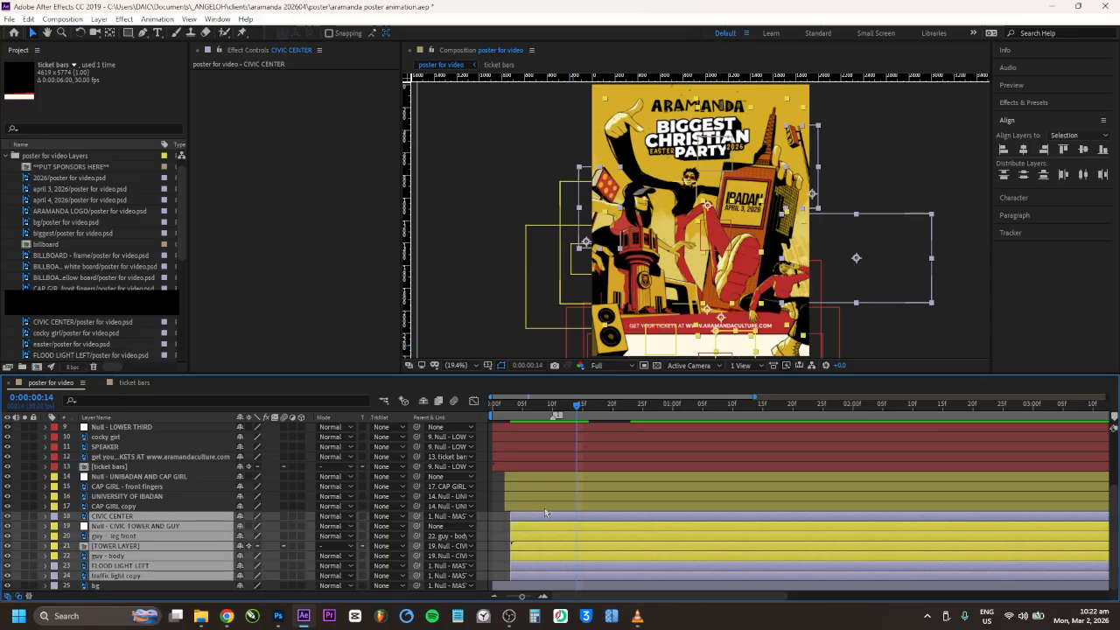
{"action": "left_click", "coordinate": [546, 496]}
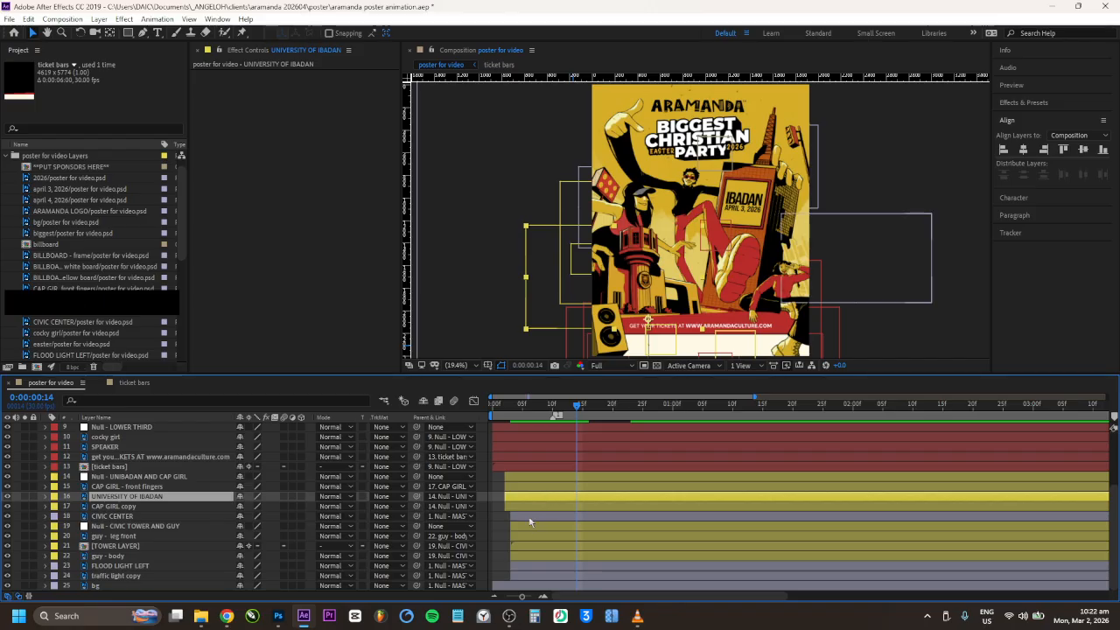
{"action": "left_click", "coordinate": [525, 517]}
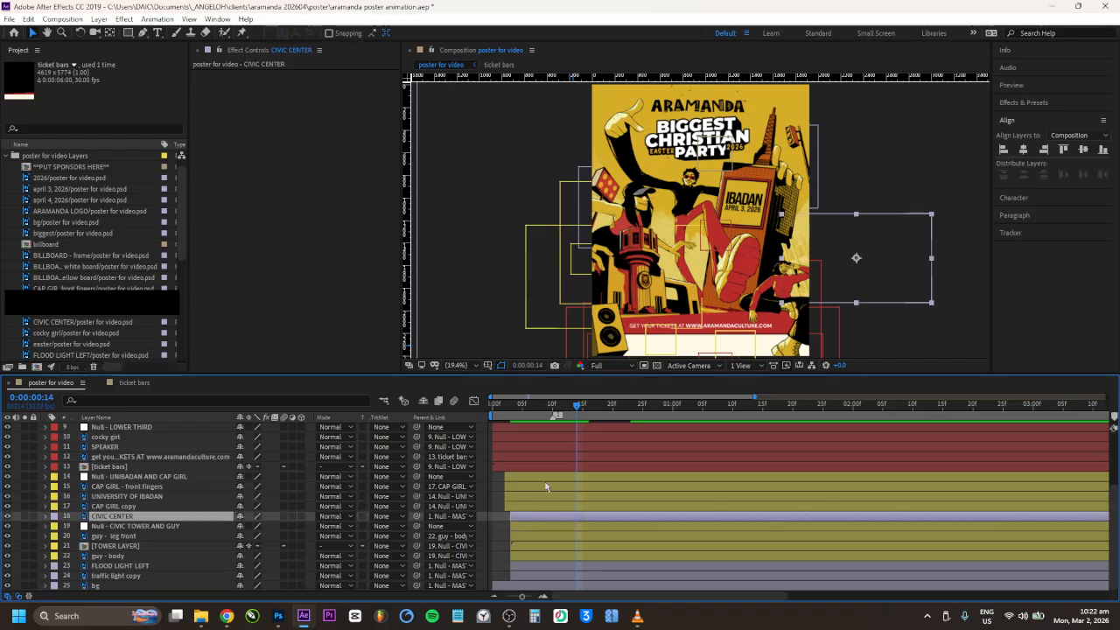
{"action": "left_click", "coordinate": [516, 409]}
{"action": "left_click_drag", "start_coordinate": [517, 408], "coordinate": [512, 409]}
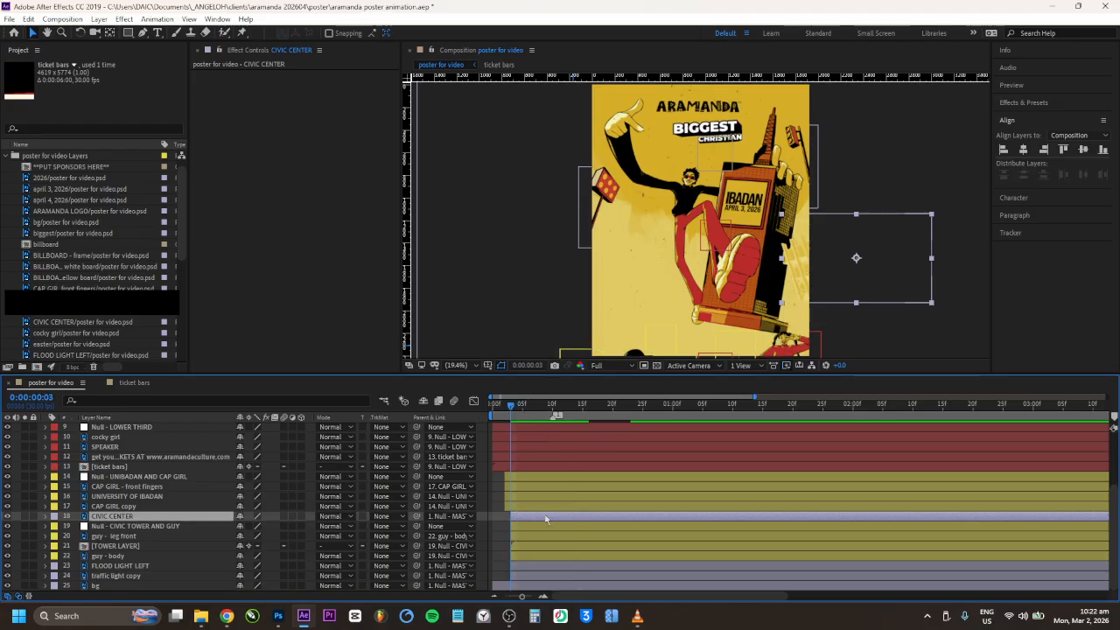
Step: Undo the start-time shifts of the civic center, tower, UNIBADAN and cap girl layers
{"action": "key", "text": "ctrl+z"}
{"action": "key", "text": "ctrl+z"}
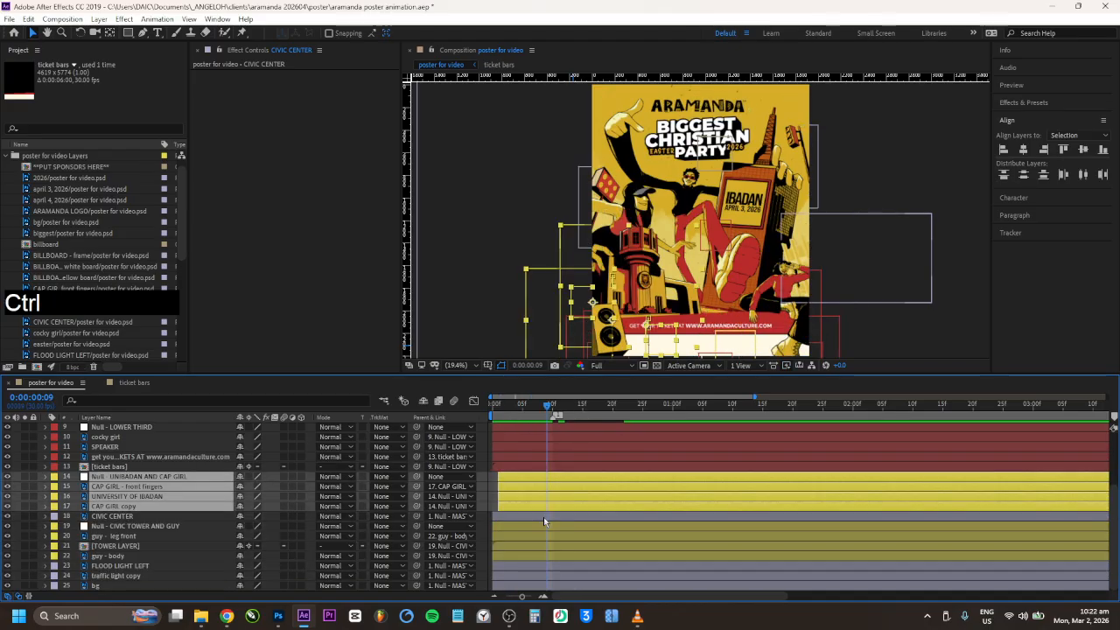
{"action": "key", "text": "ctrl+Right"}
{"action": "key", "text": "ctrl+Right"}
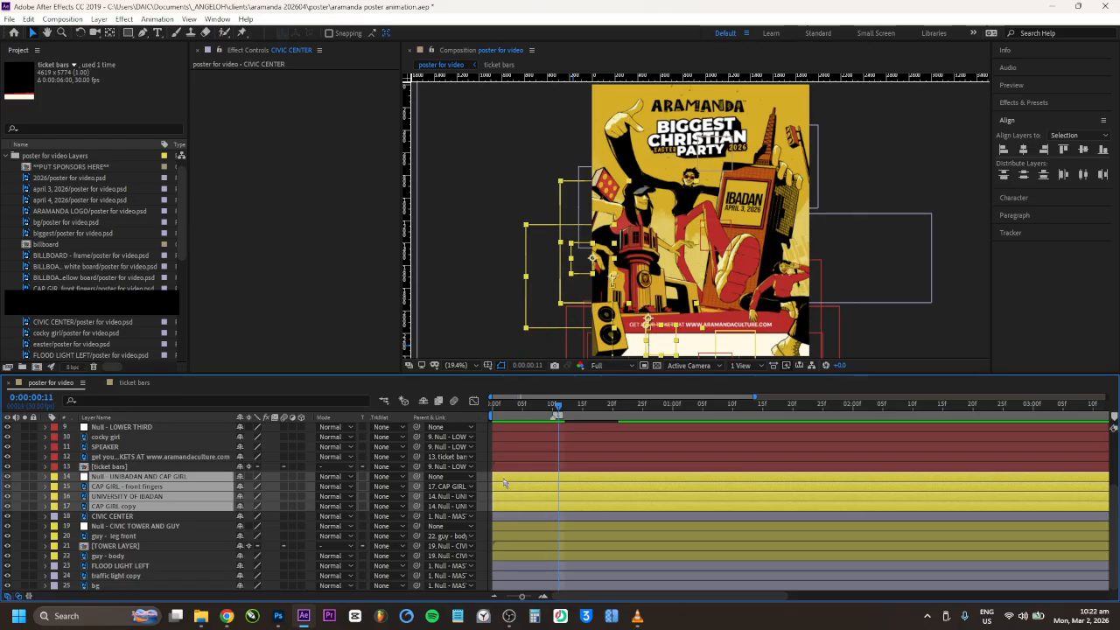
Step: Reveal the Position properties of the CAP GIRL copy and CIVIC CENTER layers for comparison
{"action": "left_click", "coordinate": [492, 486]}
{"action": "left_click", "coordinate": [503, 487]}
{"action": "left_click", "coordinate": [506, 507]}
{"action": "key", "text": "p"}
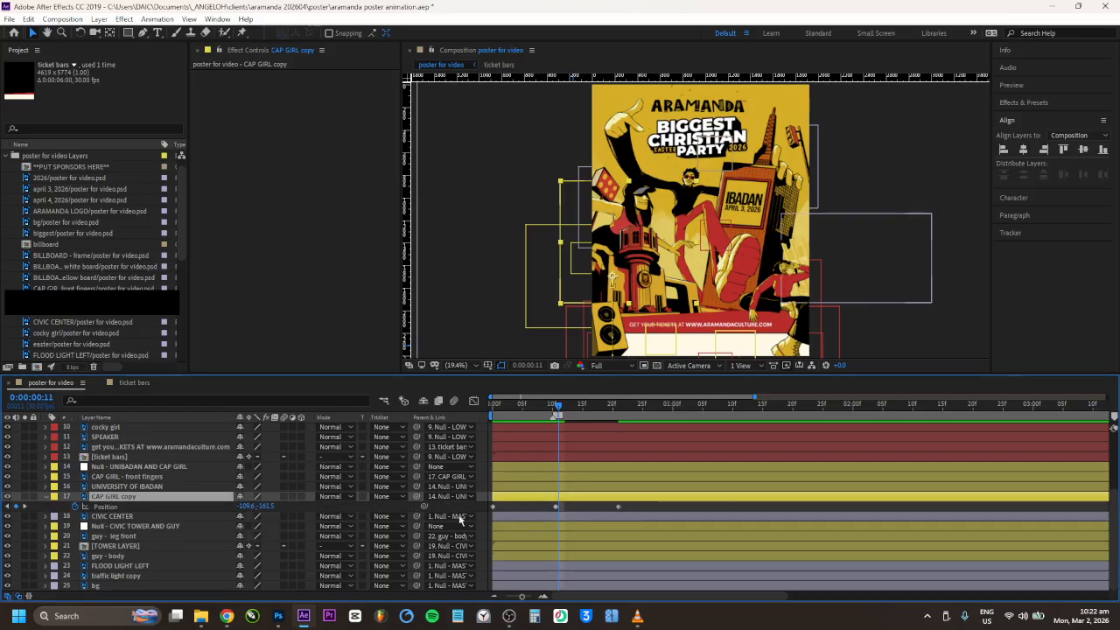
{"action": "left_click", "coordinate": [502, 516]}
{"action": "key", "text": "p"}
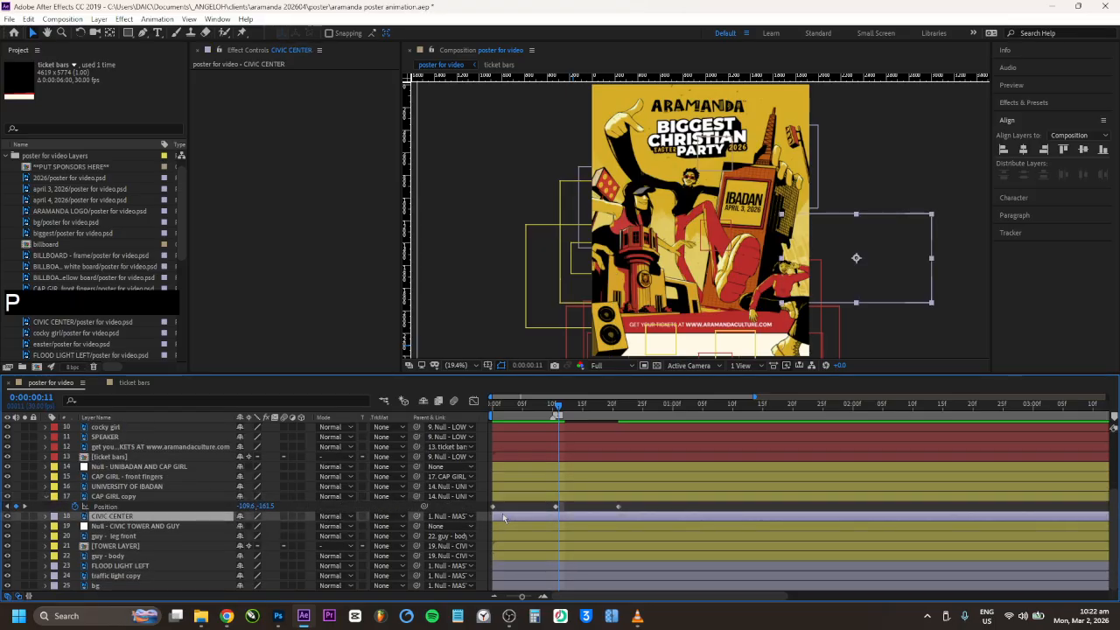
Step: Add Position keyframes to CIVIC CENTER at frame 21 and frame 0
{"action": "left_click", "coordinate": [490, 407]}
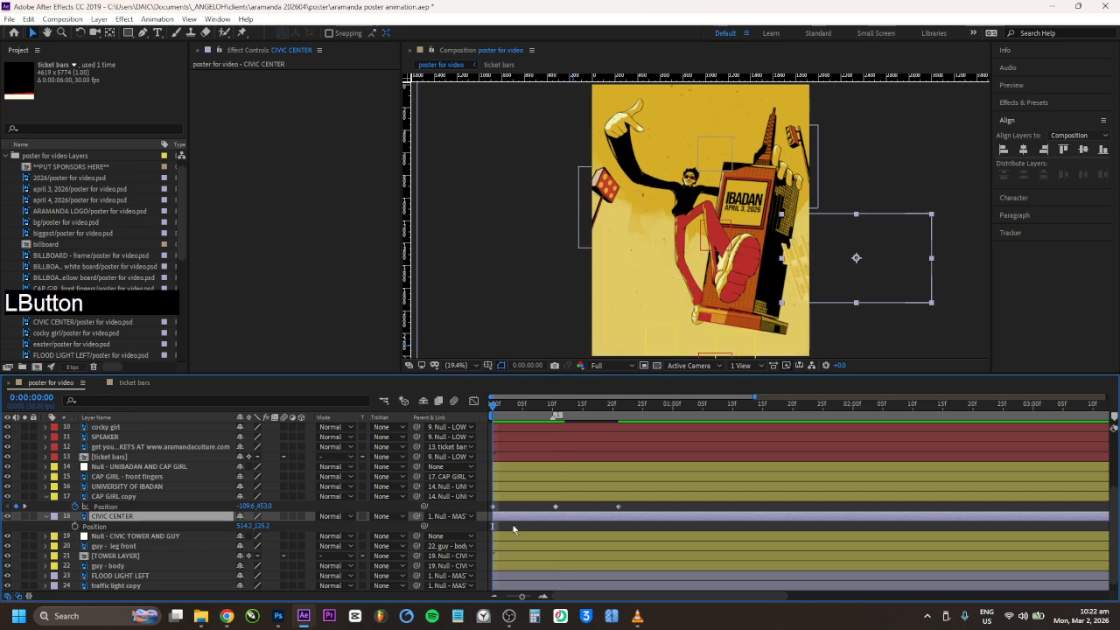
{"action": "left_click_drag", "start_coordinate": [626, 408], "coordinate": [618, 408]}
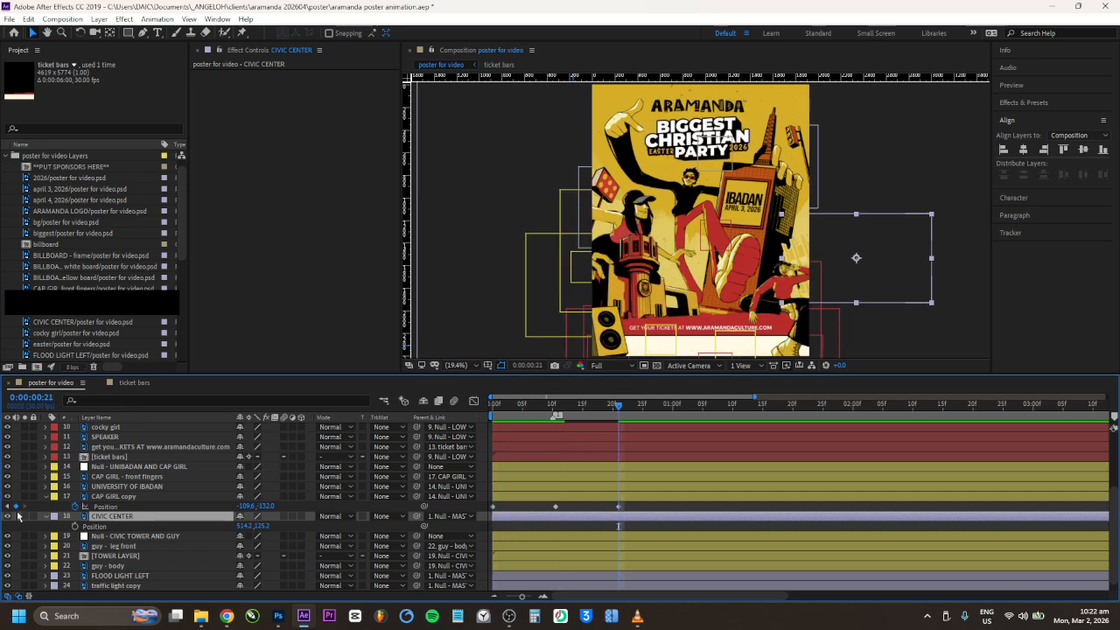
{"action": "left_click", "coordinate": [75, 526]}
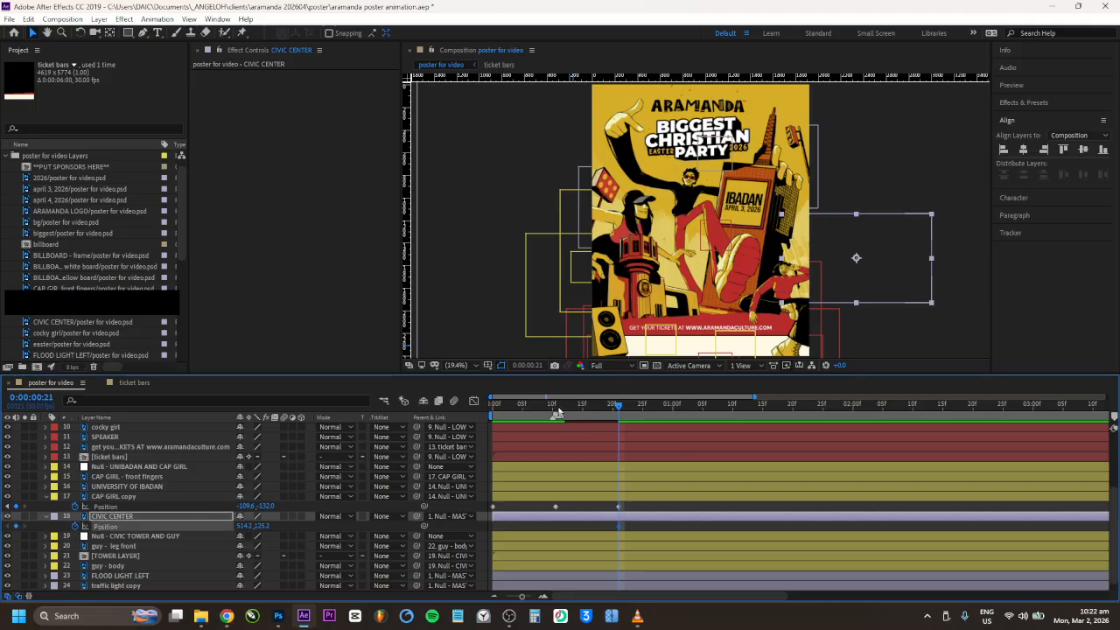
{"action": "left_click", "coordinate": [494, 407]}
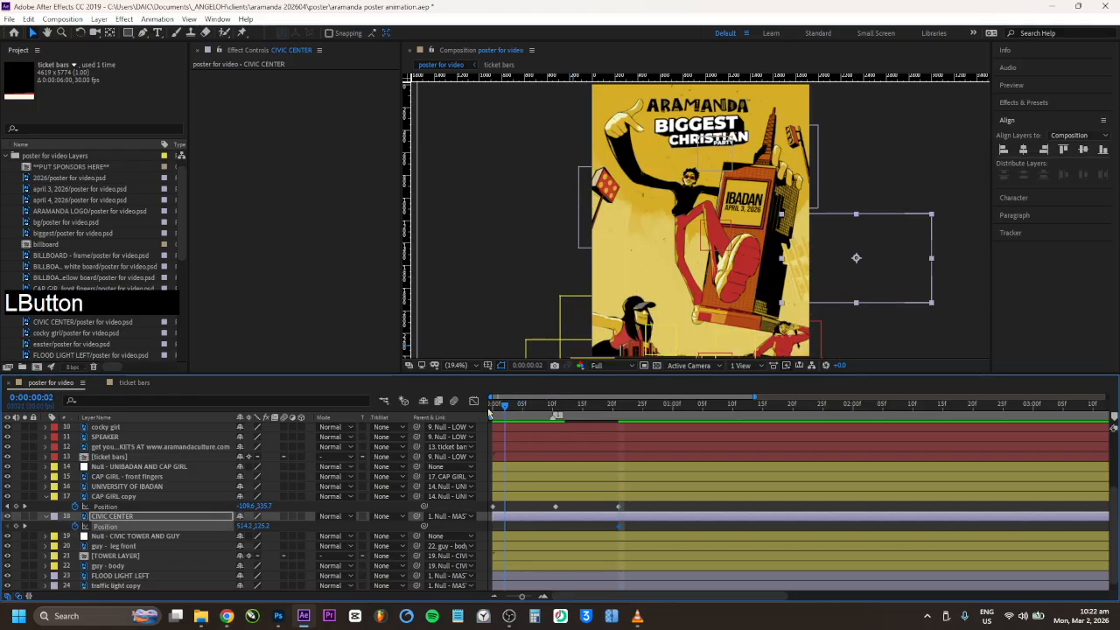
{"action": "left_click", "coordinate": [16, 527]}
{"action": "left_click", "coordinate": [561, 527]}
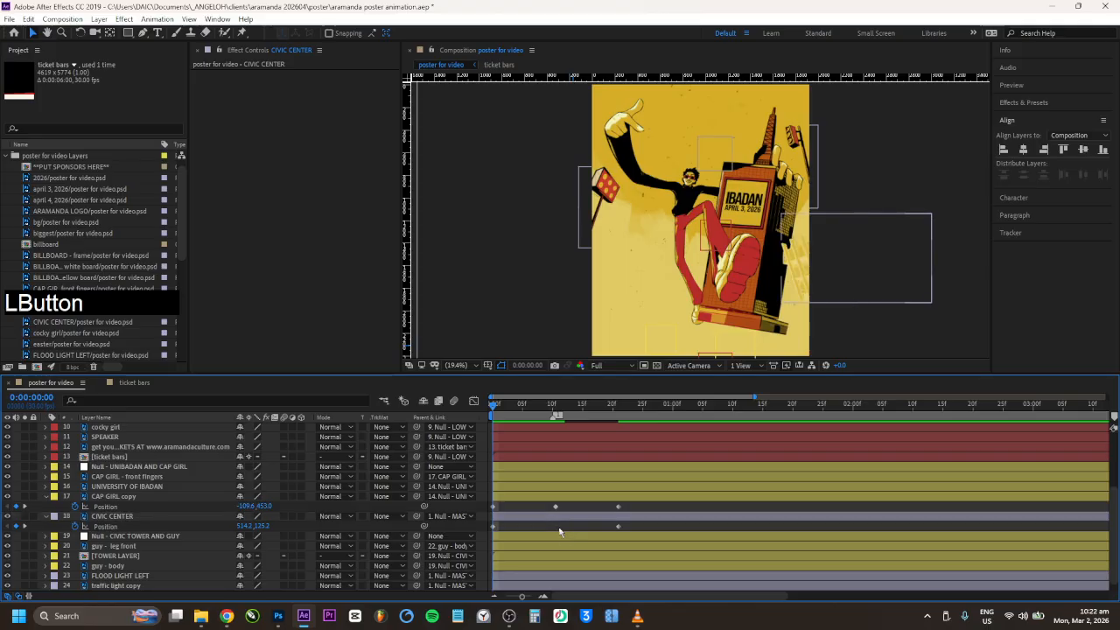
Step: Set CIVIC CENTER's vertical Position to 96.2 at frame 10 to create an overshoot keyframe
{"action": "left_click", "coordinate": [557, 408]}
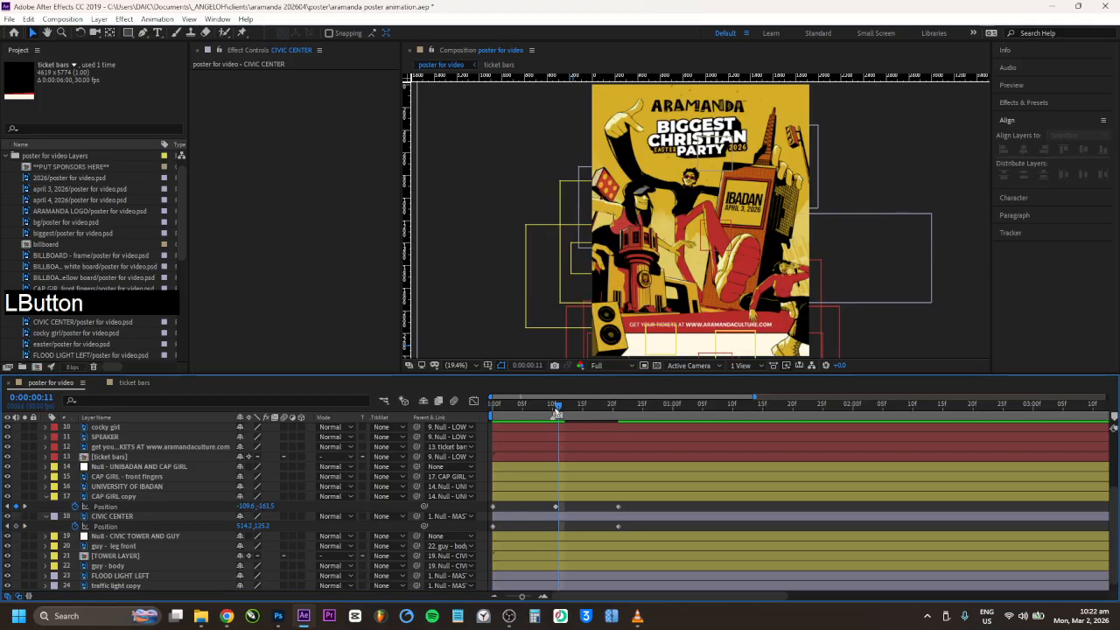
{"action": "left_click_drag", "start_coordinate": [556, 411], "coordinate": [552, 410]}
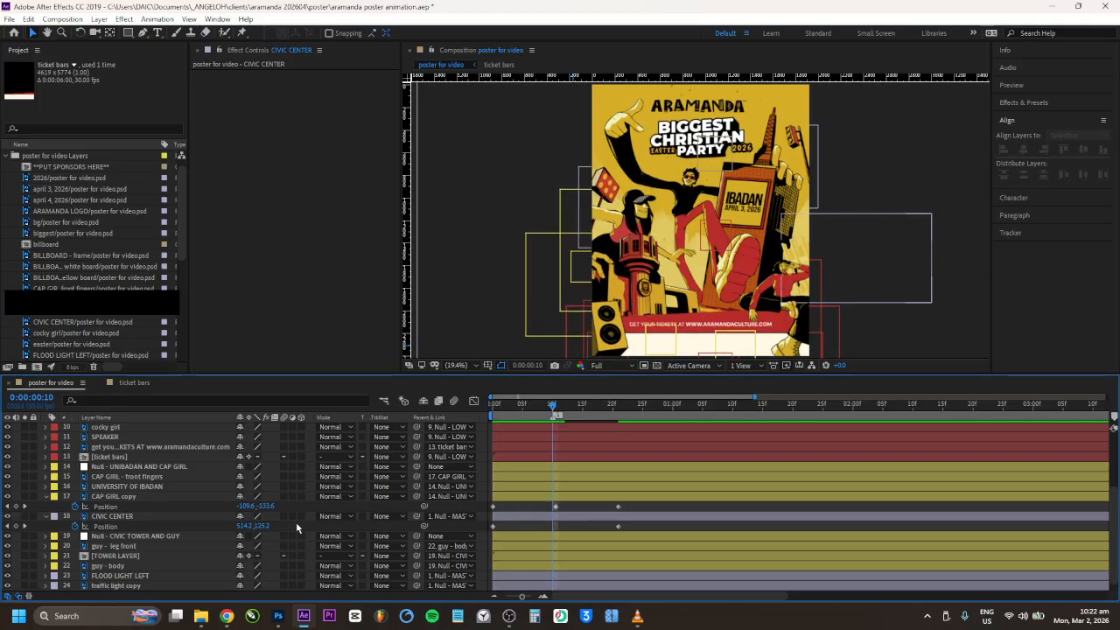
{"action": "left_click_drag", "start_coordinate": [252, 526], "coordinate": [250, 527]}
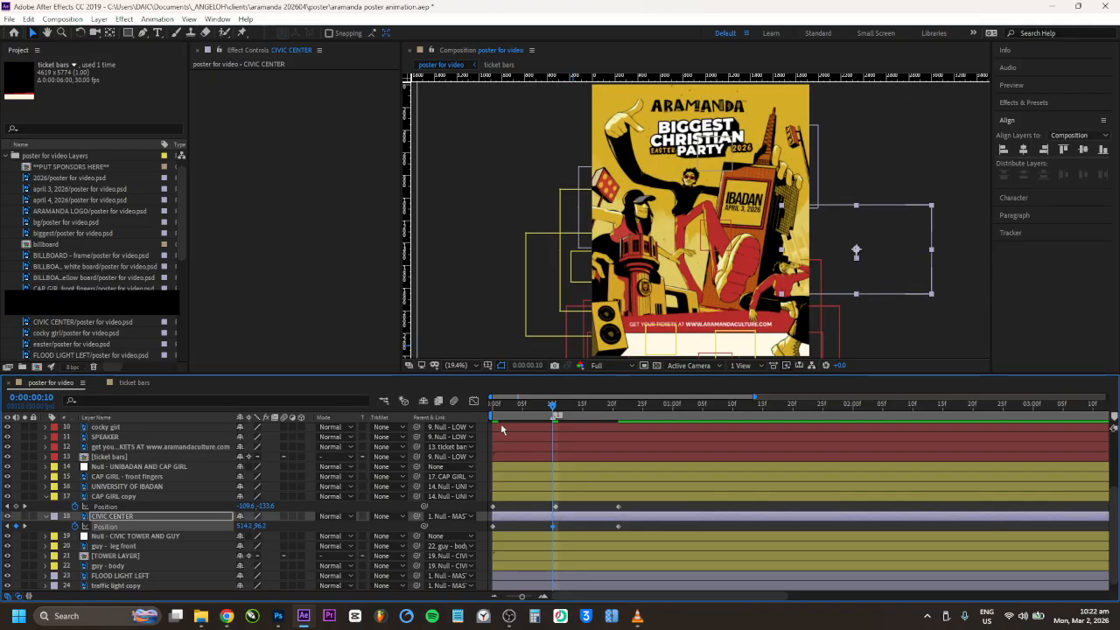
Step: Set CIVIC CENTER's vertical Position to 474.2 at frame 0 so the layer starts lower, and return to the first frame
{"action": "left_click", "coordinate": [492, 405]}
{"action": "left_click_drag", "start_coordinate": [267, 526], "coordinate": [480, 520]}
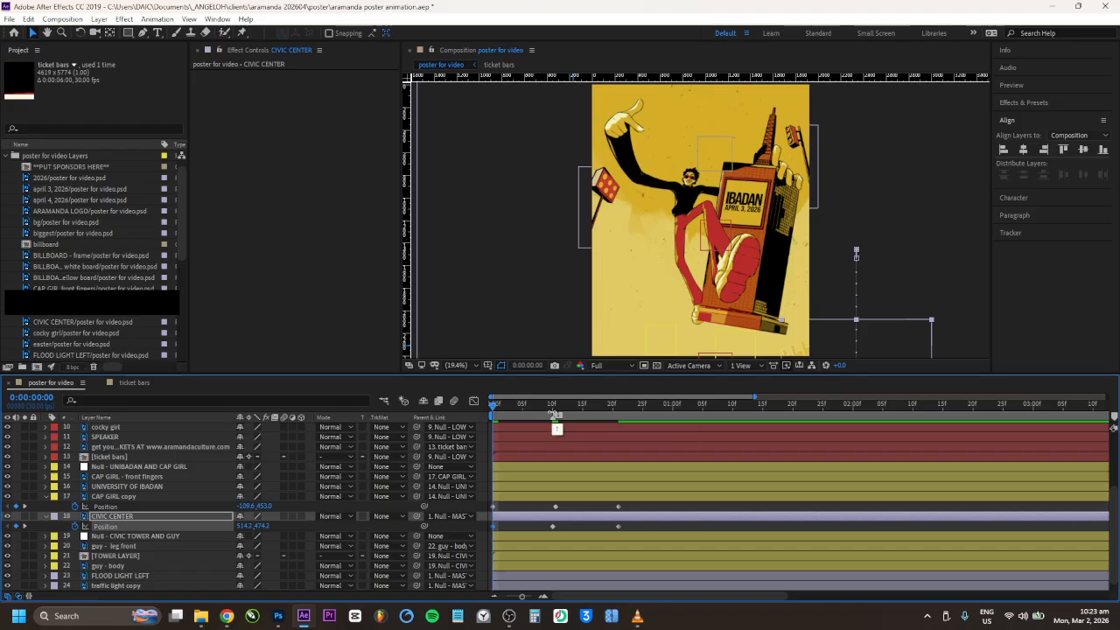
{"action": "left_click_drag", "start_coordinate": [523, 407], "coordinate": [402, 408]}
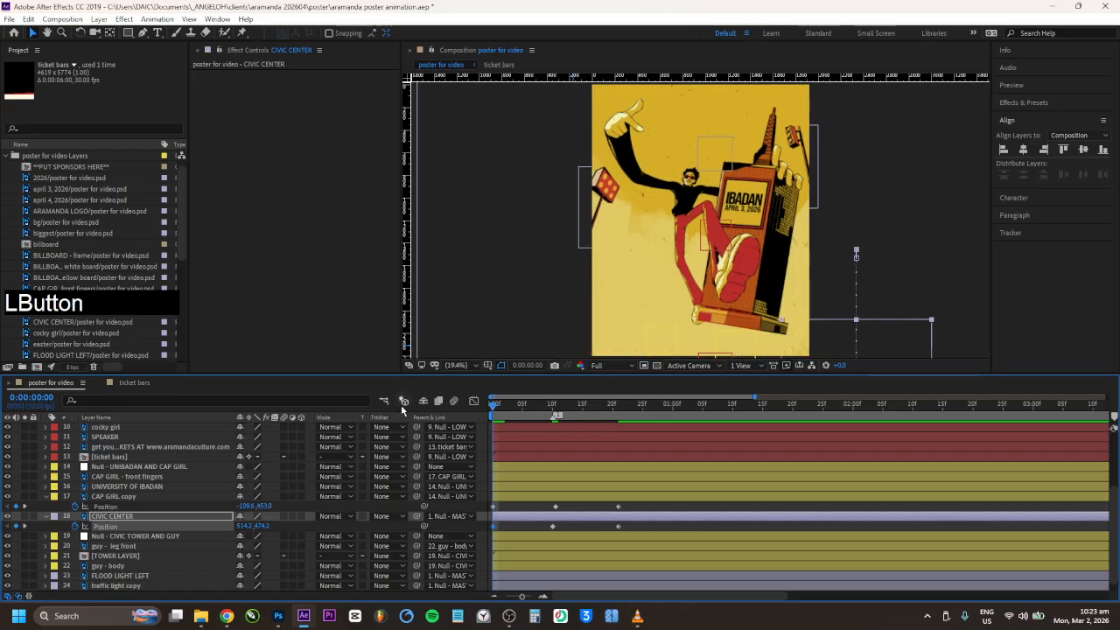
Step: Play back the CIVIC CENTER entrance, select the Null - CIVIC TOWER AND GUY layer, and save the project
{"action": "key", "text": "space"}
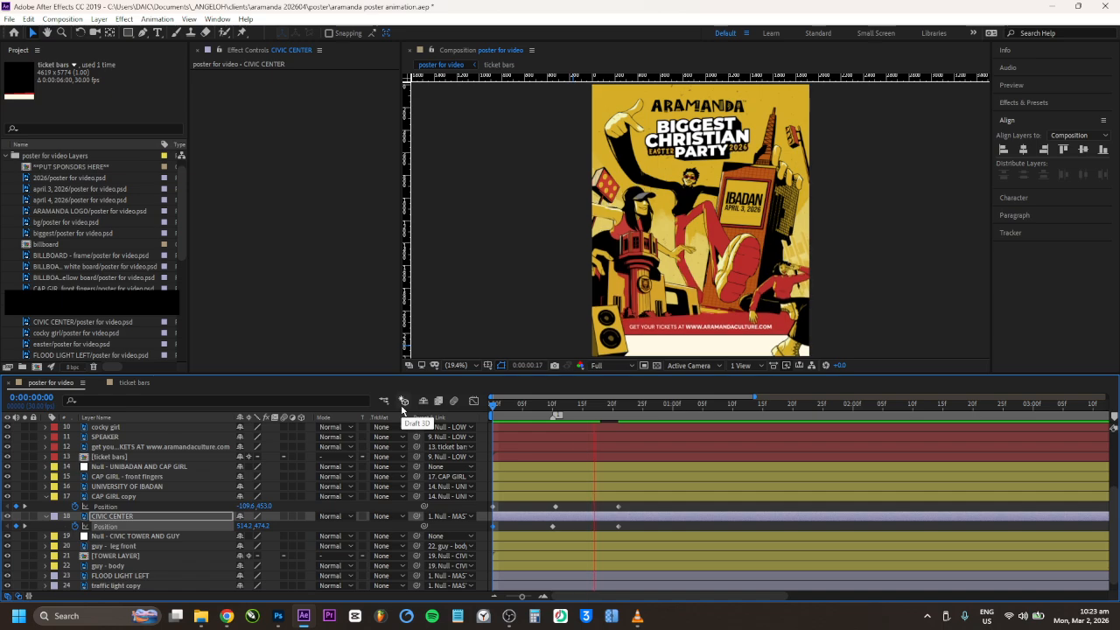
{"action": "key", "text": "space"}
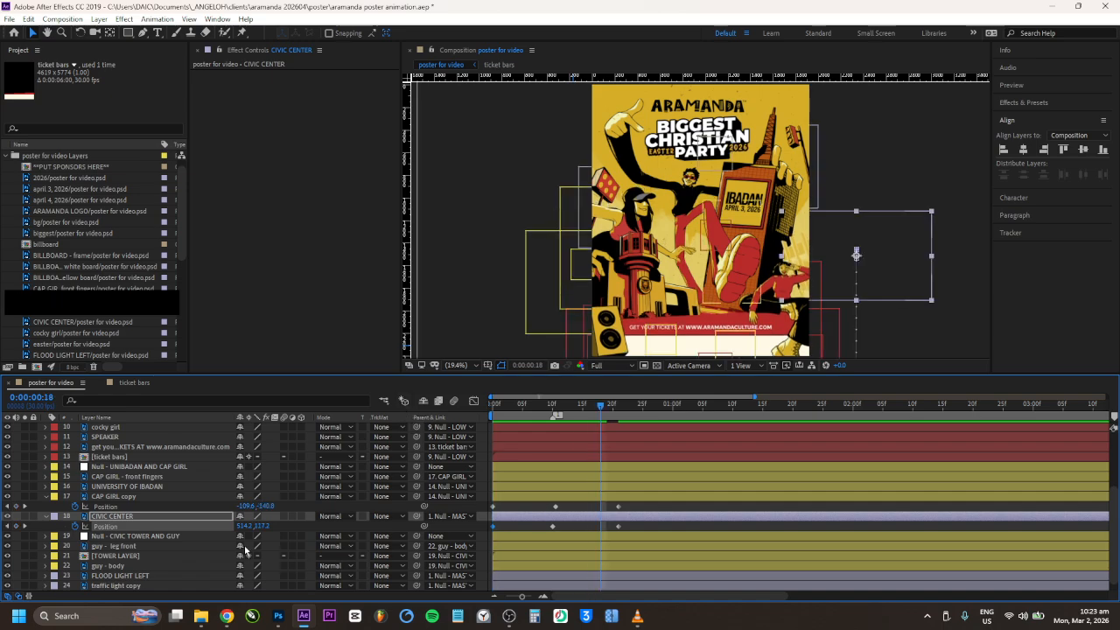
{"action": "left_click", "coordinate": [106, 537]}
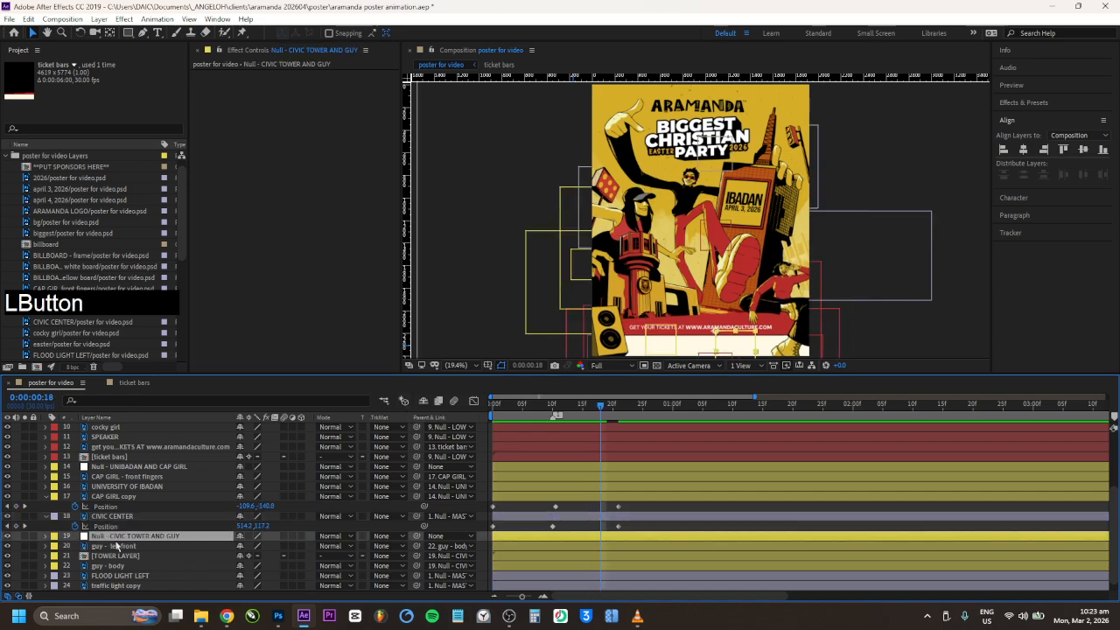
{"action": "left_click", "coordinate": [119, 546]}
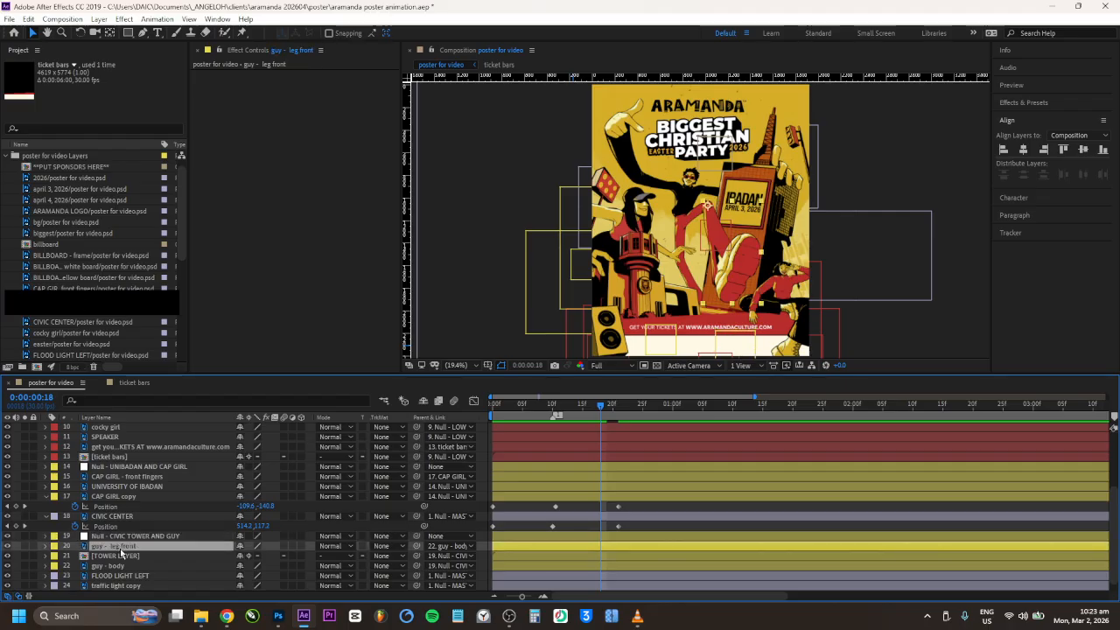
{"action": "left_click", "coordinate": [125, 536]}
{"action": "key", "text": "ctrl+s"}
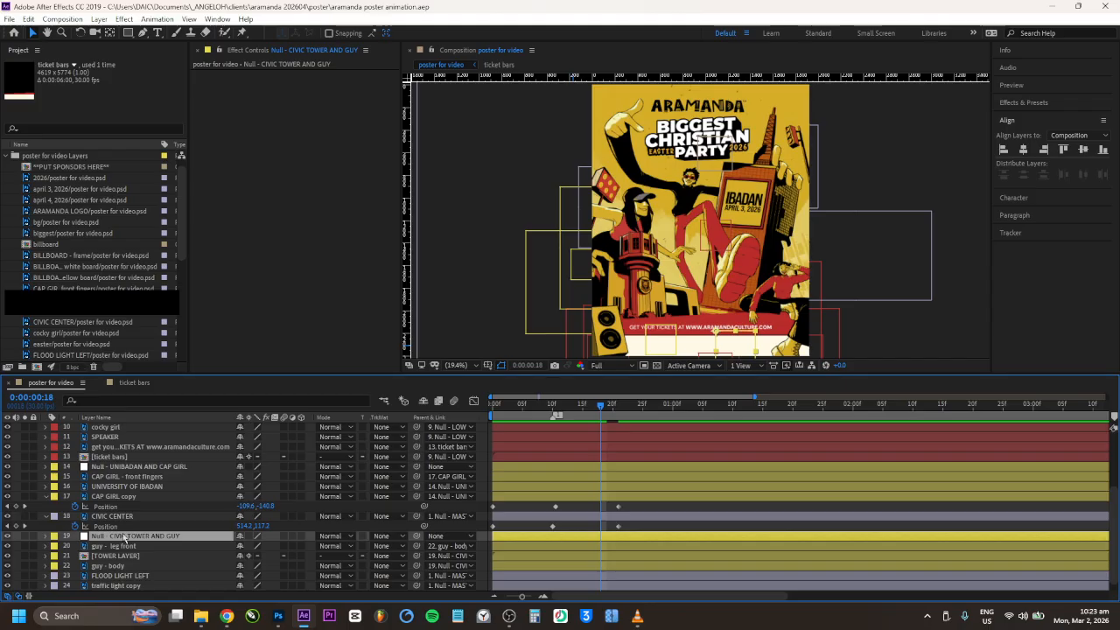
{"action": "mouse_move", "coordinate": [738, 313]}
{"action": "left_mouse_down"}
{"action": "mouse_move", "coordinate": [746, 302]}
{"action": "mouse_move", "coordinate": [735, 265]}
{"action": "mouse_move", "coordinate": [736, 313]}
{"action": "left_mouse_up"}
{"action": "key", "text": "ctrl+z"}
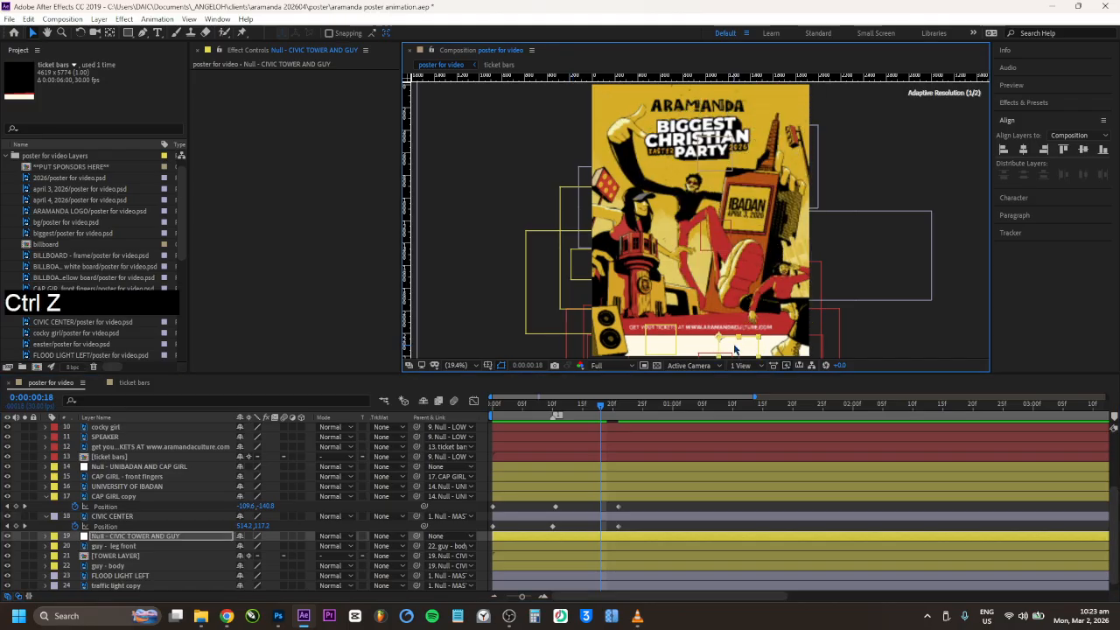
{"action": "left_click", "coordinate": [122, 526]}
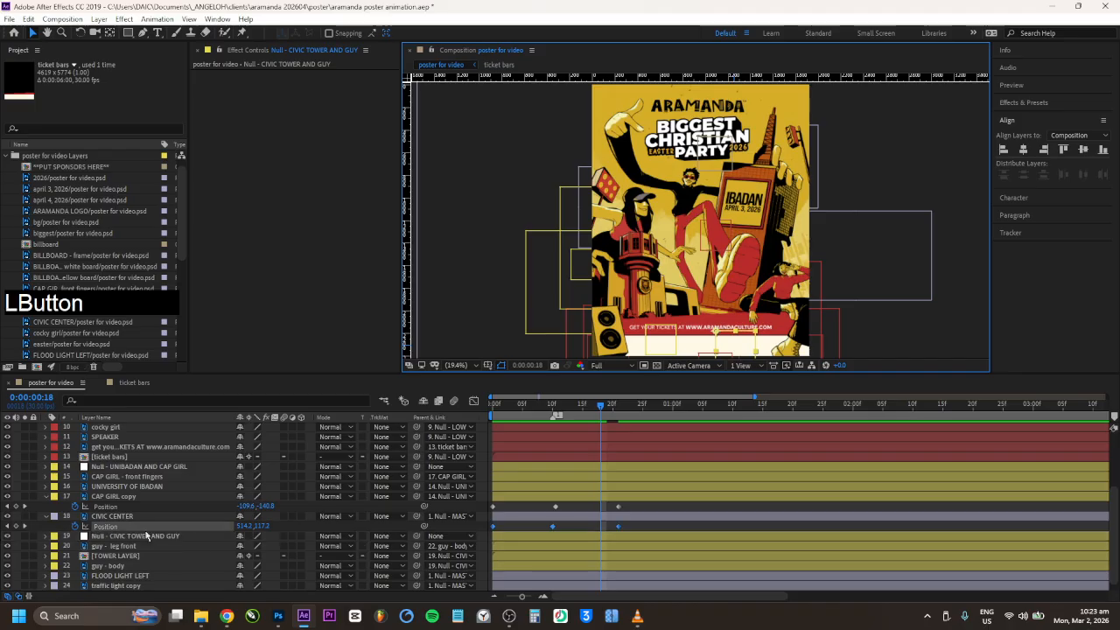
Step: Reveal Position and Scale on Null - CIVIC TOWER AND GUY and add keyframes for both at frame 0
{"action": "left_click", "coordinate": [147, 537]}
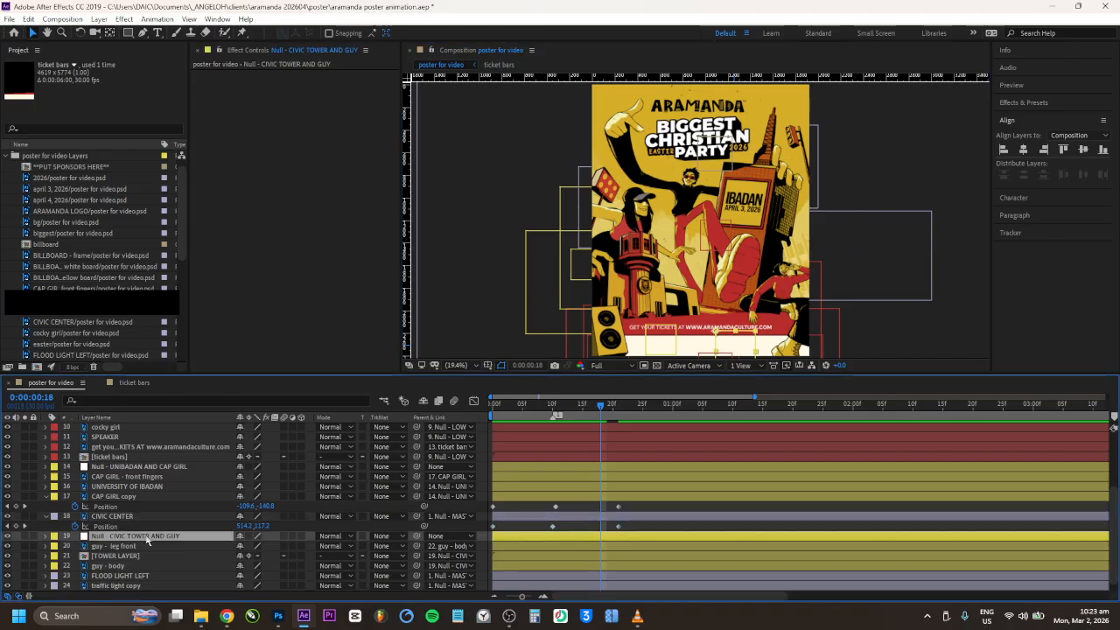
{"action": "key", "text": "p"}
{"action": "left_click_drag", "start_coordinate": [518, 405], "coordinate": [466, 407]}
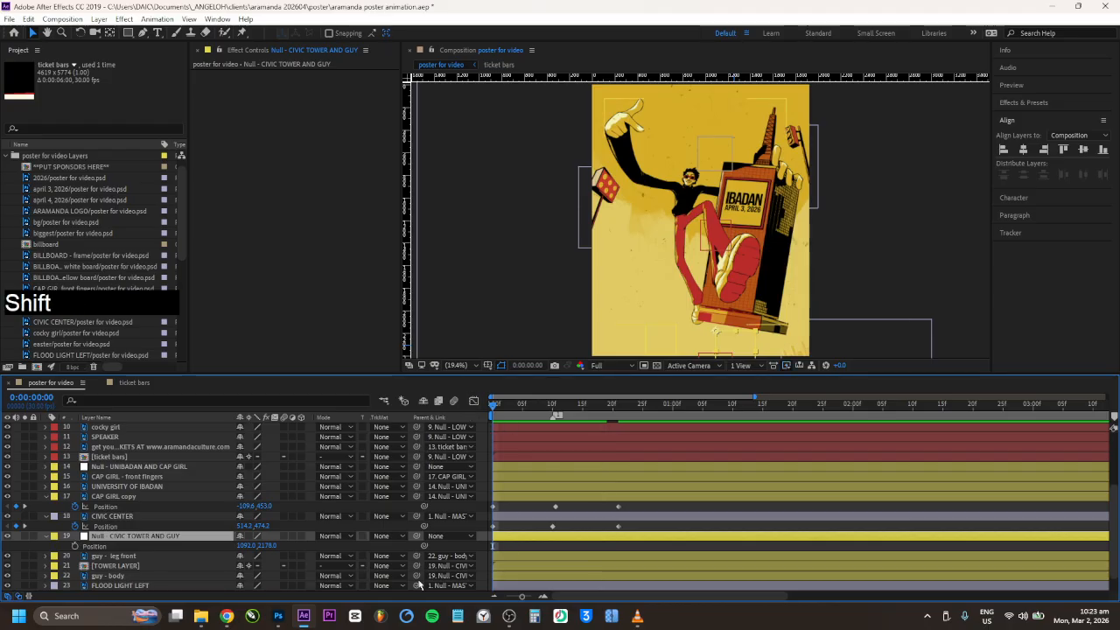
{"action": "key", "text": "shift+s"}
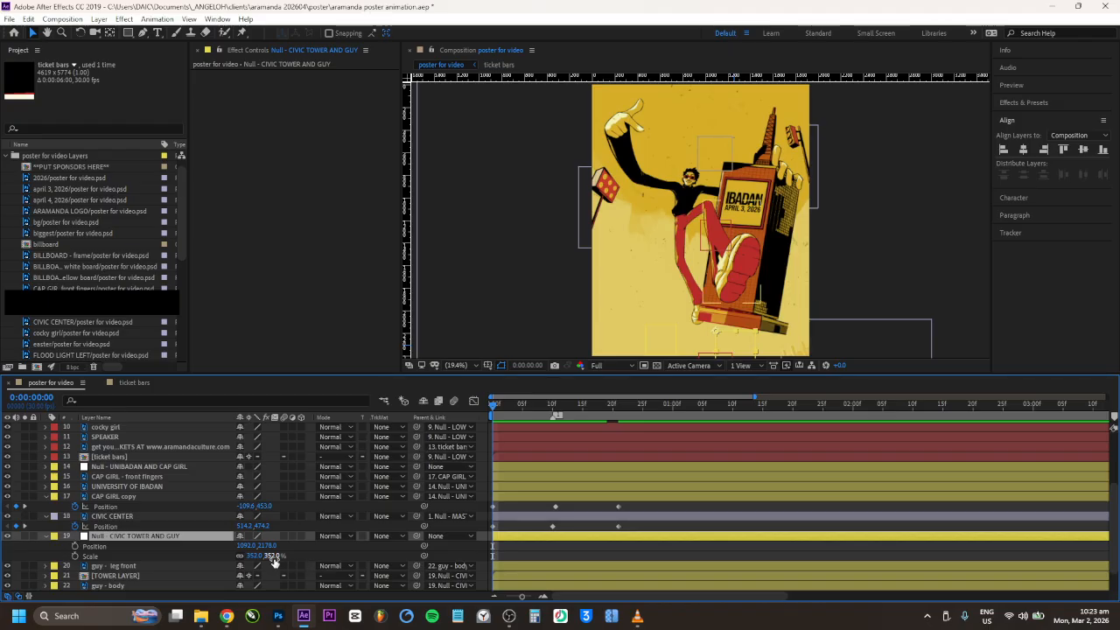
{"action": "left_click", "coordinate": [74, 546]}
{"action": "left_click", "coordinate": [74, 557]}
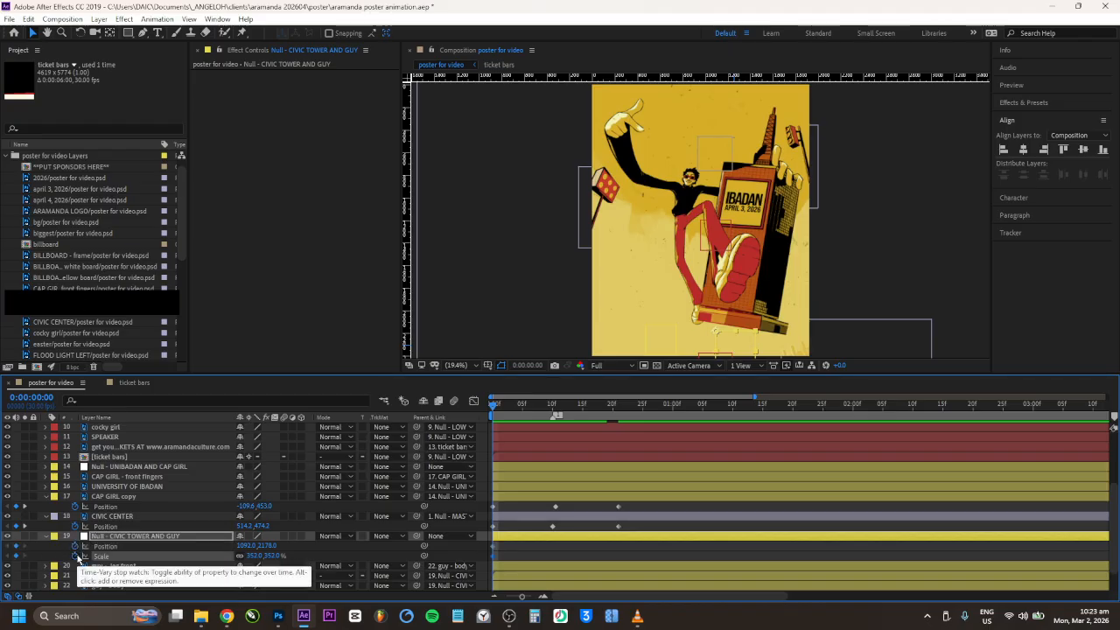
Step: Add Position and Scale keyframes to the CIVIC TOWER AND GUY null at frame 21
{"action": "left_click", "coordinate": [618, 407]}
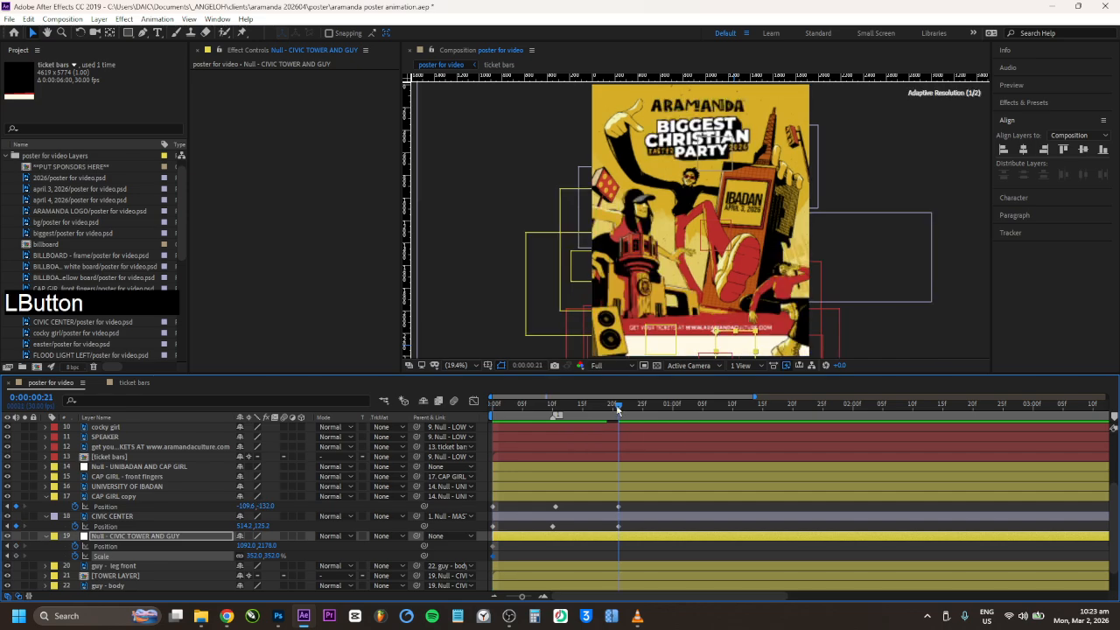
{"action": "left_click", "coordinate": [16, 547]}
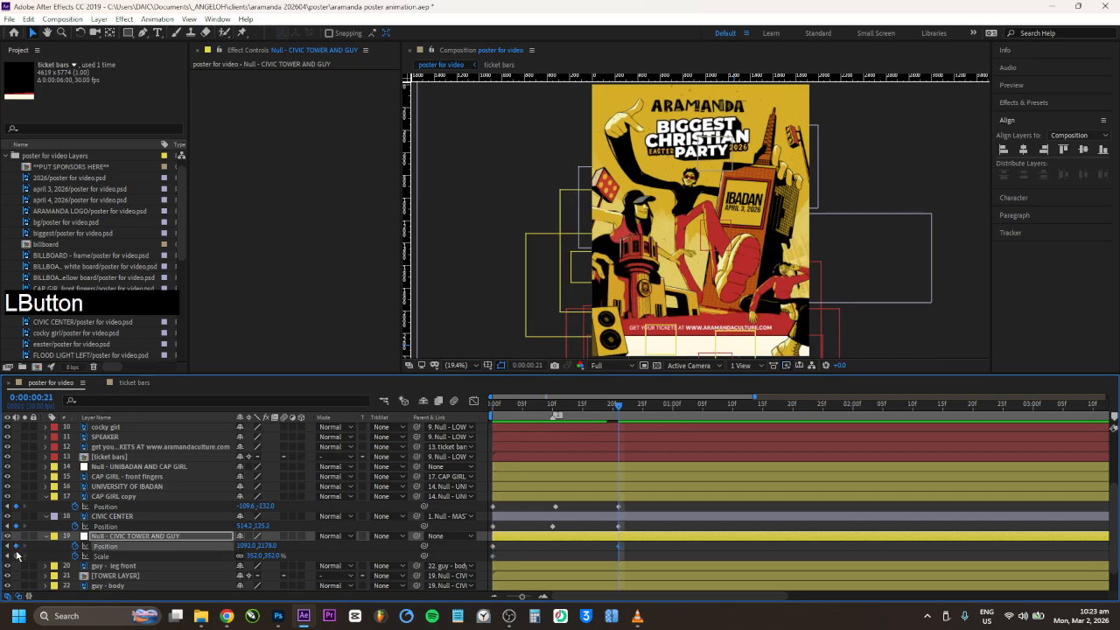
{"action": "left_click", "coordinate": [59, 558]}
{"action": "left_click", "coordinate": [16, 557]}
Step: At frame 10, raise the CIVIC TOWER AND GUY null to about 1107.5, 2100.6 and add a Scale keyframe
{"action": "left_click", "coordinate": [552, 407]}
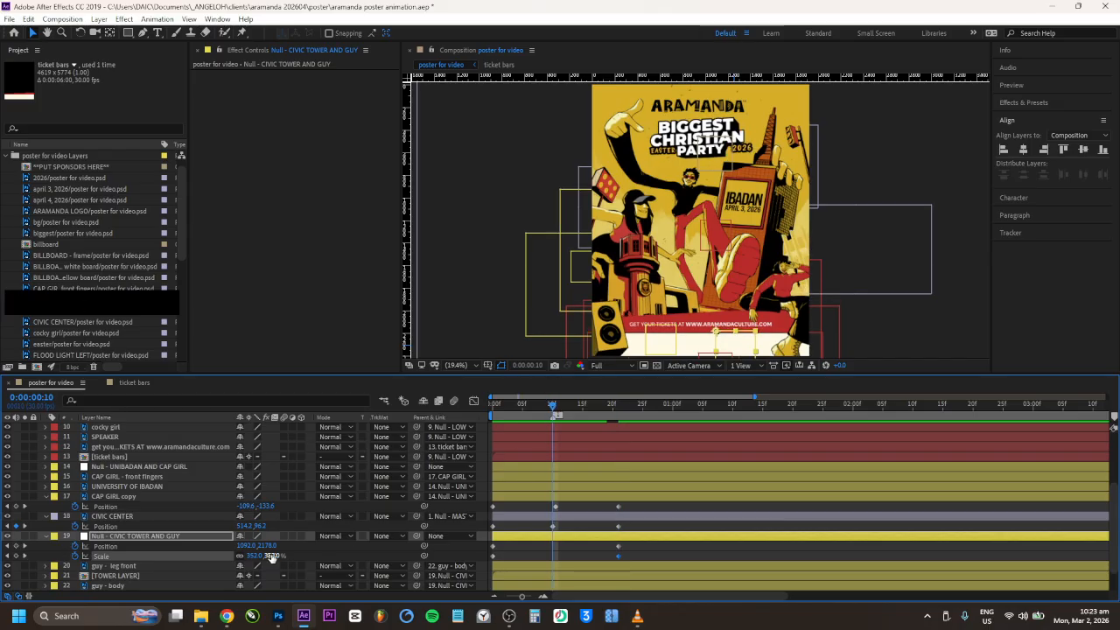
{"action": "left_click", "coordinate": [723, 344]}
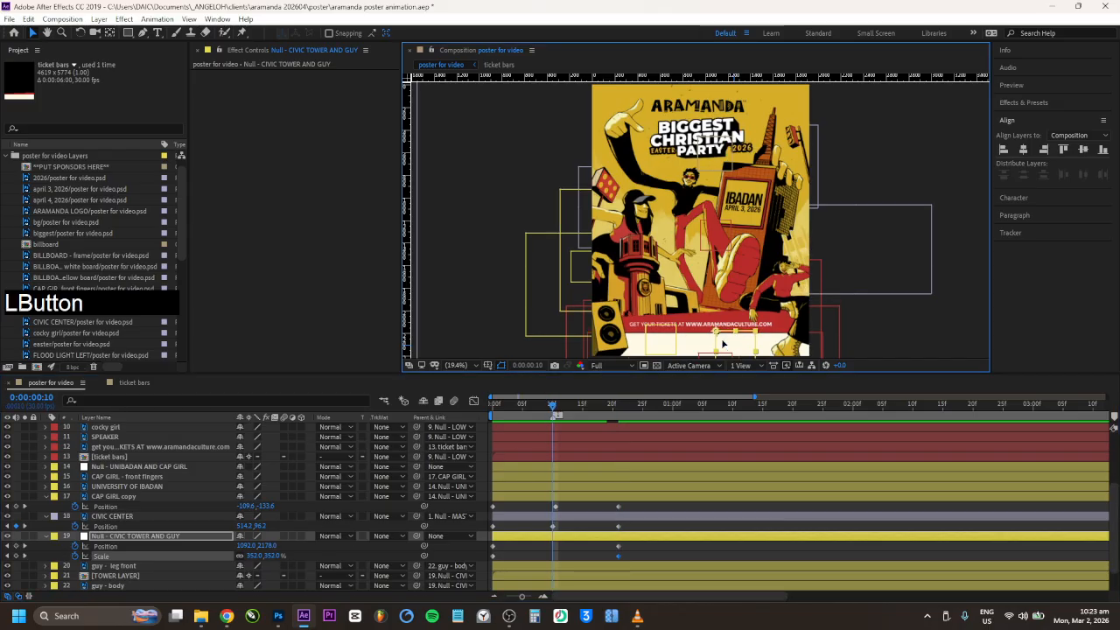
{"action": "left_click_drag", "start_coordinate": [722, 344], "coordinate": [723, 334]}
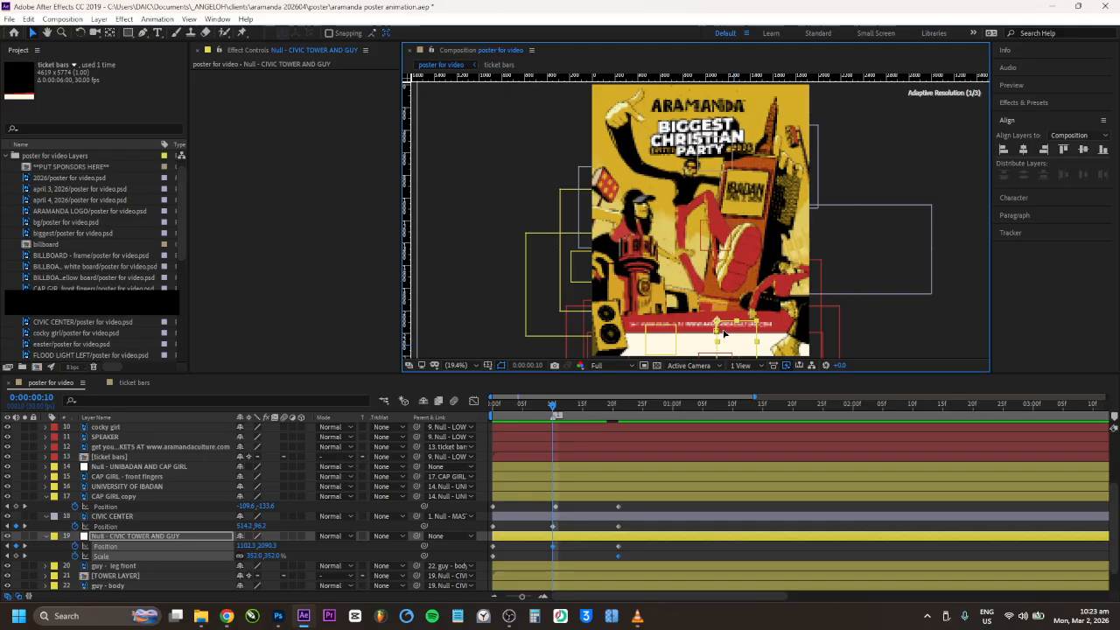
{"action": "key", "text": "ctrl+z"}
{"action": "key", "text": "ctrl+s"}
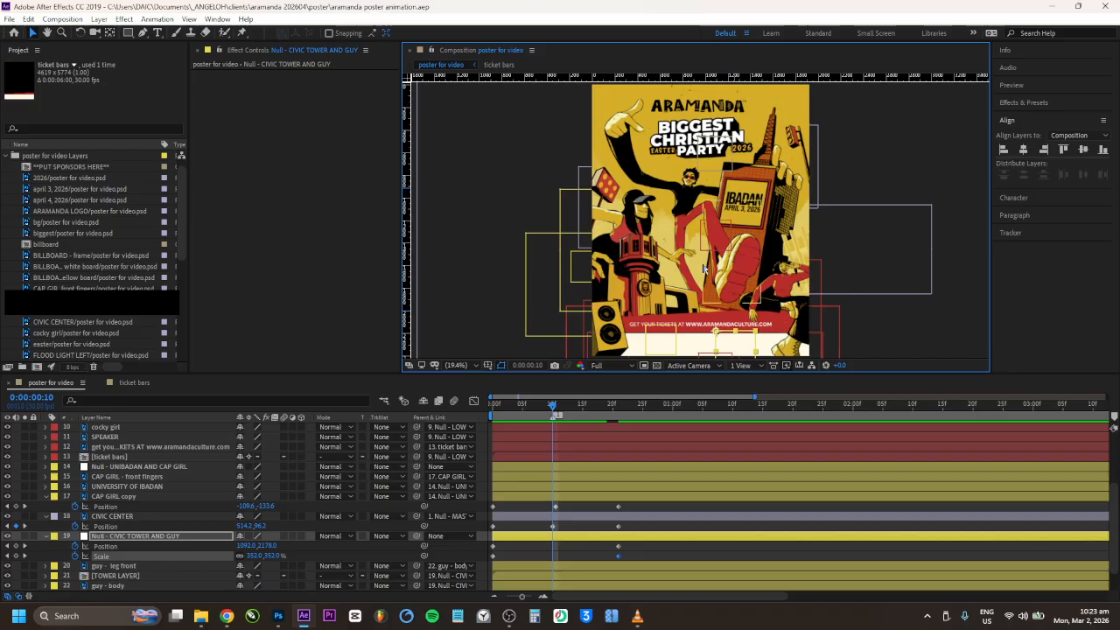
{"action": "left_click_drag", "start_coordinate": [736, 351], "coordinate": [737, 343]}
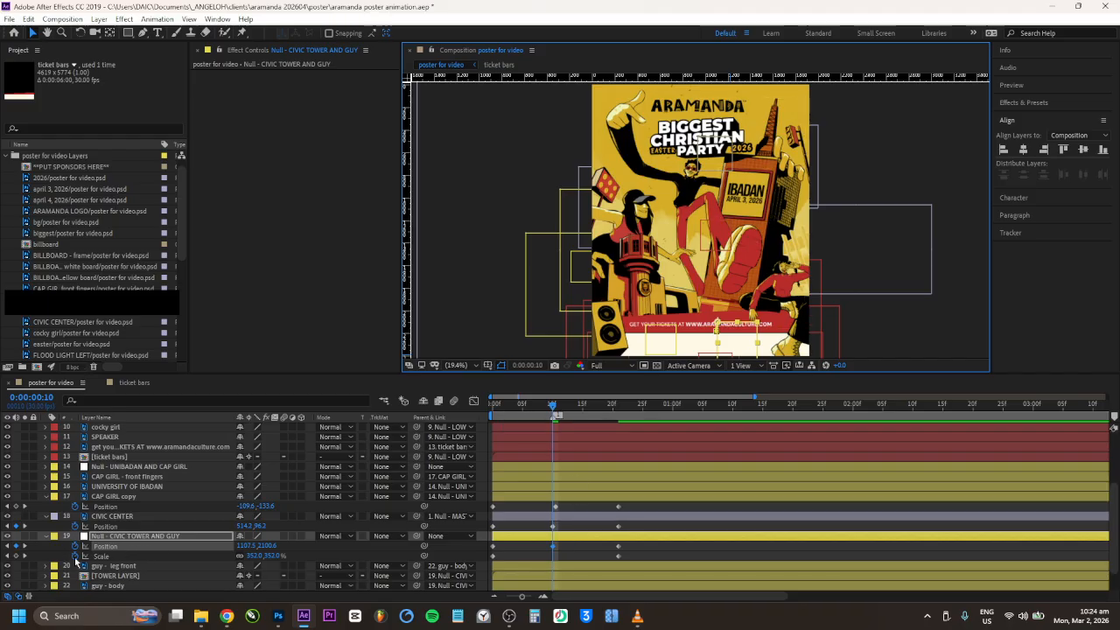
{"action": "left_click", "coordinate": [16, 557]}
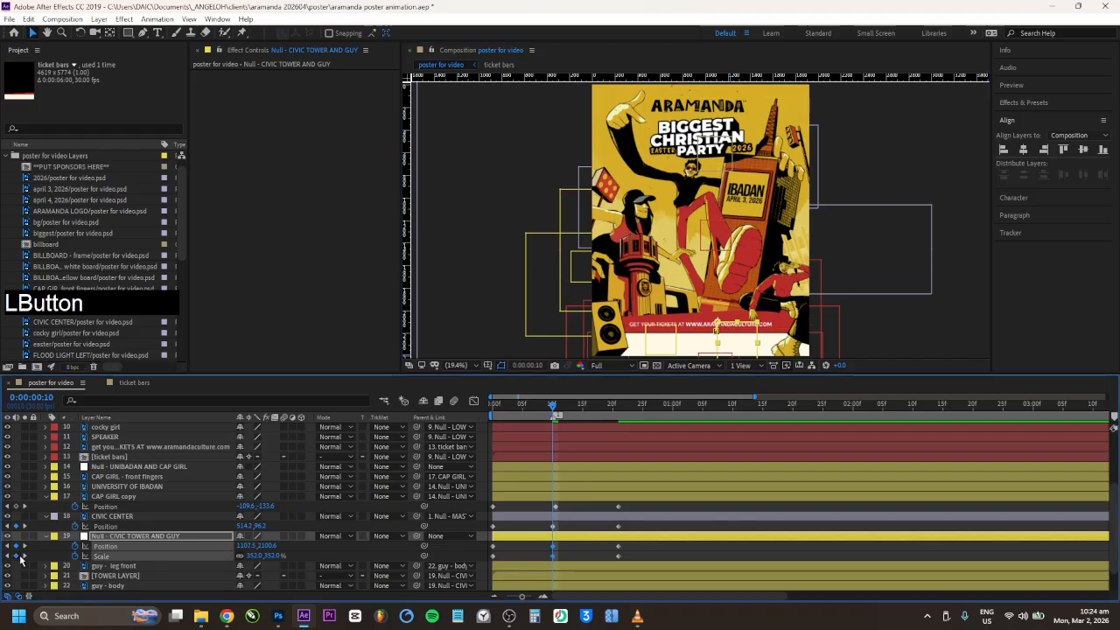
Step: At frame 0, move the CIVIC TOWER AND GUY null down to about 602, 4248 so its artwork starts almost entirely below the poster
{"action": "left_click", "coordinate": [495, 404]}
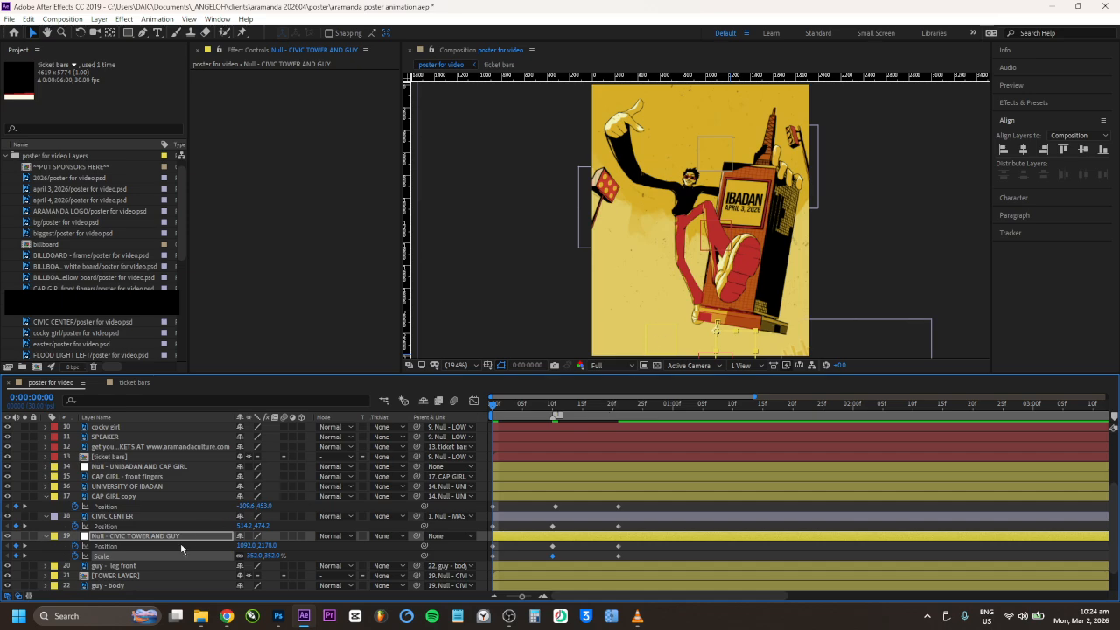
{"action": "left_click", "coordinate": [147, 536]}
{"action": "left_click_drag", "start_coordinate": [785, 338], "coordinate": [690, 583]}
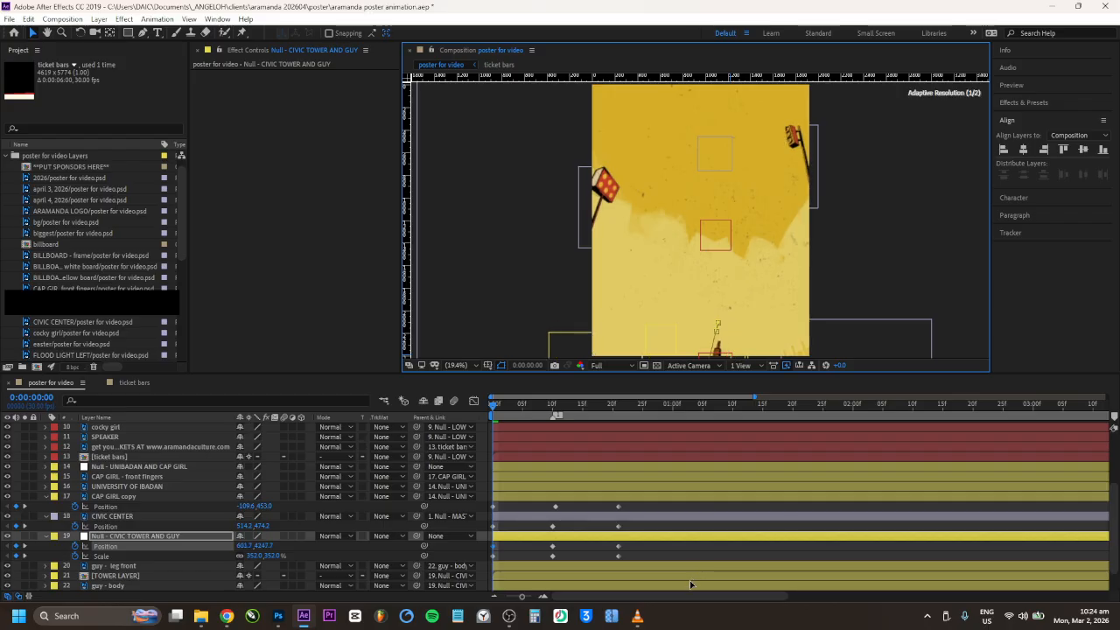
Step: Play back the tower and guy entrance twice from the first frame and save the project
{"action": "left_click_drag", "start_coordinate": [506, 407], "coordinate": [414, 401]}
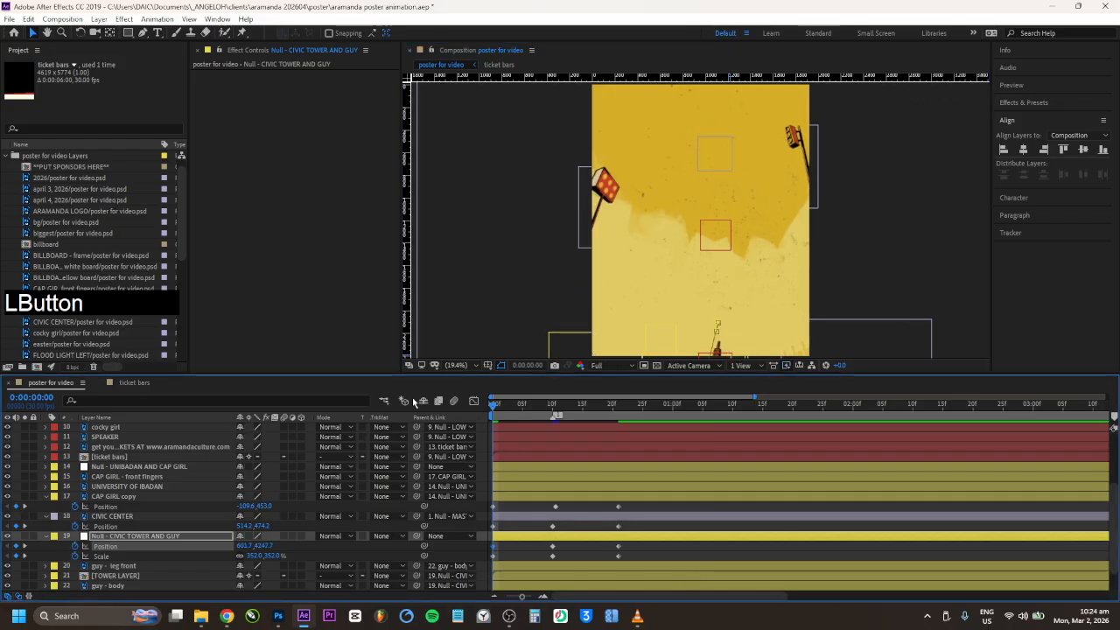
{"action": "key", "text": "space"}
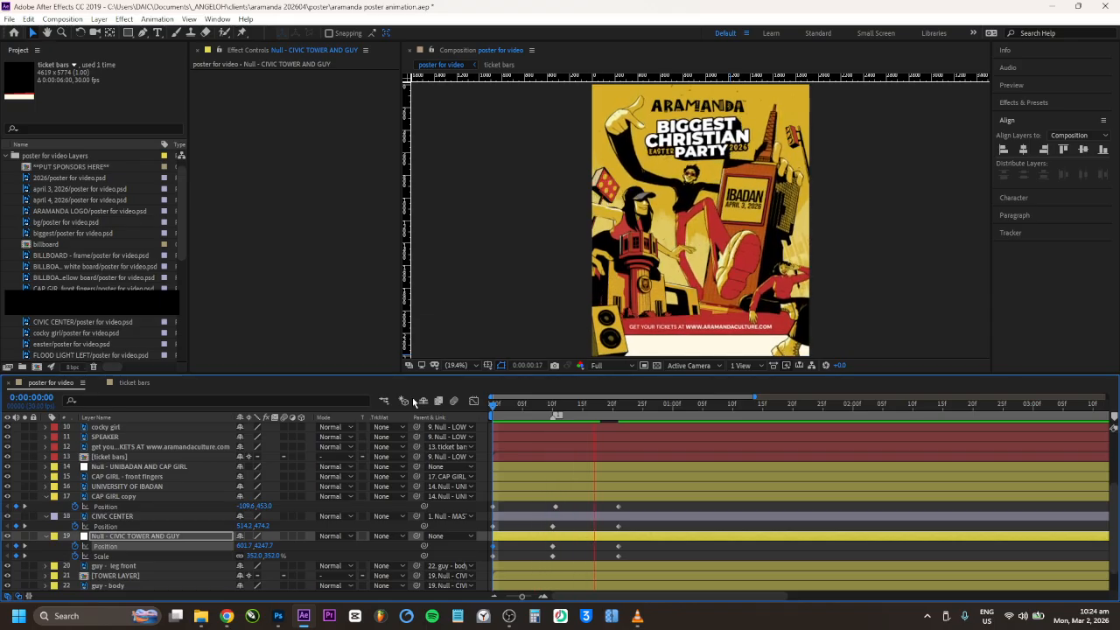
{"action": "key", "text": "space"}
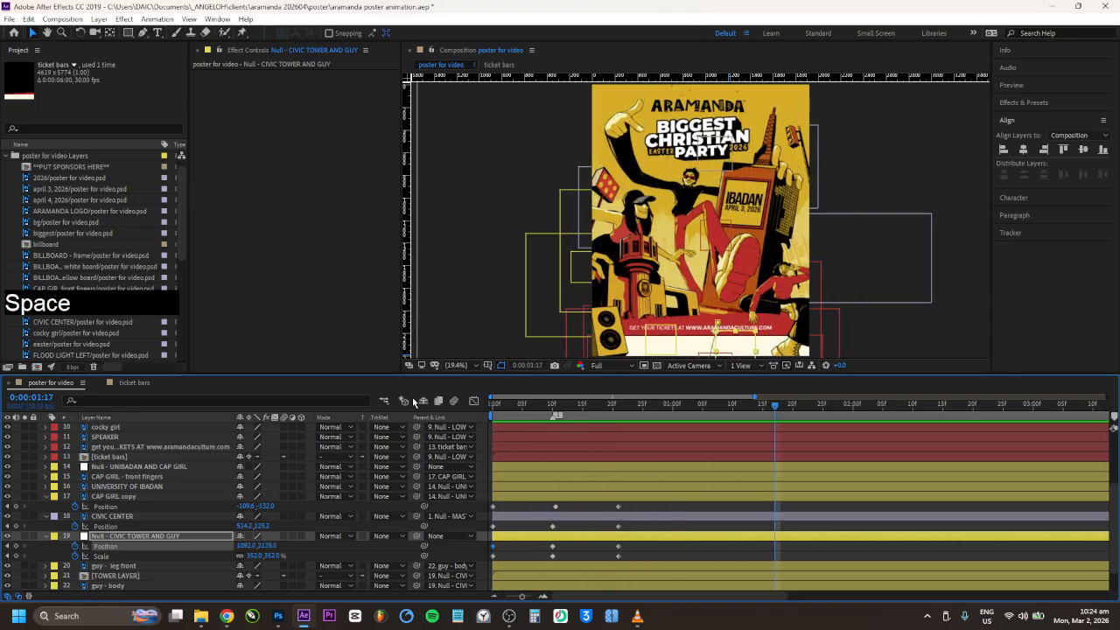
{"action": "key", "text": "ctrl+s"}
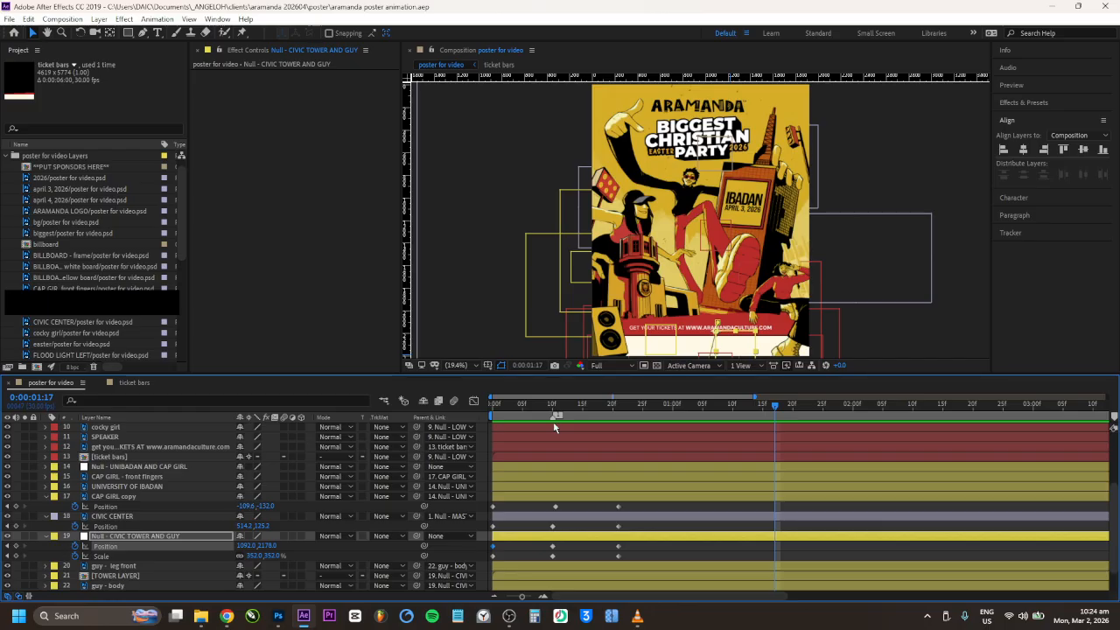
{"action": "left_click_drag", "start_coordinate": [549, 407], "coordinate": [420, 405]}
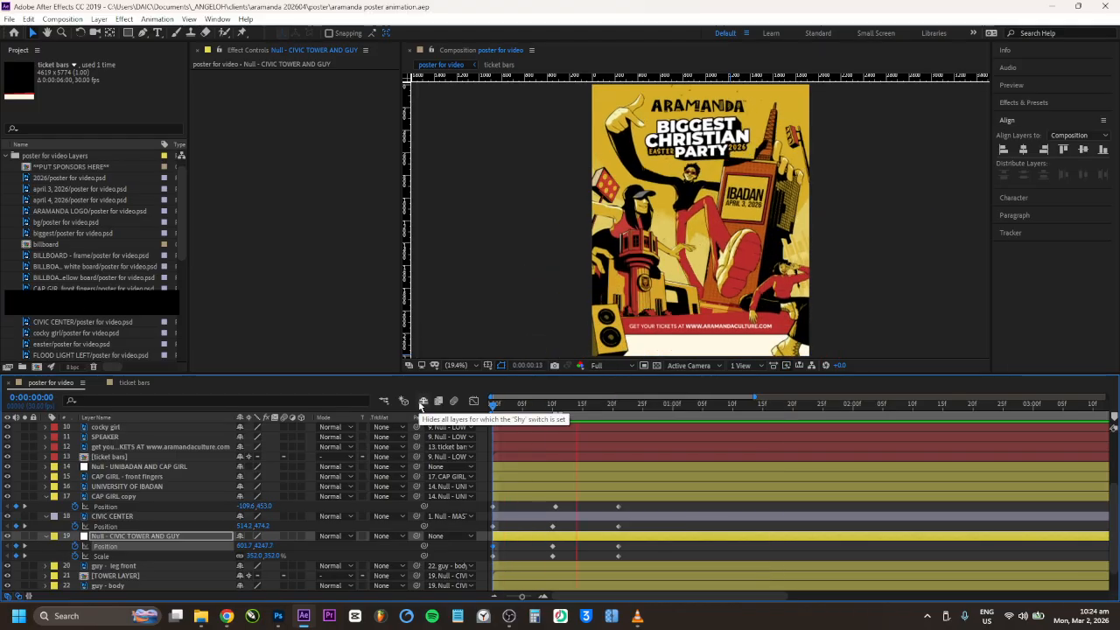
{"action": "key", "text": "space"}
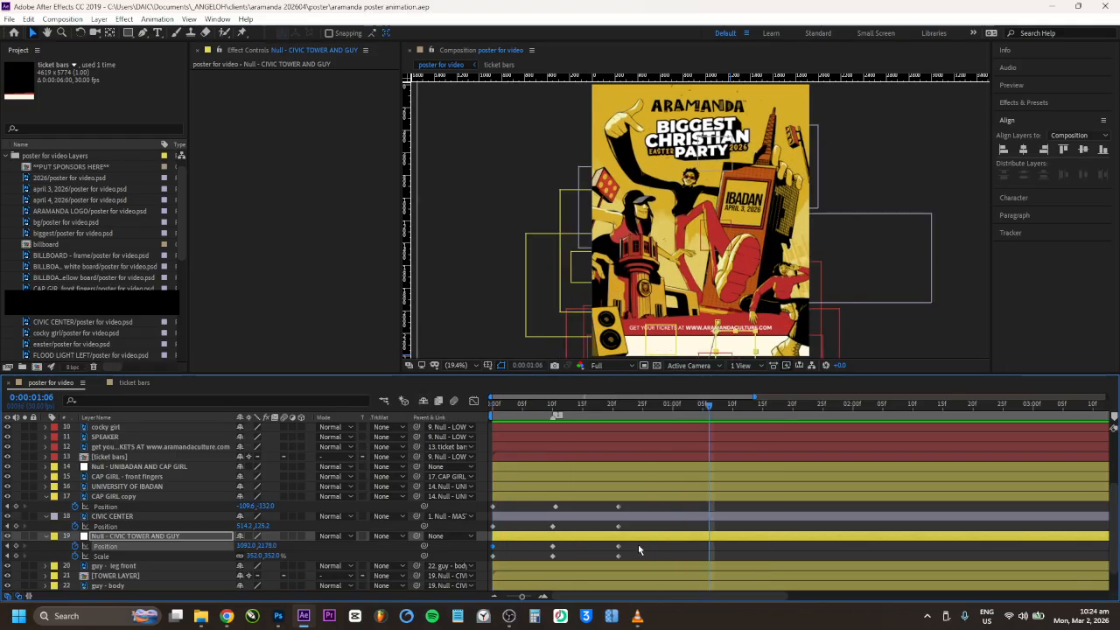
{"action": "left_click_drag", "start_coordinate": [639, 545], "coordinate": [549, 562]}
{"action": "left_click_drag", "start_coordinate": [618, 557], "coordinate": [580, 562]}
{"action": "left_click", "coordinate": [492, 405]}
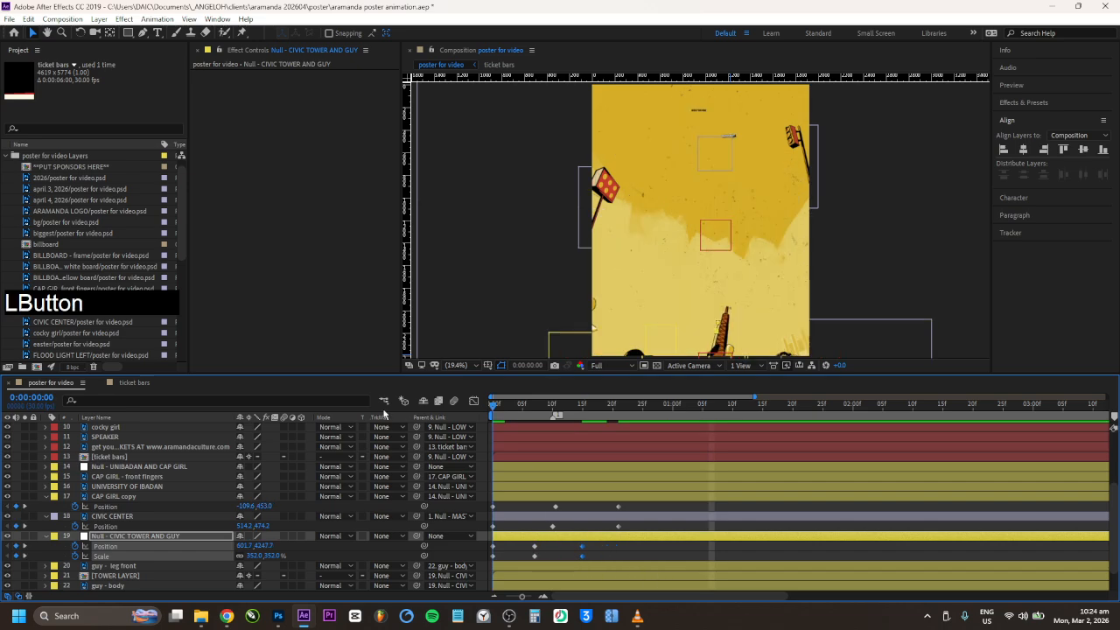
{"action": "key", "text": "space"}
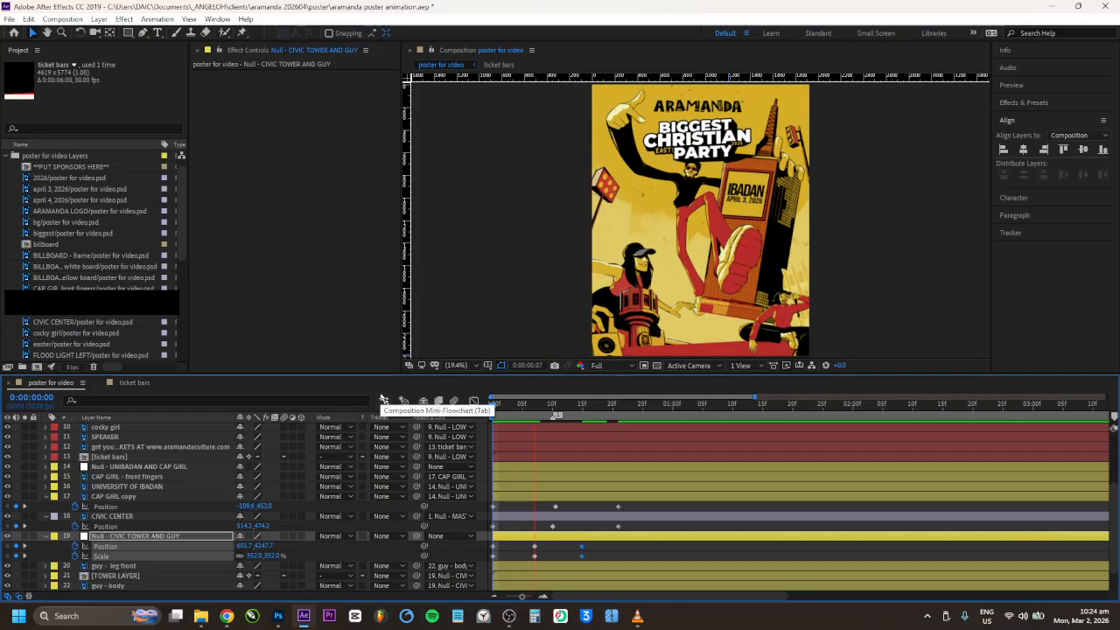
{"action": "key", "text": "space"}
{"action": "key", "text": "ctrl+z"}
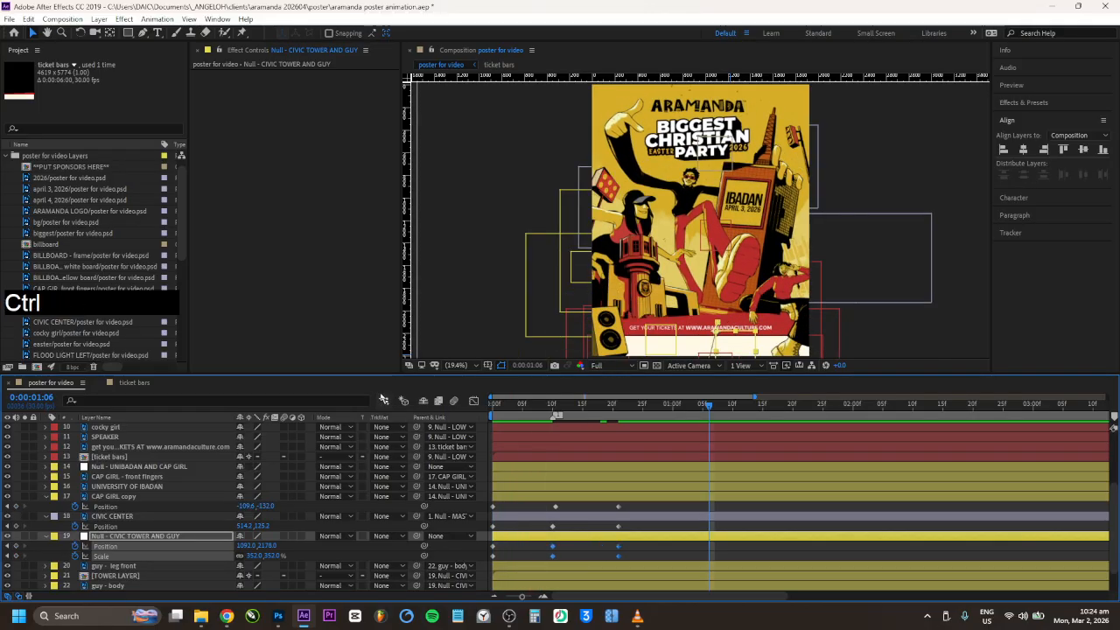
{"action": "key", "text": "ctrl+s"}
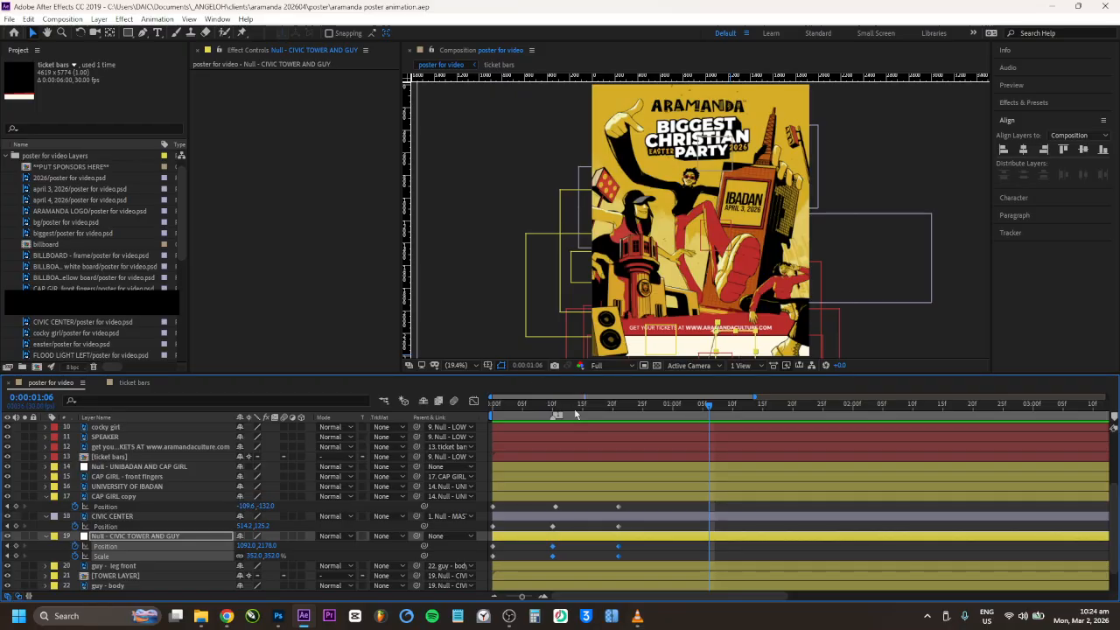
Step: Shift the null's frame 10 Position and Scale keyframes to frame 8, and add keyframes for both properties at frame 15
{"action": "left_click_drag", "start_coordinate": [552, 549], "coordinate": [540, 550]}
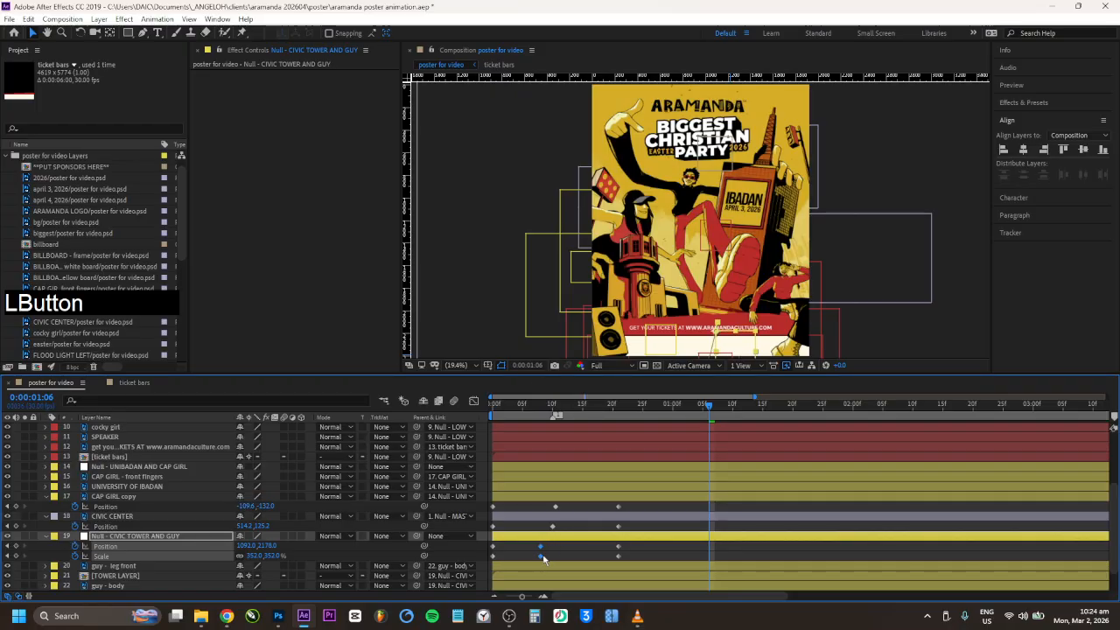
{"action": "left_click", "coordinate": [583, 404]}
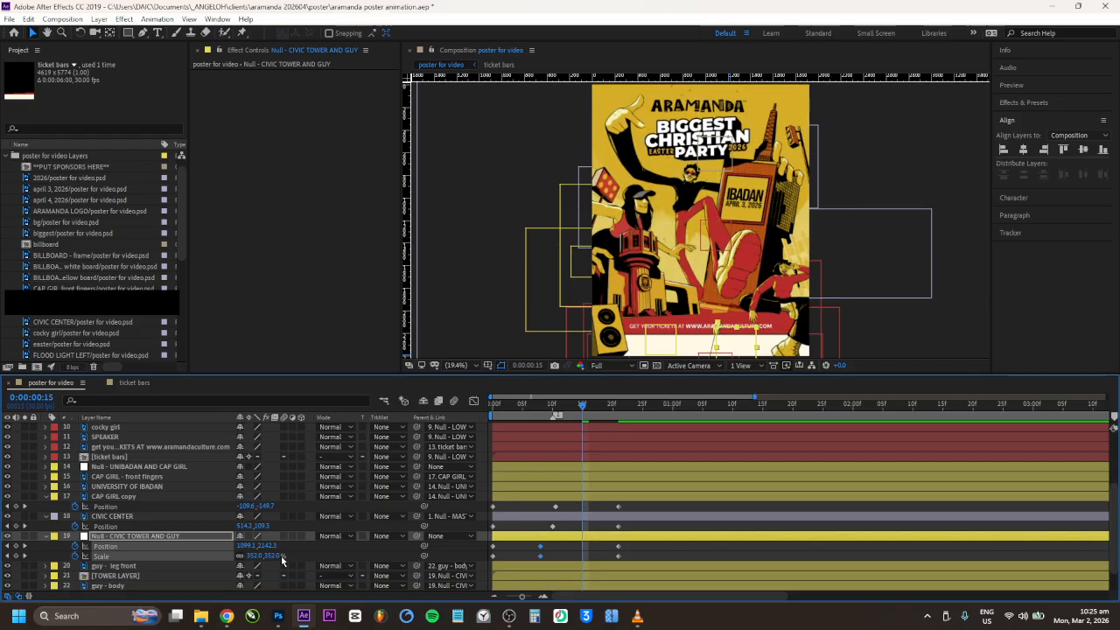
{"action": "left_click", "coordinate": [14, 547]}
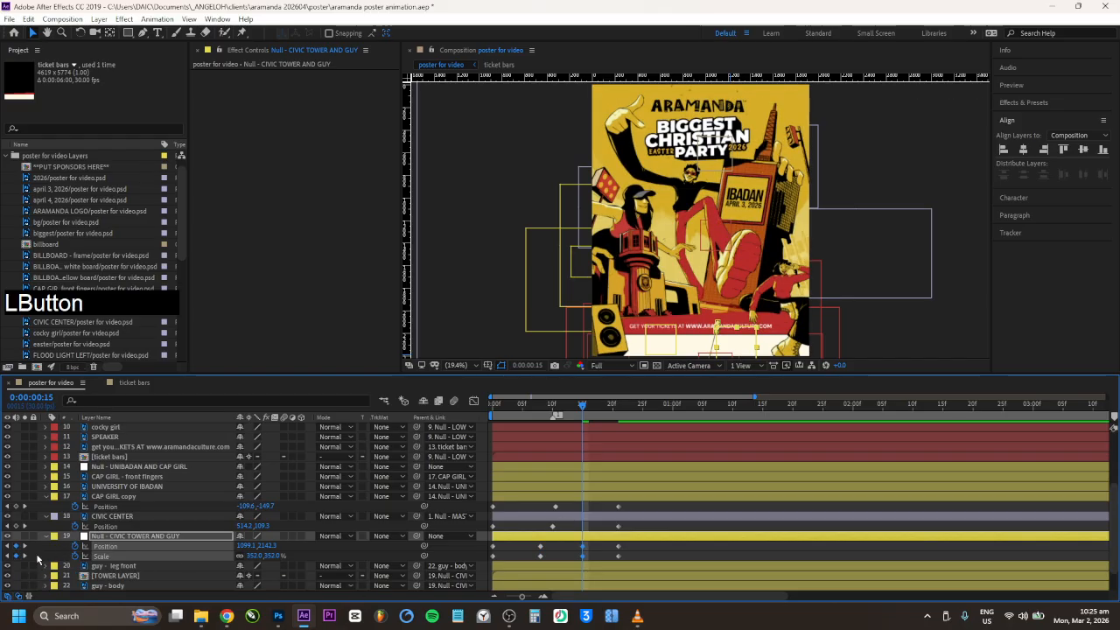
Step: Lower the null to about 1078.5, 2235.2 at frame 15 and compare that pose with frame 21
{"action": "left_click_drag", "start_coordinate": [735, 342], "coordinate": [733, 350]}
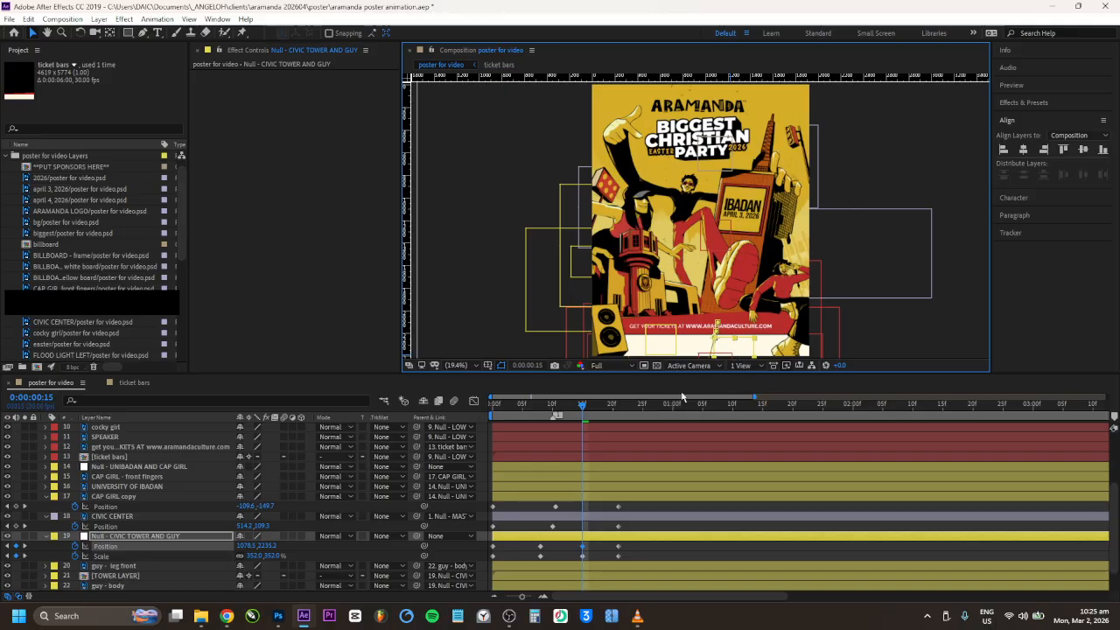
{"action": "left_click", "coordinate": [621, 407]}
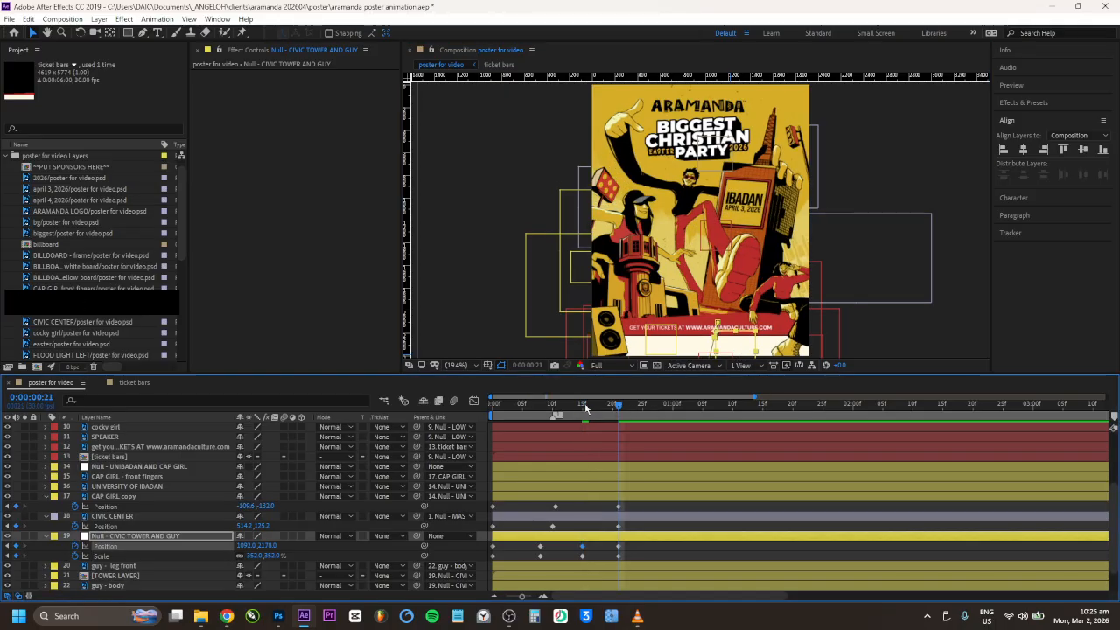
{"action": "left_click", "coordinate": [583, 406]}
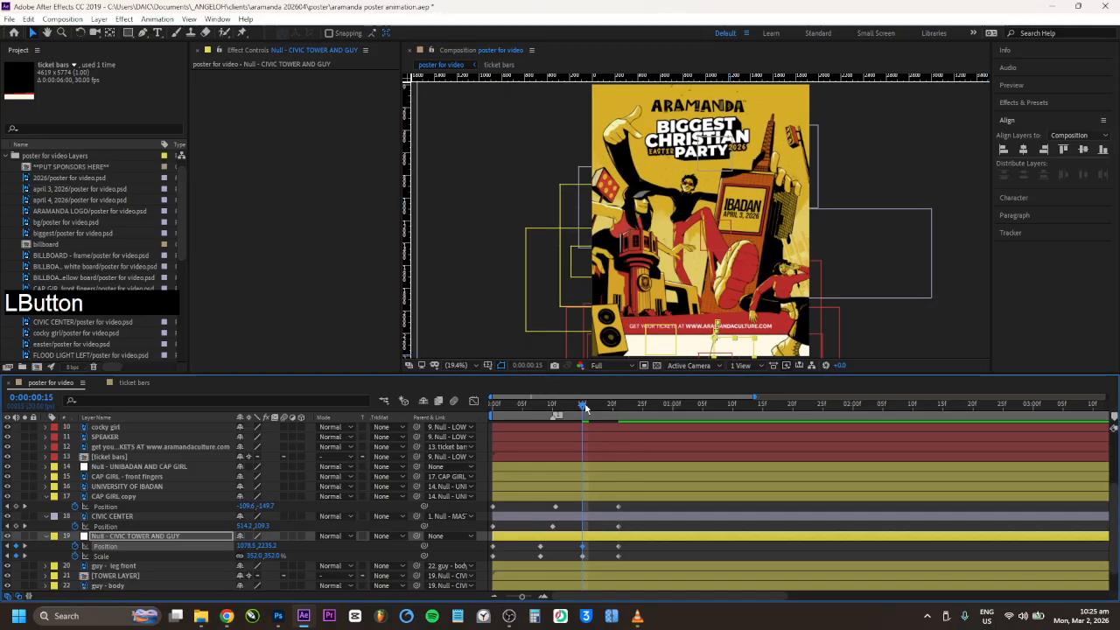
{"action": "left_click", "coordinate": [274, 557]}
{"action": "type", "text": "340"}
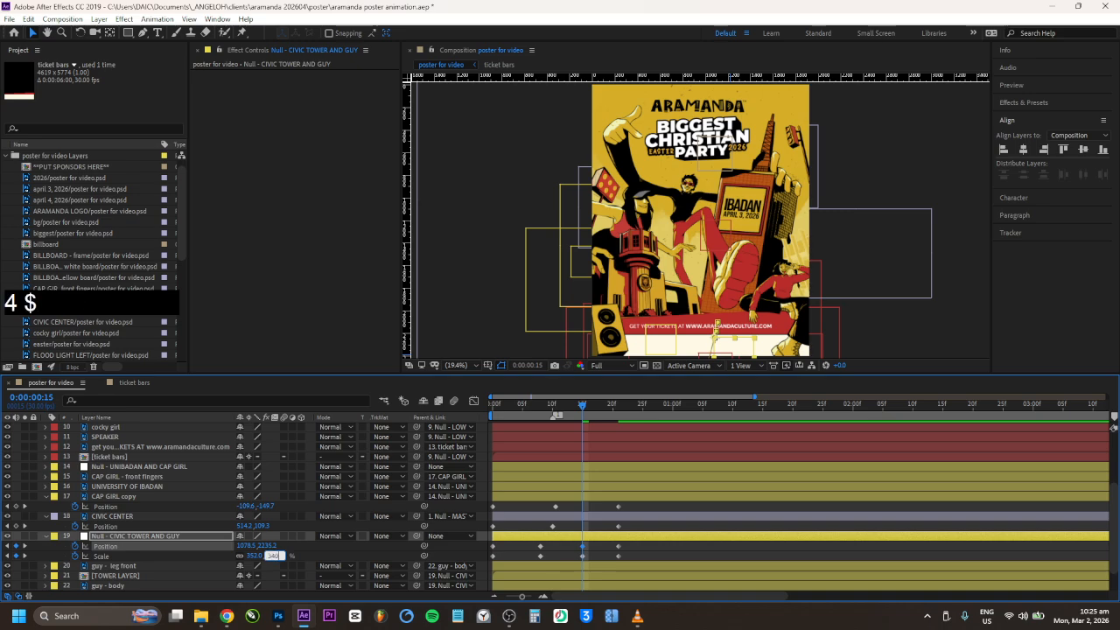
{"action": "key", "text": "KP_Enter"}
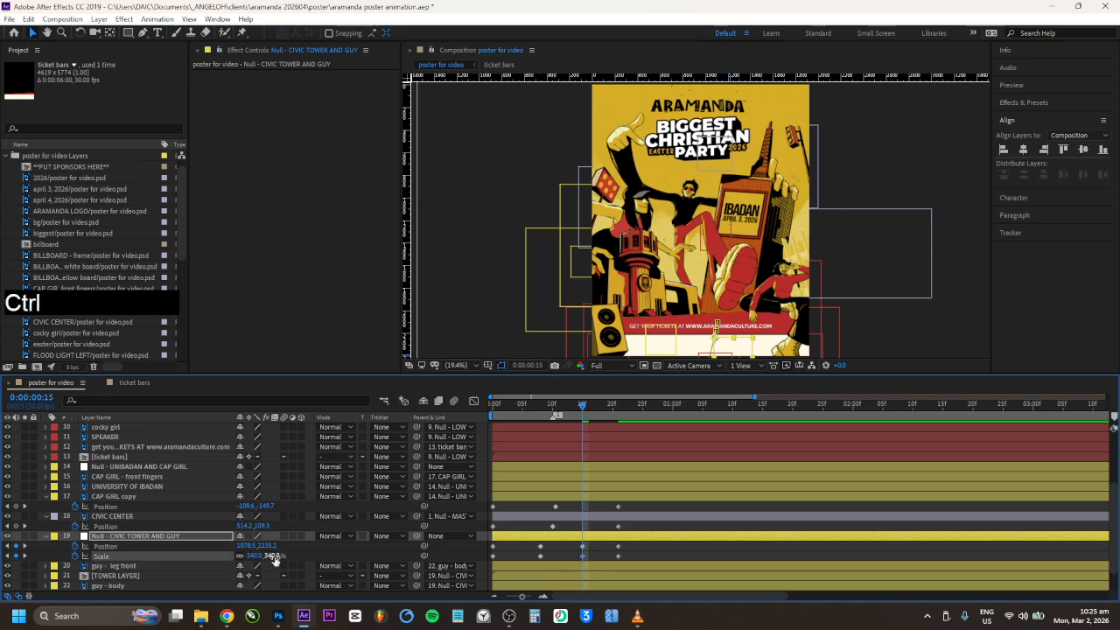
{"action": "key", "text": "ctrl+z"}
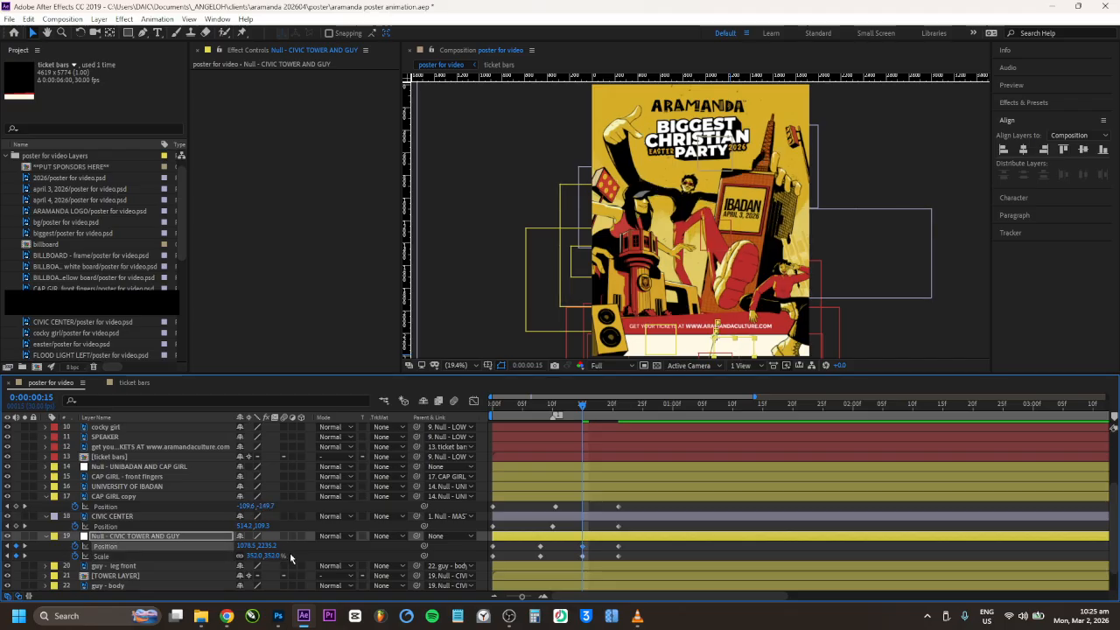